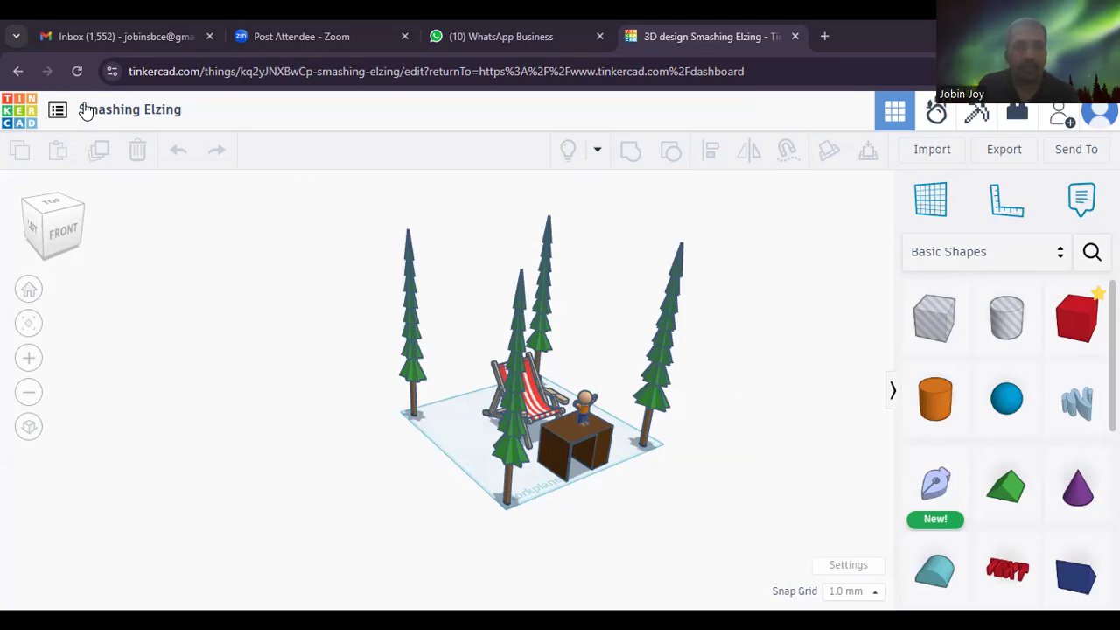
Step: Leave the Smashing Elzing design and return to the Tinkercad dashboard
click(29, 77)
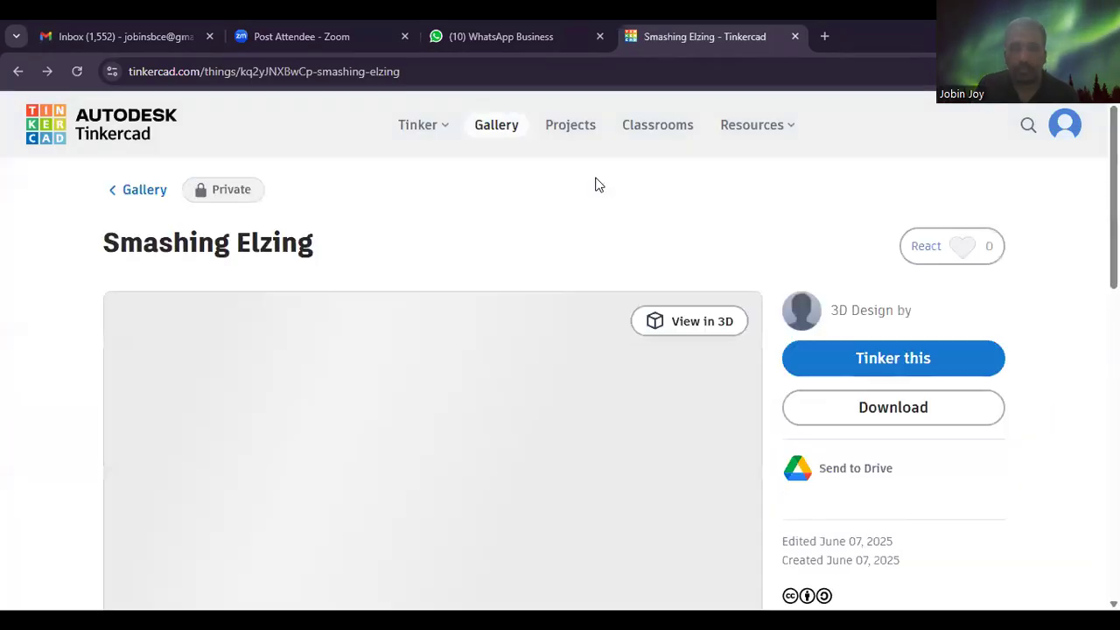
click(18, 70)
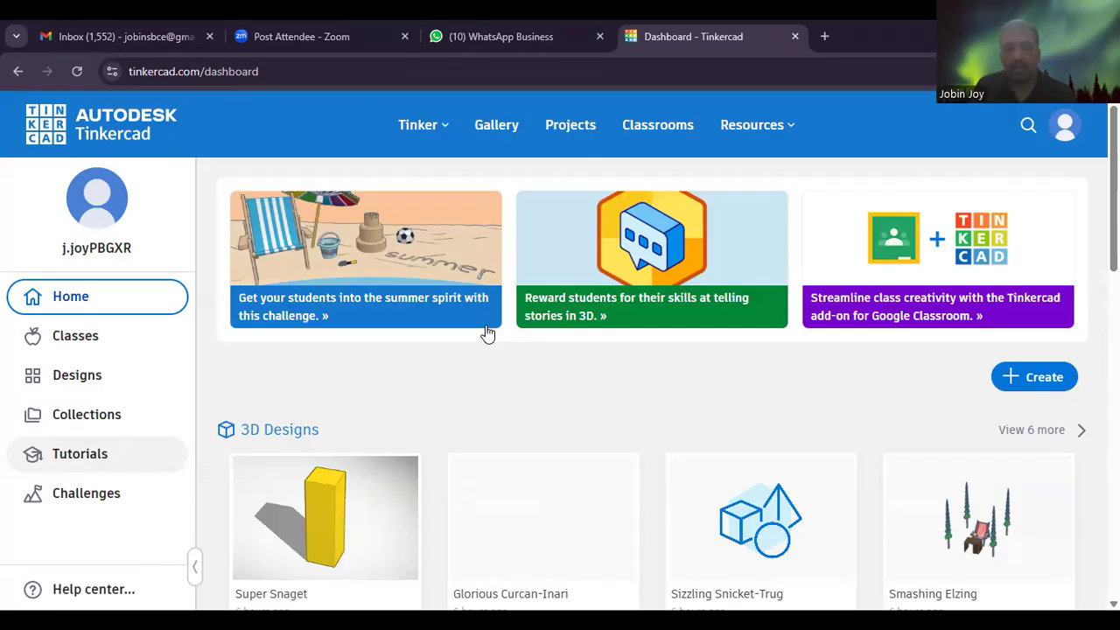
click(79, 454)
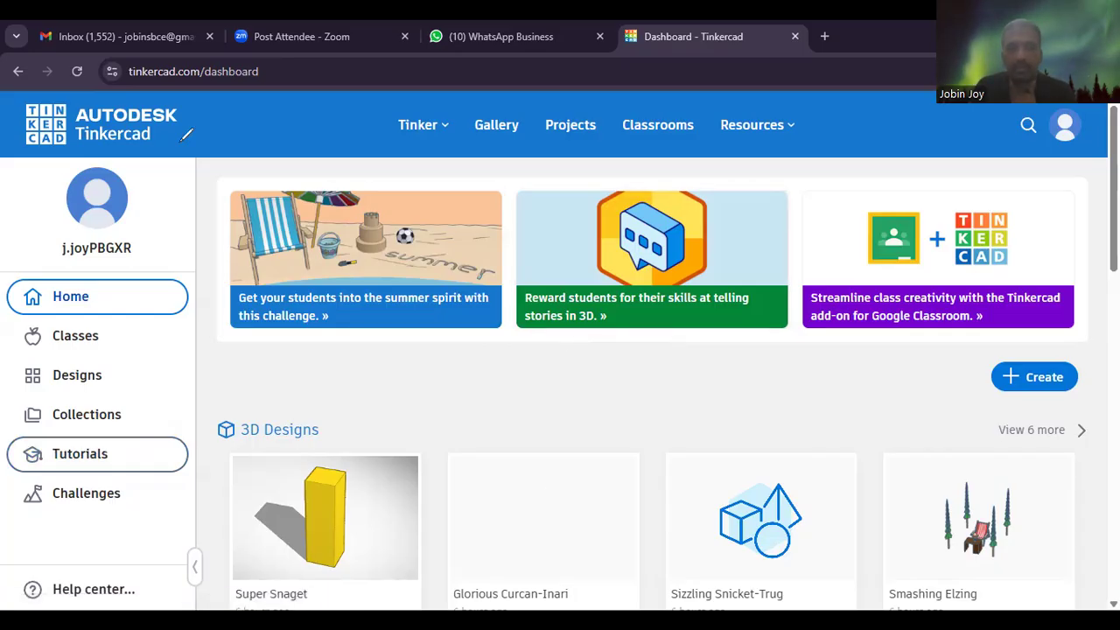
click(93, 117)
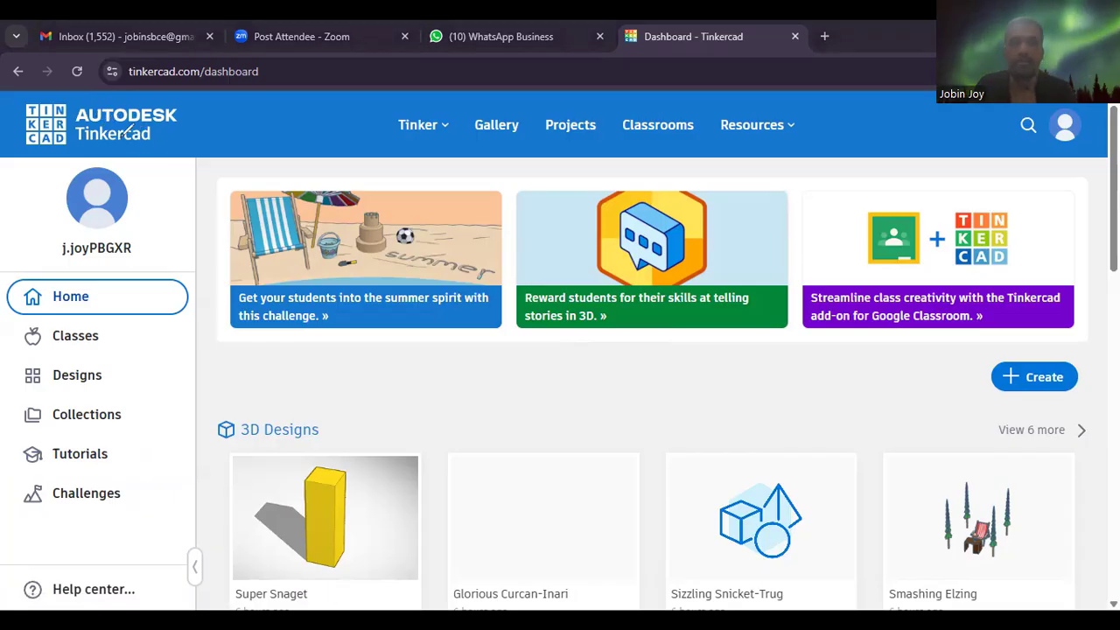
drag(216, 122, 75, 126)
mouse_move(100, 114)
mouse_down()
mouse_move(73, 127)
mouse_move(92, 139)
mouse_up()
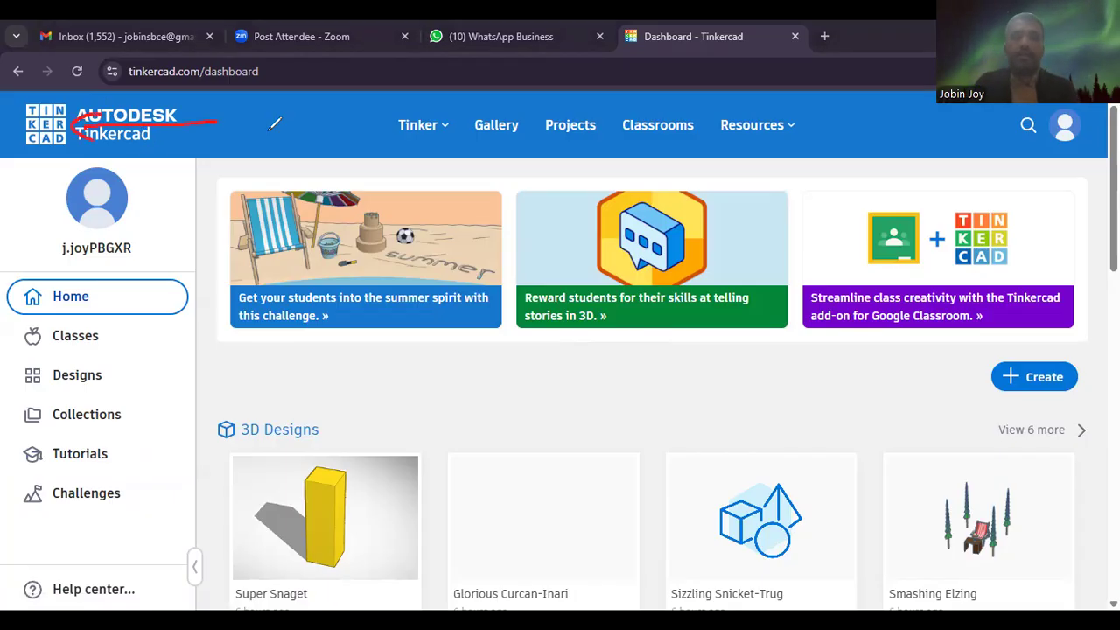
mouse_move(238, 109)
mouse_down()
mouse_move(269, 98)
mouse_move(270, 133)
mouse_move(390, 124)
mouse_move(392, 155)
mouse_up()
mouse_move(118, 86)
mouse_down()
mouse_move(66, 101)
mouse_move(110, 129)
mouse_move(180, 125)
mouse_move(186, 84)
mouse_move(88, 84)
mouse_move(82, 137)
mouse_up()
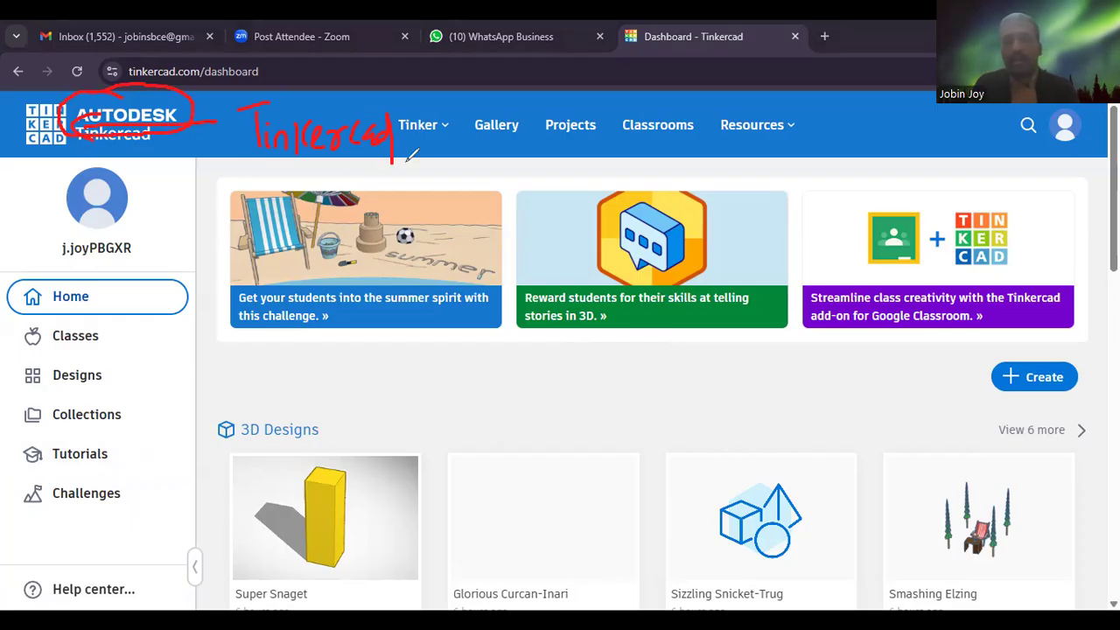
mouse_move(423, 147)
mouse_down()
mouse_move(636, 131)
mouse_move(663, 116)
mouse_move(667, 144)
mouse_move(686, 122)
mouse_move(776, 140)
mouse_move(770, 154)
mouse_up()
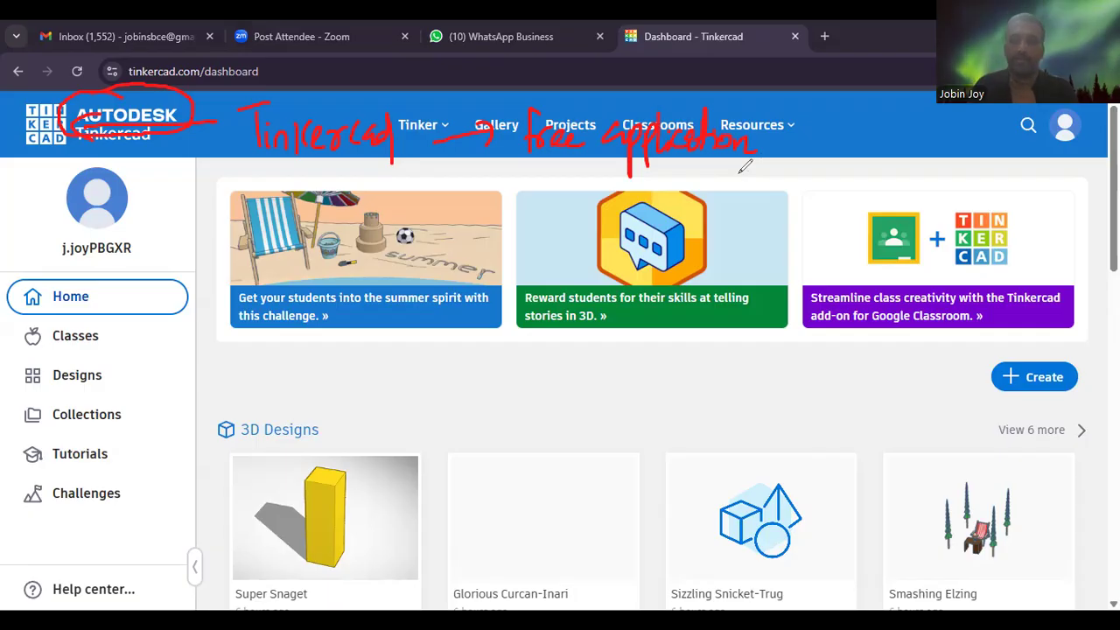
mouse_move(726, 186)
mouse_down()
mouse_move(744, 181)
mouse_move(765, 198)
mouse_move(813, 183)
mouse_move(838, 201)
mouse_move(948, 169)
mouse_move(957, 187)
mouse_move(978, 170)
mouse_up()
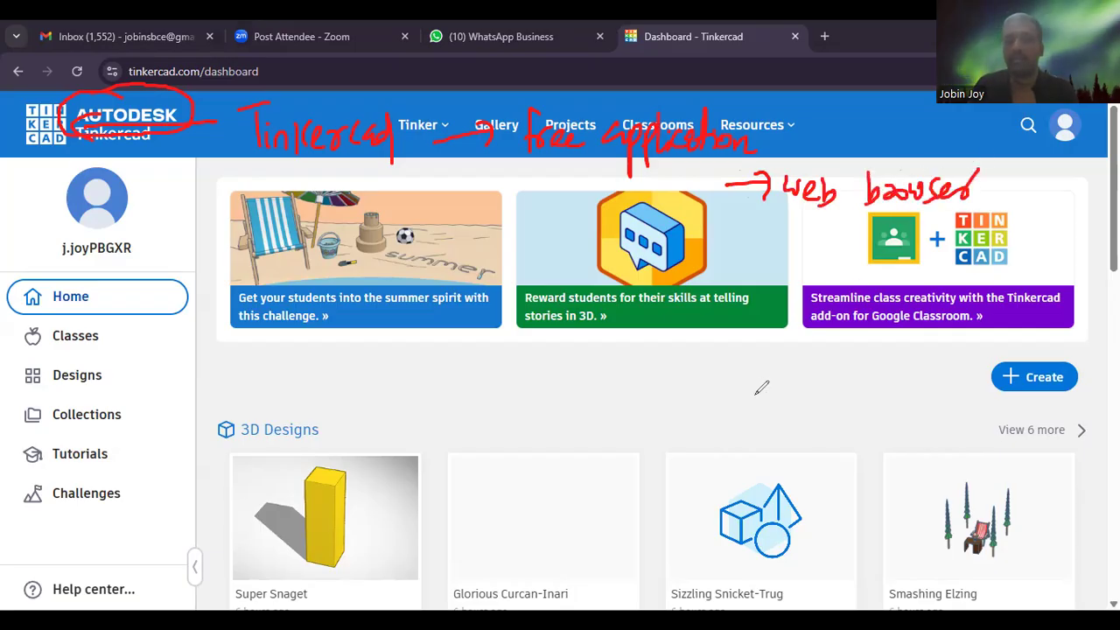
mouse_move(763, 371)
mouse_down()
mouse_move(814, 386)
mouse_move(825, 366)
mouse_move(863, 393)
mouse_move(962, 394)
mouse_move(924, 350)
mouse_move(717, 360)
mouse_move(884, 426)
mouse_move(988, 379)
mouse_move(910, 348)
mouse_up()
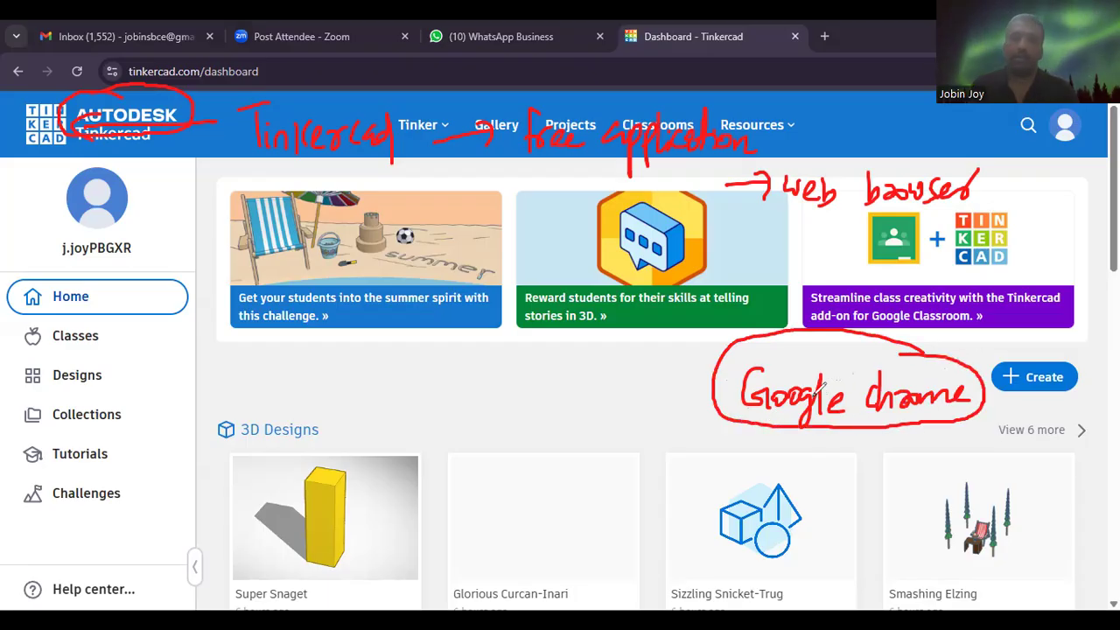
click(277, 553)
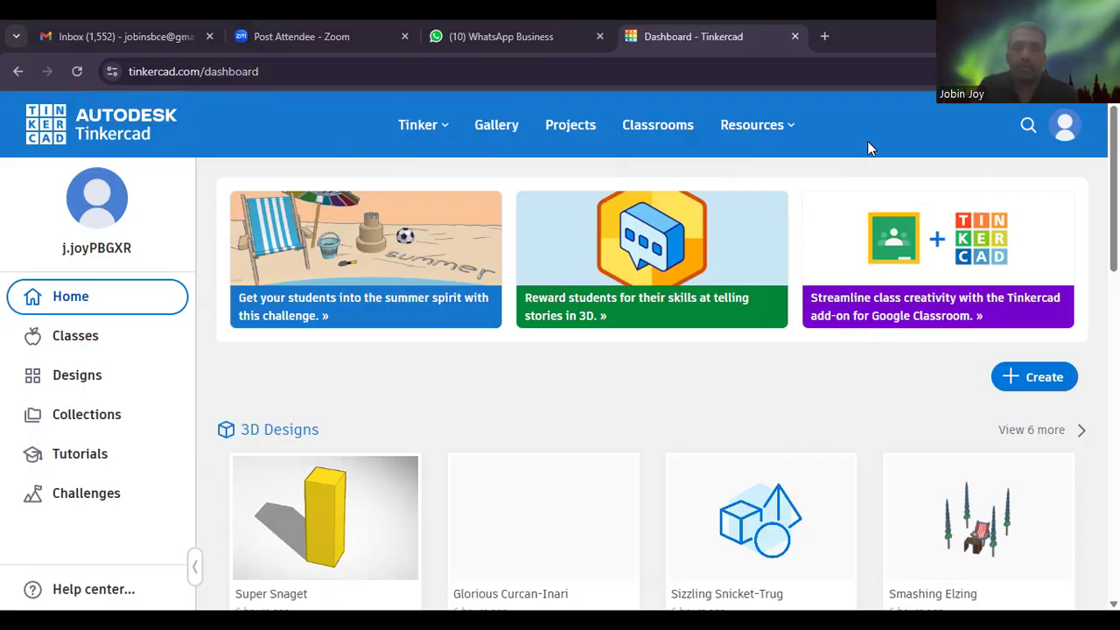
Step: Open the account menu and display the types of new design available
click(1064, 126)
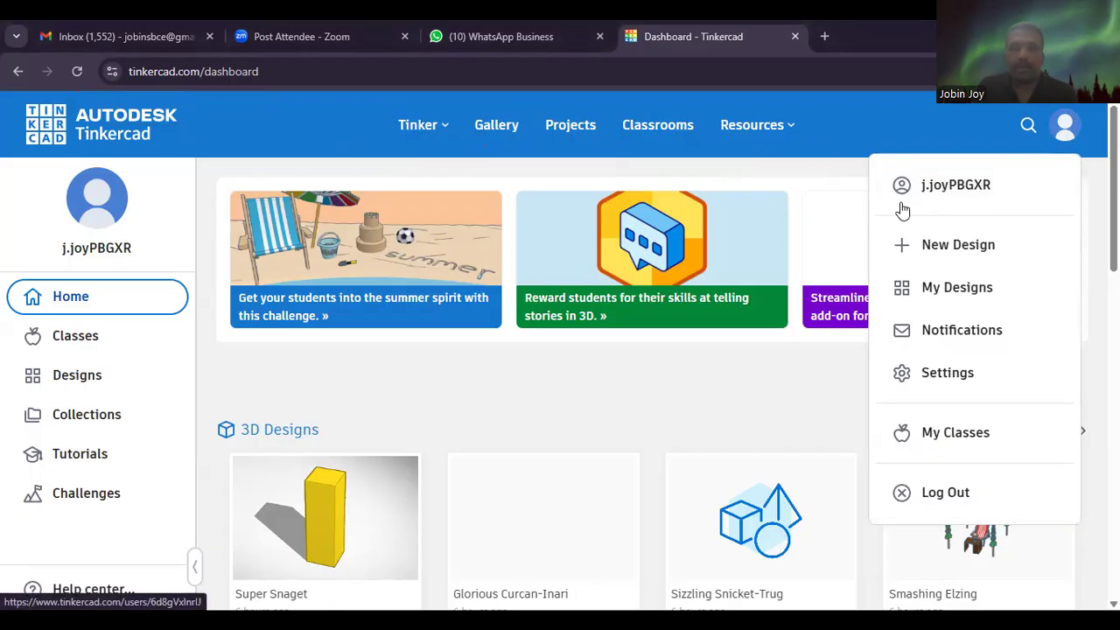
click(837, 162)
click(1066, 133)
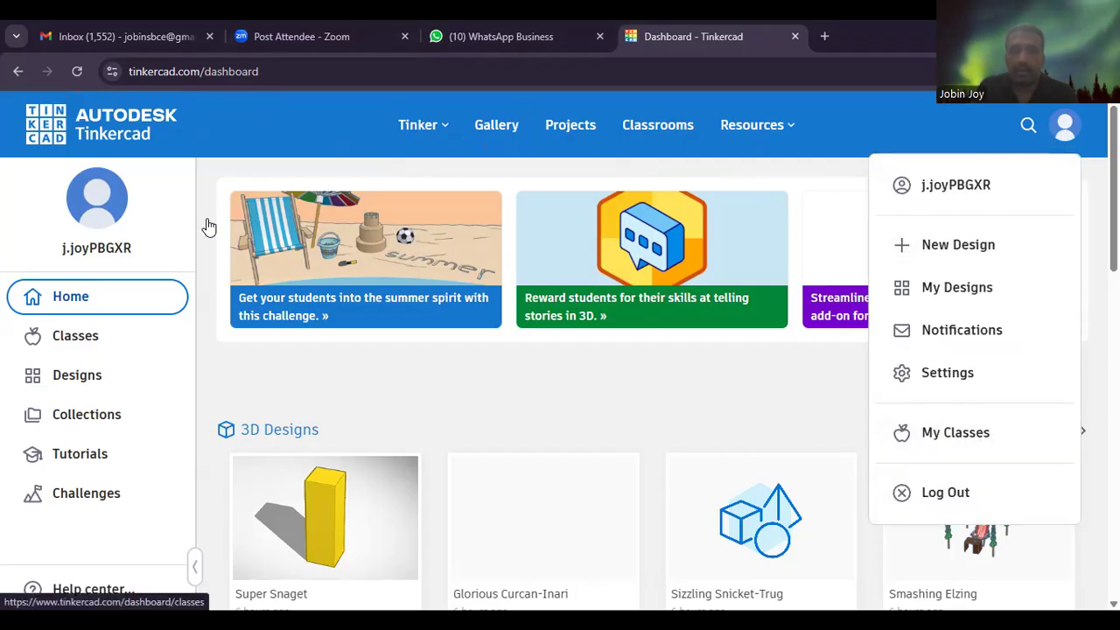
mouse_move(1009, 450)
mouse_down()
mouse_move(1070, 500)
mouse_move(952, 444)
mouse_up()
mouse_move(986, 156)
mouse_down()
mouse_move(933, 212)
mouse_move(1025, 165)
mouse_up()
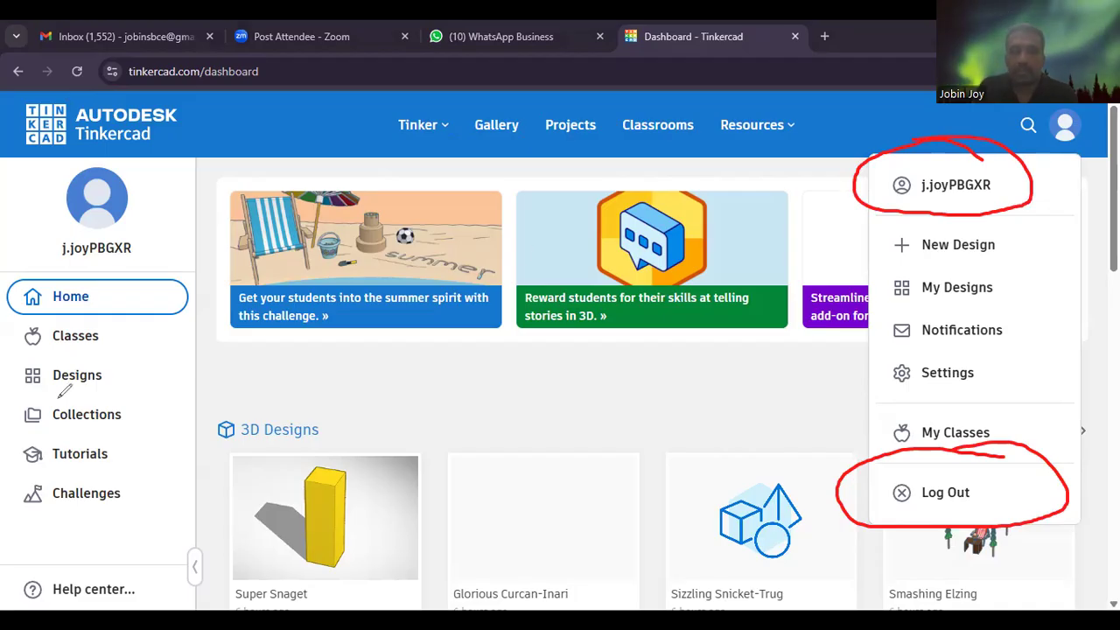
click(79, 332)
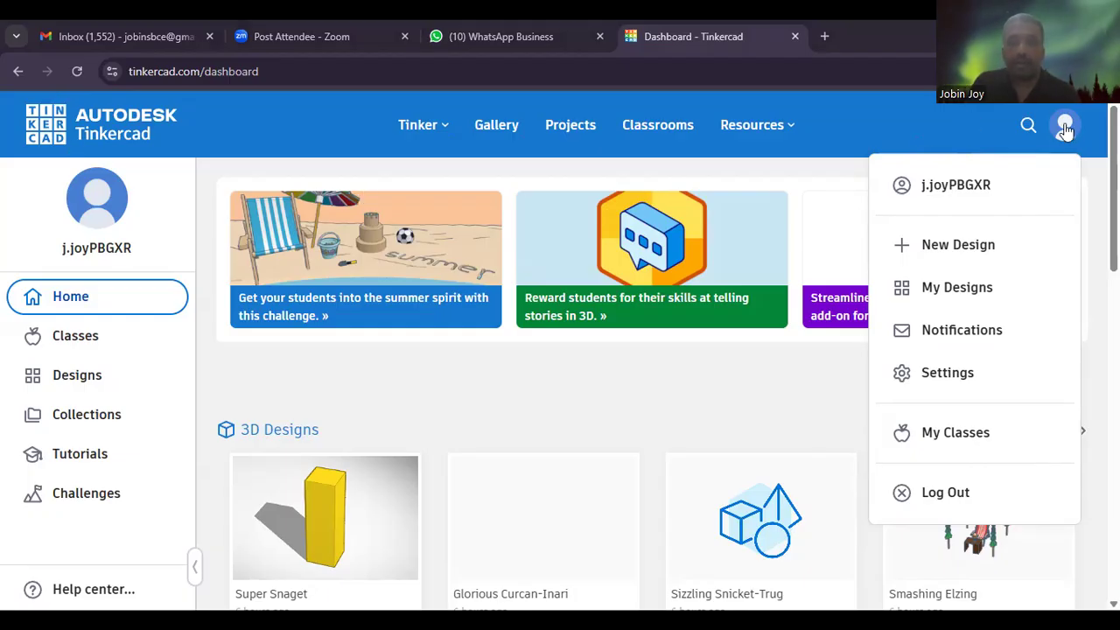
click(930, 242)
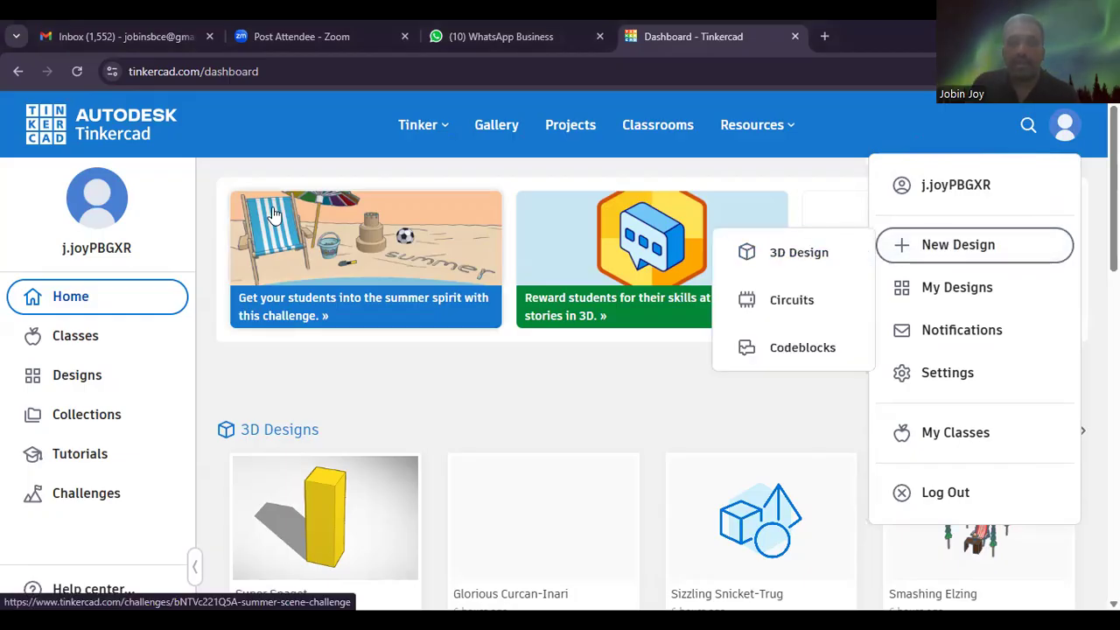
mouse_move(971, 207)
mouse_down()
mouse_move(665, 325)
mouse_move(812, 404)
mouse_move(1035, 384)
mouse_move(1048, 237)
mouse_move(936, 202)
mouse_up()
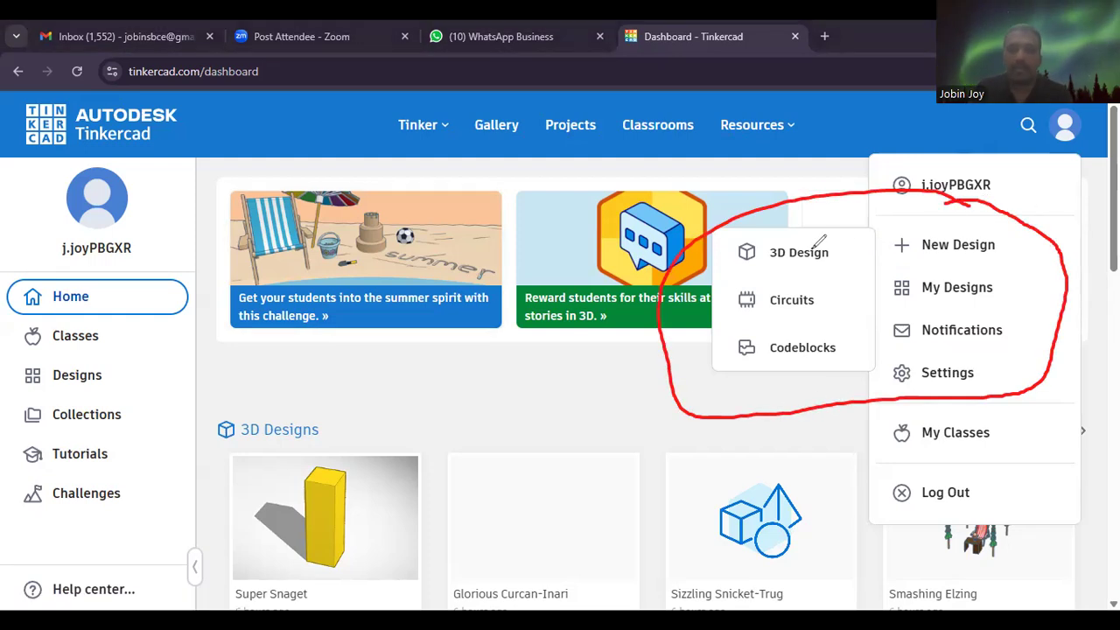
mouse_move(806, 227)
mouse_down()
mouse_move(733, 229)
mouse_move(801, 275)
mouse_move(864, 231)
mouse_move(764, 229)
mouse_up()
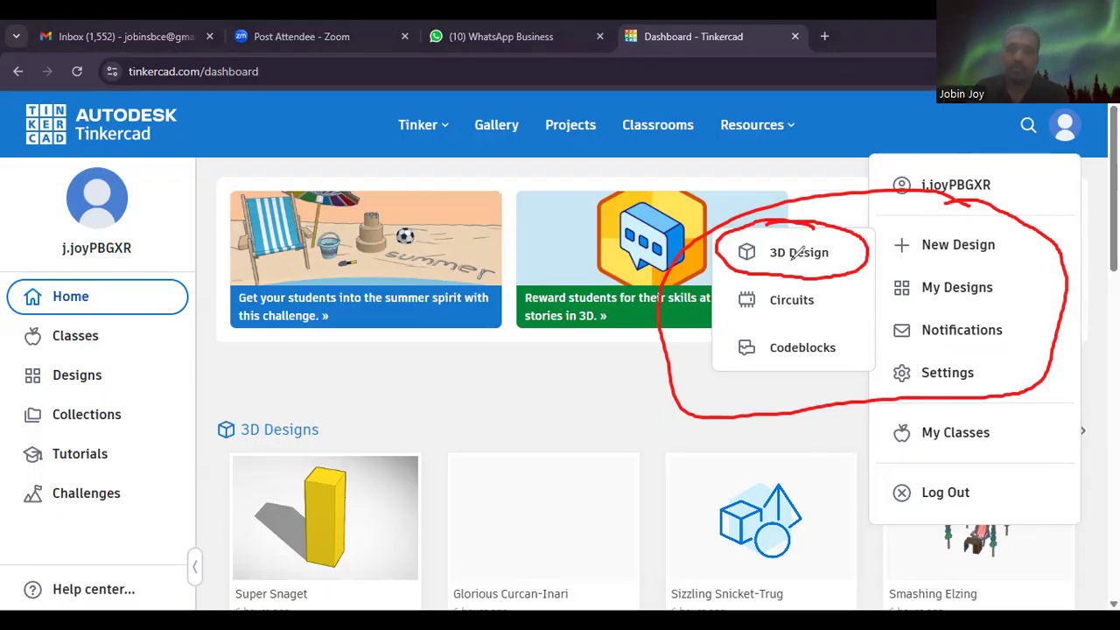
mouse_move(792, 279)
mouse_down()
mouse_move(742, 315)
mouse_move(840, 315)
mouse_move(811, 273)
mouse_move(766, 278)
mouse_up()
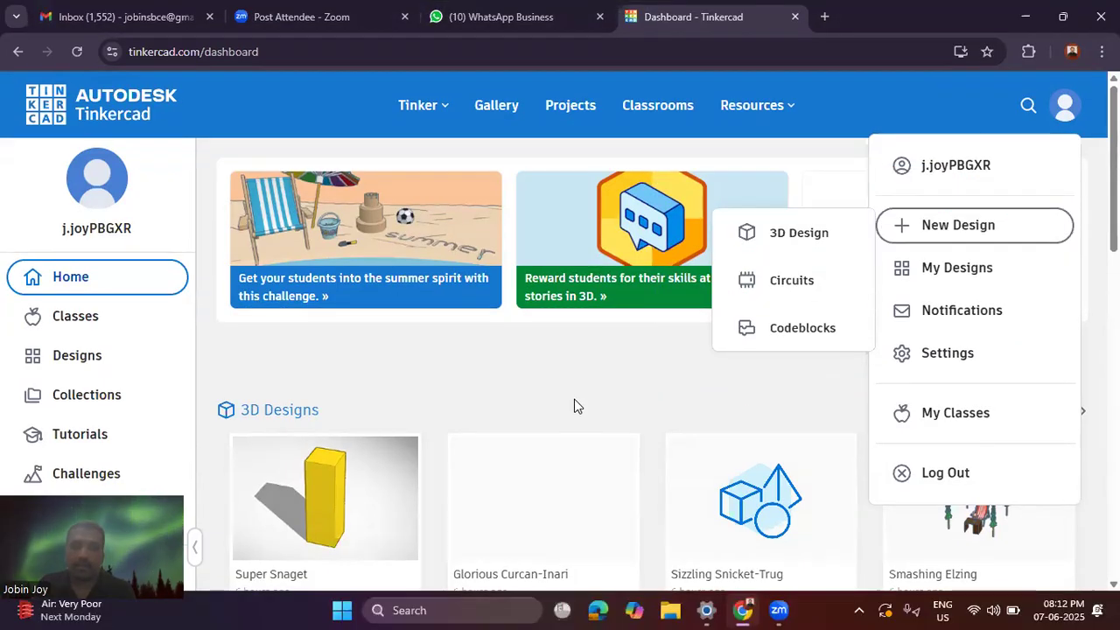
double_click(574, 406)
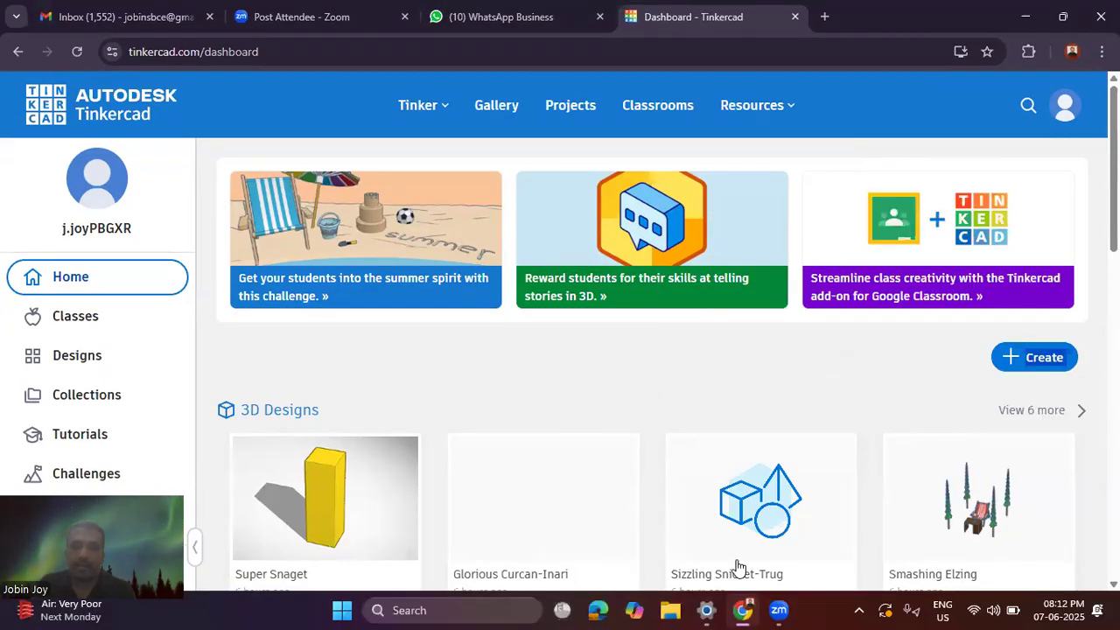
Step: Reopen the account menu and expand its New Design choices
click(1064, 109)
click(948, 232)
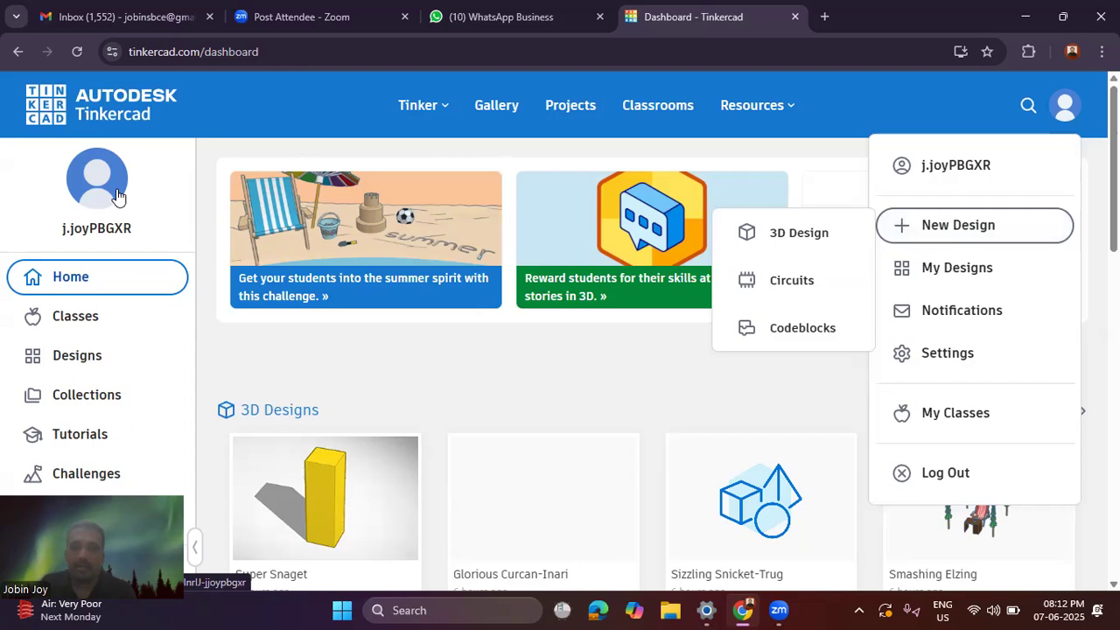
mouse_move(982, 200)
mouse_down()
mouse_move(657, 325)
mouse_move(853, 361)
mouse_move(1075, 222)
mouse_move(827, 159)
mouse_up()
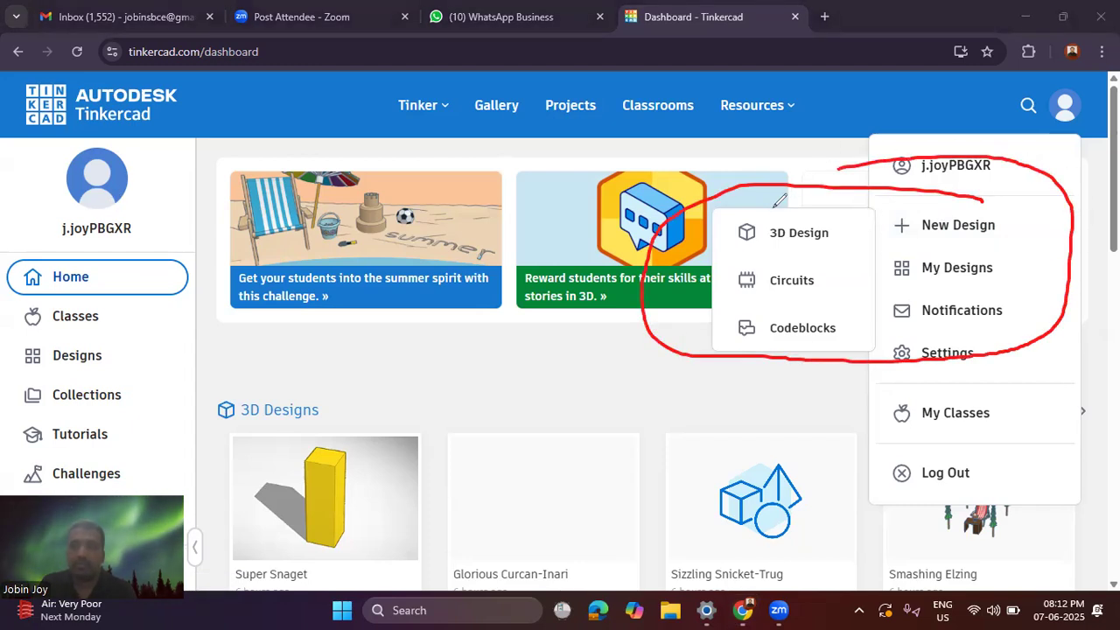
mouse_move(792, 205)
mouse_down()
mouse_move(769, 186)
mouse_move(741, 245)
mouse_move(840, 235)
mouse_move(751, 184)
mouse_up()
mouse_move(677, 135)
mouse_down()
mouse_move(693, 151)
mouse_move(757, 145)
mouse_move(775, 156)
mouse_move(838, 140)
mouse_up()
mouse_move(763, 112)
mouse_down()
mouse_move(662, 187)
mouse_move(871, 141)
mouse_move(709, 103)
mouse_up()
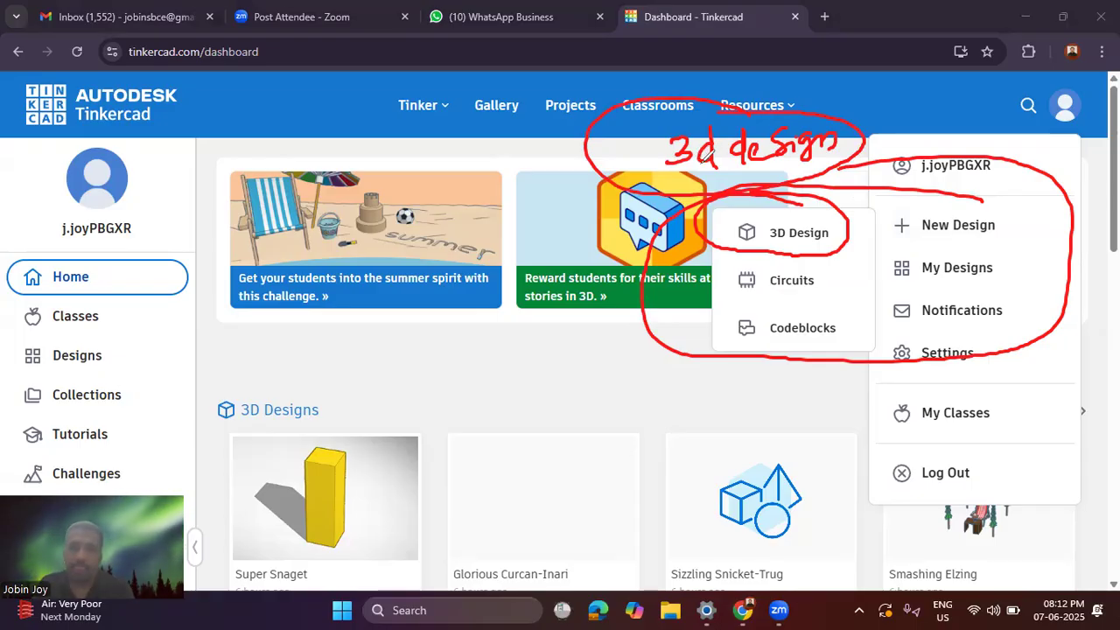
mouse_move(724, 297)
mouse_down()
mouse_move(837, 292)
mouse_move(774, 256)
mouse_move(713, 270)
mouse_move(742, 301)
mouse_move(862, 286)
mouse_move(847, 346)
mouse_move(717, 324)
mouse_move(715, 300)
mouse_up()
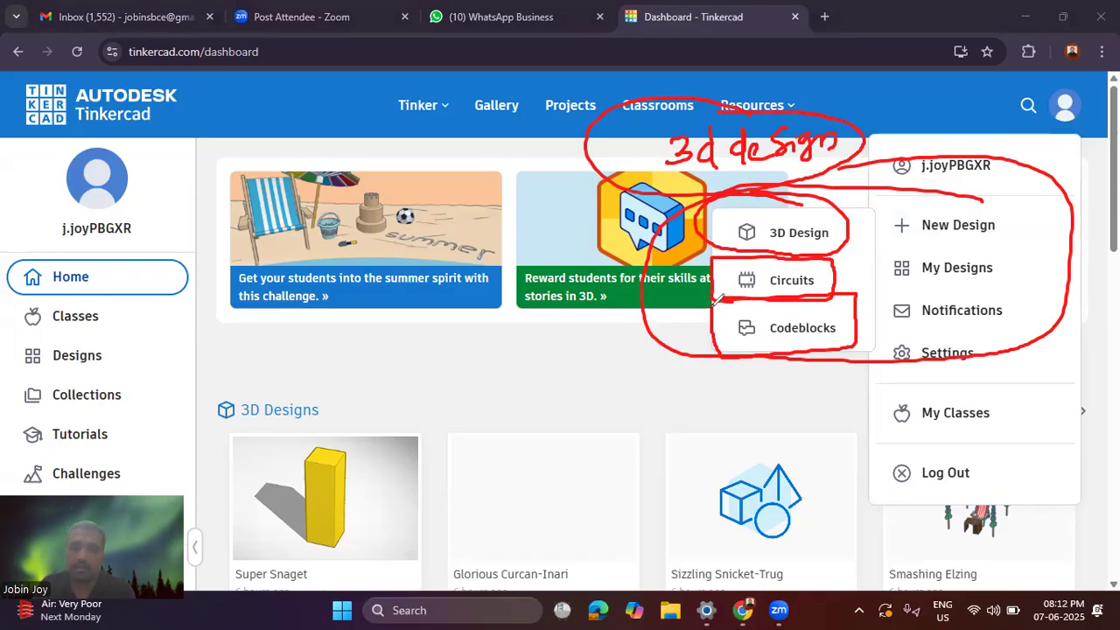
mouse_move(797, 197)
mouse_down()
mouse_move(738, 188)
mouse_move(706, 231)
mouse_move(777, 253)
mouse_move(848, 245)
mouse_move(737, 189)
mouse_up()
drag(533, 384, 690, 232)
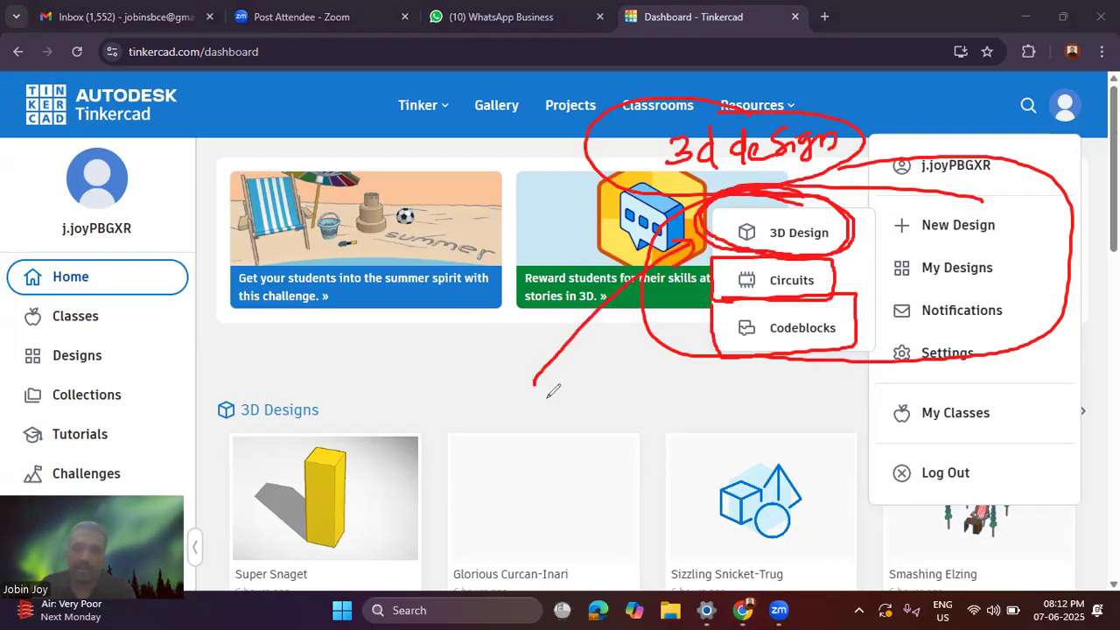
mouse_move(510, 404)
mouse_down()
mouse_move(504, 427)
mouse_move(588, 404)
mouse_move(611, 418)
mouse_move(645, 414)
mouse_move(670, 399)
mouse_move(700, 404)
mouse_move(704, 417)
mouse_move(744, 398)
mouse_move(728, 430)
mouse_move(848, 421)
mouse_move(838, 424)
mouse_up()
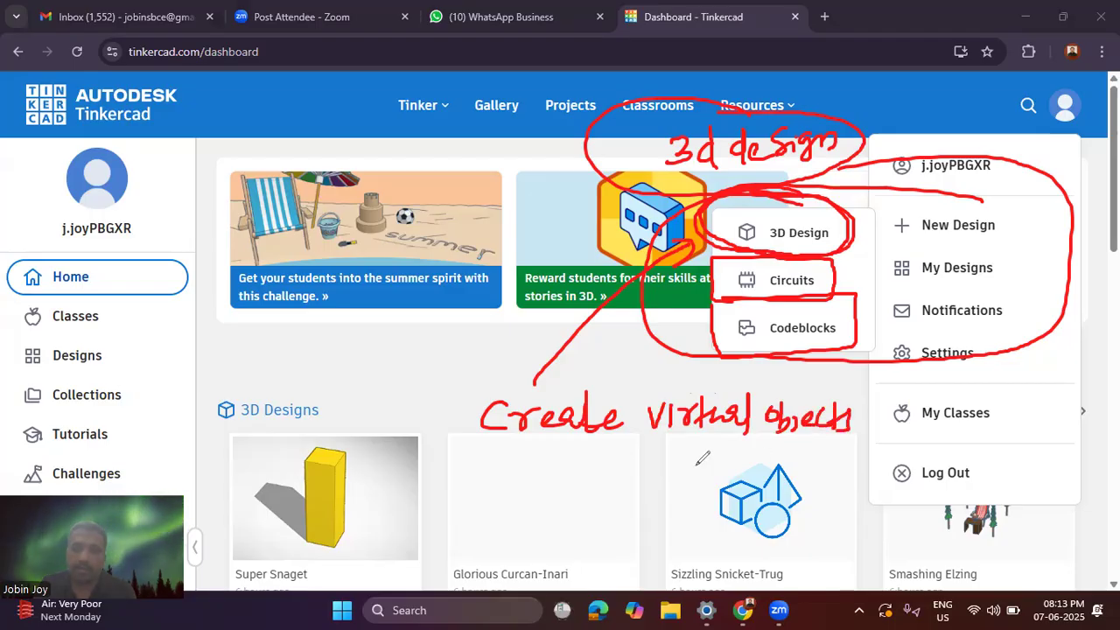
mouse_move(563, 450)
mouse_down()
mouse_move(581, 472)
mouse_move(592, 440)
mouse_move(600, 489)
mouse_move(666, 501)
mouse_move(725, 446)
mouse_move(742, 459)
mouse_move(761, 449)
mouse_up()
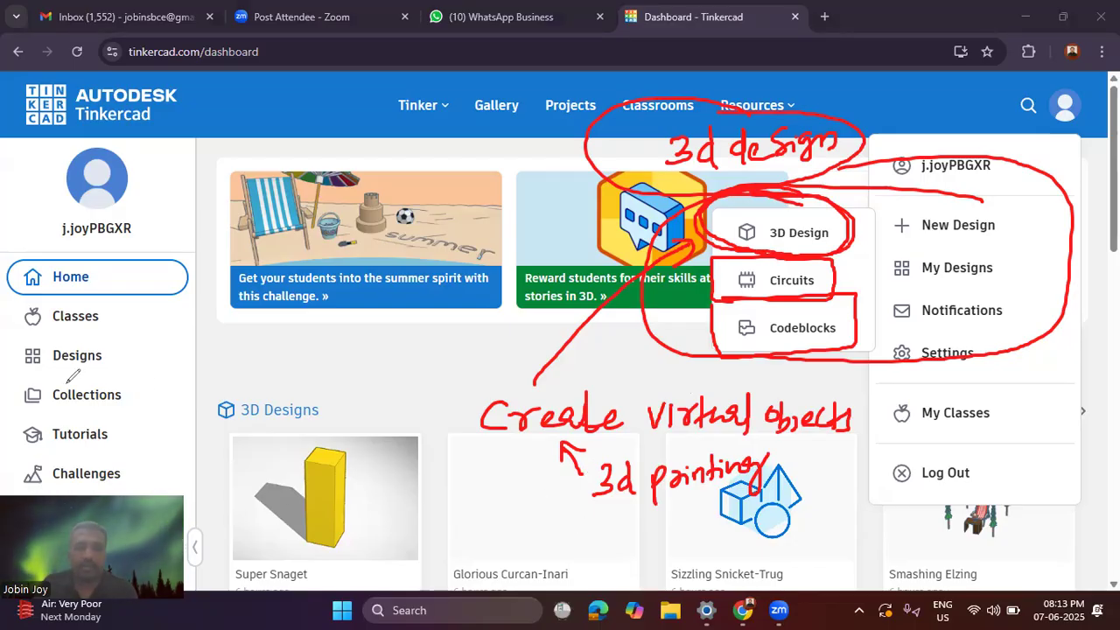
click(68, 320)
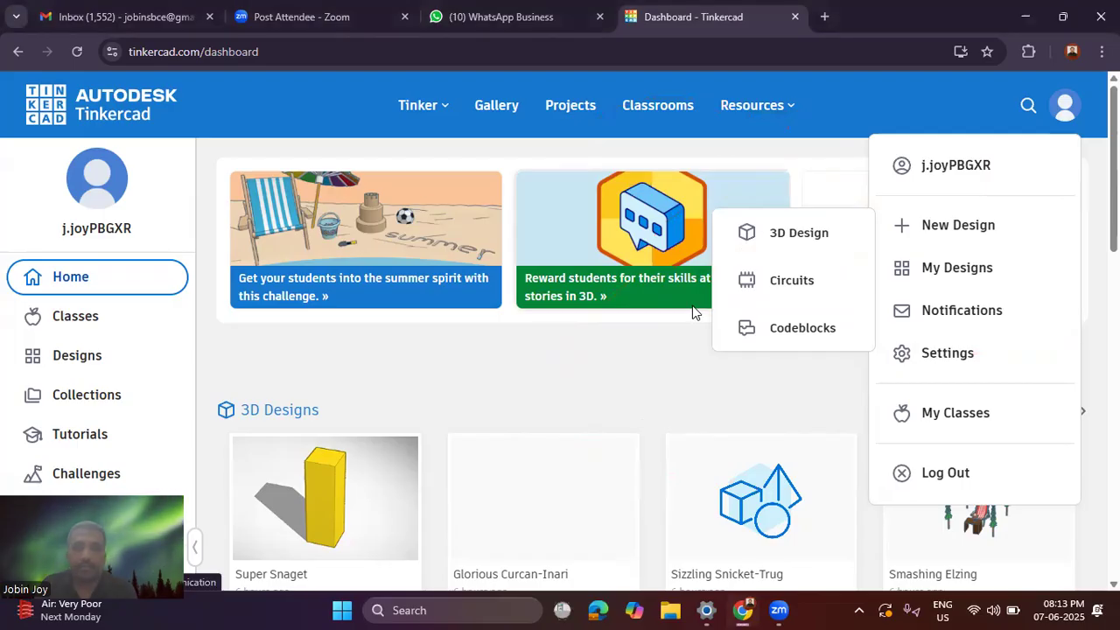
Step: Create a new 3D Design and open its empty workplane
click(788, 252)
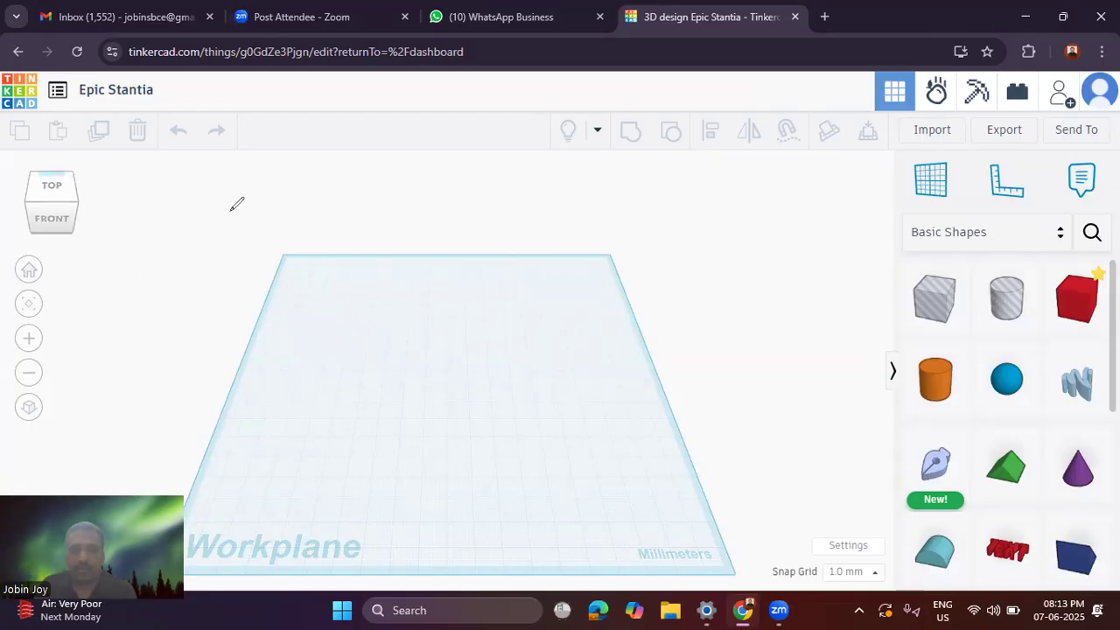
mouse_move(648, 227)
mouse_down()
mouse_move(518, 308)
mouse_move(534, 338)
mouse_up()
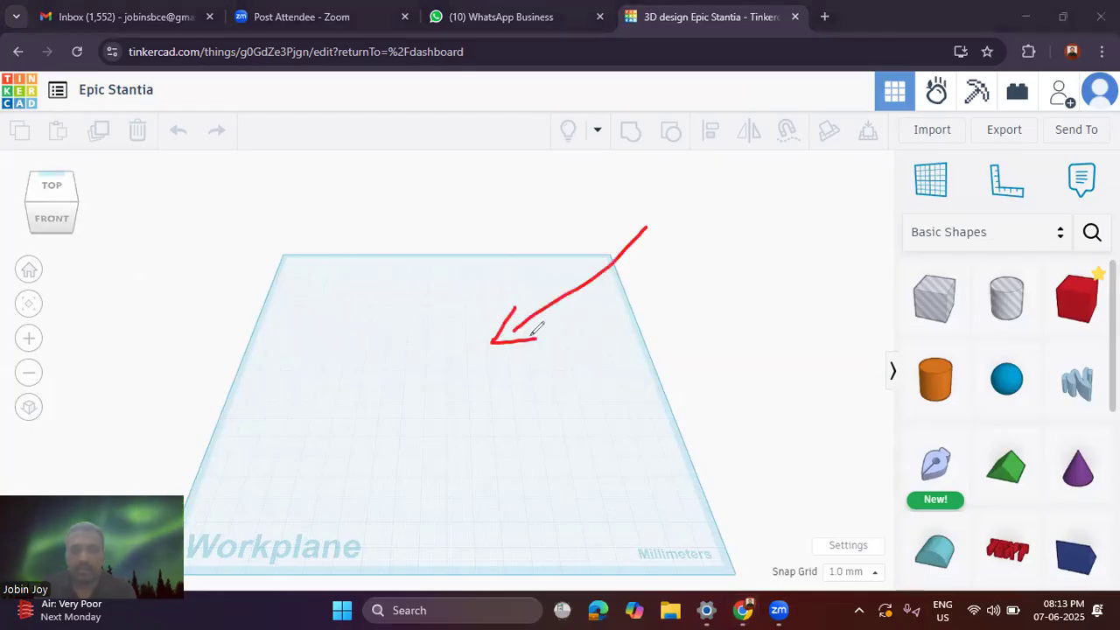
mouse_move(673, 202)
mouse_down()
mouse_move(740, 210)
mouse_move(870, 197)
mouse_up()
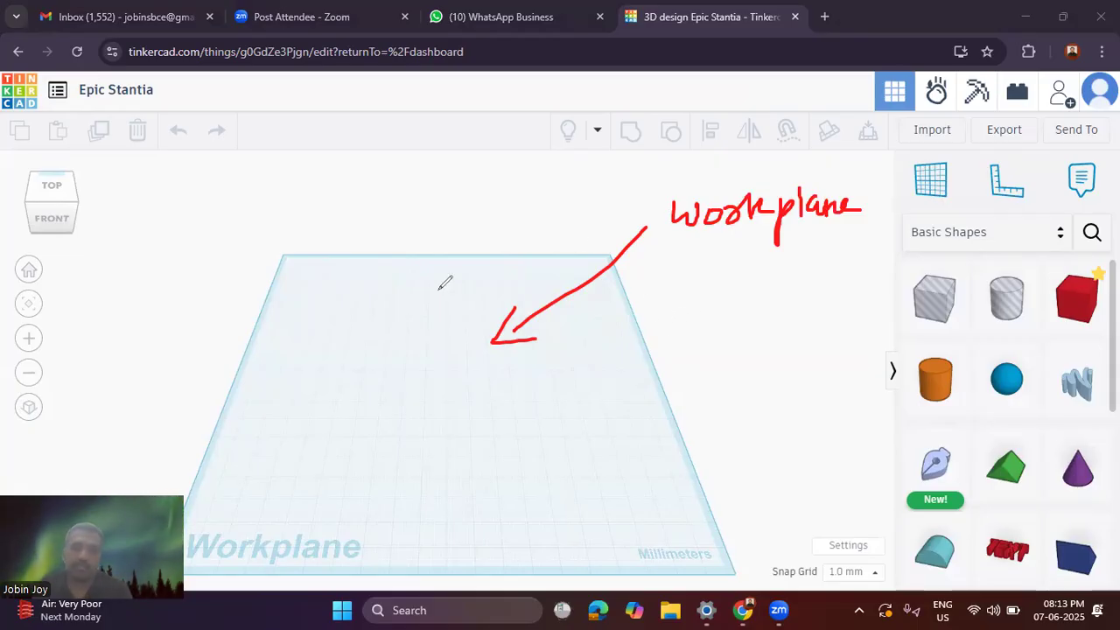
mouse_move(330, 315)
mouse_down()
mouse_move(349, 326)
mouse_move(364, 301)
mouse_move(419, 305)
mouse_move(448, 324)
mouse_up()
mouse_move(449, 262)
mouse_down()
mouse_move(385, 259)
mouse_move(438, 363)
mouse_move(418, 256)
mouse_up()
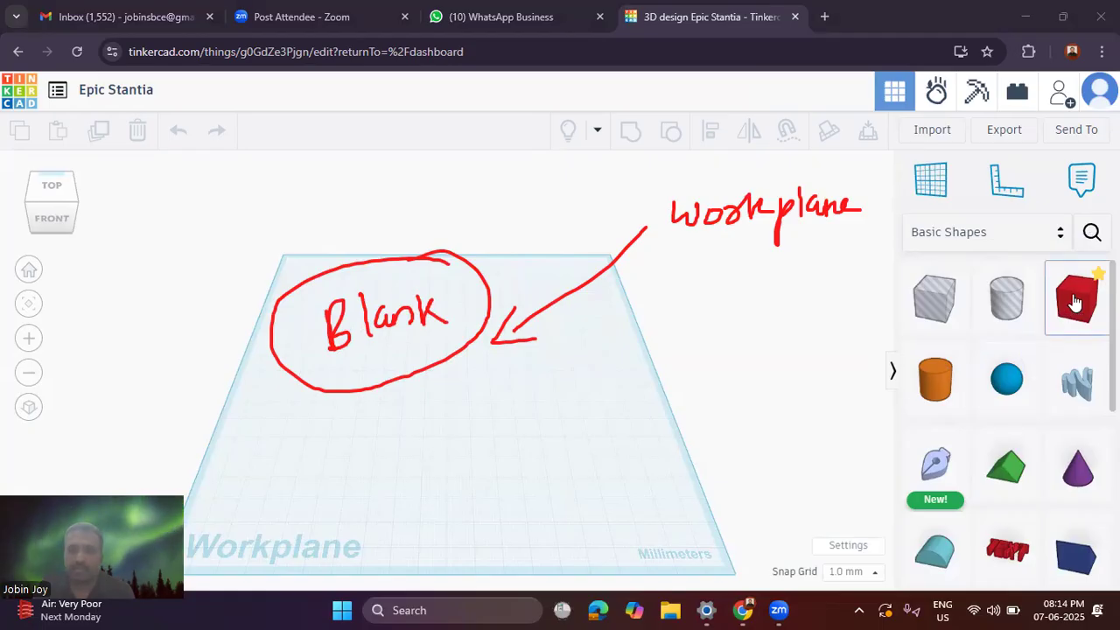
Step: Try out a solid box of about 40 by 34 mm with increased height on the workplane, and delete it
drag(1080, 308, 521, 459)
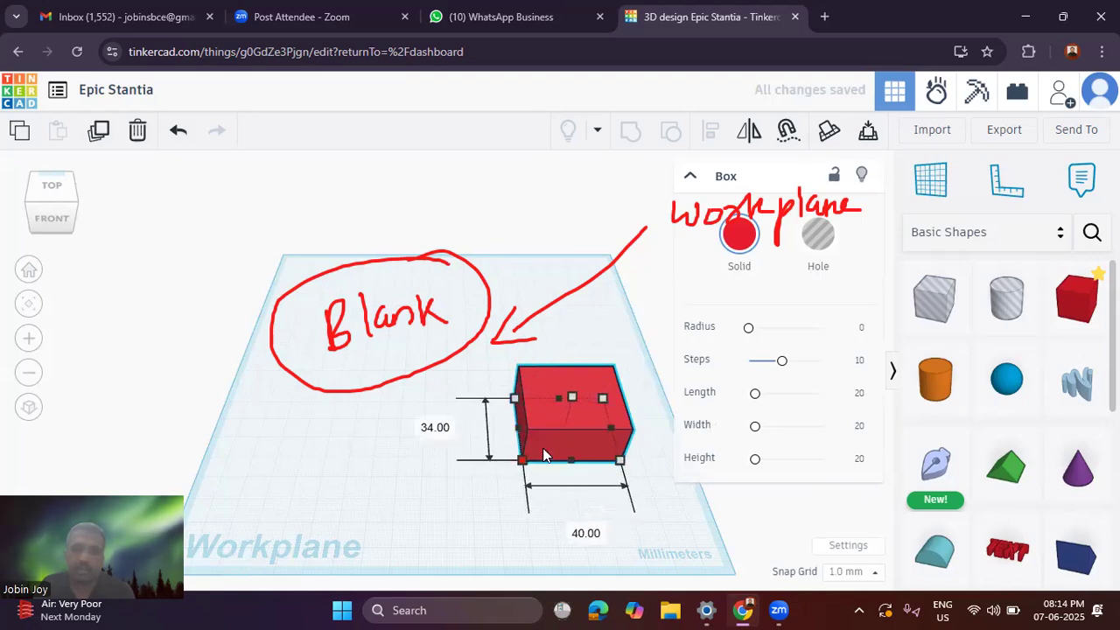
drag(569, 400, 571, 369)
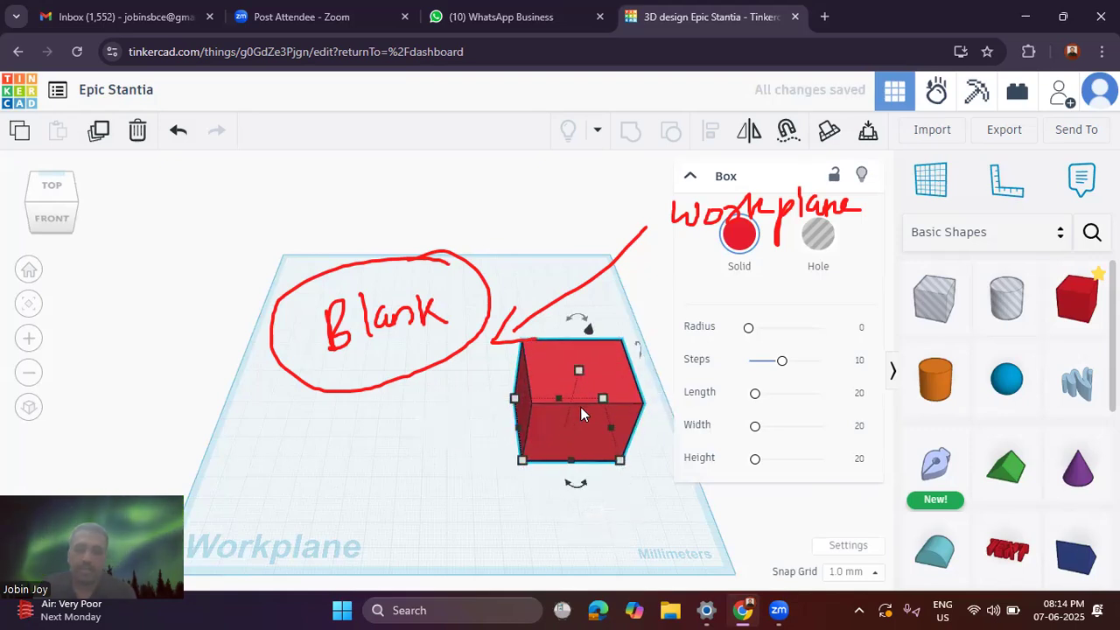
key(Delete)
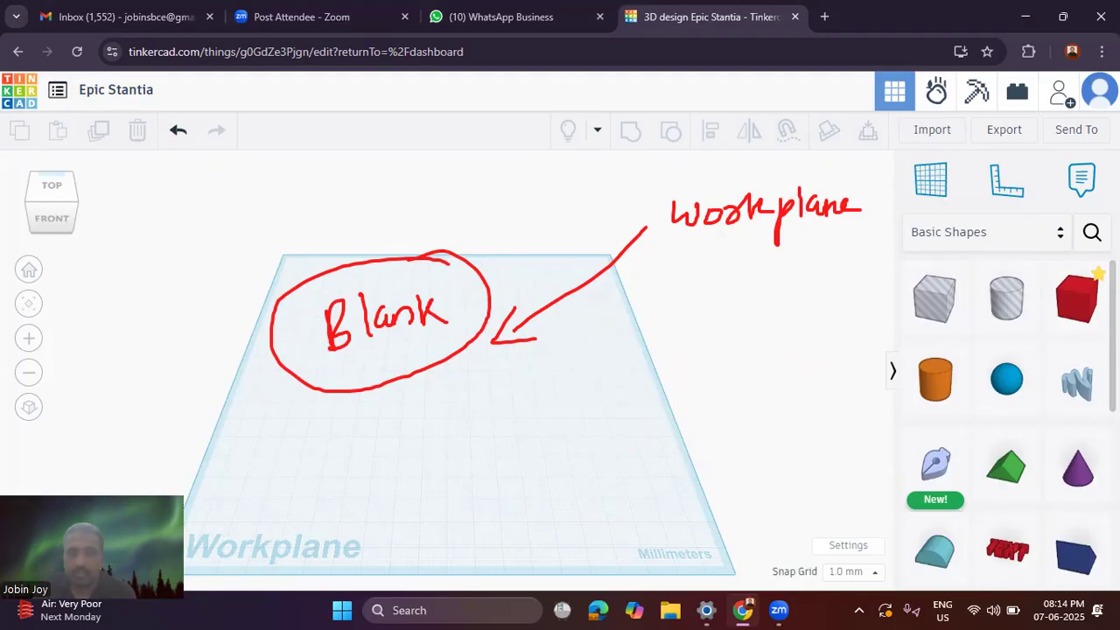
click(617, 268)
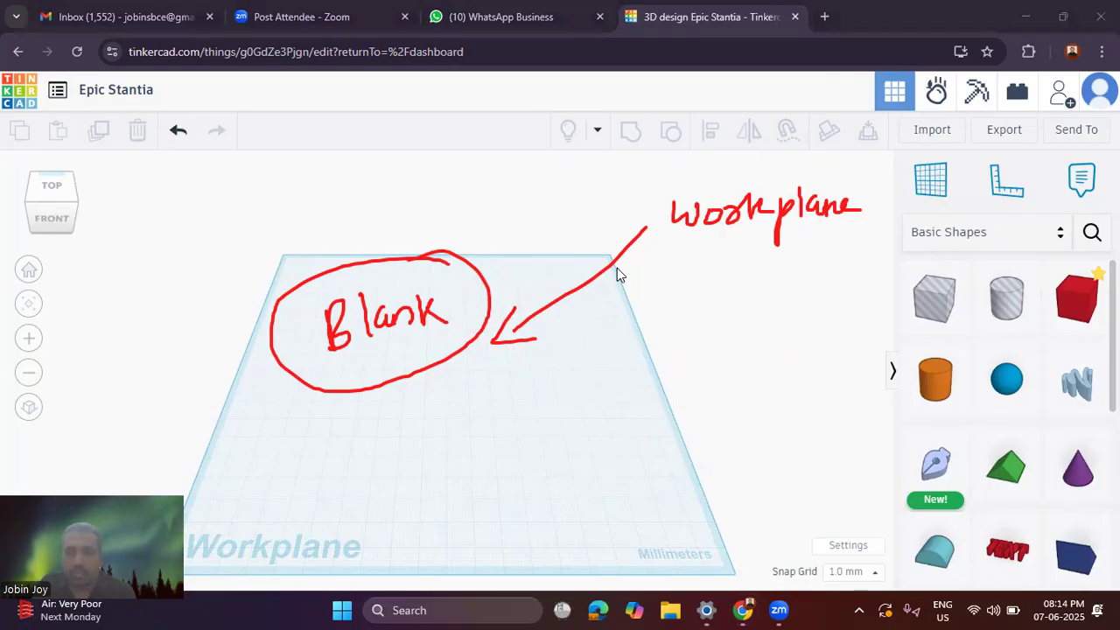
Step: Place two solid cylinders on the workplane, one near the middle and one near the Workplane label's corner
click(823, 340)
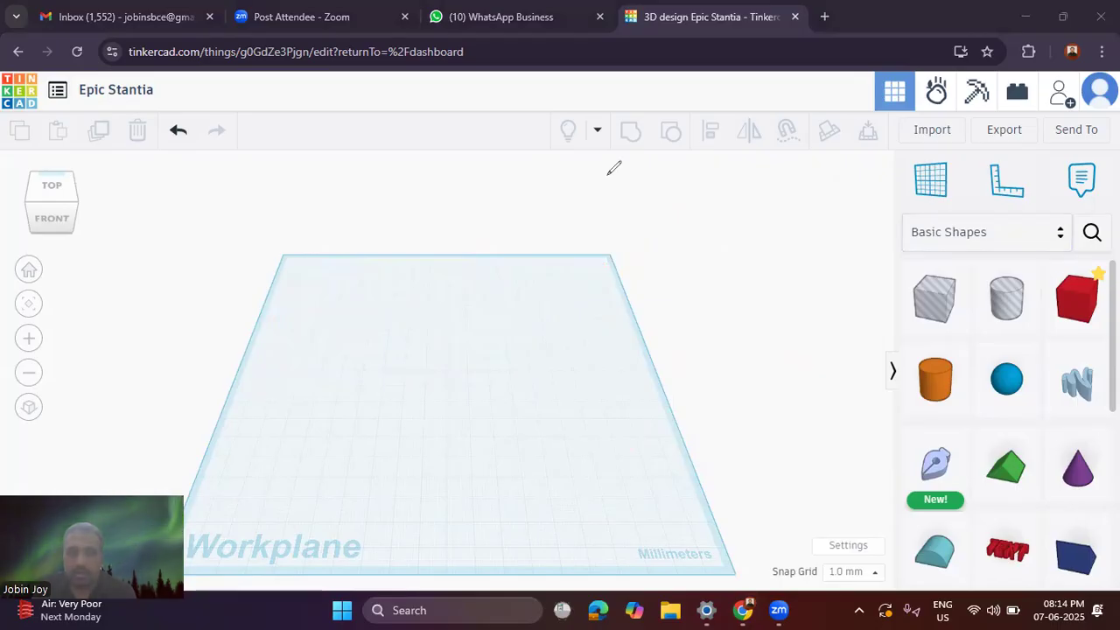
click(77, 203)
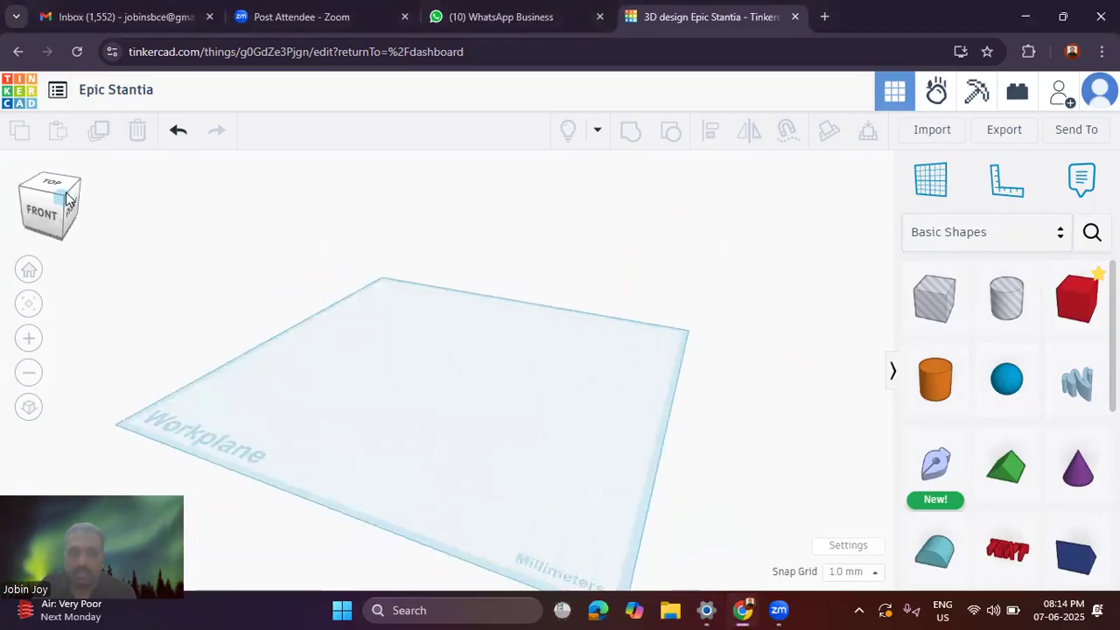
mouse_move(73, 194)
mouse_down()
mouse_move(83, 197)
mouse_move(74, 206)
mouse_move(79, 197)
mouse_move(43, 196)
mouse_move(107, 192)
mouse_move(92, 199)
mouse_up()
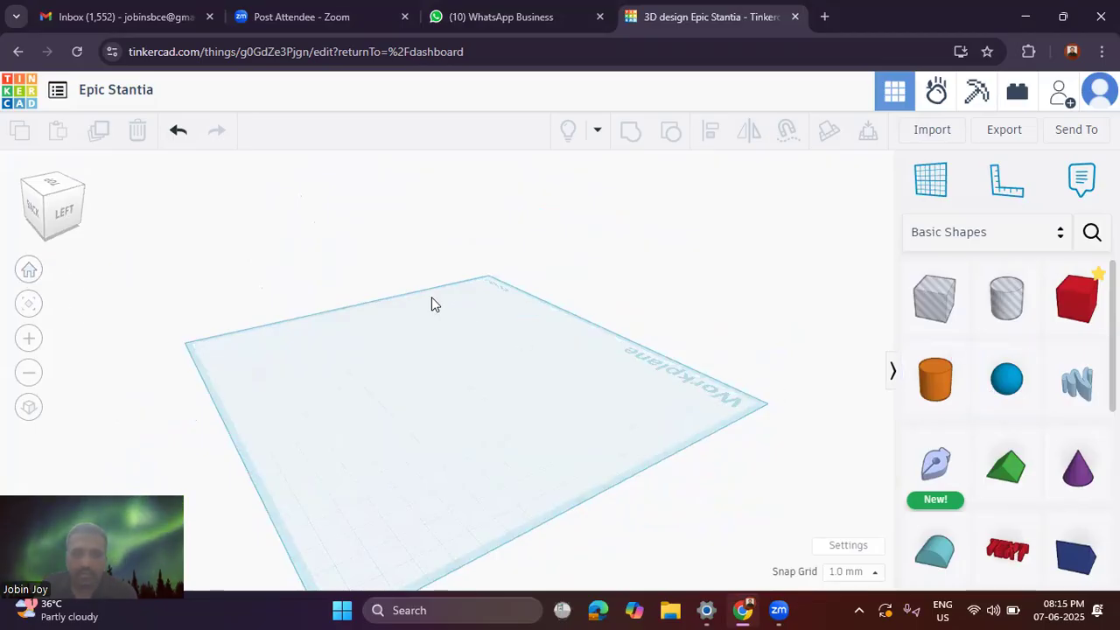
drag(942, 386, 521, 394)
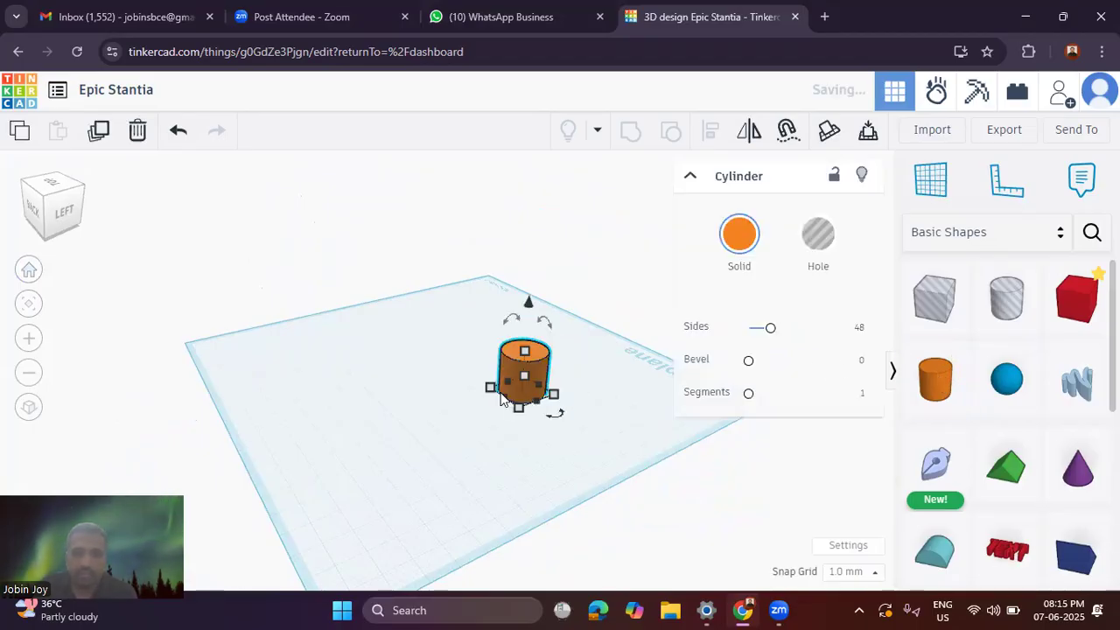
click(313, 298)
drag(945, 398, 704, 393)
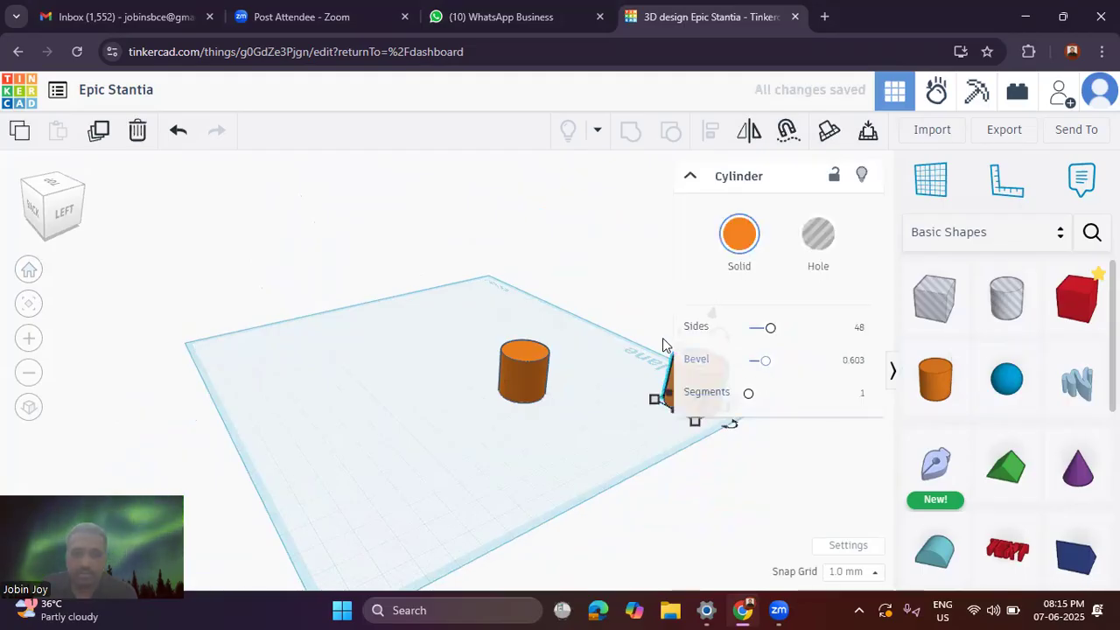
click(623, 324)
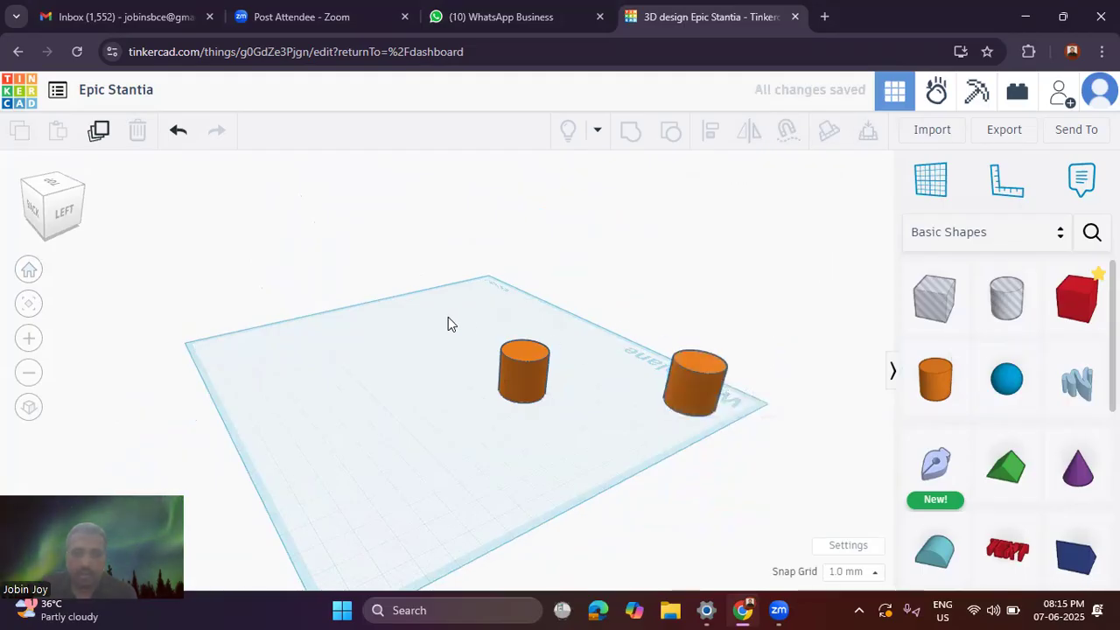
Step: Compare the home view with fitting the view to all shapes and to the selected middle cylinder, ending on the home view
click(28, 271)
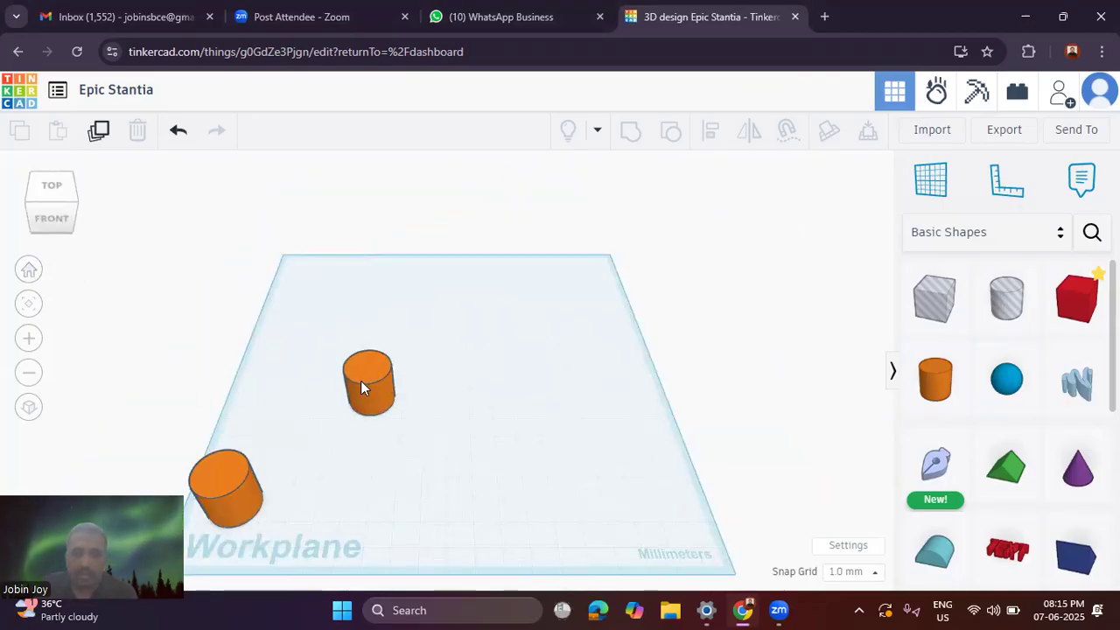
click(29, 306)
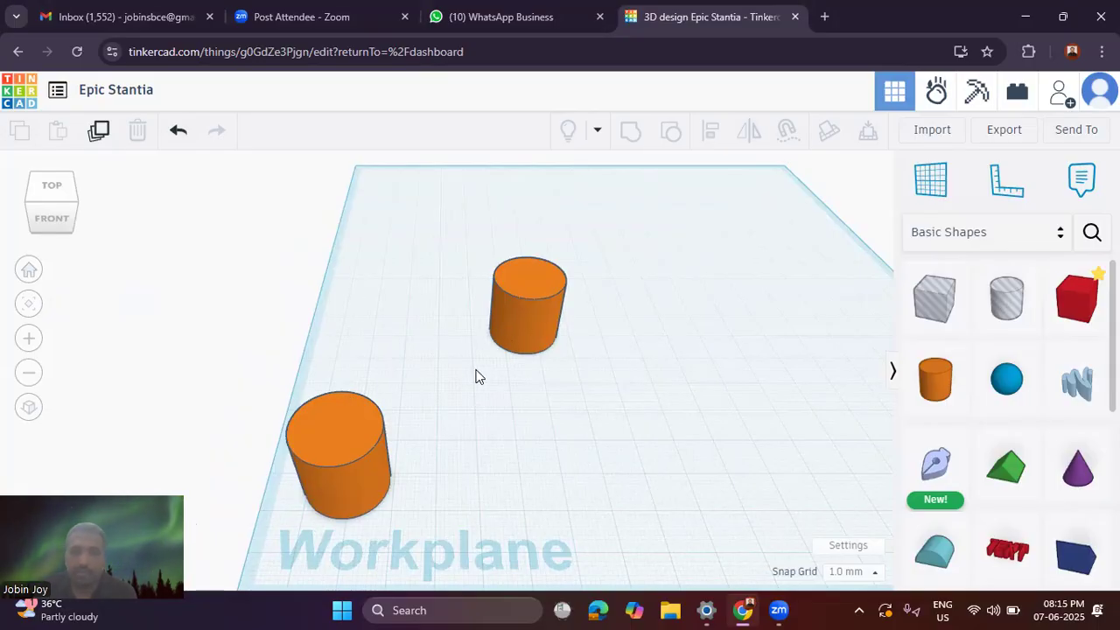
click(529, 327)
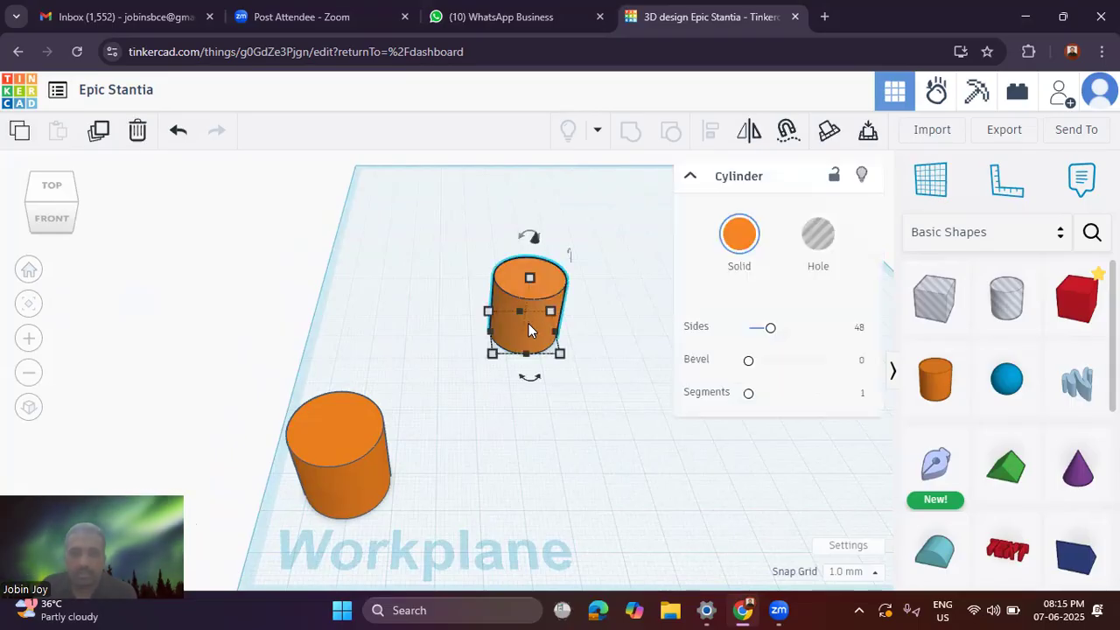
click(29, 306)
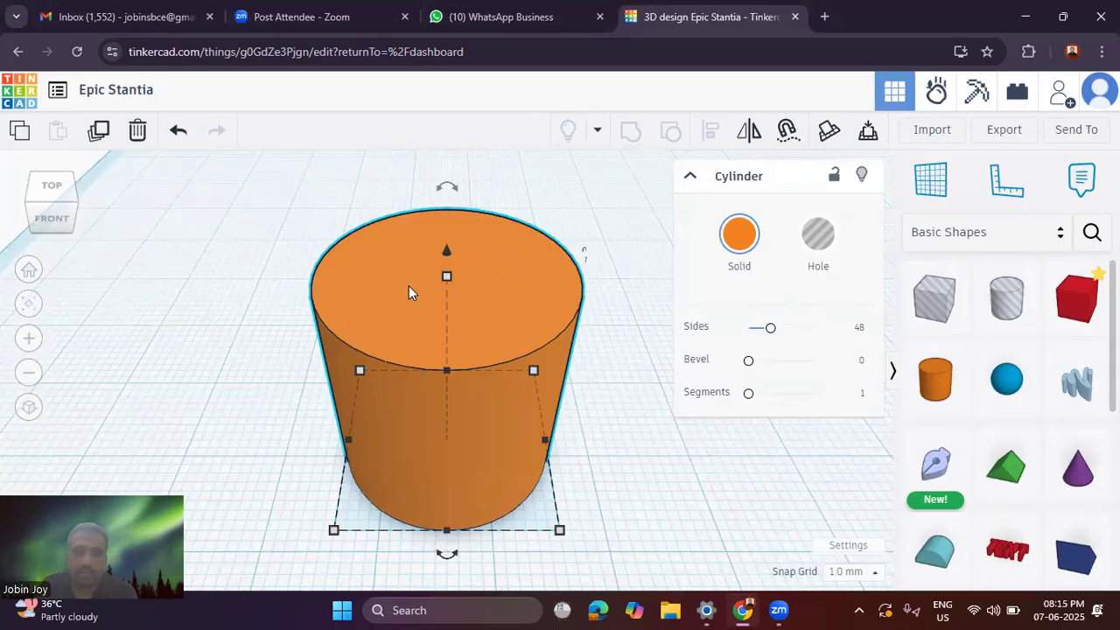
click(295, 370)
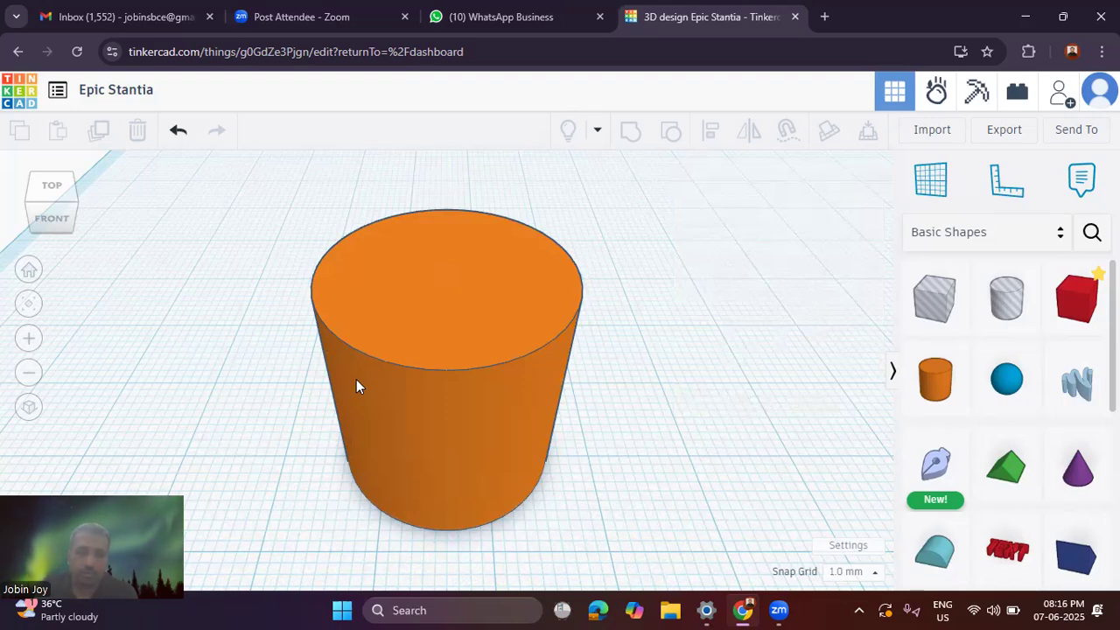
click(402, 390)
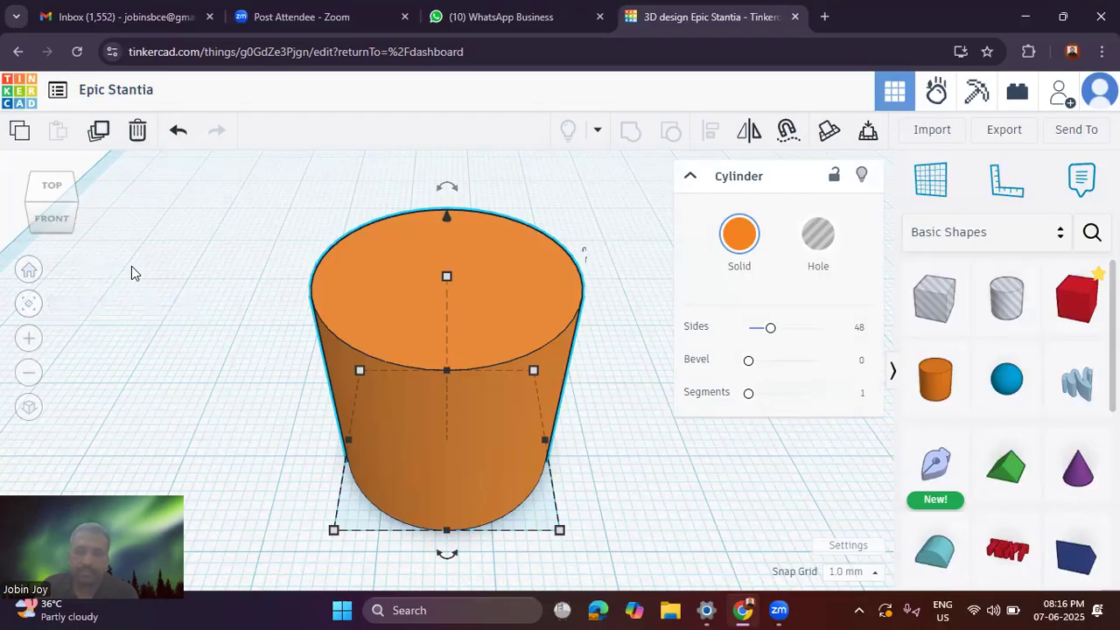
click(29, 271)
click(275, 261)
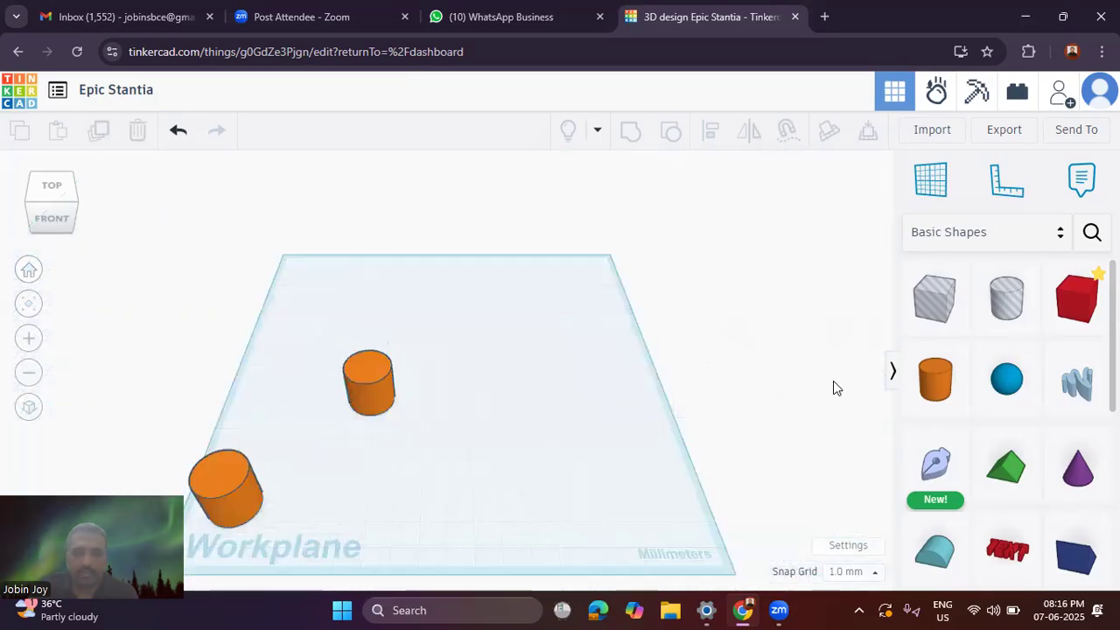
Step: Place a solid box measuring 20 by 20 by 20 mm on the workplane behind the cylinders
drag(1076, 297, 517, 293)
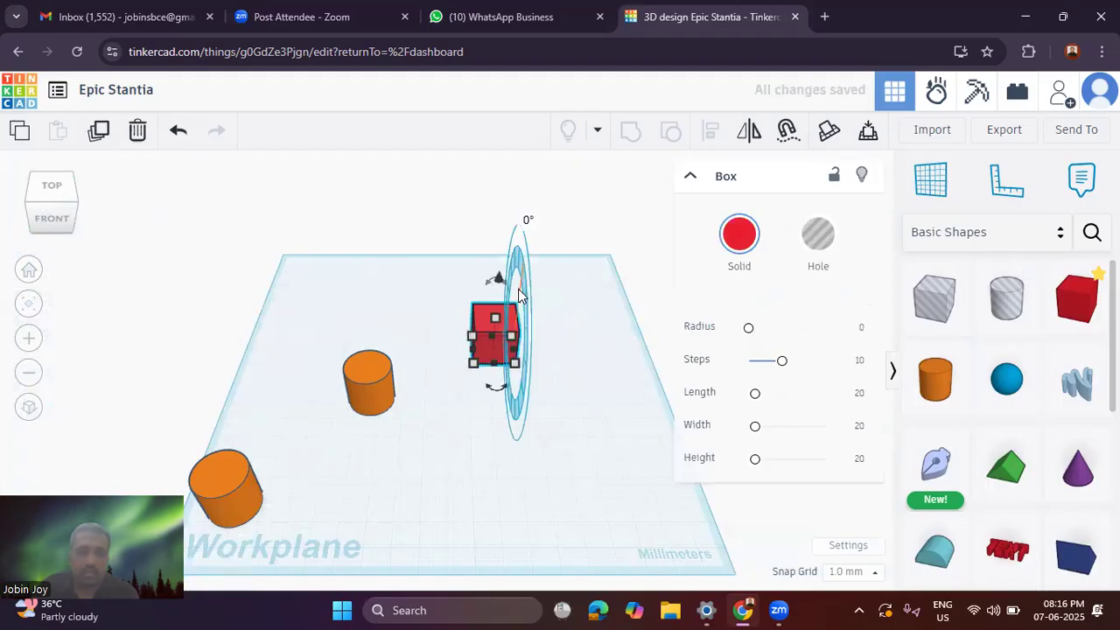
click(343, 245)
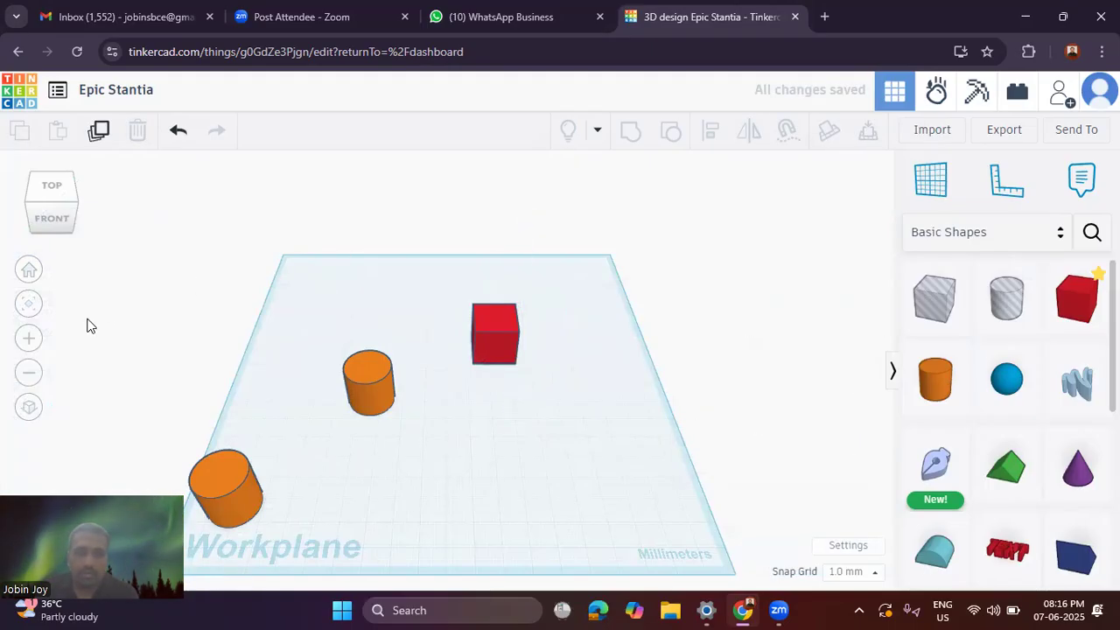
Step: Fit the view to all three shapes and to the selected box, and restore the home view
click(28, 303)
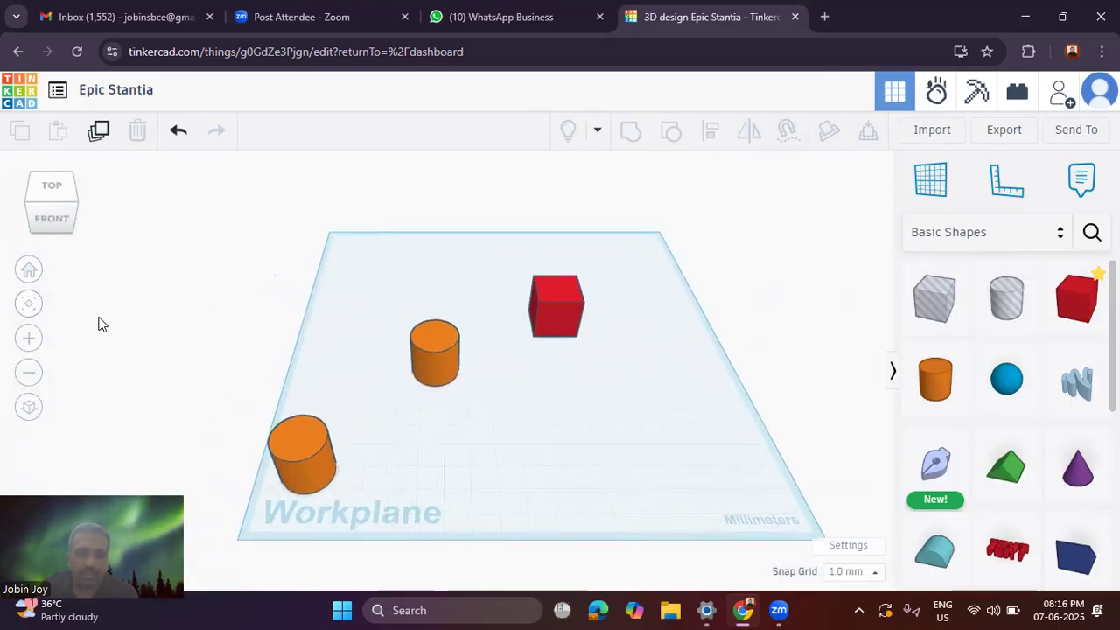
click(557, 316)
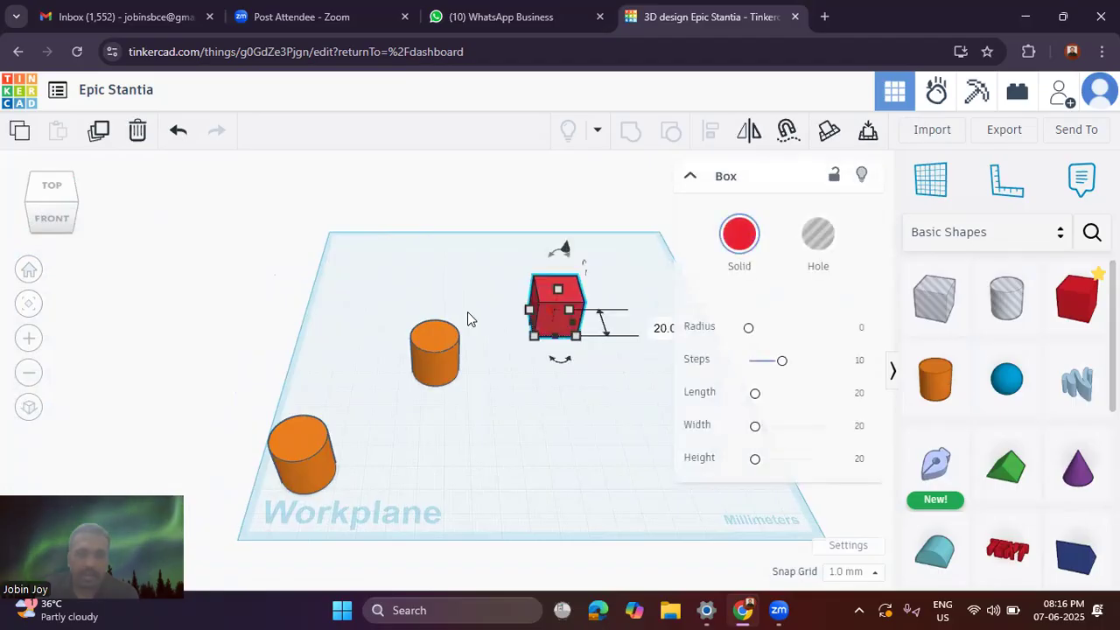
click(28, 306)
click(28, 305)
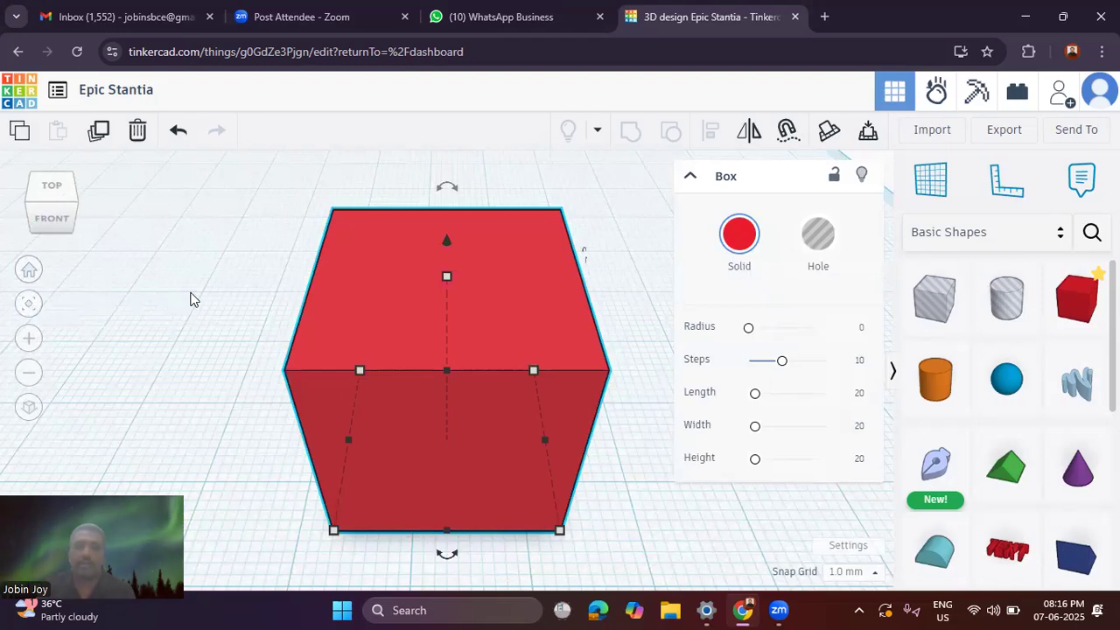
click(29, 271)
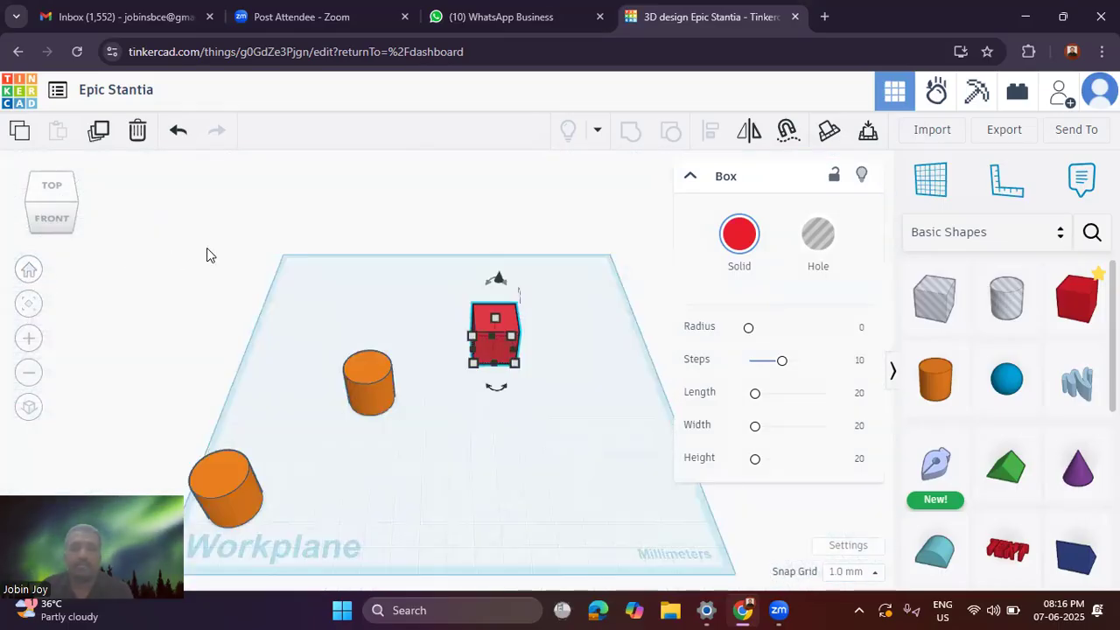
click(202, 262)
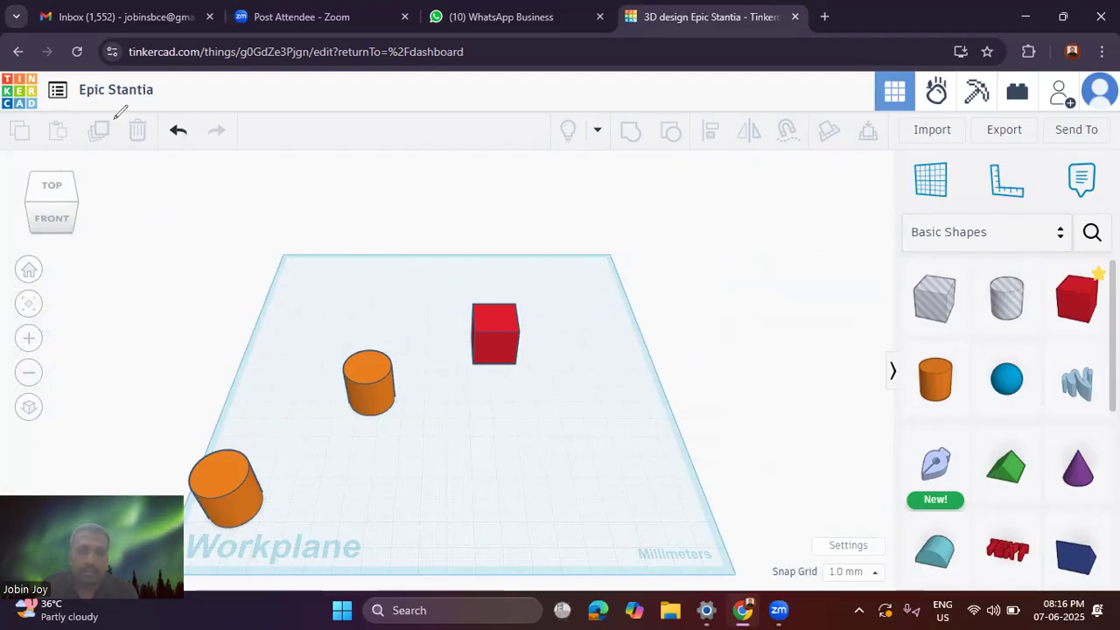
drag(94, 38, 2, 54)
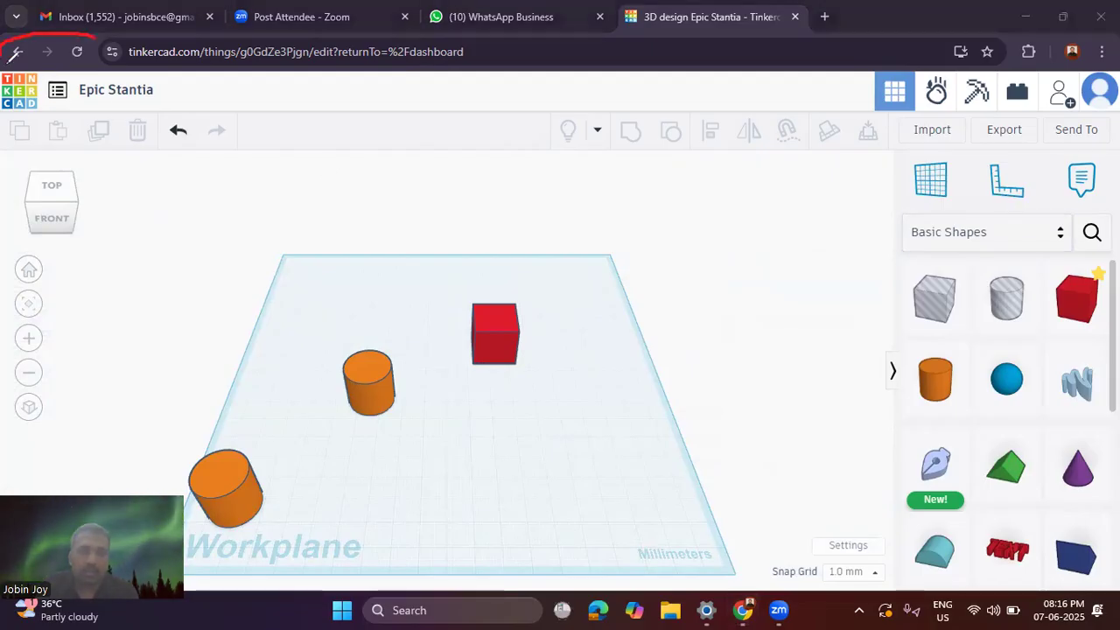
mouse_move(12, 122)
mouse_down()
mouse_move(163, 108)
mouse_move(191, 66)
mouse_move(94, 37)
mouse_up()
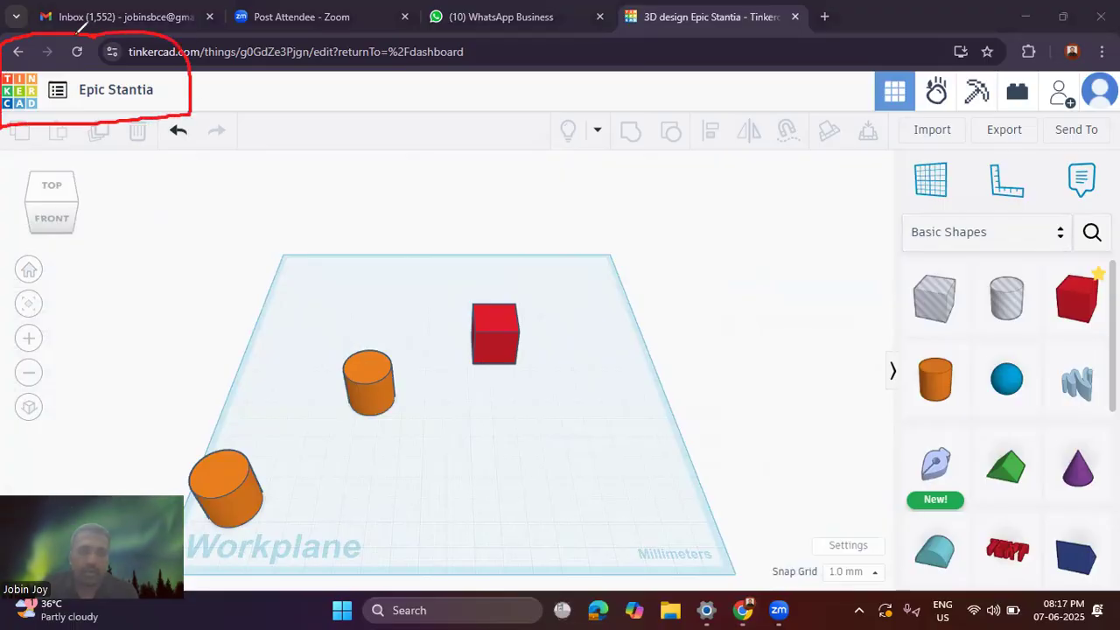
mouse_move(32, 121)
mouse_down()
mouse_move(110, 191)
mouse_move(47, 145)
mouse_up()
mouse_move(127, 208)
mouse_down()
mouse_move(128, 245)
mouse_move(170, 230)
mouse_move(160, 270)
mouse_up()
drag(177, 226, 175, 238)
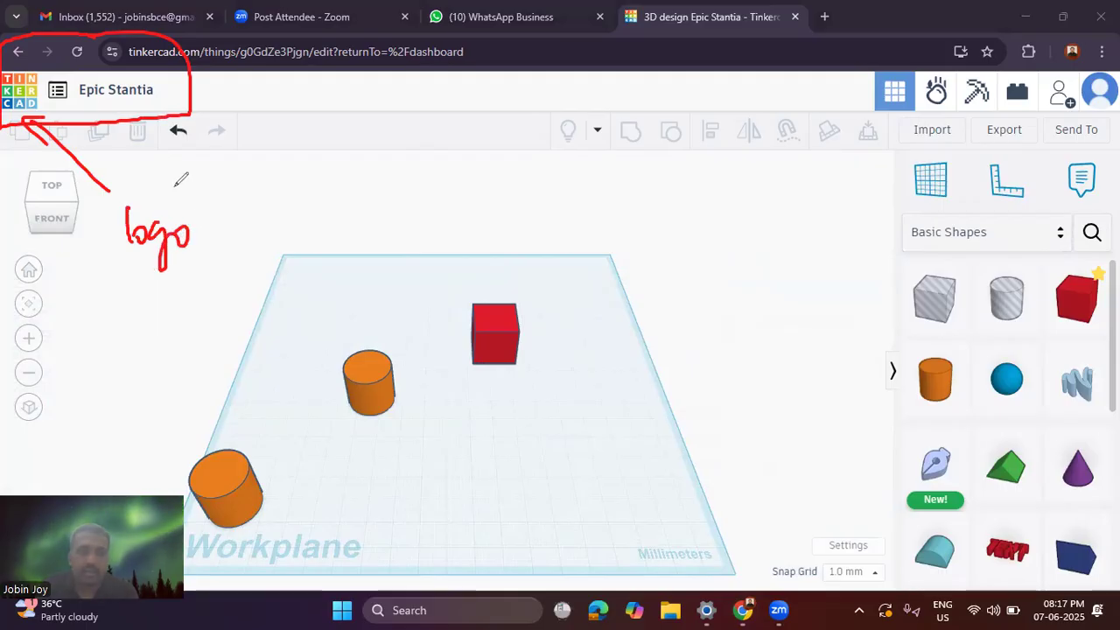
drag(68, 103, 187, 163)
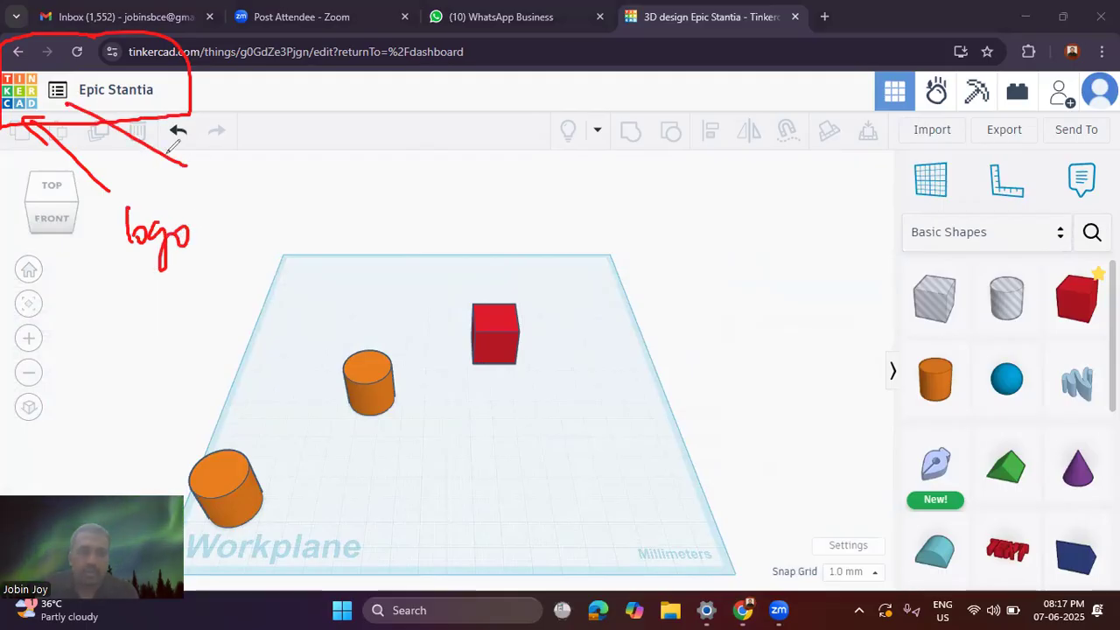
drag(77, 98, 65, 104)
drag(66, 103, 70, 113)
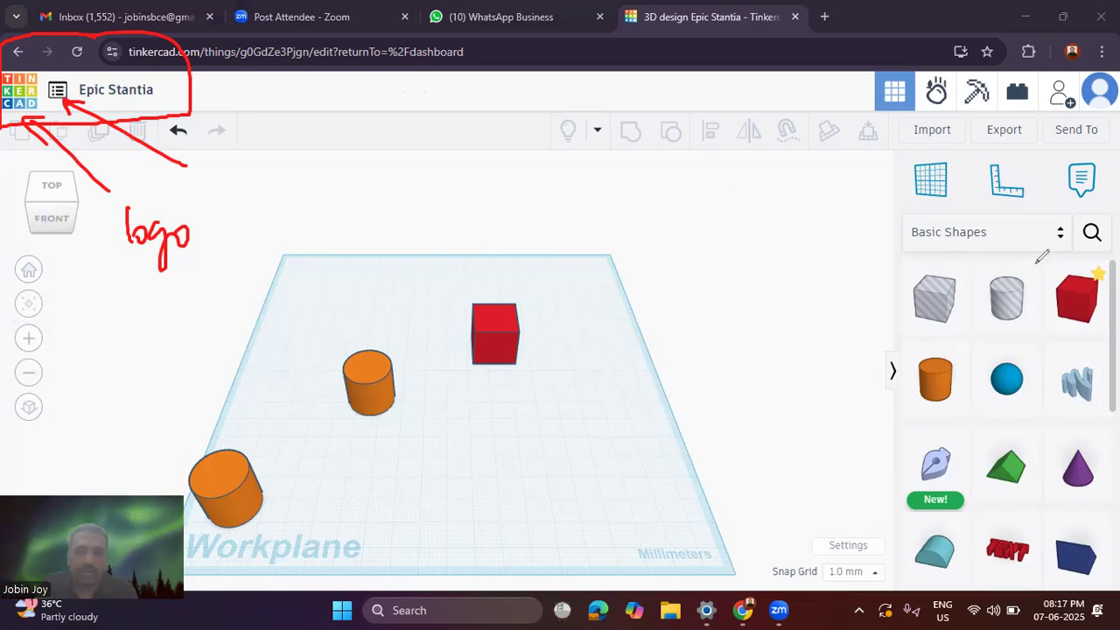
click(1013, 323)
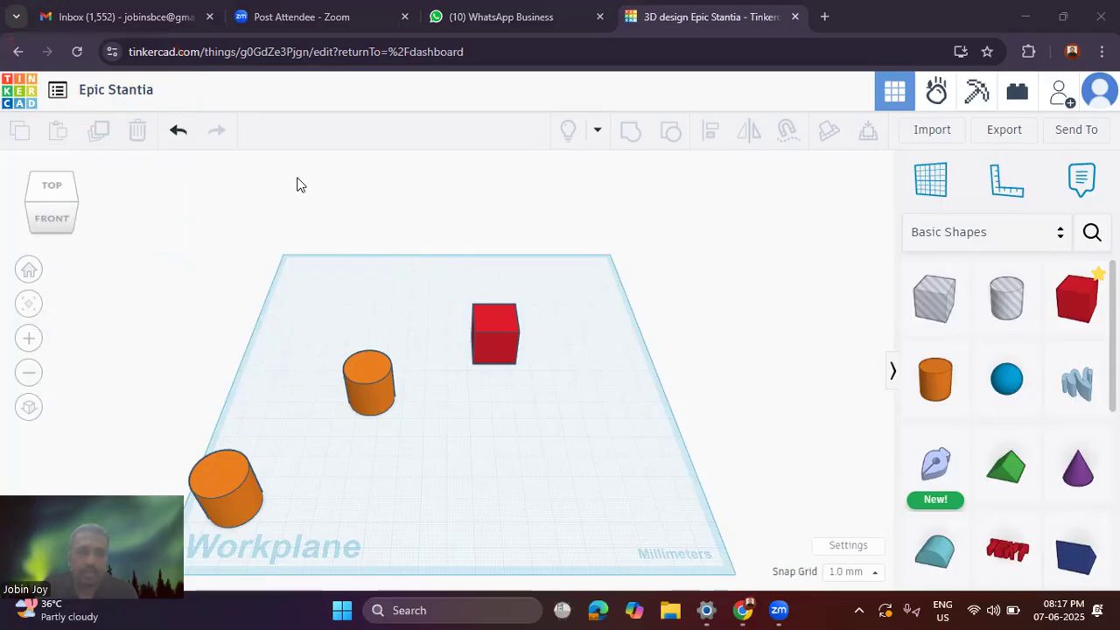
Step: Browse the current and recent designs in the My Designs list, and close the list
click(56, 95)
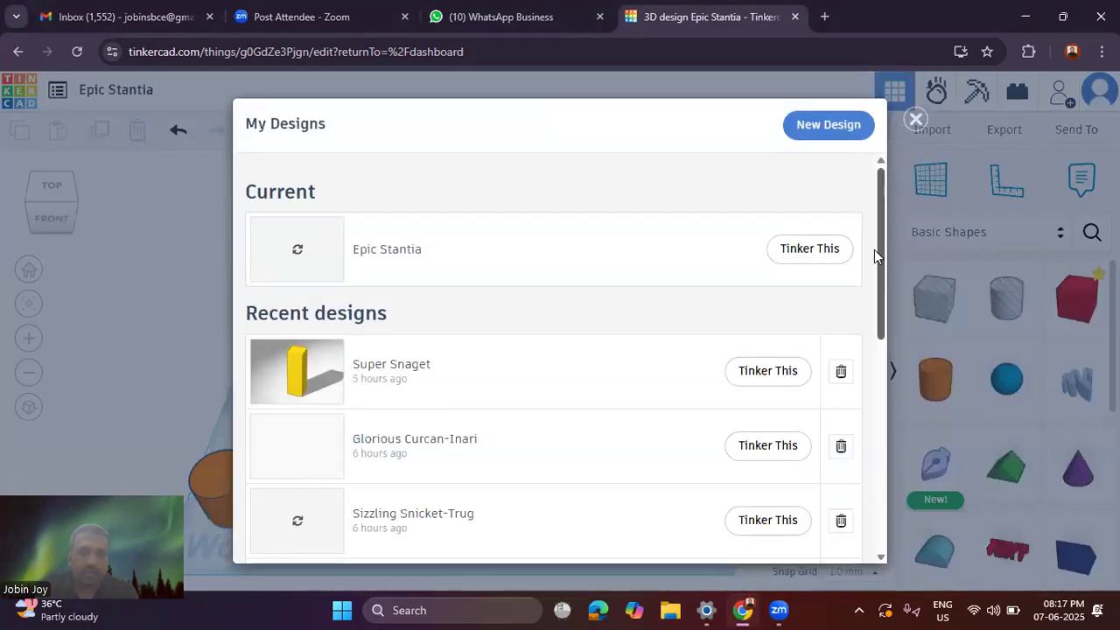
drag(879, 246, 860, 280)
drag(877, 333, 884, 166)
click(915, 119)
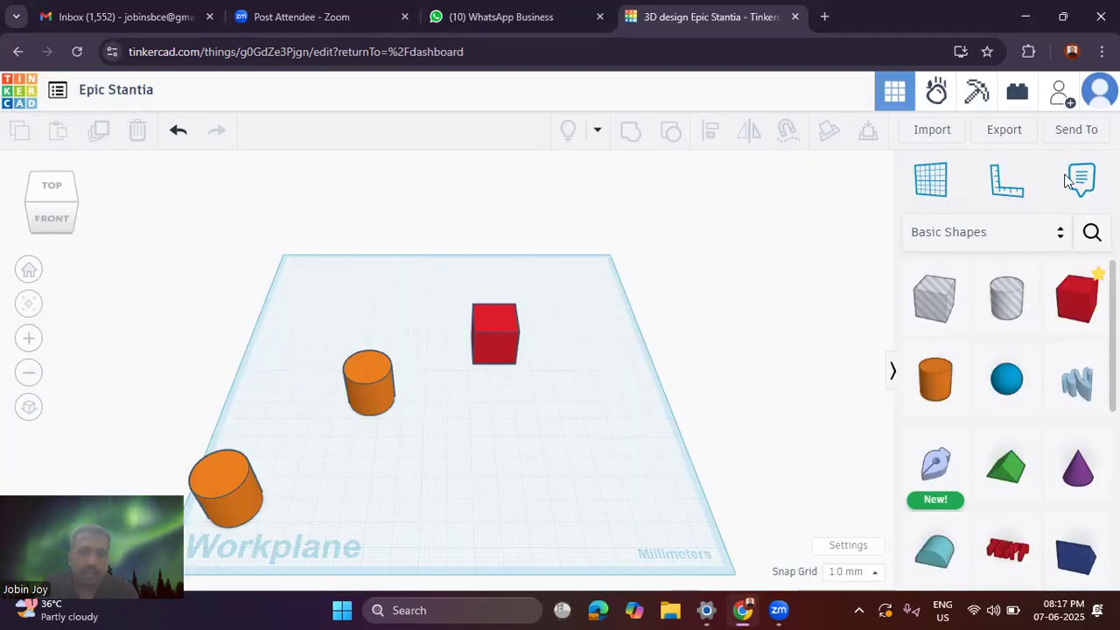
Step: Return to the dashboard and create another new 3D Design
click(15, 96)
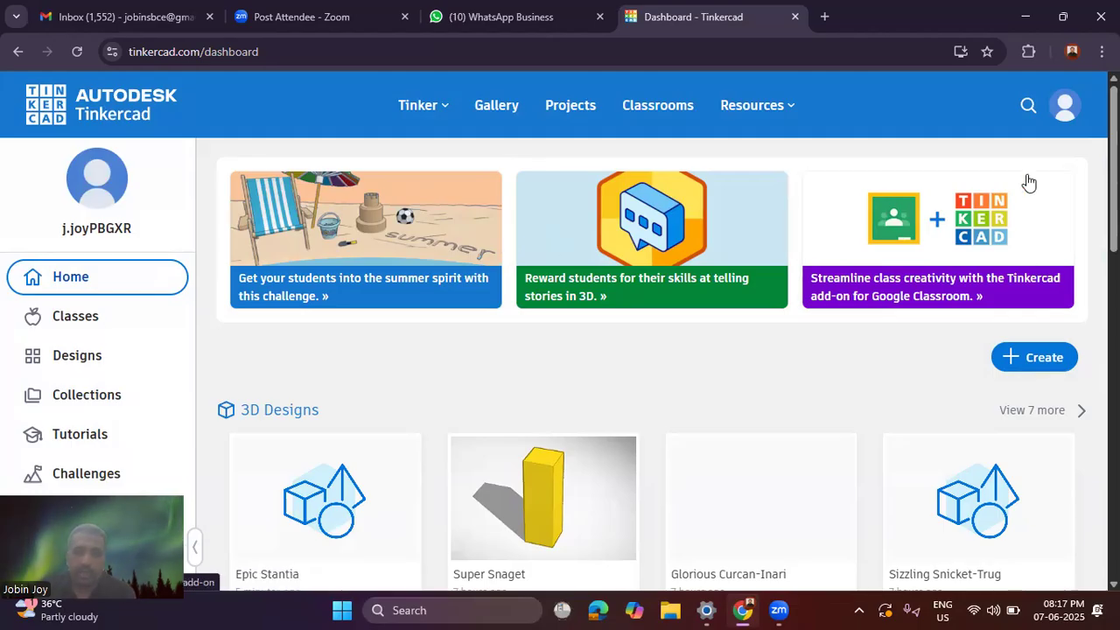
click(1065, 106)
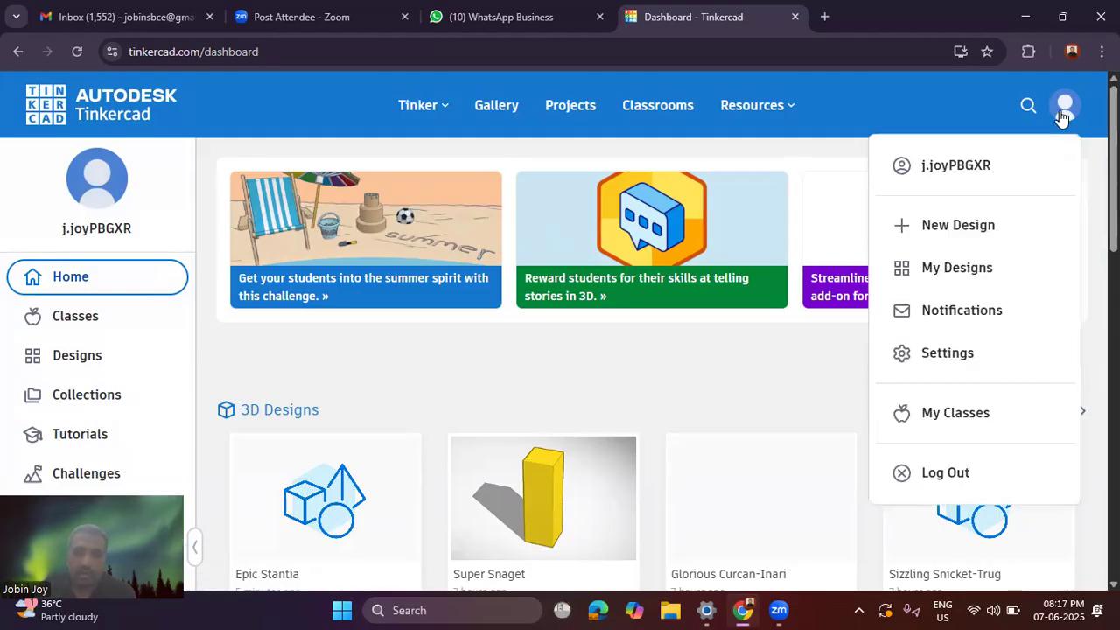
click(978, 226)
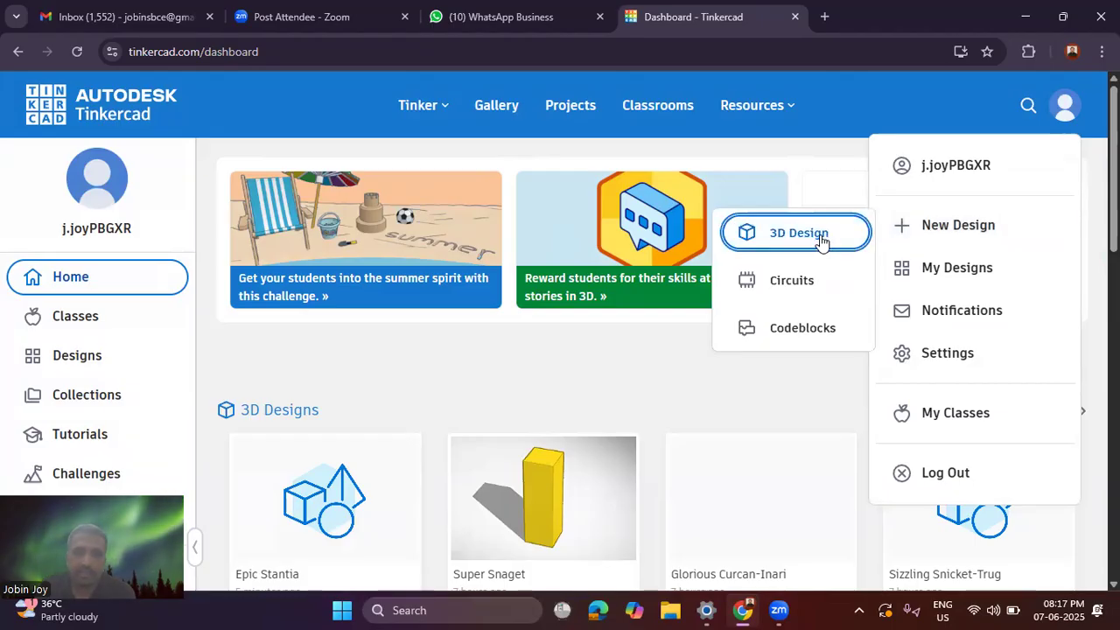
click(816, 243)
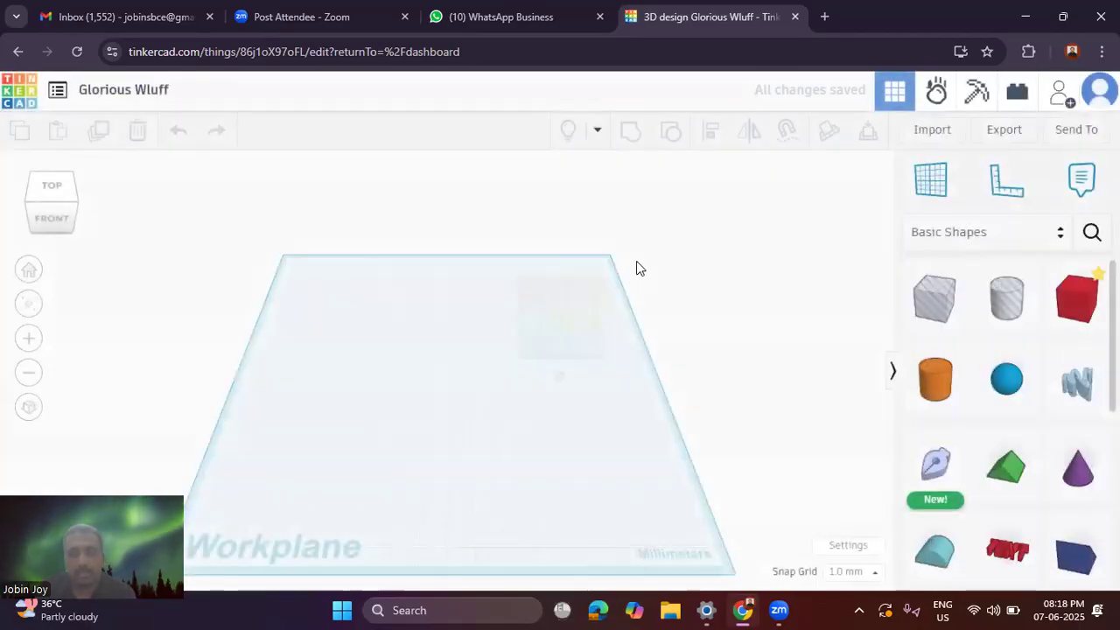
Step: Review the My Designs list again from inside the newly created design and close it
click(58, 93)
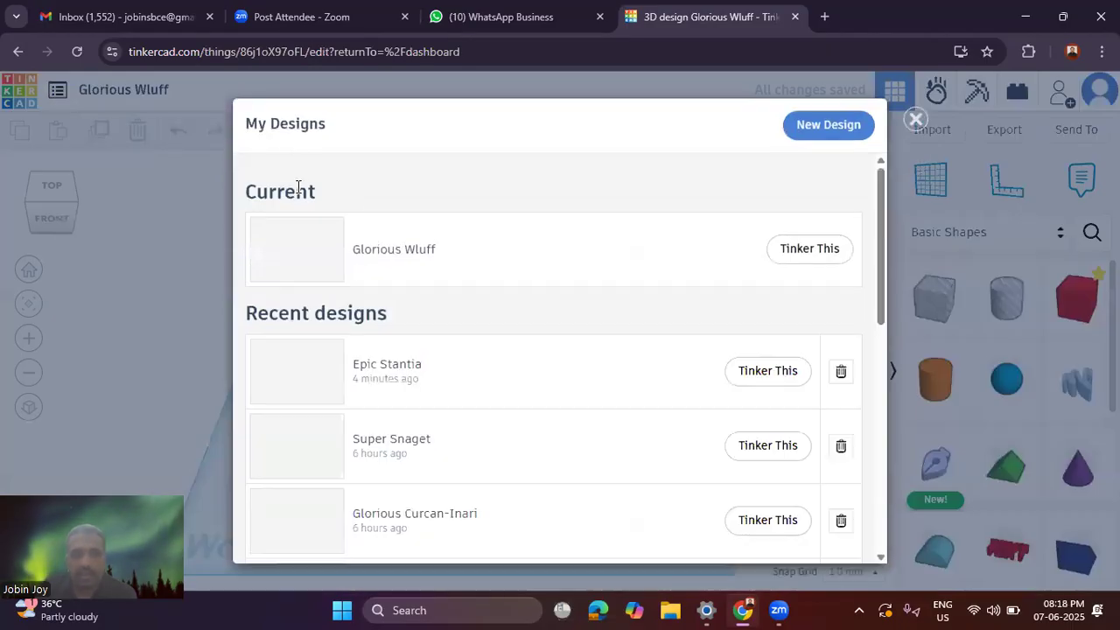
drag(878, 245, 892, 169)
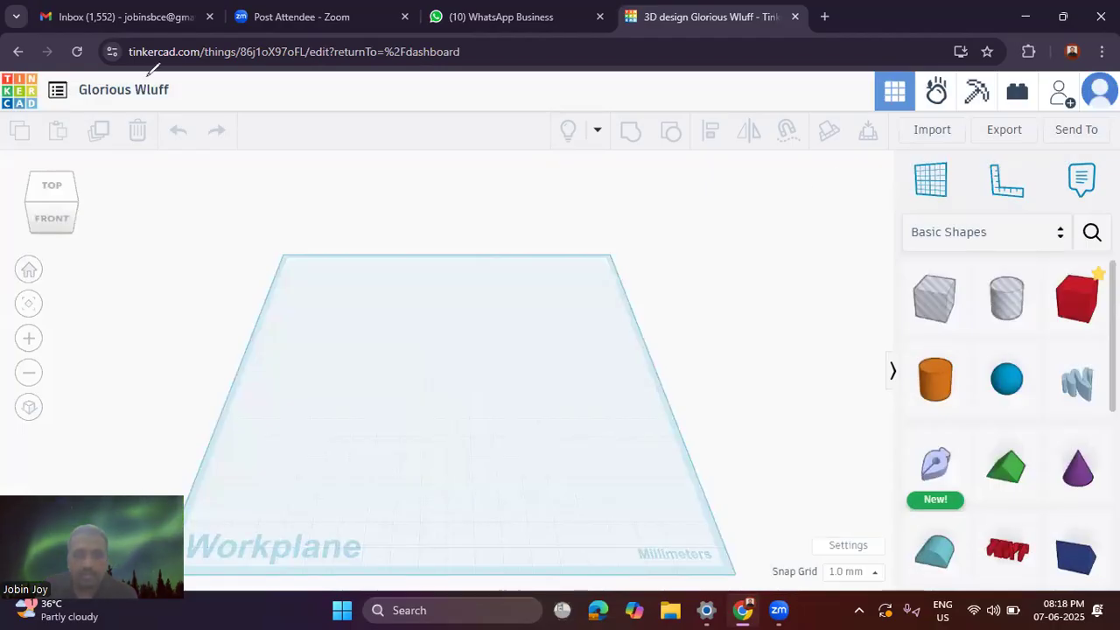
mouse_move(73, 70)
mouse_down()
mouse_move(114, 123)
mouse_move(208, 82)
mouse_move(147, 70)
mouse_move(260, 146)
mouse_up()
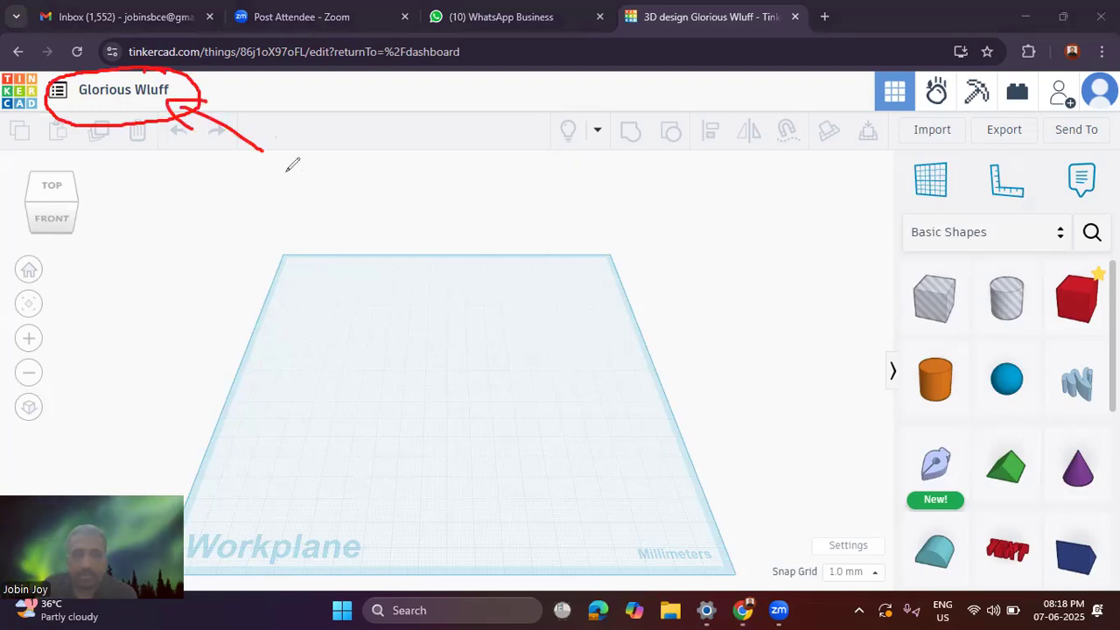
mouse_move(283, 159)
mouse_down()
mouse_move(320, 145)
mouse_move(345, 175)
mouse_move(437, 171)
mouse_move(456, 183)
mouse_up()
mouse_move(512, 140)
mouse_down()
mouse_move(495, 179)
mouse_move(536, 178)
mouse_up()
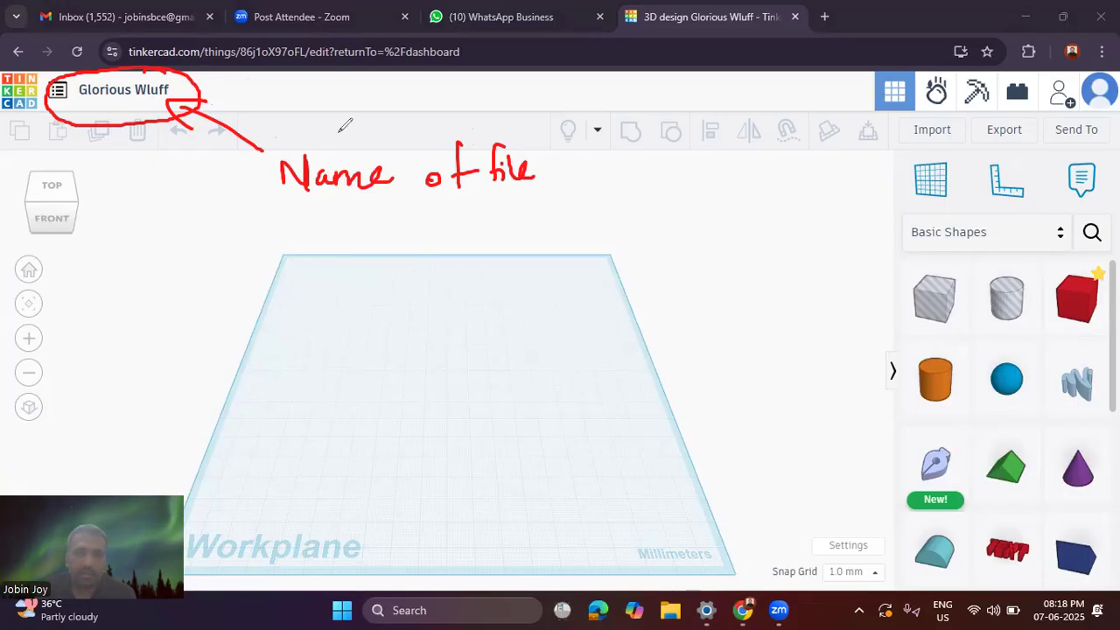
mouse_move(480, 225)
mouse_down()
mouse_move(600, 229)
mouse_move(655, 210)
mouse_move(662, 229)
mouse_up()
mouse_move(630, 282)
mouse_down()
mouse_move(680, 295)
mouse_move(746, 270)
mouse_move(766, 297)
mouse_move(787, 273)
mouse_move(782, 303)
mouse_up()
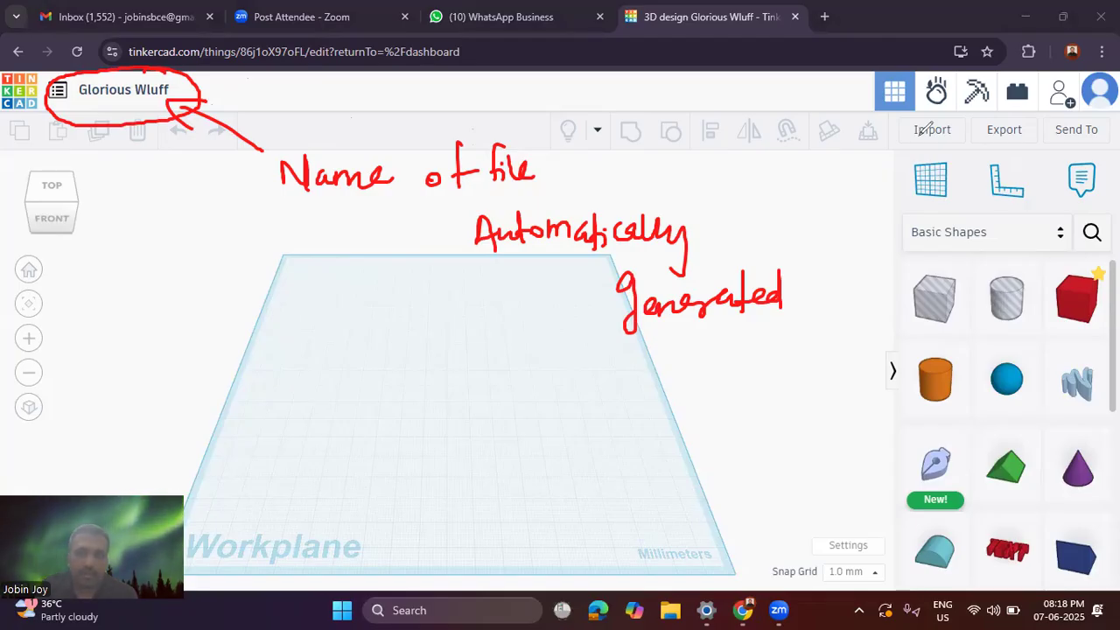
key(Escape)
Step: Rename the design as TRAINING 1 FILE
click(162, 91)
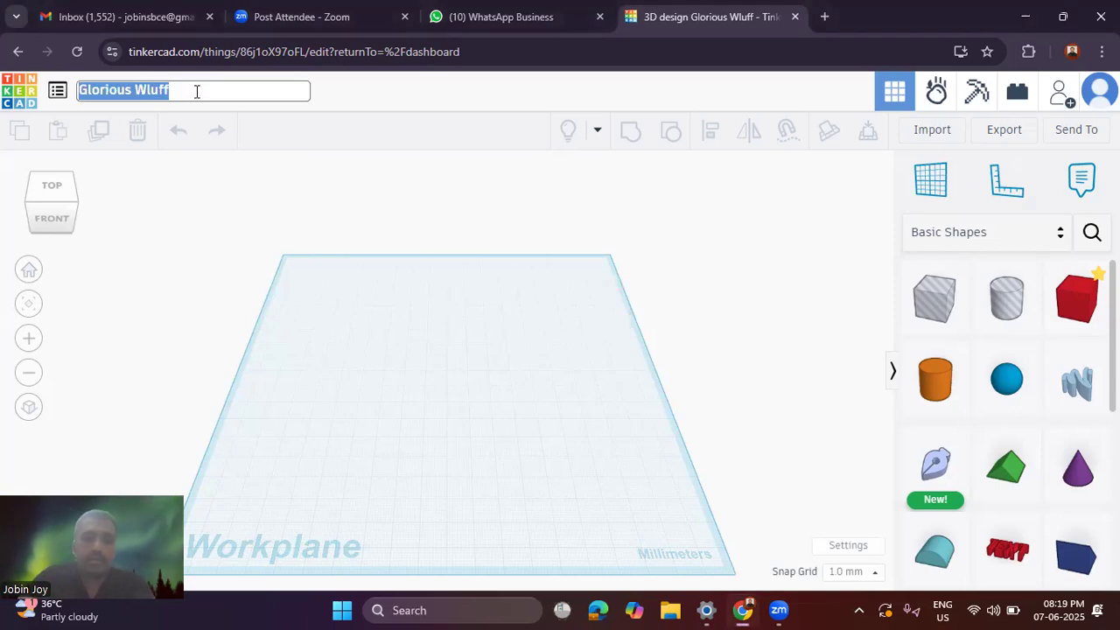
text(t)
key(BackSpace)
key(Caps_Lock)
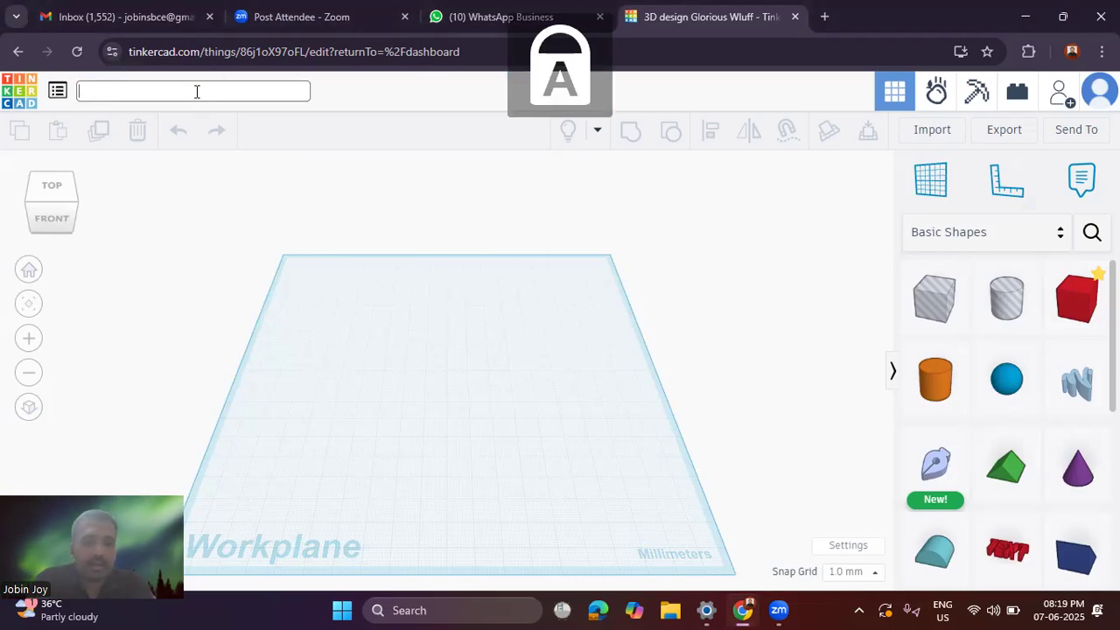
text(TRAI)
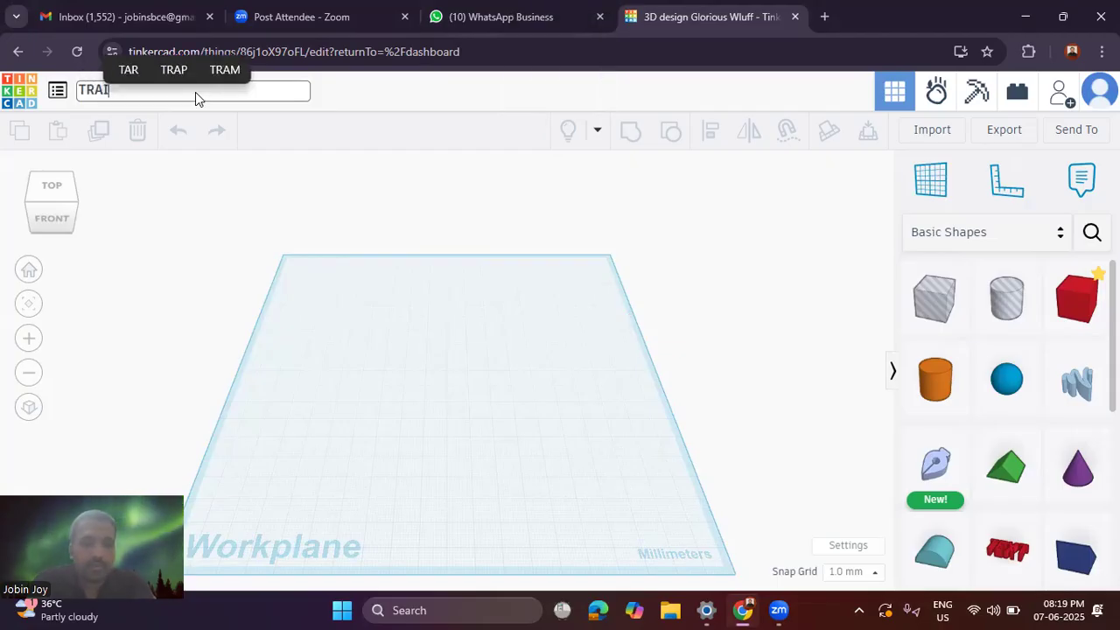
text(NING 1 )
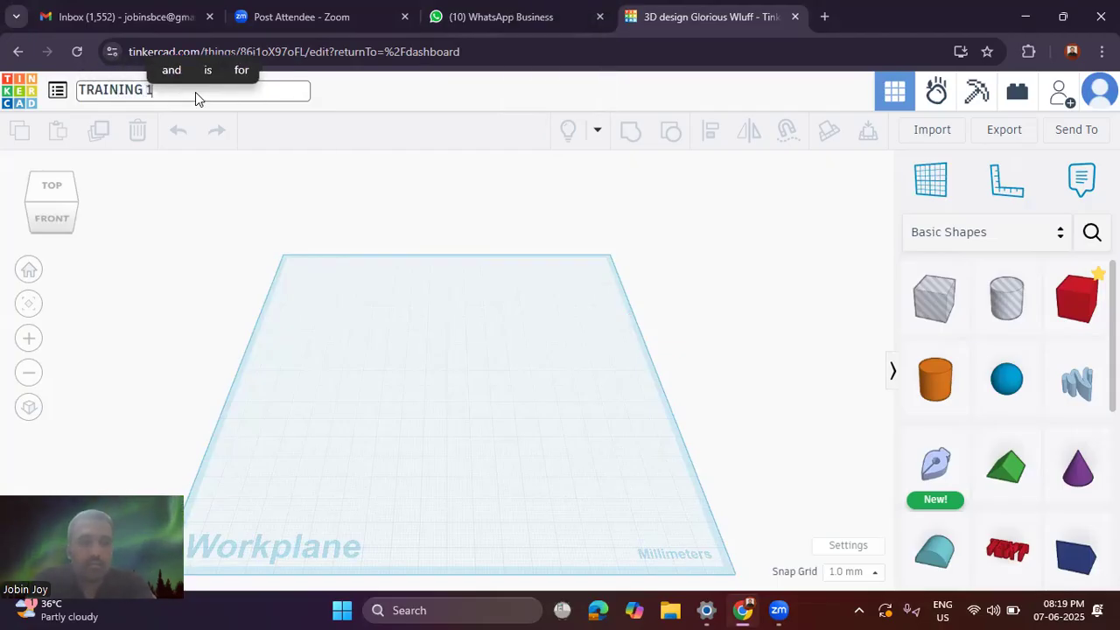
text(FILE)
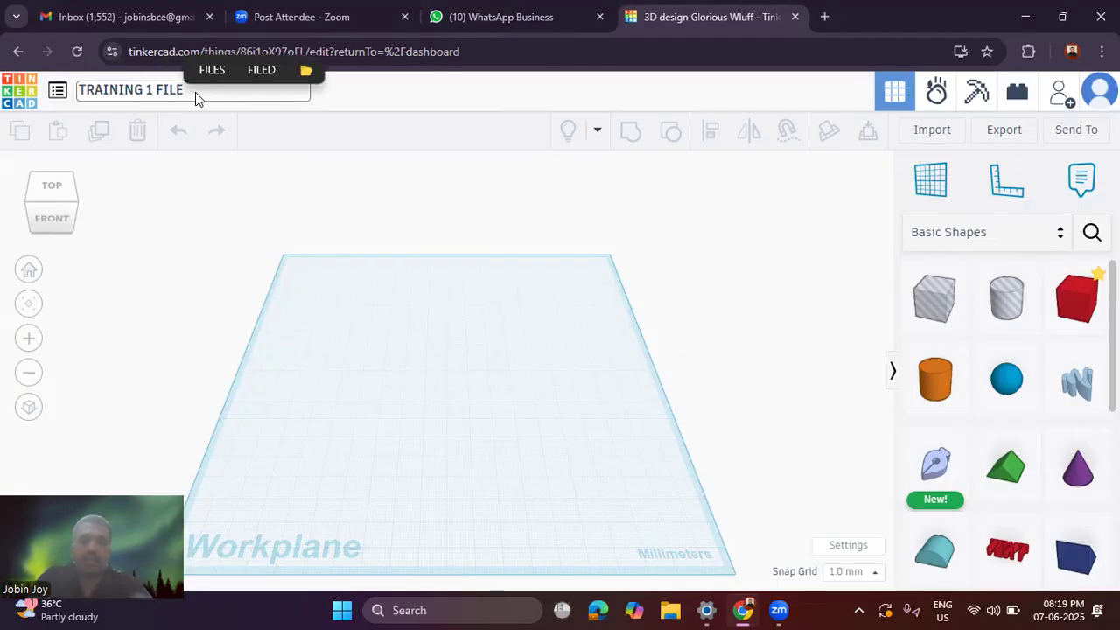
click(290, 166)
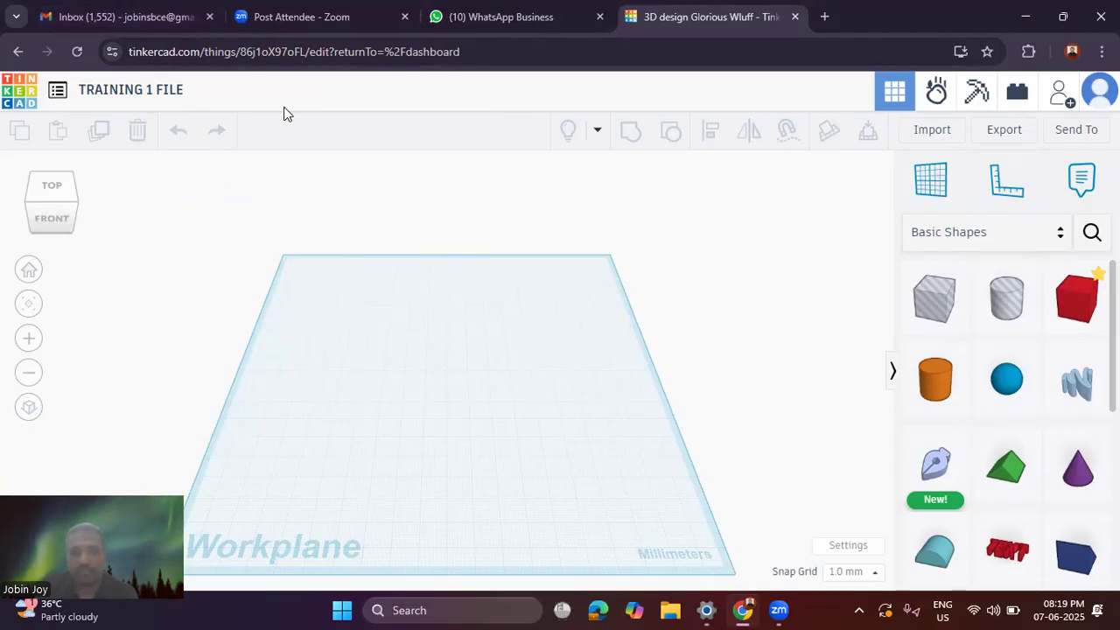
Step: Place a solid orange cylinder from the Basic Shapes just right of the workplane's center and select it
drag(937, 388, 510, 400)
click(389, 355)
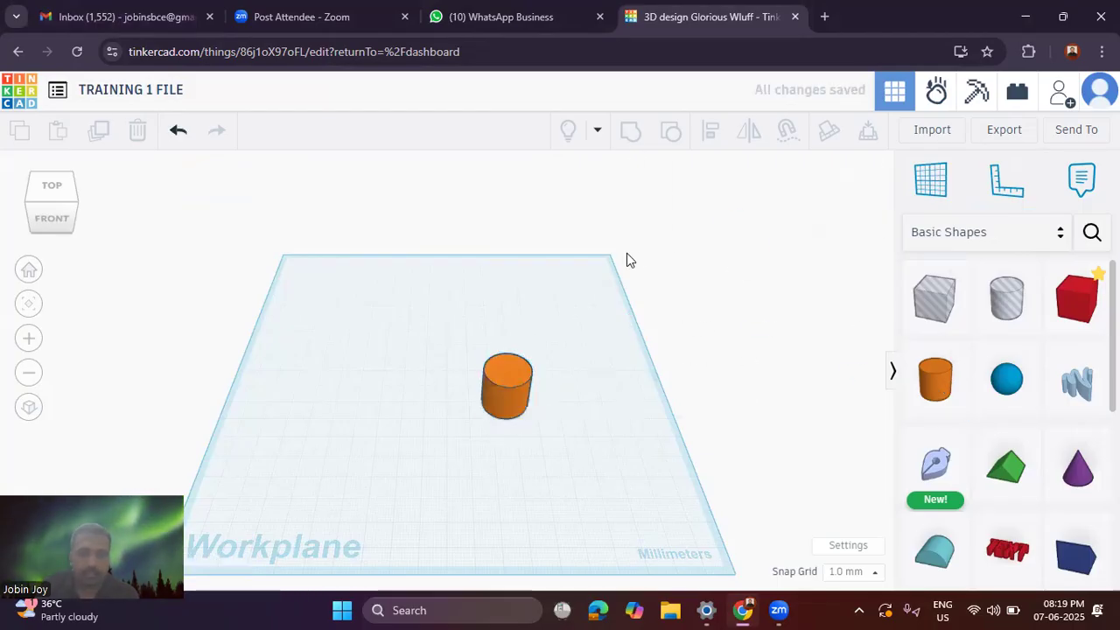
click(506, 387)
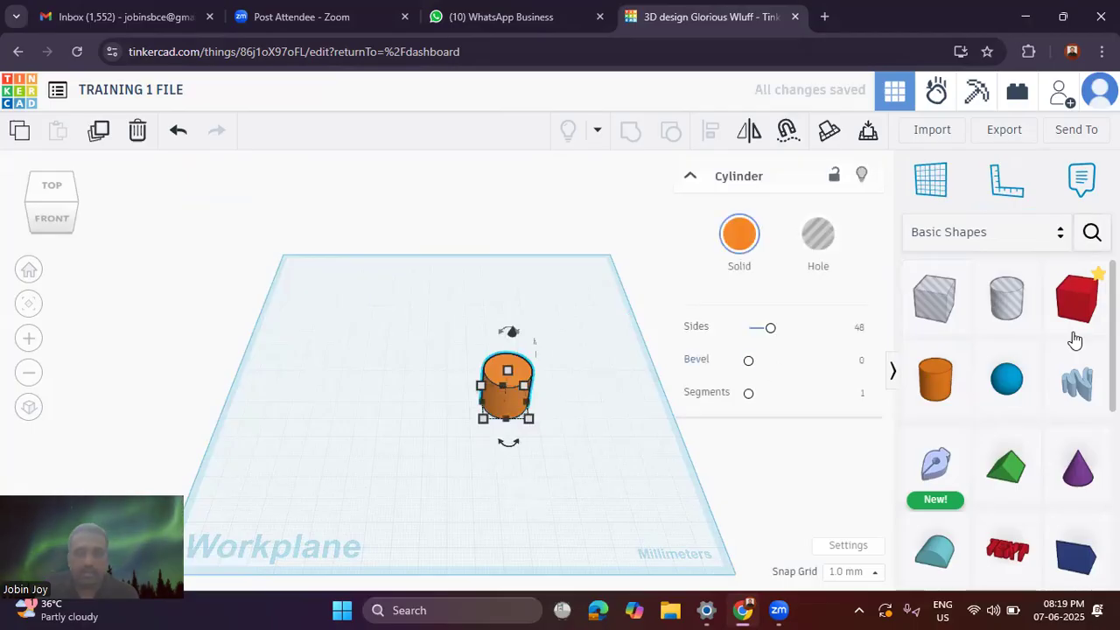
click(347, 176)
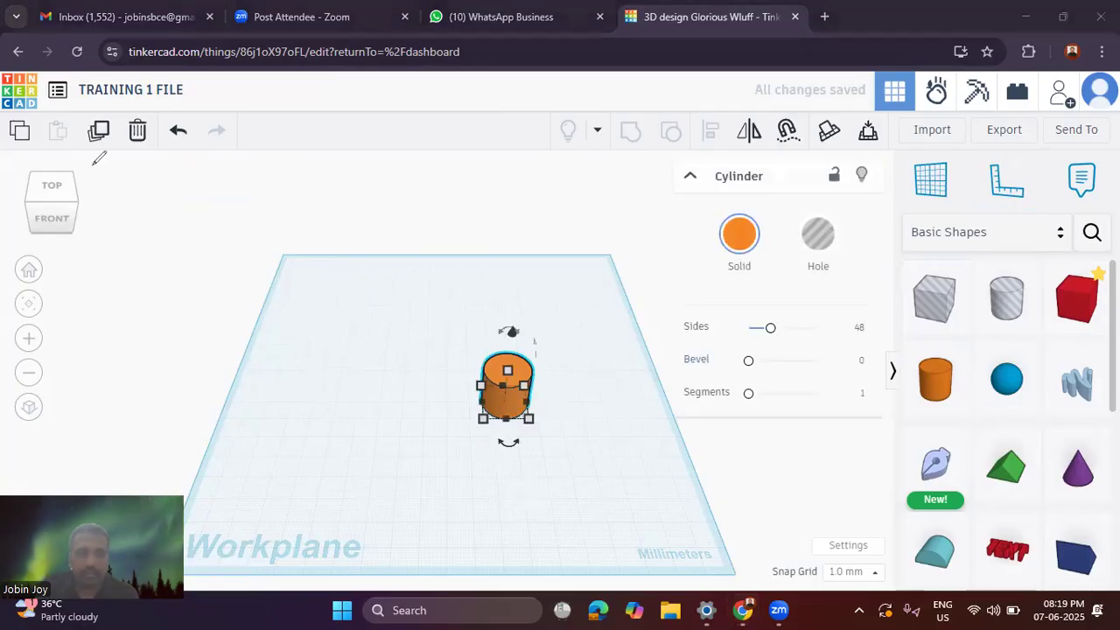
mouse_move(40, 102)
mouse_down()
mouse_move(22, 156)
mouse_move(183, 154)
mouse_move(229, 96)
mouse_move(60, 91)
mouse_up()
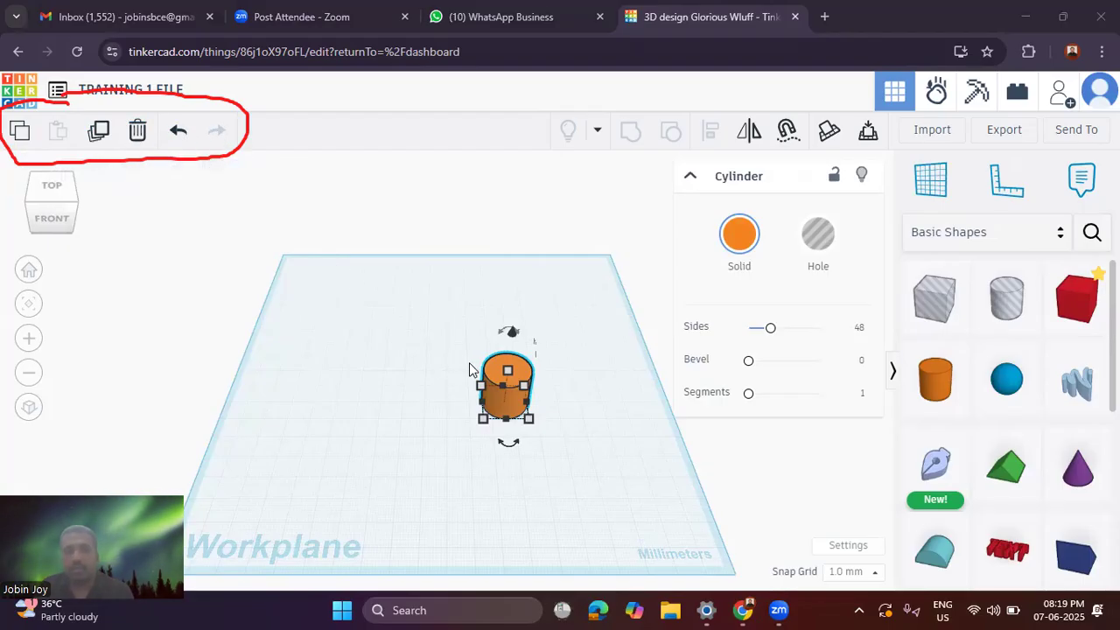
Step: Stretch the cylinder to a height of 55 mm and enlarge its base to 28 by 26 mm
drag(507, 377, 514, 306)
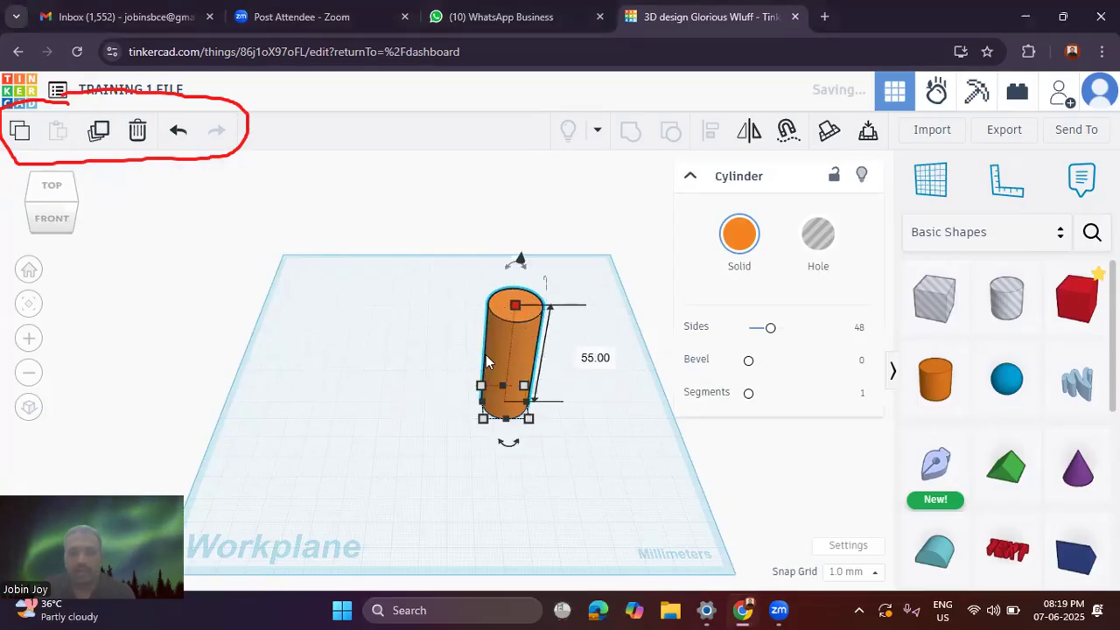
drag(479, 424, 464, 432)
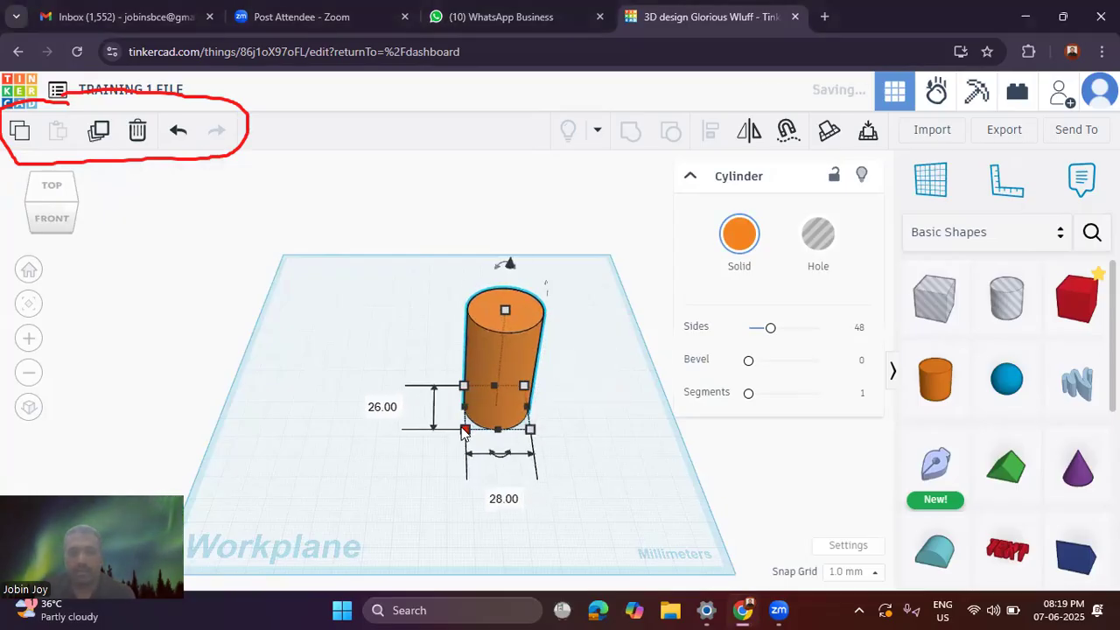
click(393, 356)
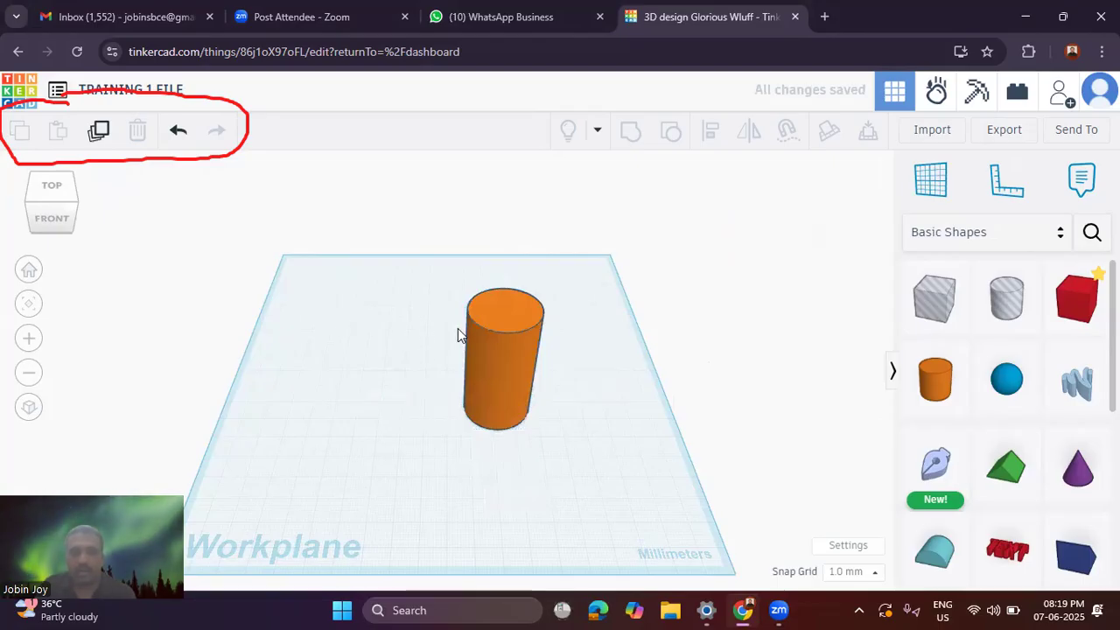
Step: Duplicate the cylinder and move the copy to the back left corner of the workplane
click(499, 362)
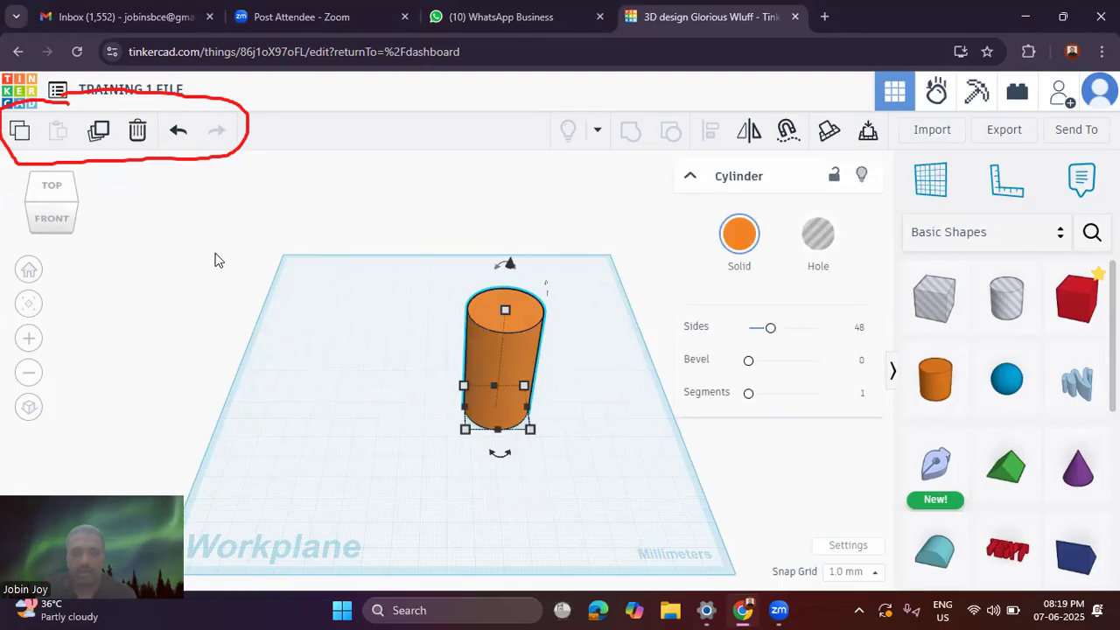
click(99, 133)
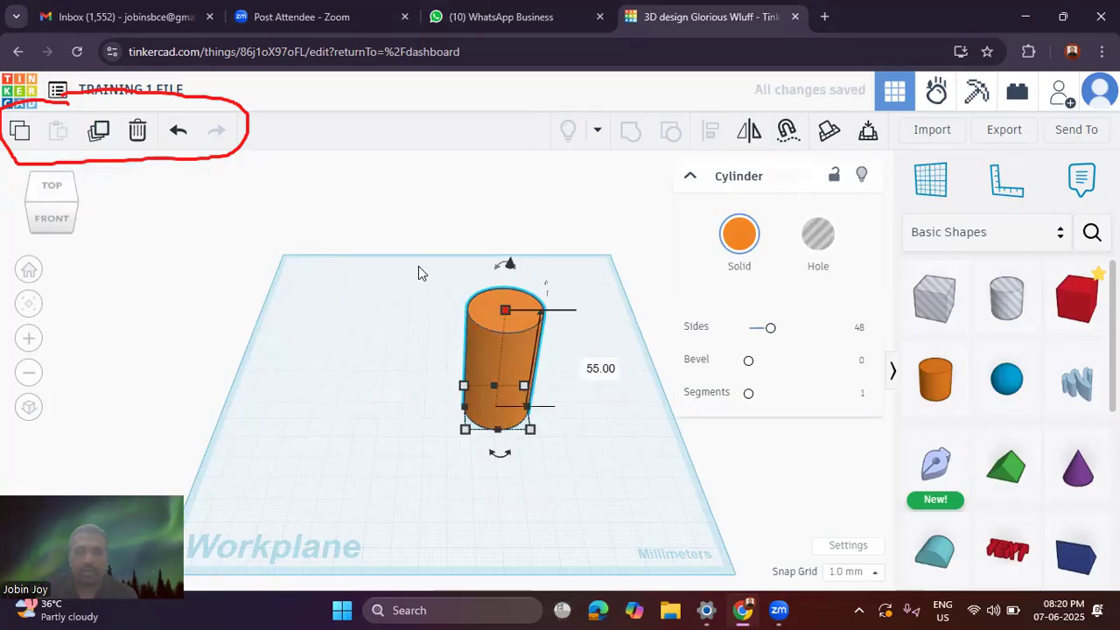
drag(484, 356, 323, 268)
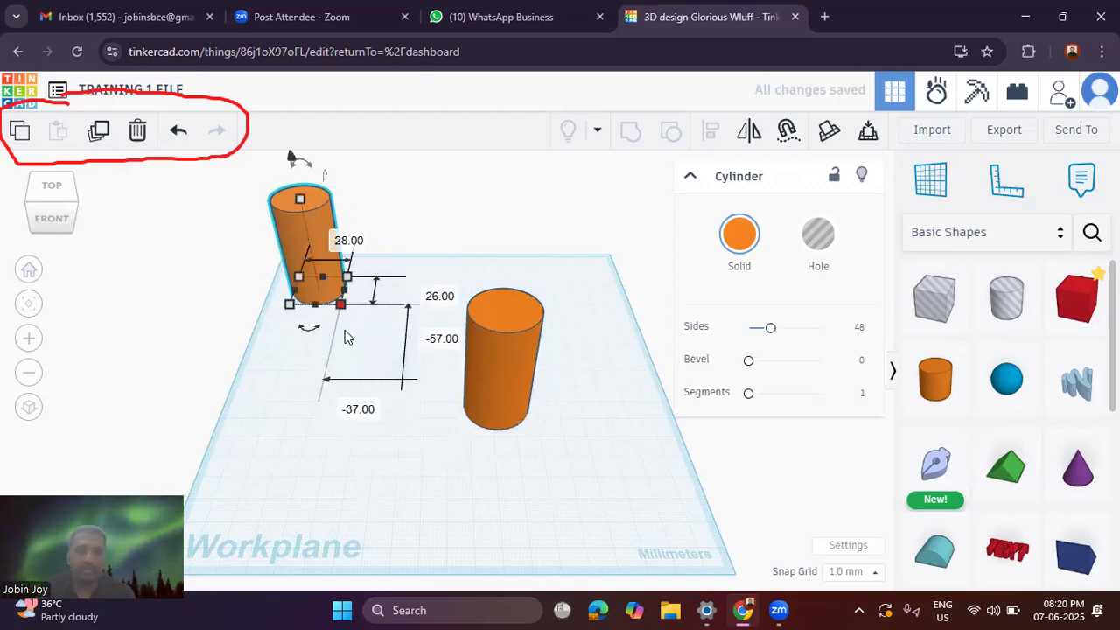
Step: Duplicate the cylinder near the workplane's center five times in place
click(497, 378)
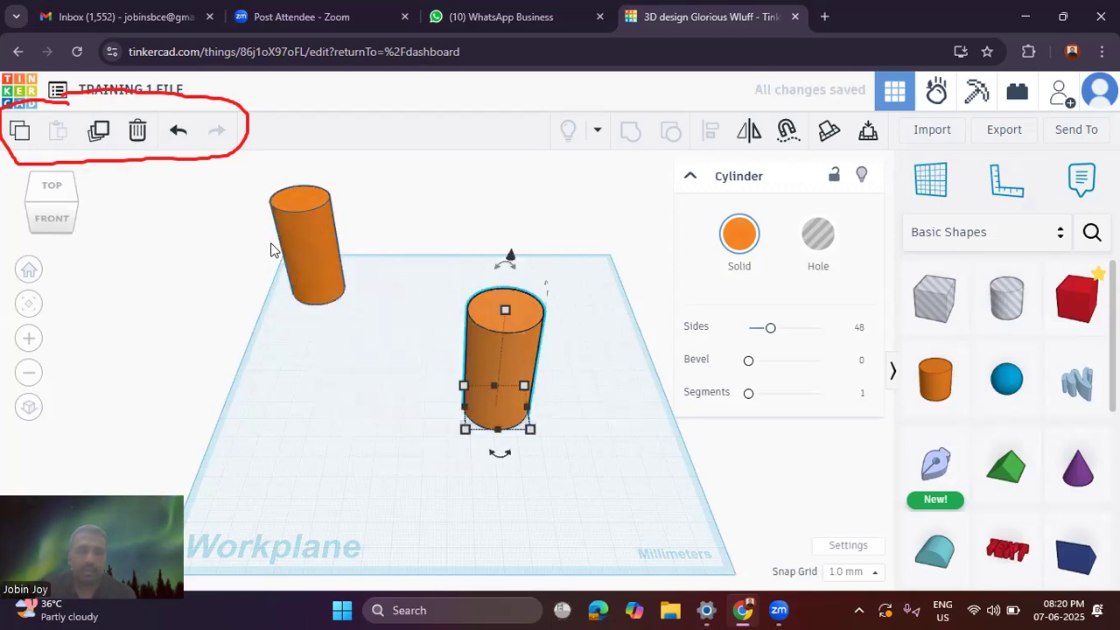
click(98, 136)
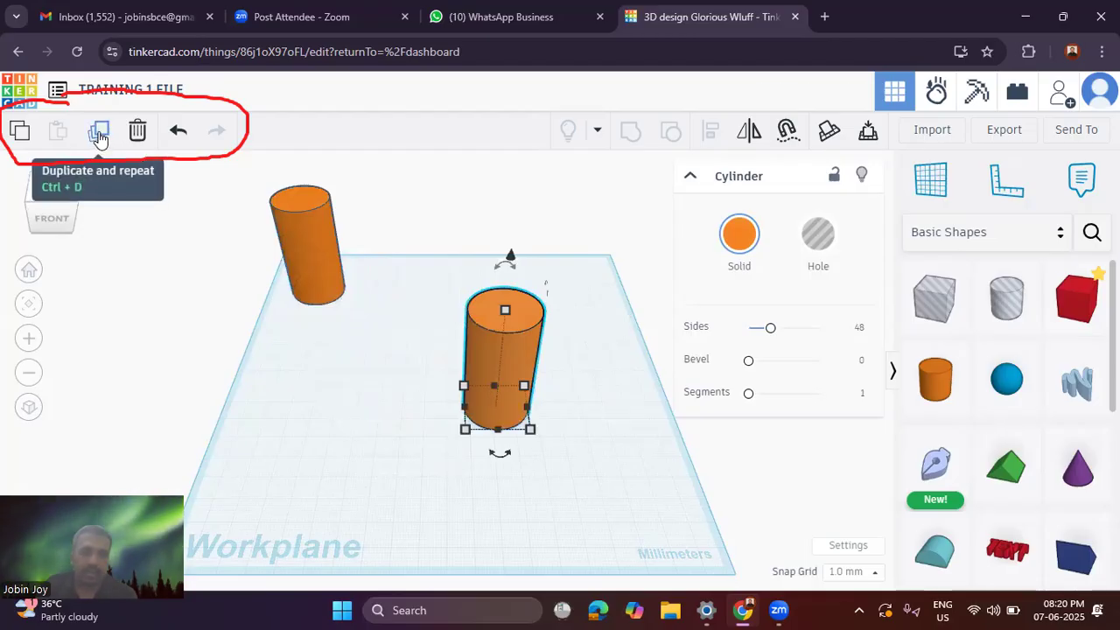
click(98, 138)
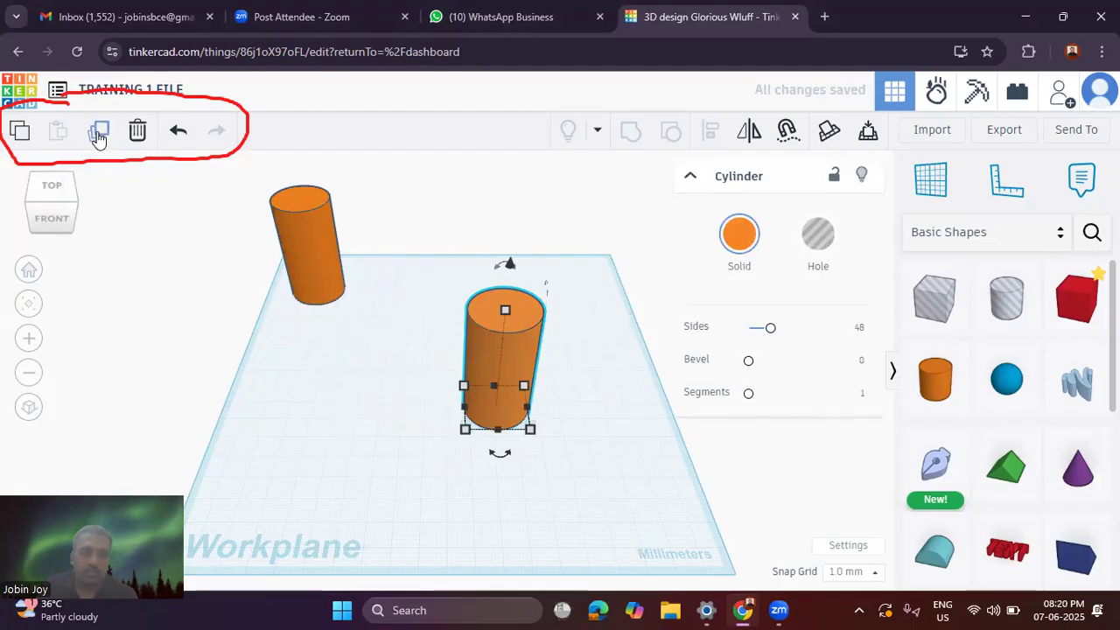
click(98, 136)
click(99, 138)
click(100, 138)
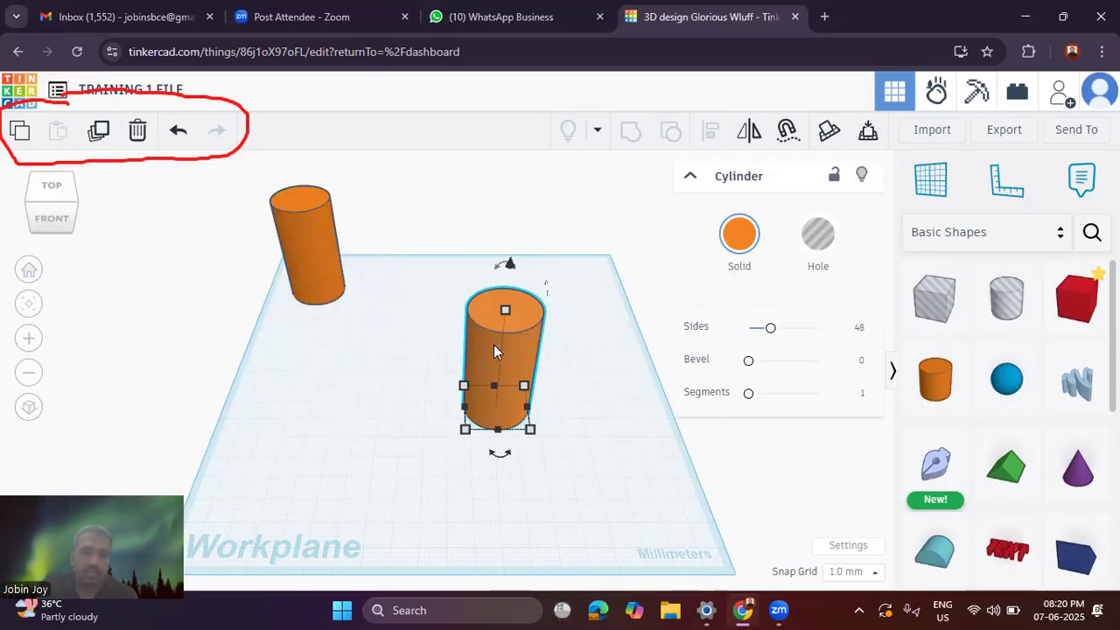
Step: Move the stacked cylinders apart, spreading them along the left and right sides and the back center of the workplane
alt+drag(493, 354, 270, 341)
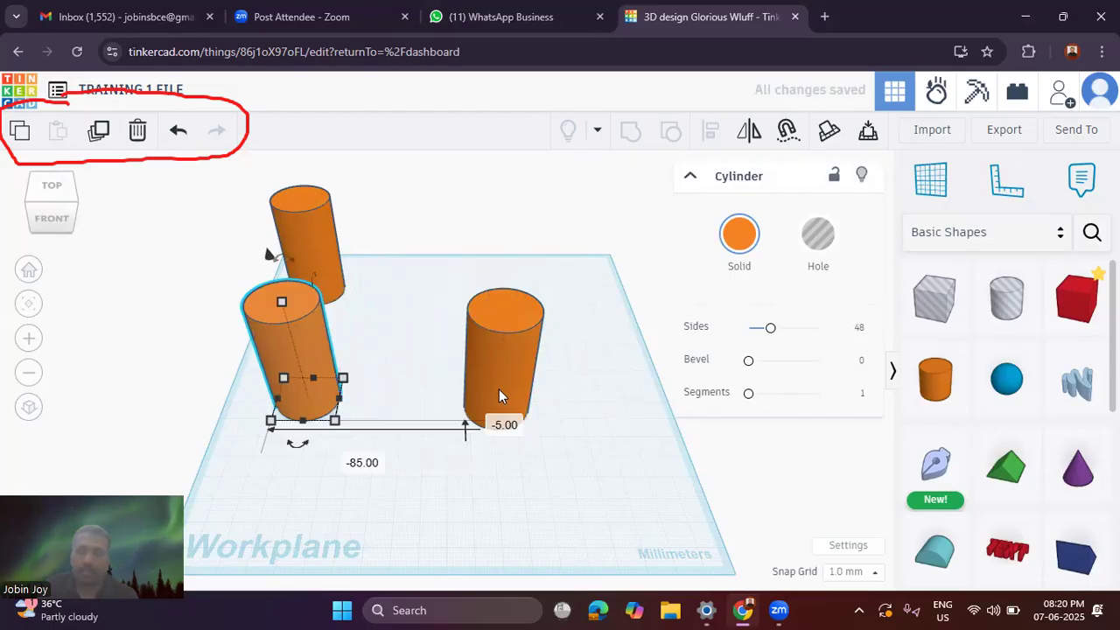
alt+drag(476, 372, 225, 470)
alt+drag(495, 366, 657, 497)
alt+drag(501, 365, 606, 330)
alt+drag(503, 358, 456, 277)
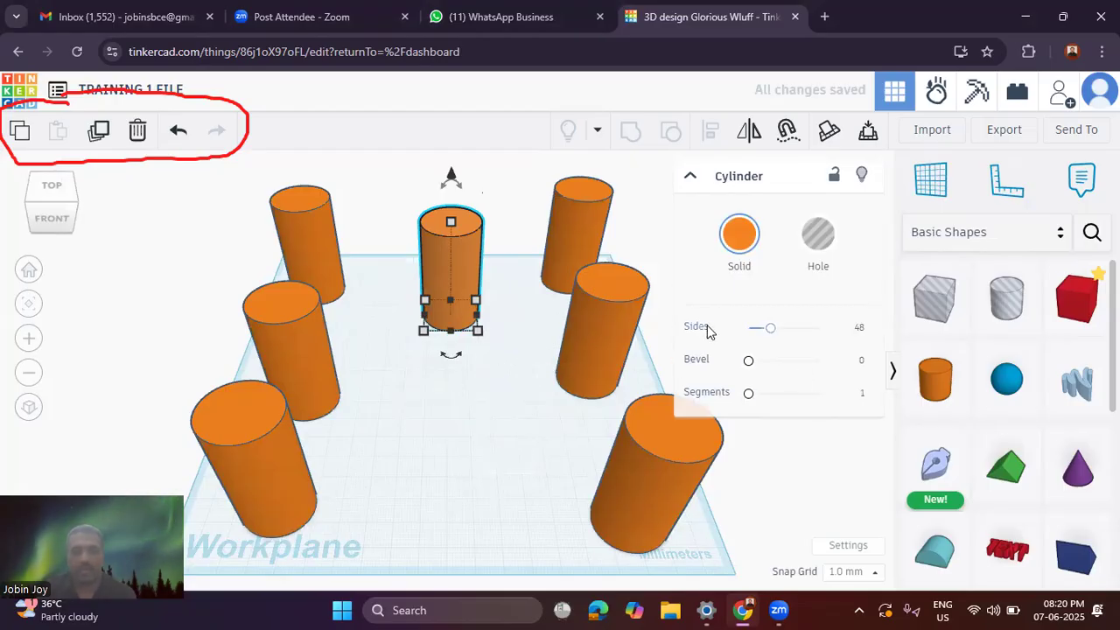
Step: Change the back center cylinder's solid color to the red preset
click(739, 233)
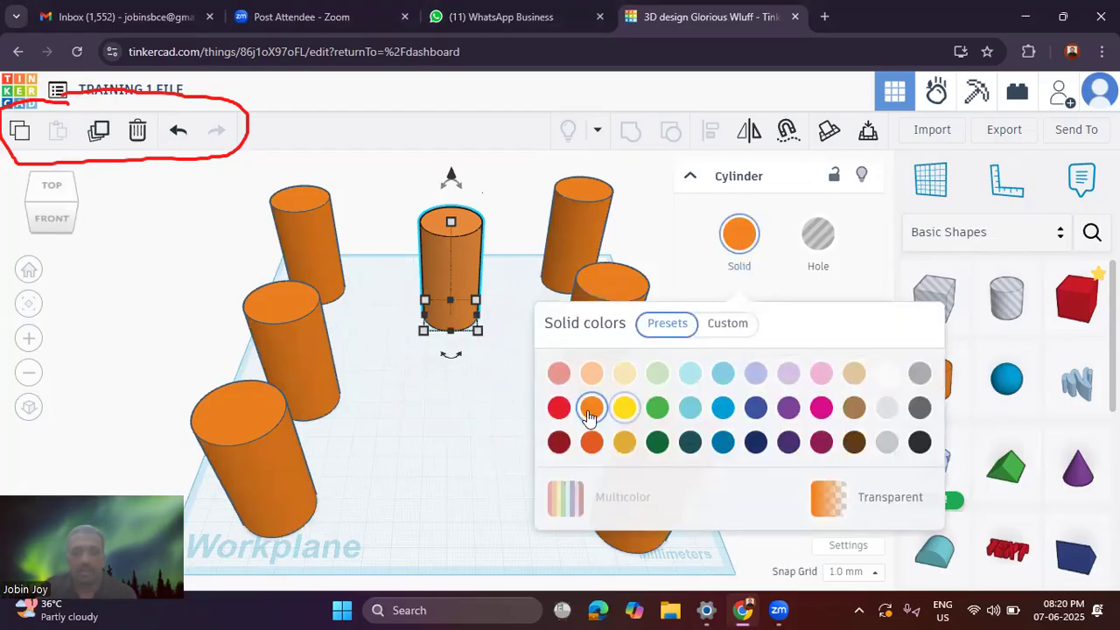
click(559, 408)
click(479, 359)
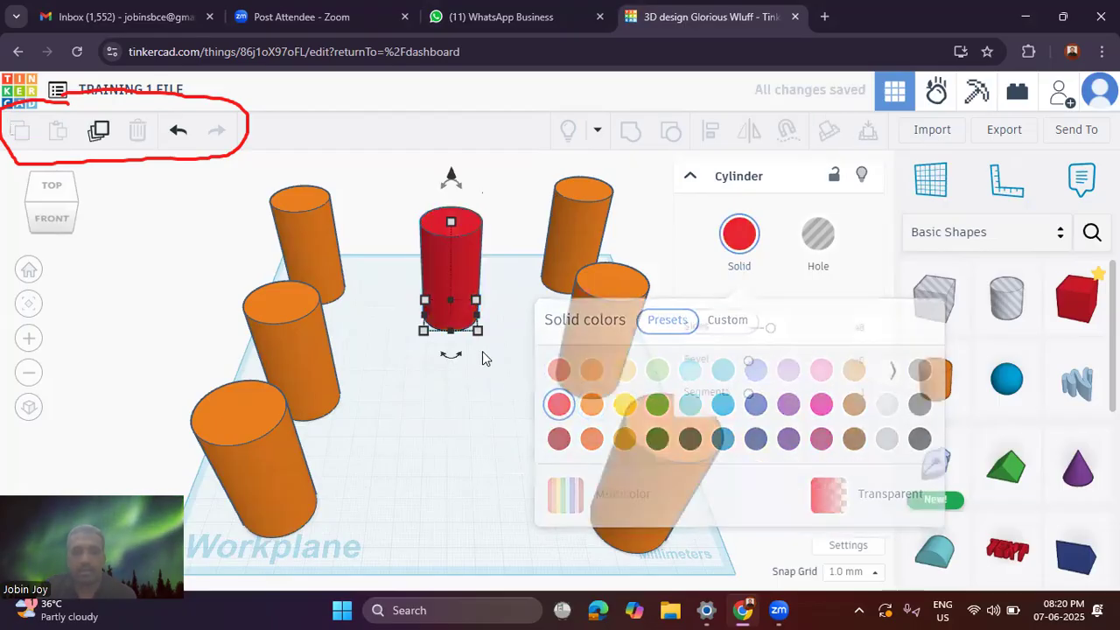
Step: Try red, yellow and gold presets on the back right cylinder and settle on dark green as its solid color
click(561, 251)
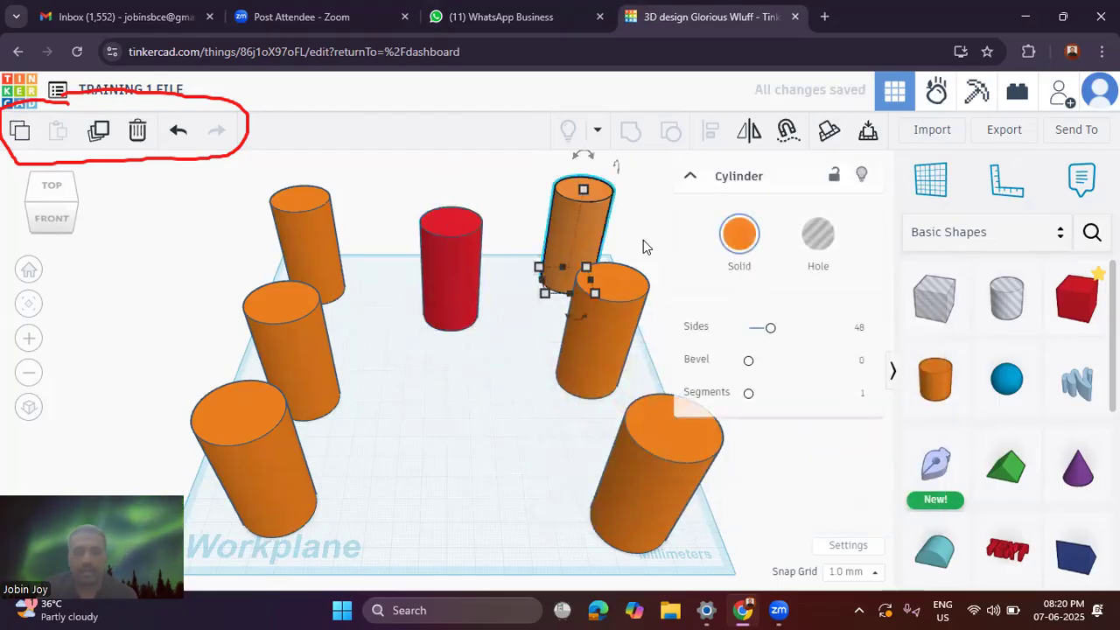
click(750, 243)
click(729, 327)
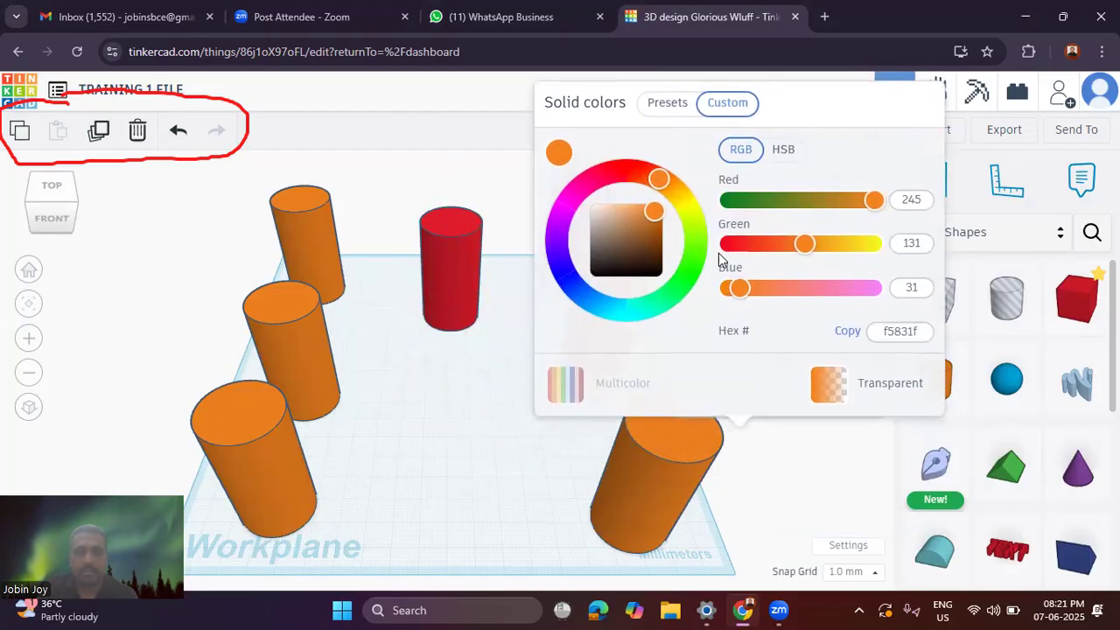
click(670, 105)
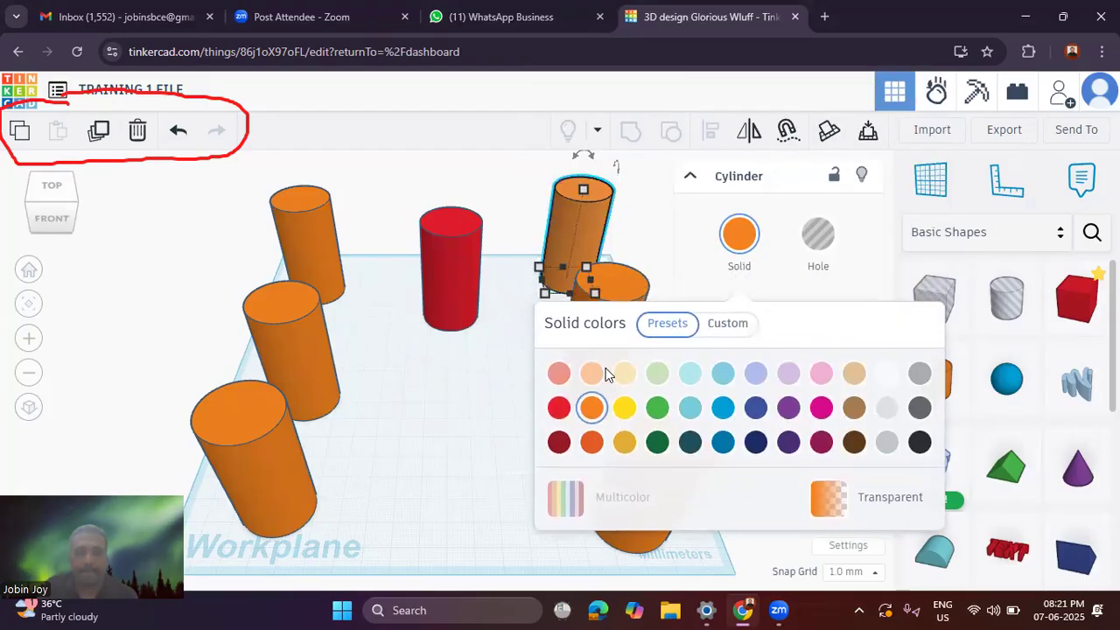
click(556, 409)
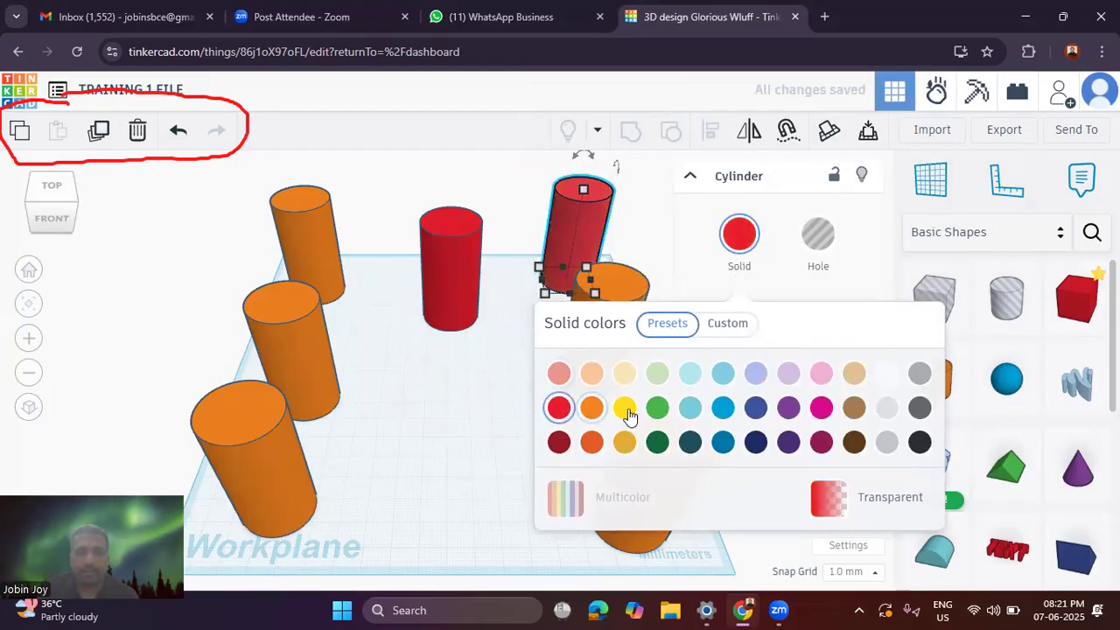
click(624, 409)
click(622, 443)
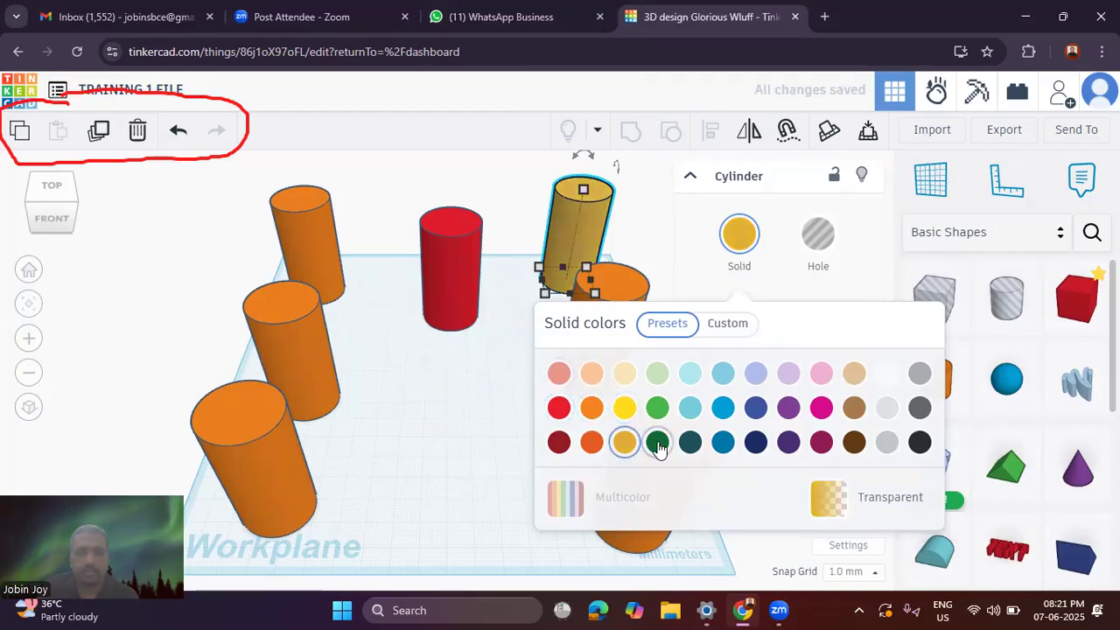
click(656, 442)
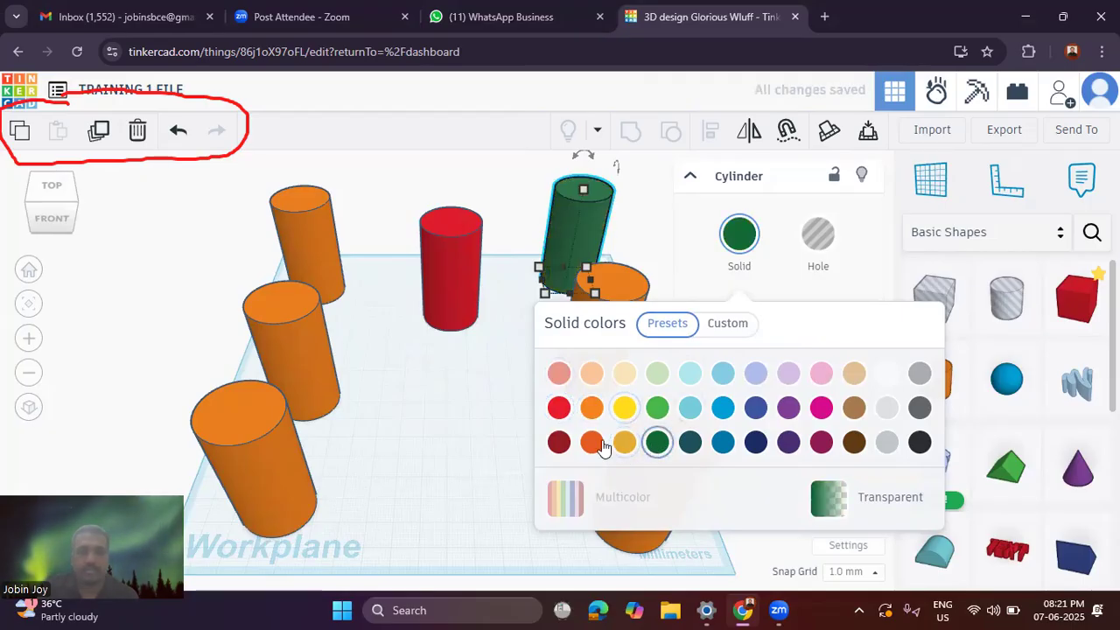
click(463, 402)
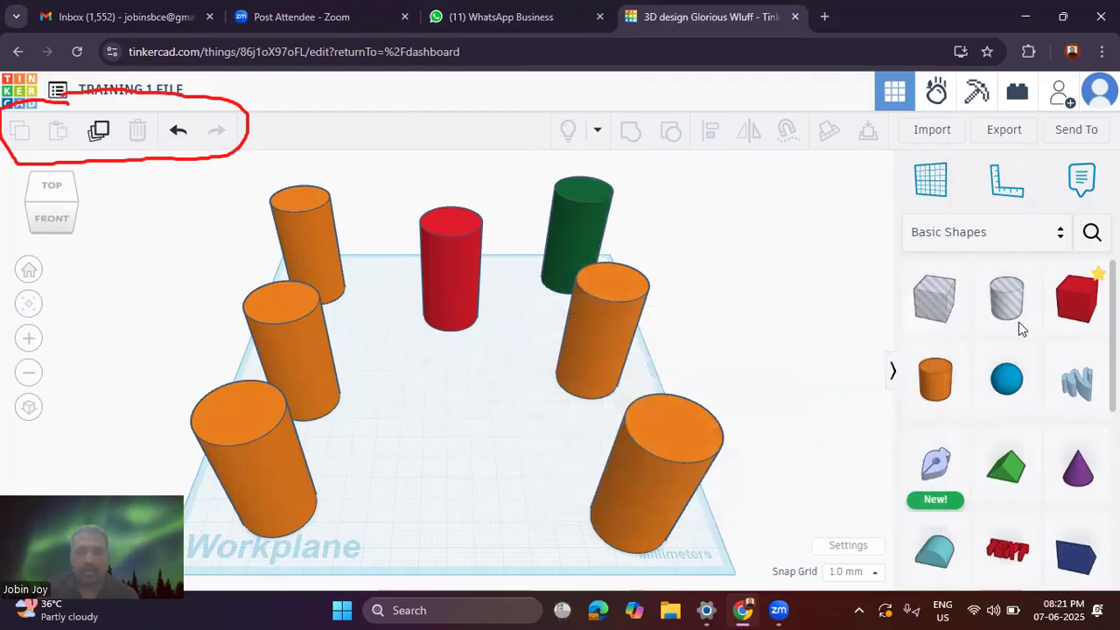
Step: Delete the orange cylinder in the middle of the workplane's right side
click(958, 419)
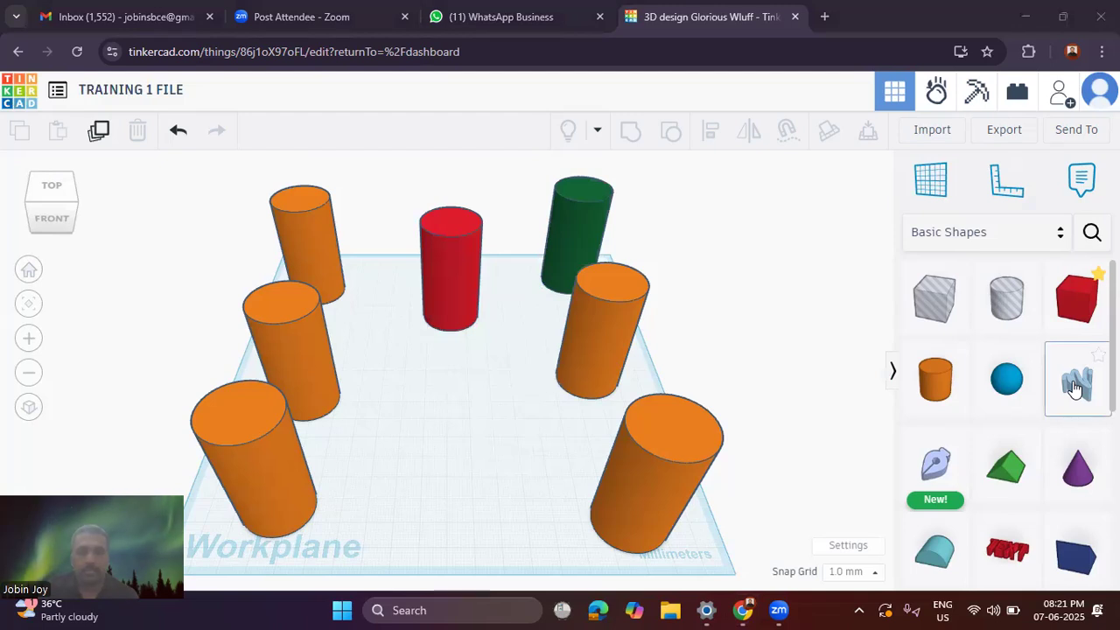
click(602, 335)
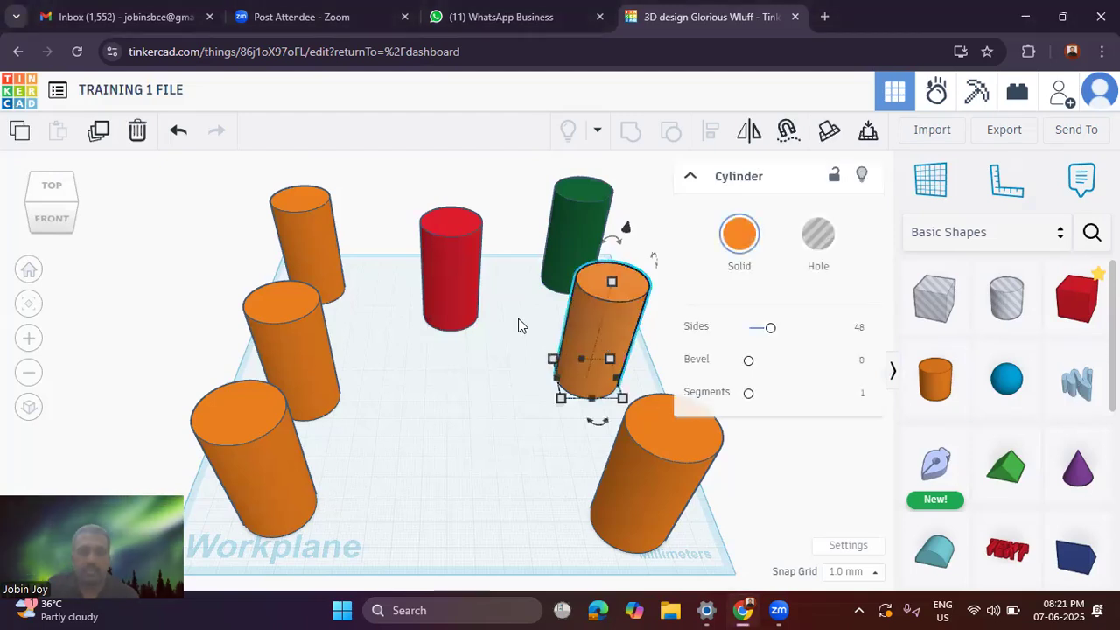
click(138, 131)
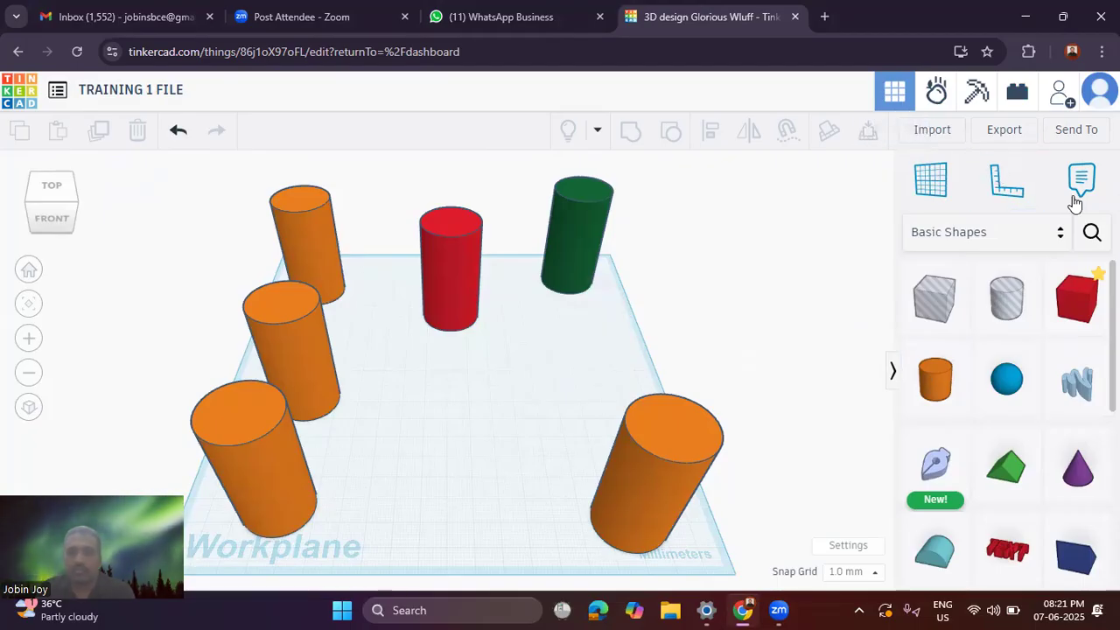
mouse_move(901, 60)
mouse_down()
mouse_move(886, 133)
mouse_move(905, 57)
mouse_up()
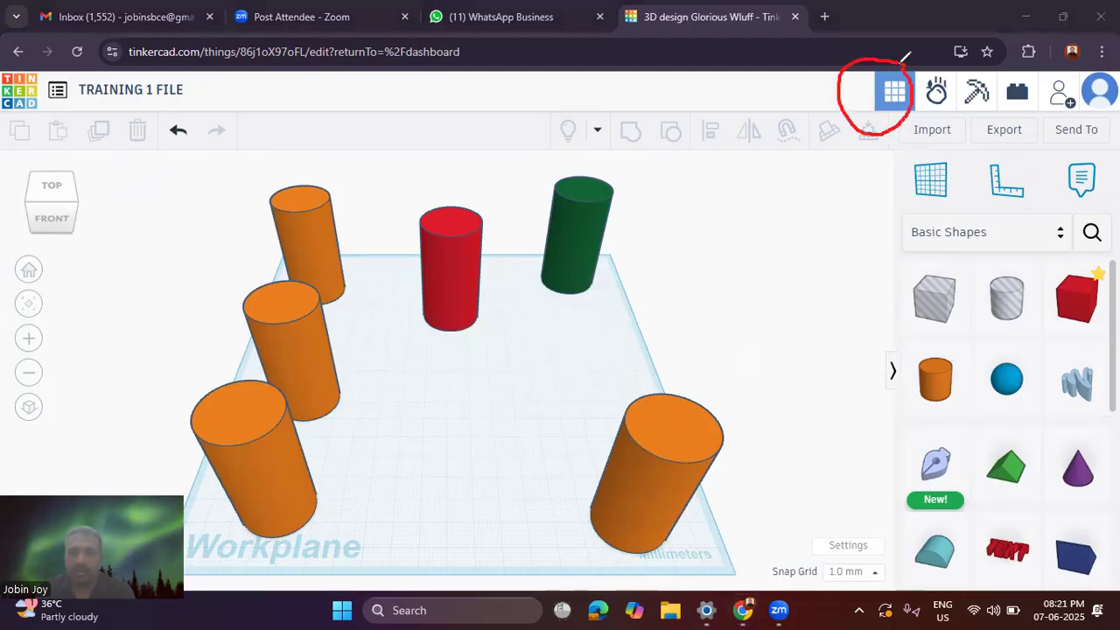
drag(737, 182, 821, 122)
mouse_move(692, 212)
mouse_down()
mouse_move(705, 230)
mouse_move(741, 199)
mouse_move(761, 217)
mouse_move(782, 210)
mouse_move(831, 230)
mouse_up()
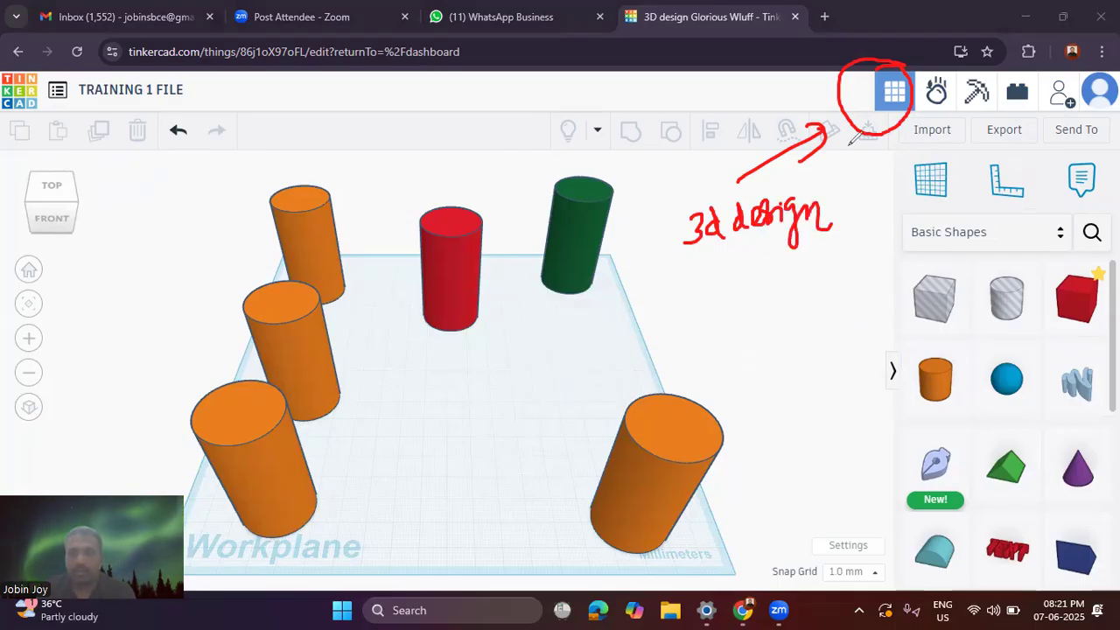
mouse_move(943, 62)
mouse_down()
mouse_move(949, 102)
mouse_move(938, 105)
mouse_move(979, 108)
mouse_move(1014, 63)
mouse_move(1043, 73)
mouse_move(1061, 105)
mouse_move(1069, 73)
mouse_up()
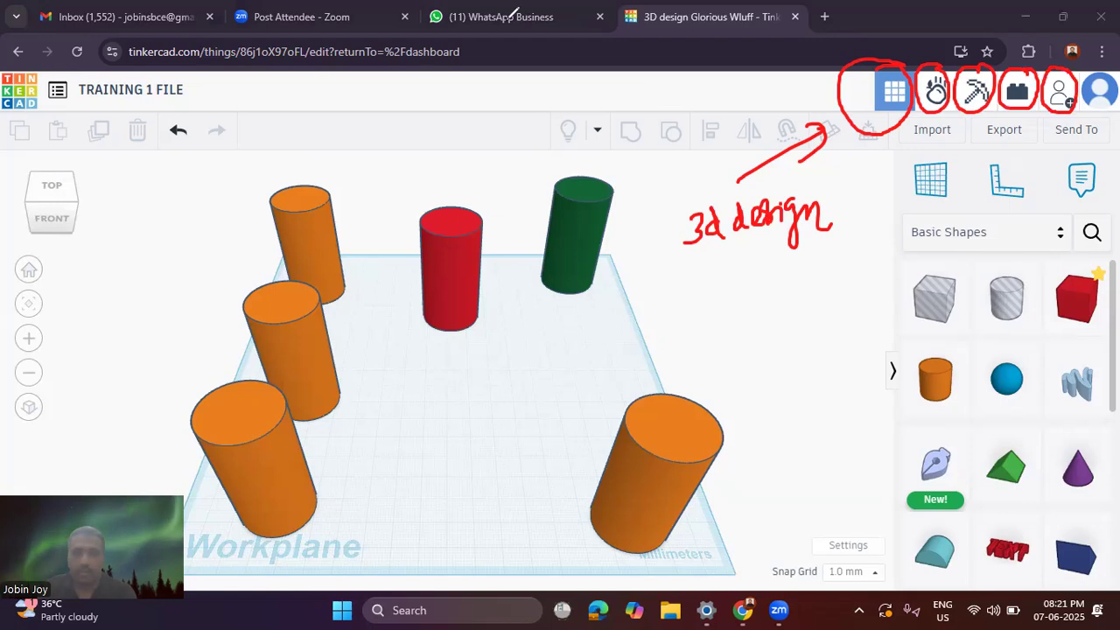
click(602, 57)
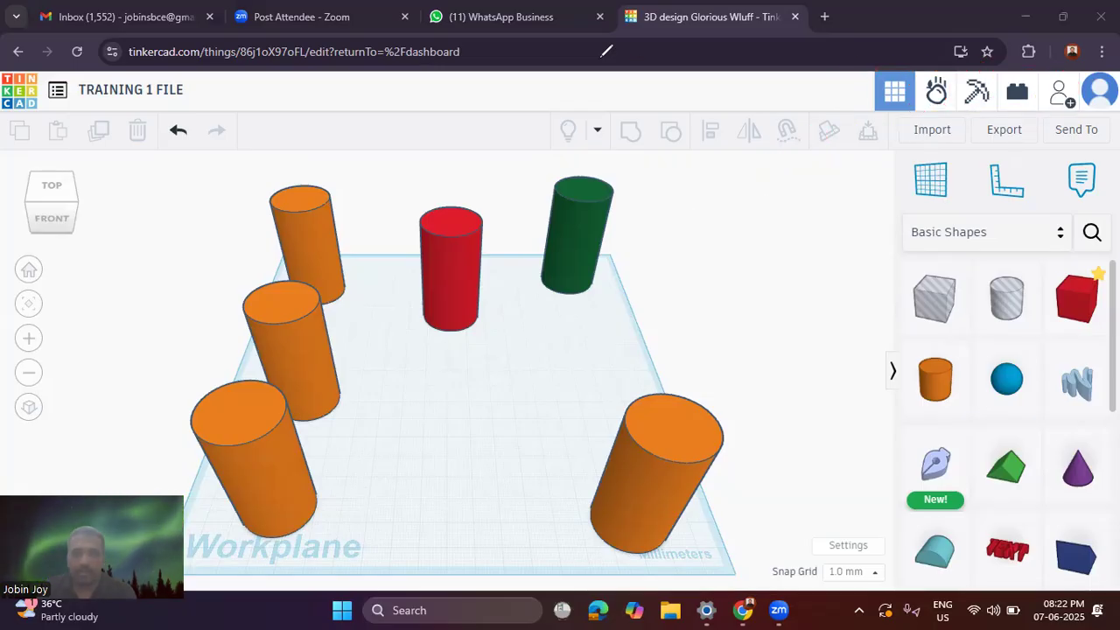
Step: View the cylinder design in the physics simulation, Blocks and Bricks workspaces in turn
click(939, 101)
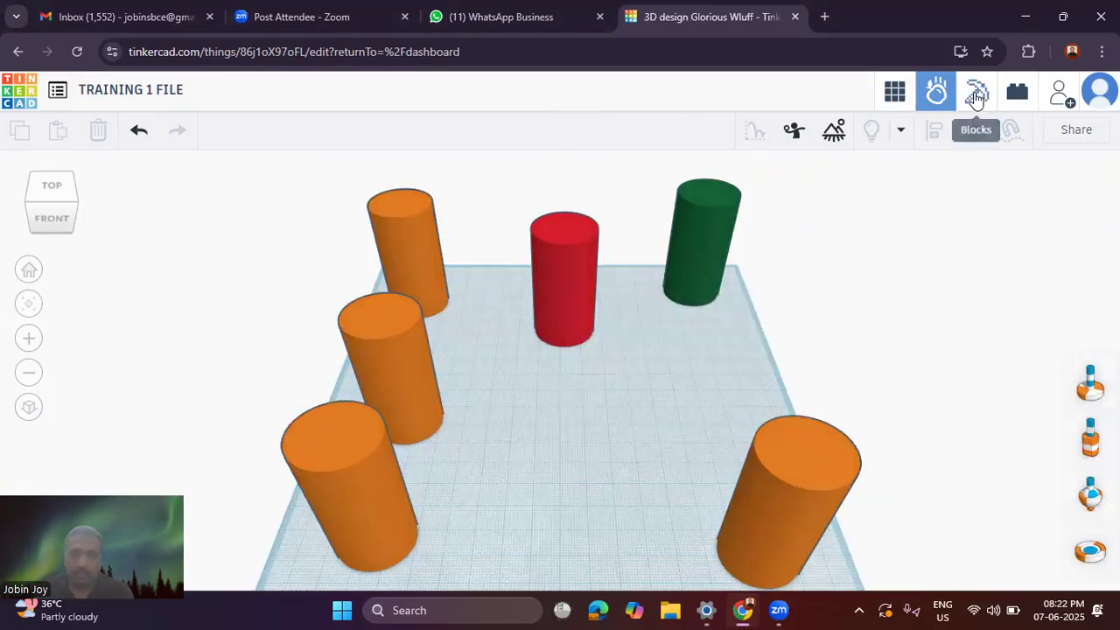
click(977, 96)
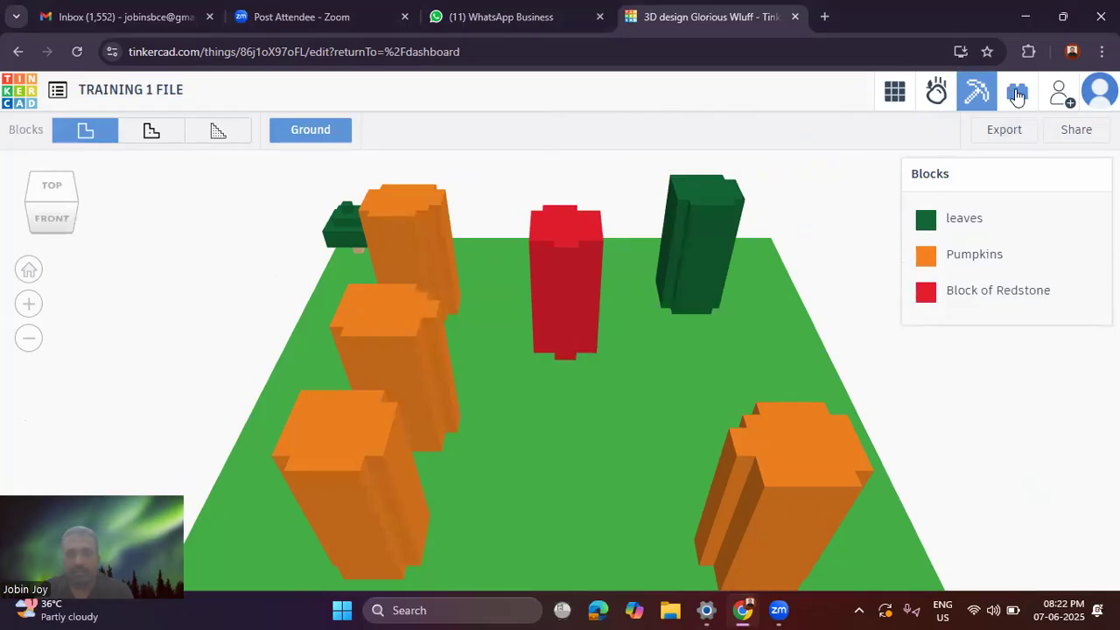
click(1012, 98)
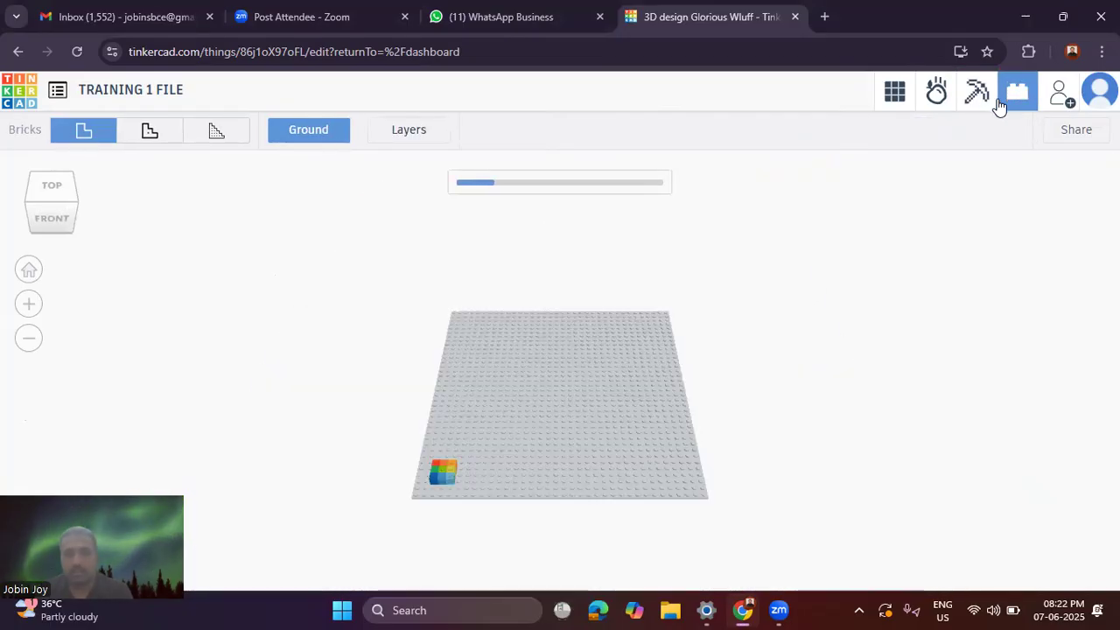
Step: Look at the Collaborate options without generating a link, and return to the 3D design workspace
click(1058, 95)
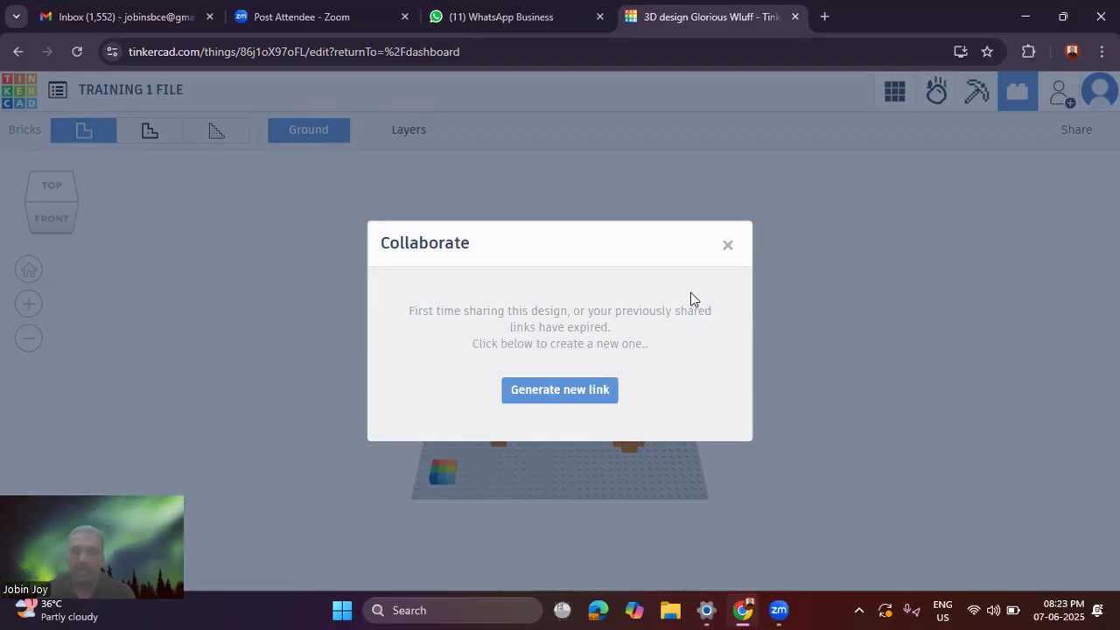
click(726, 246)
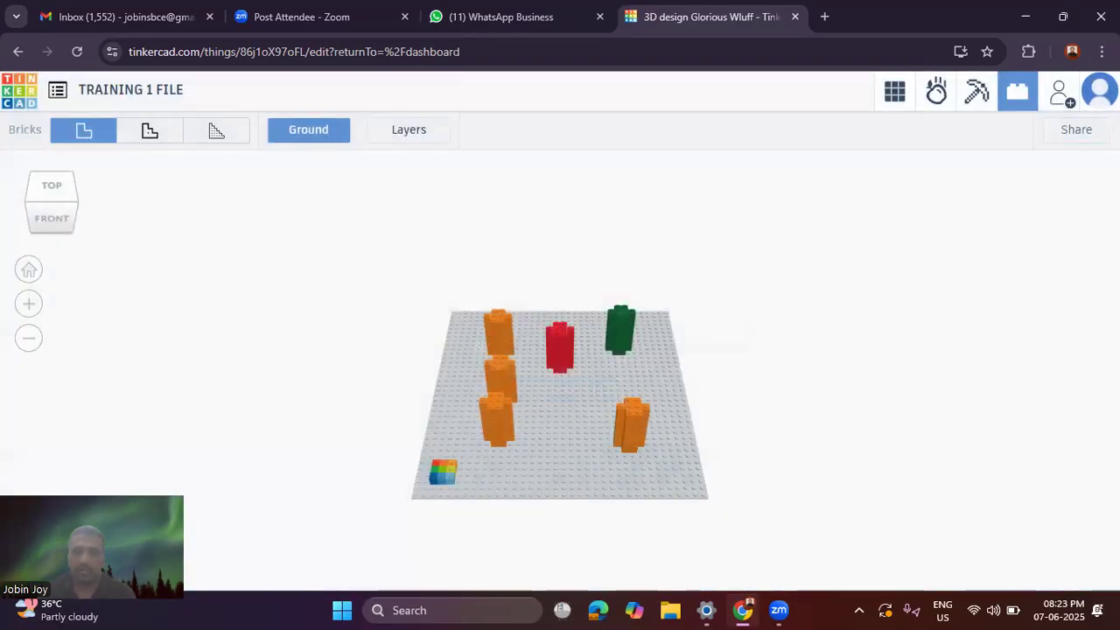
click(896, 97)
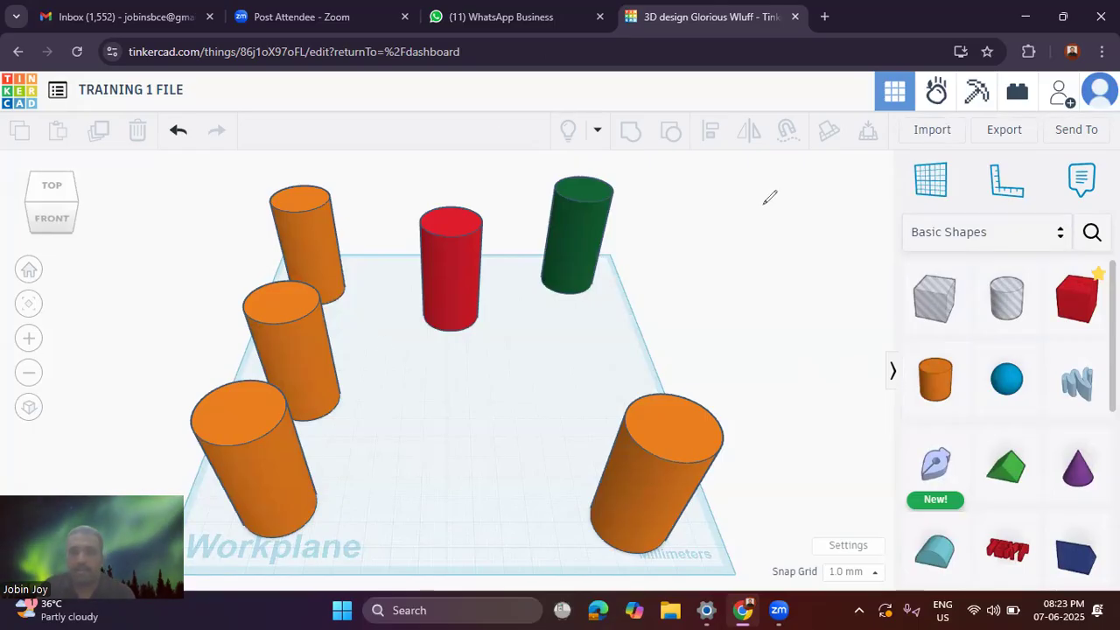
drag(727, 257, 866, 306)
mouse_move(705, 206)
mouse_down()
mouse_move(707, 180)
mouse_move(755, 237)
mouse_move(777, 208)
mouse_move(820, 200)
mouse_move(859, 213)
mouse_move(904, 194)
mouse_move(887, 320)
mouse_move(892, 450)
mouse_move(927, 594)
mouse_move(965, 588)
mouse_up()
mouse_move(1043, 578)
mouse_down()
mouse_move(1115, 438)
mouse_move(1104, 308)
mouse_move(967, 225)
mouse_move(950, 239)
mouse_up()
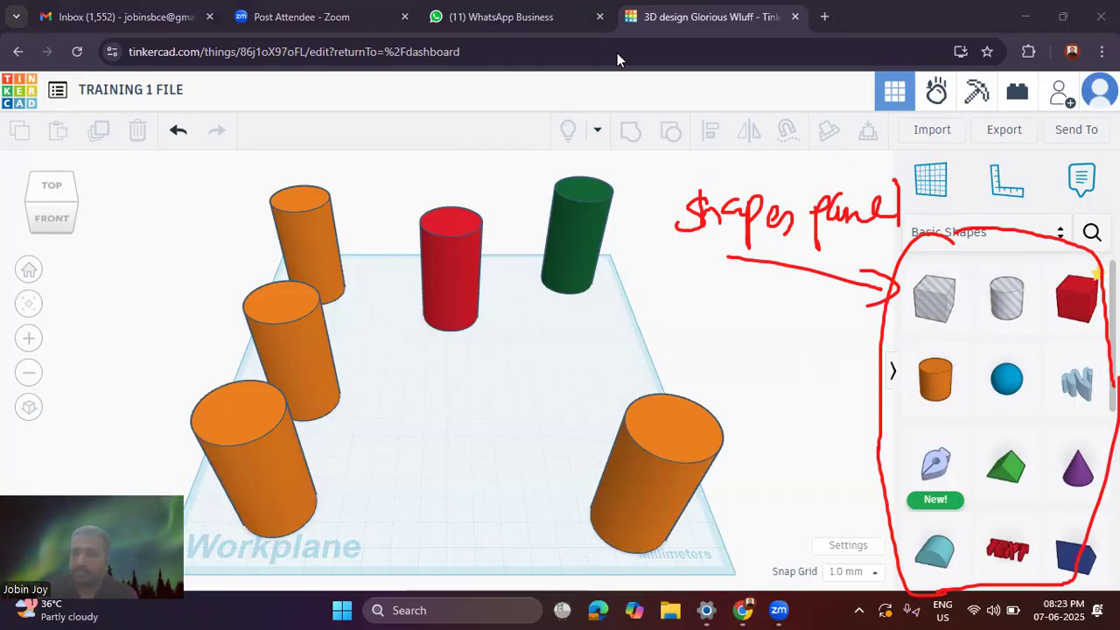
click(462, 118)
Step: Browse the Basic Shapes, Letters & Numbers, Design Starters and Creatures & Characters collections in the shapes library
click(1052, 241)
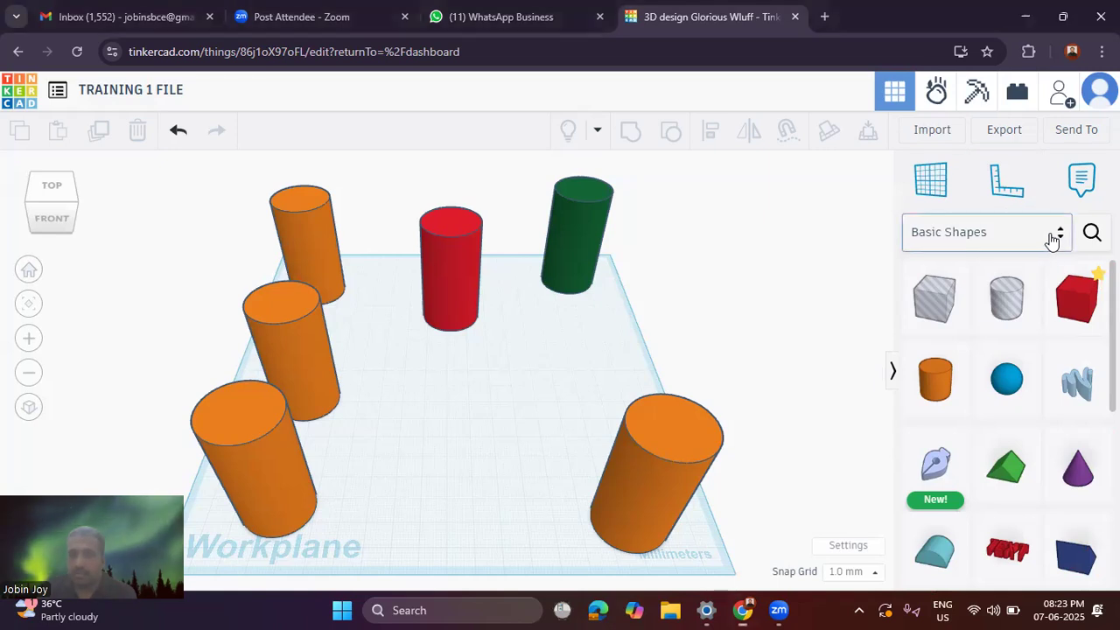
click(1013, 303)
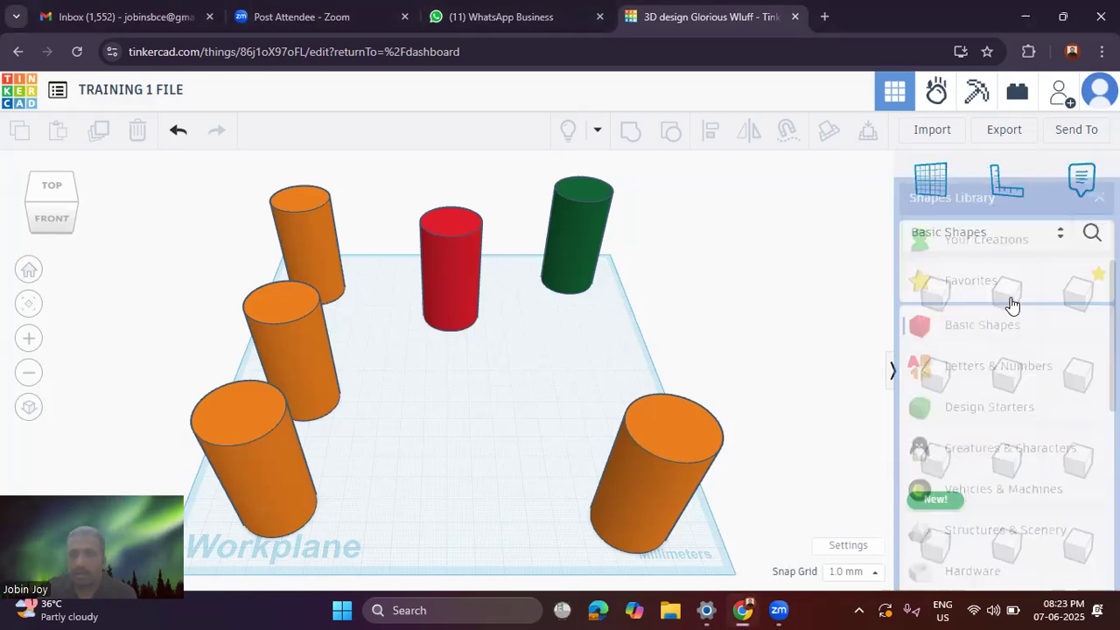
click(1032, 245)
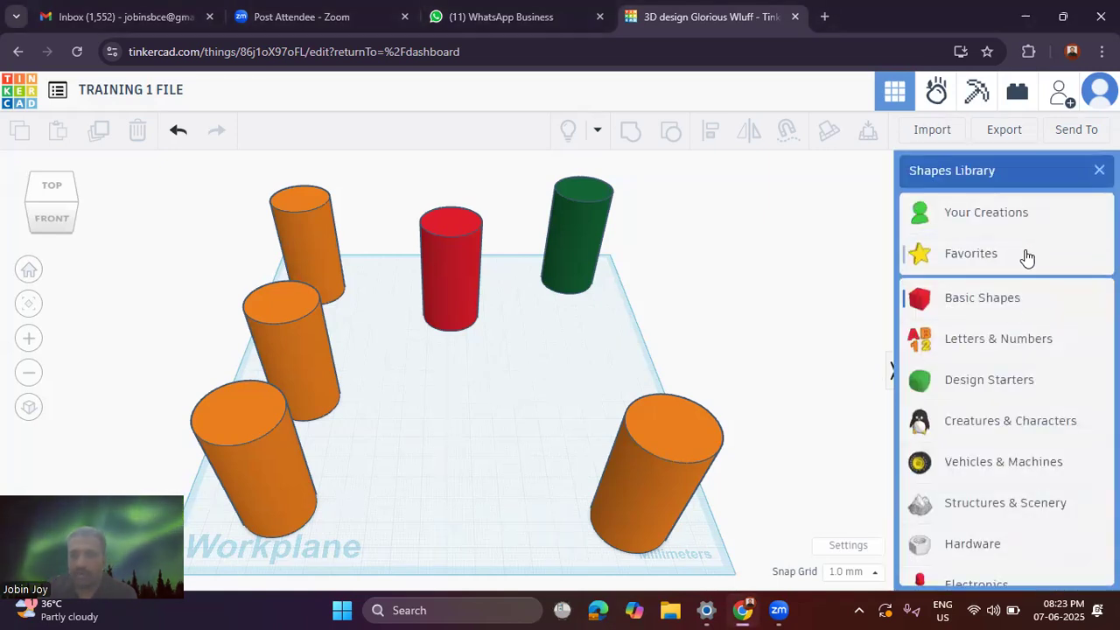
click(1003, 338)
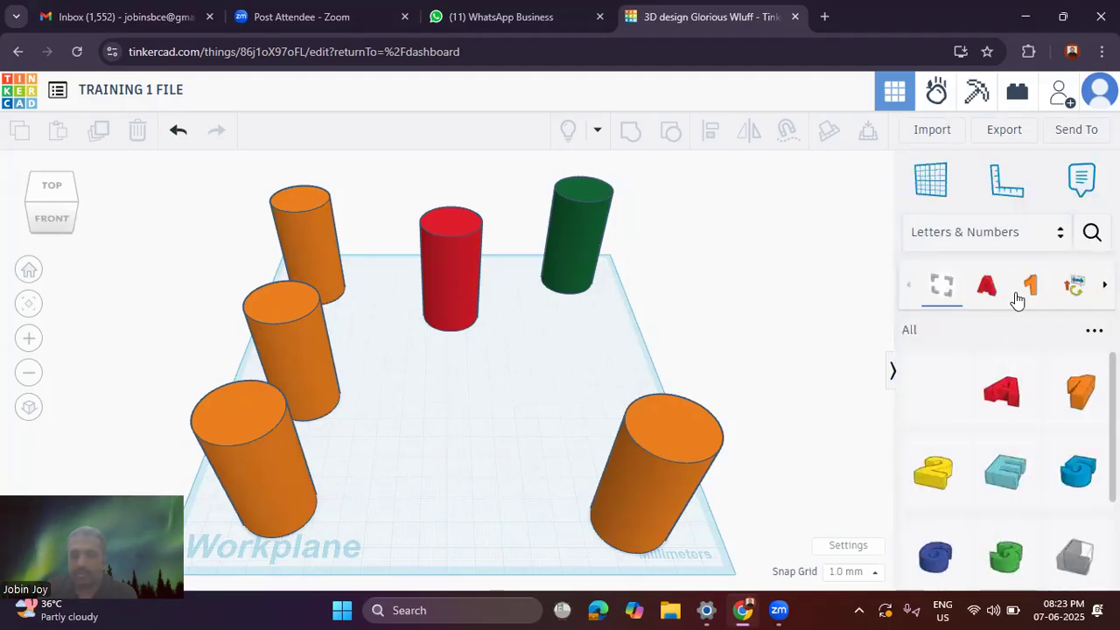
click(1019, 233)
click(1000, 381)
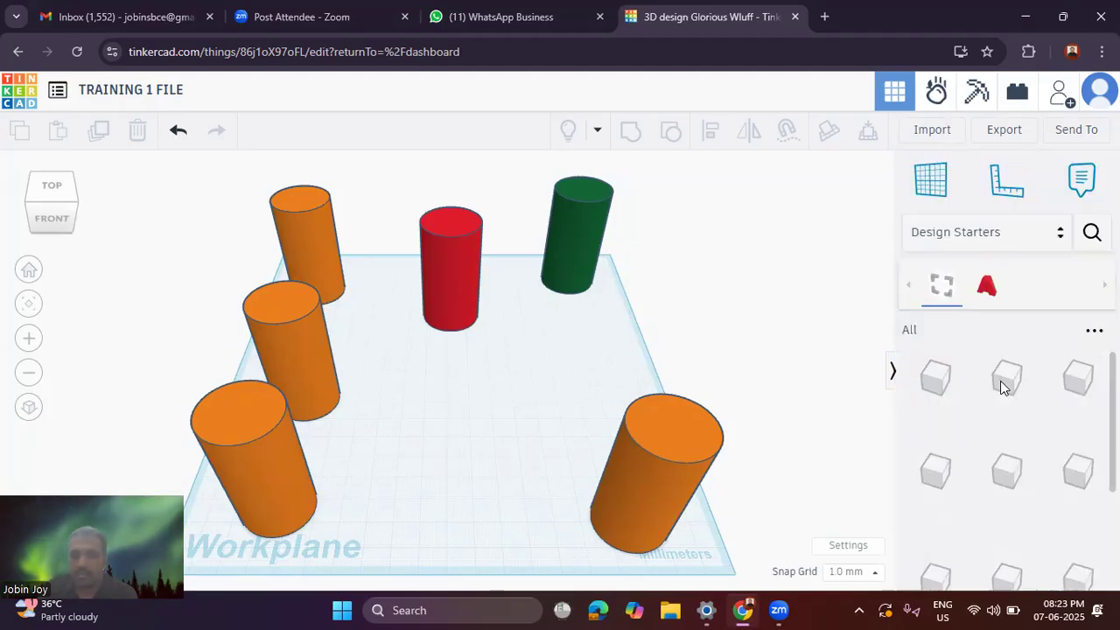
click(1020, 243)
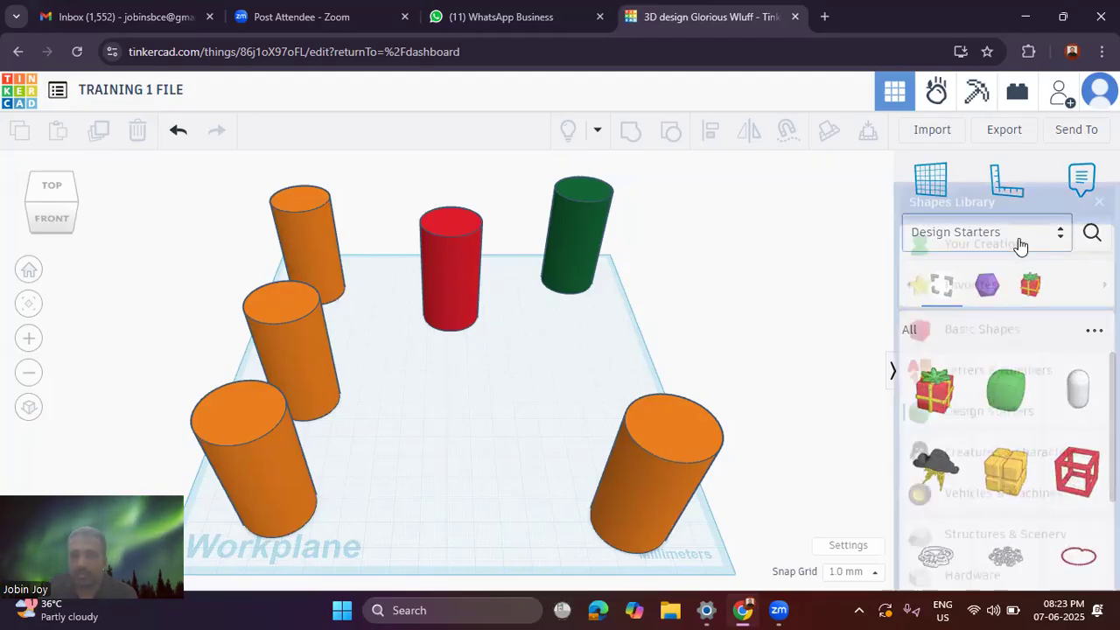
click(993, 427)
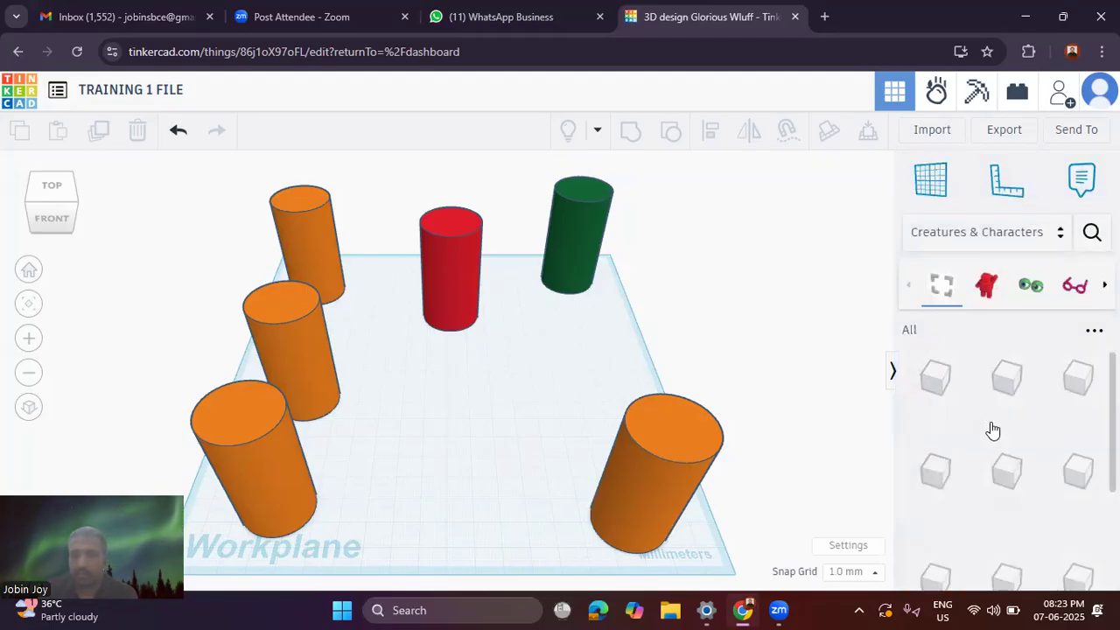
Step: Browse the Vehicles & Machines, Structures & Scenery, Hardware and Electronics collections in the shapes library
click(1022, 243)
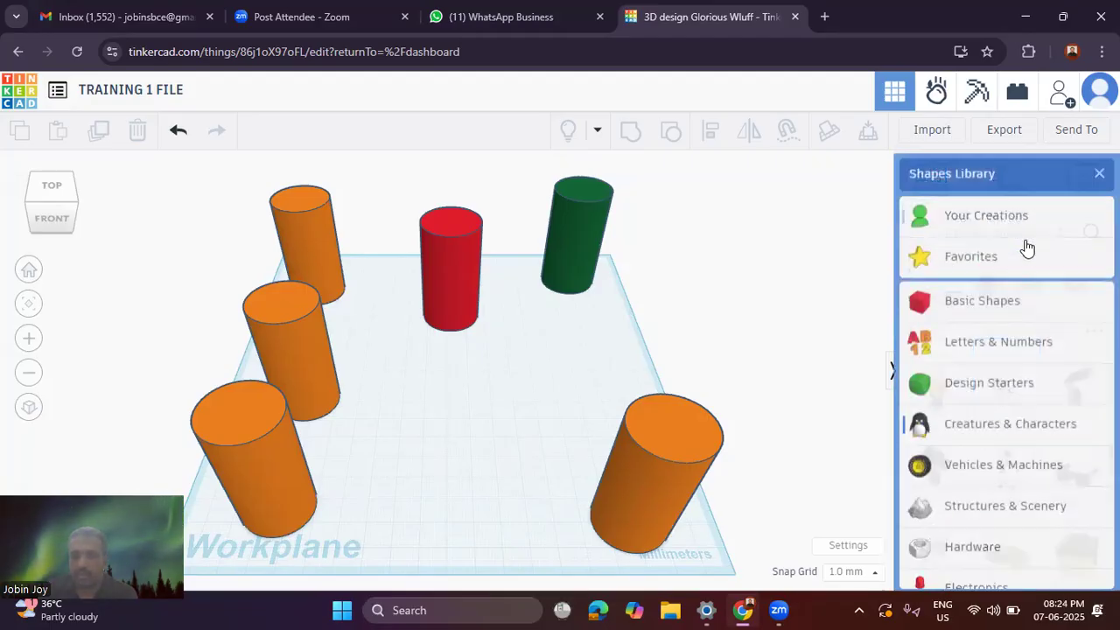
click(1000, 468)
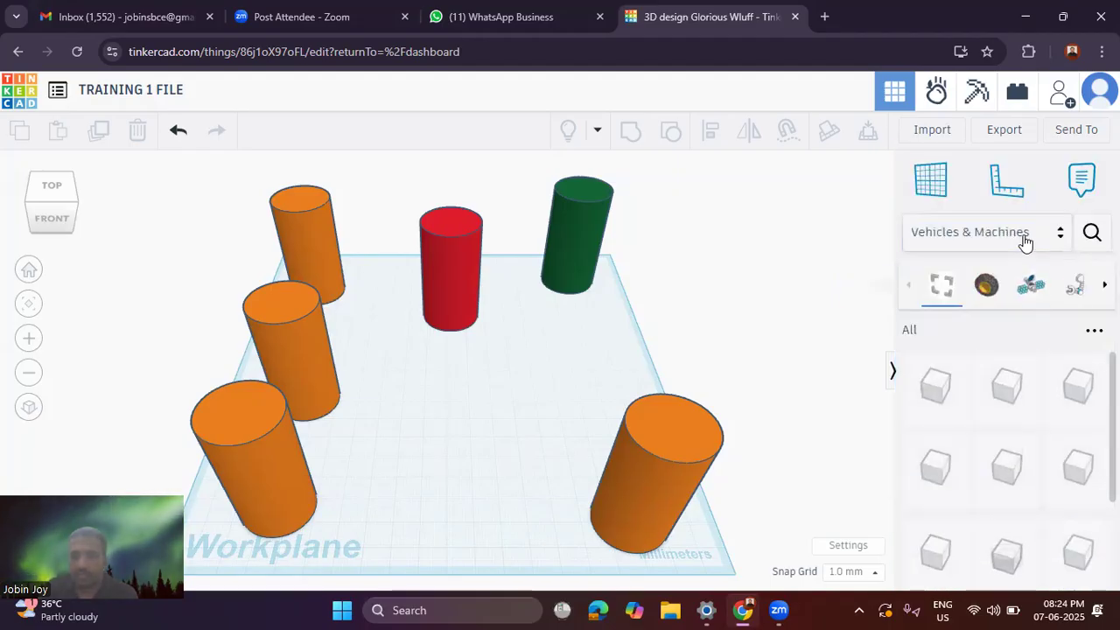
click(1025, 243)
click(980, 502)
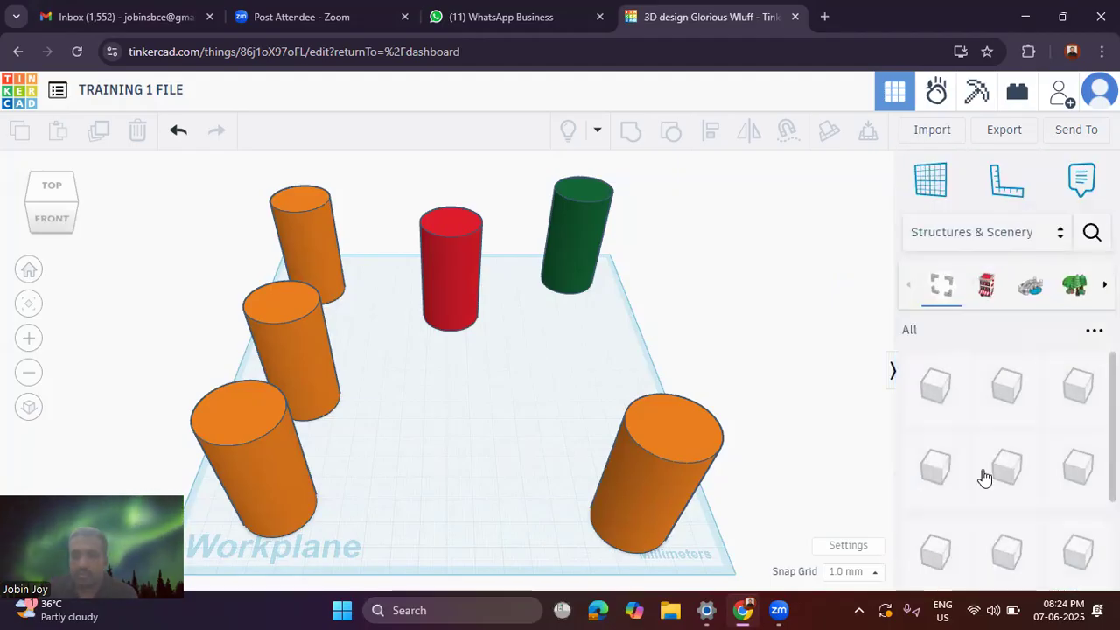
click(1015, 243)
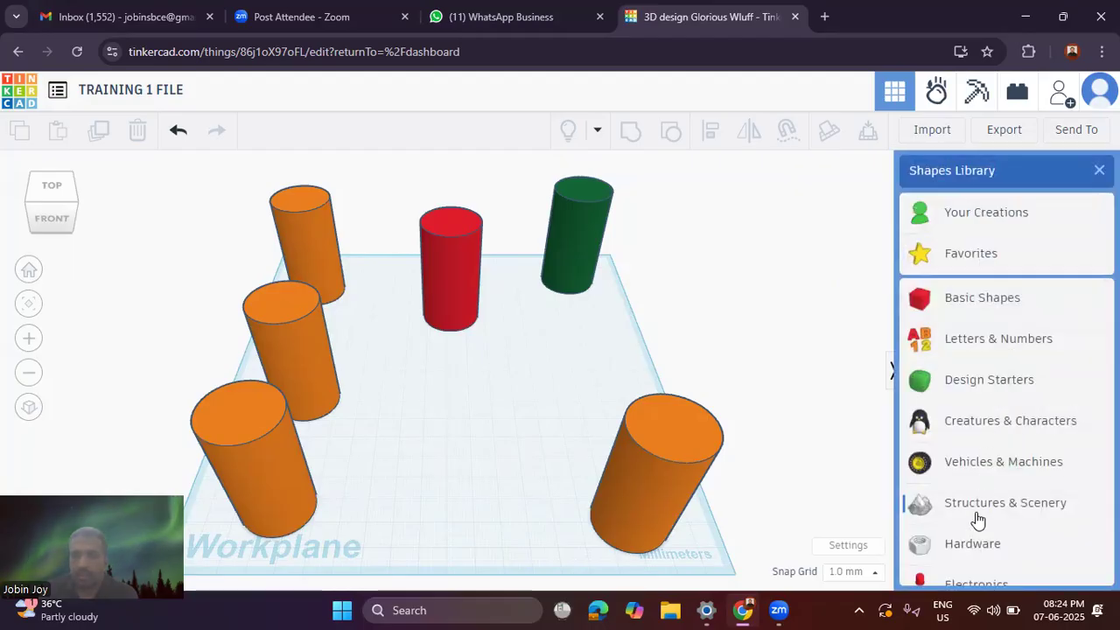
click(967, 543)
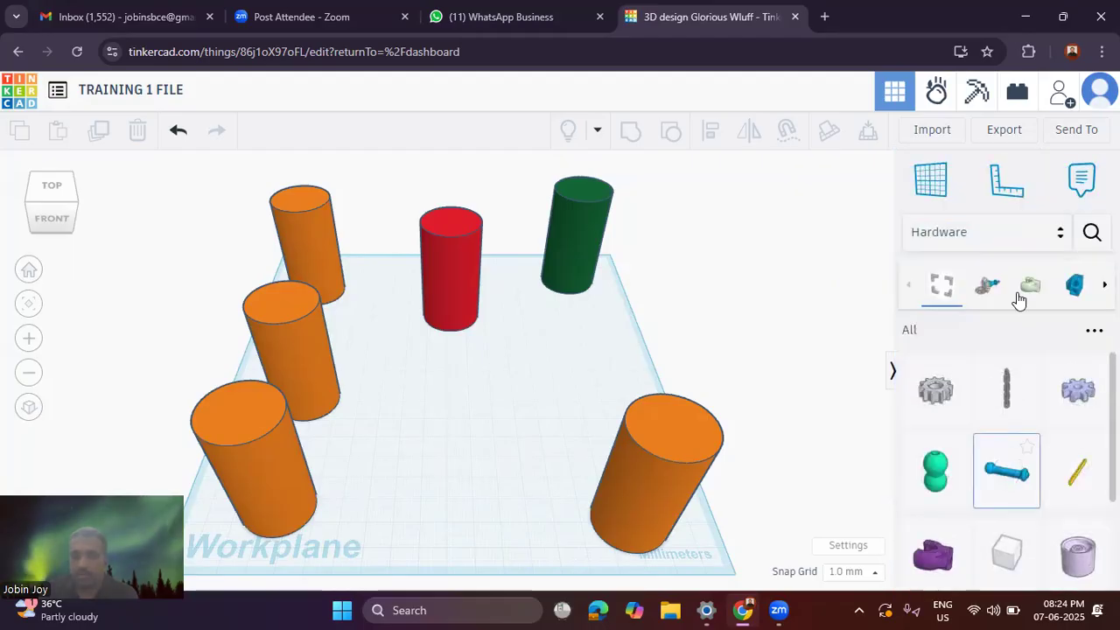
click(1015, 236)
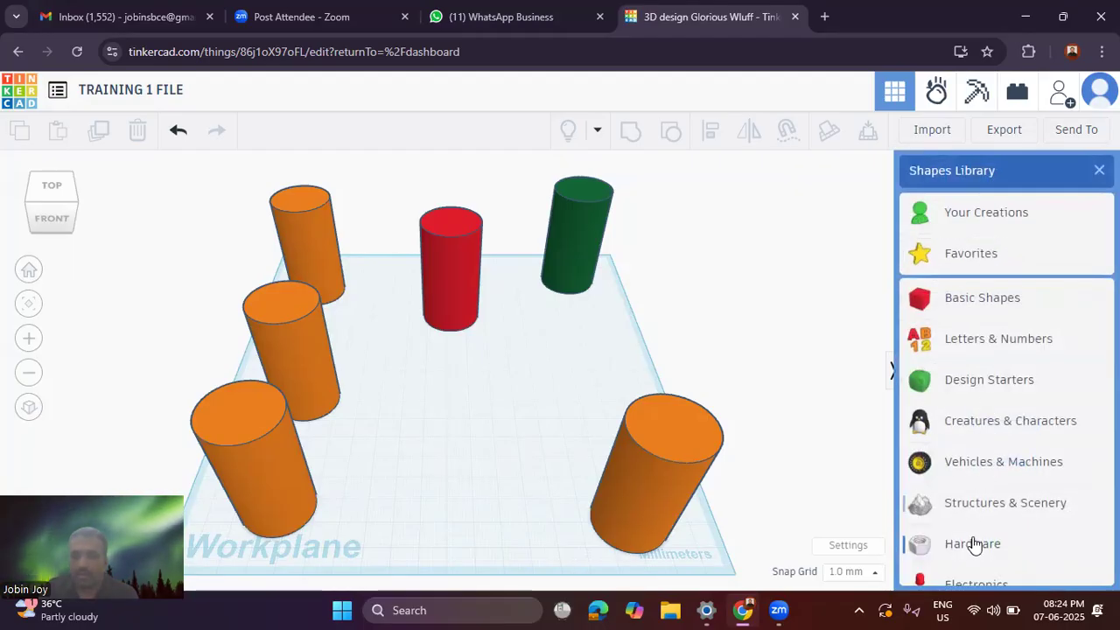
click(965, 581)
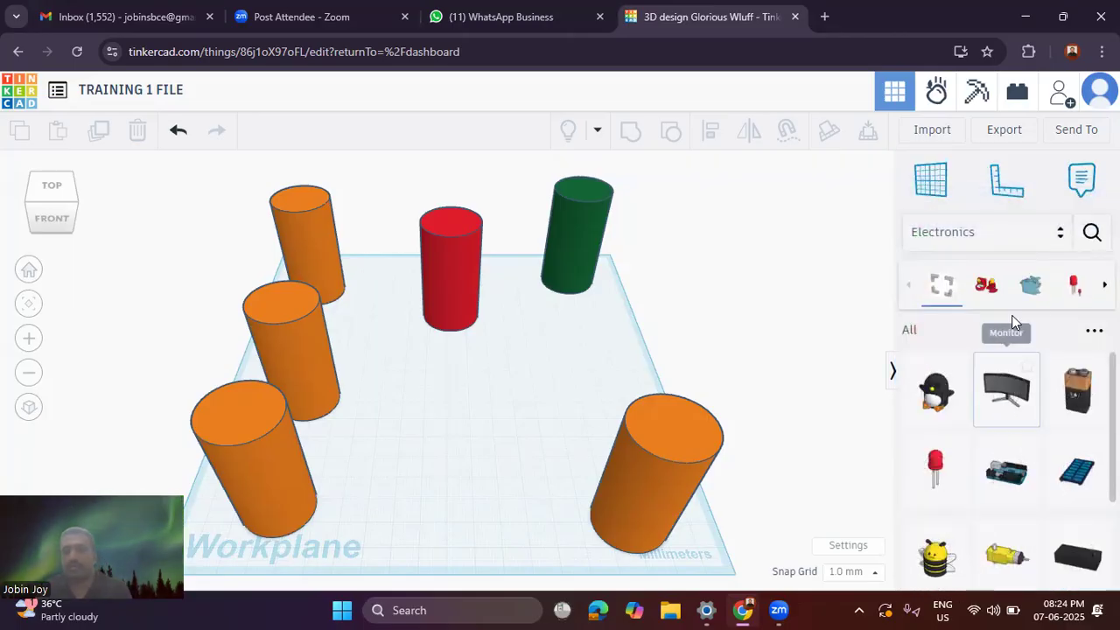
Step: Review the list of shapes library categories and close it without choosing another category
click(1012, 242)
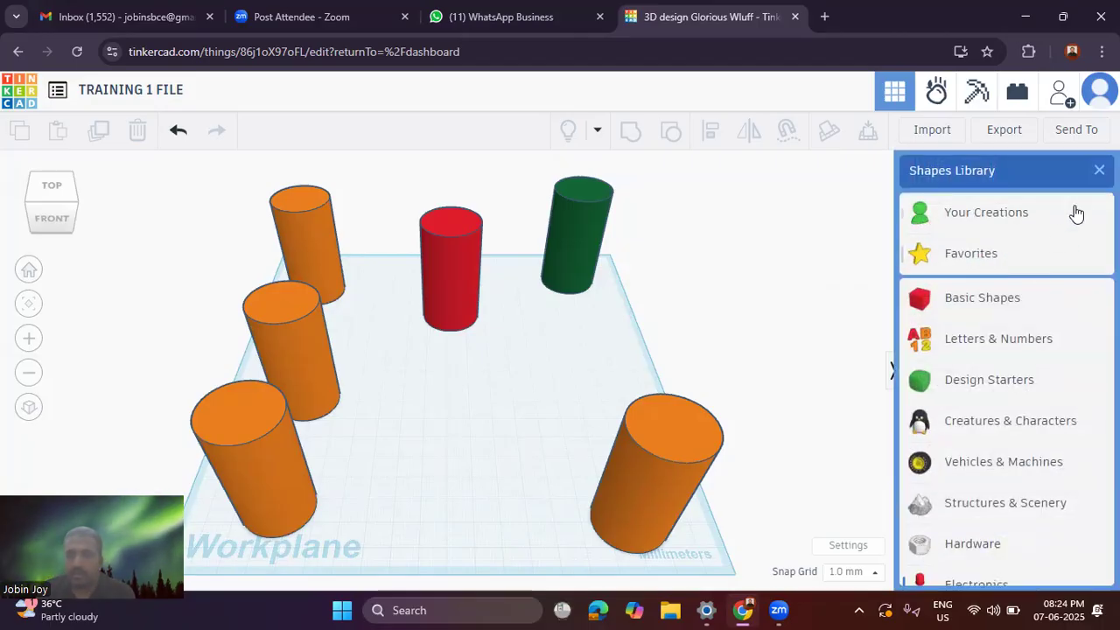
click(1089, 177)
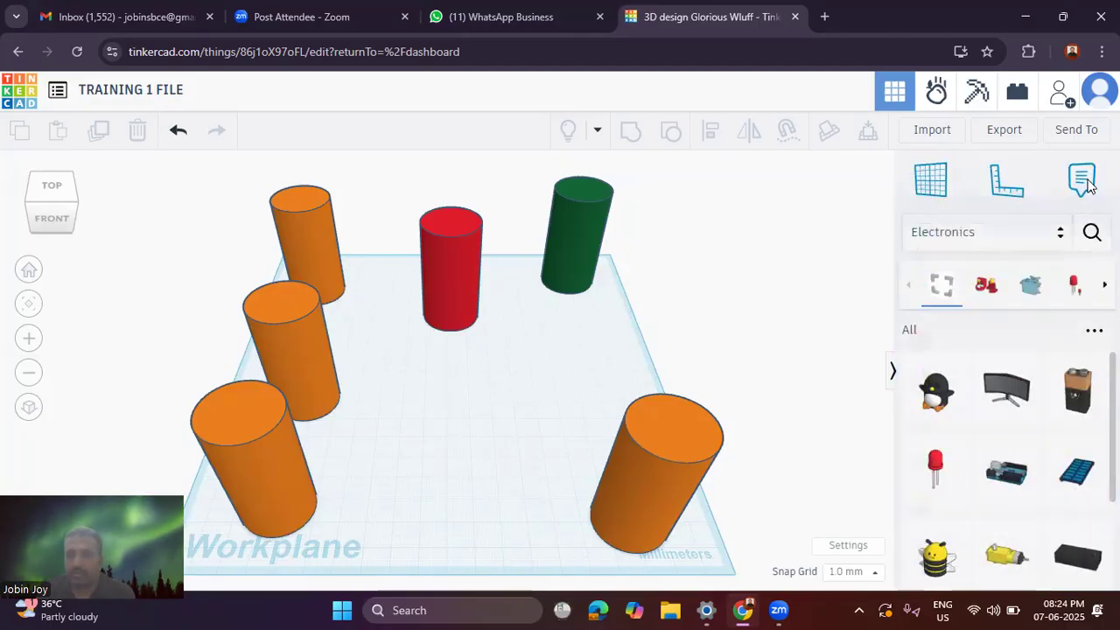
click(1051, 241)
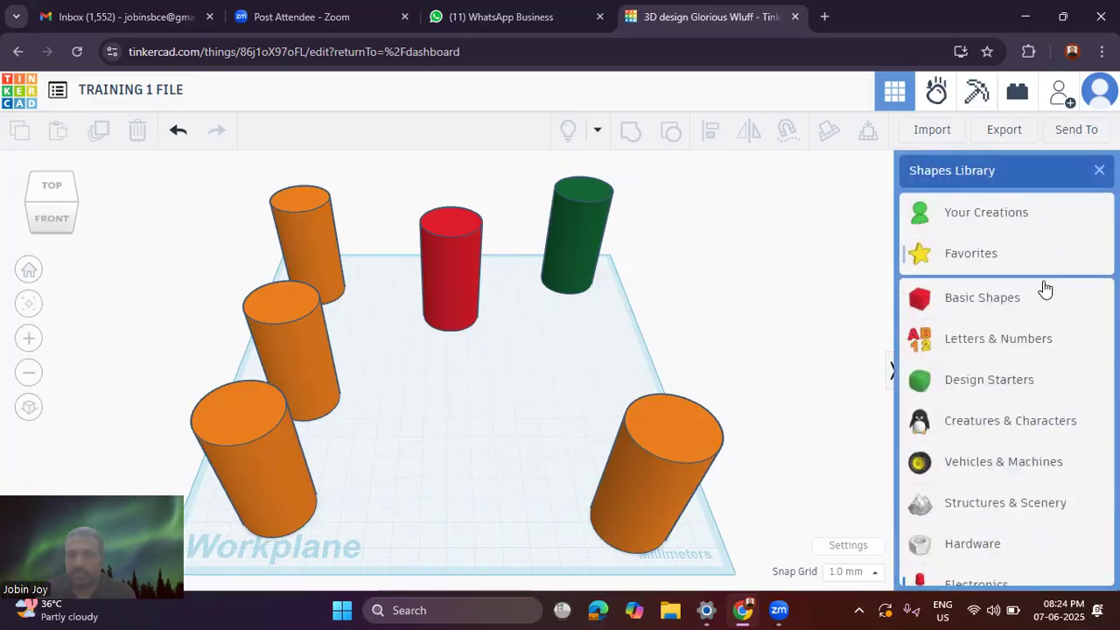
click(1099, 170)
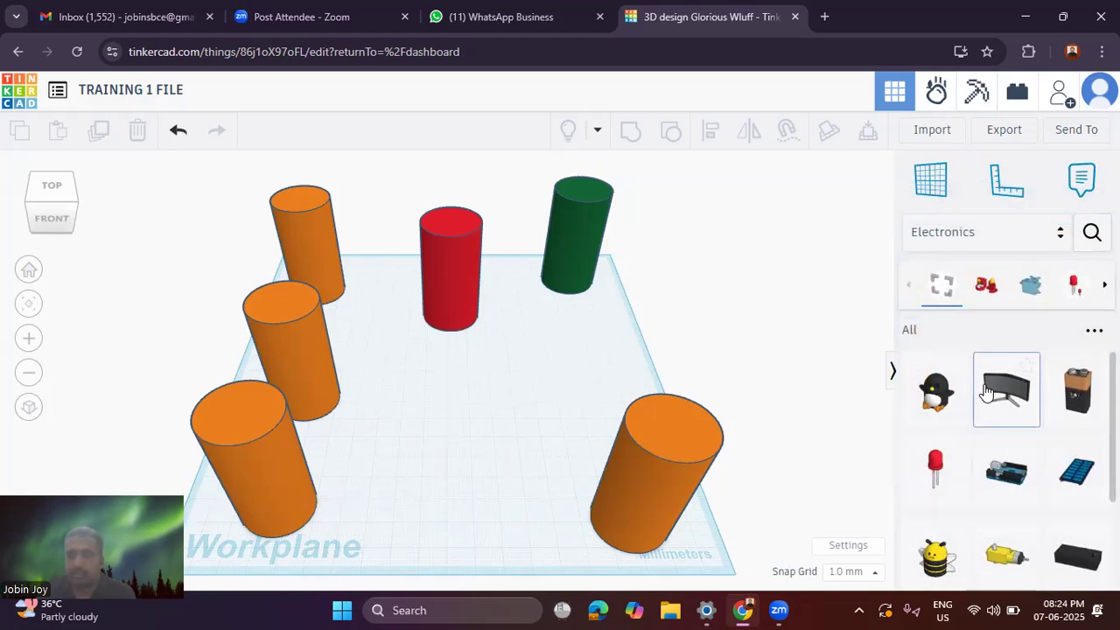
click(1048, 249)
click(1098, 170)
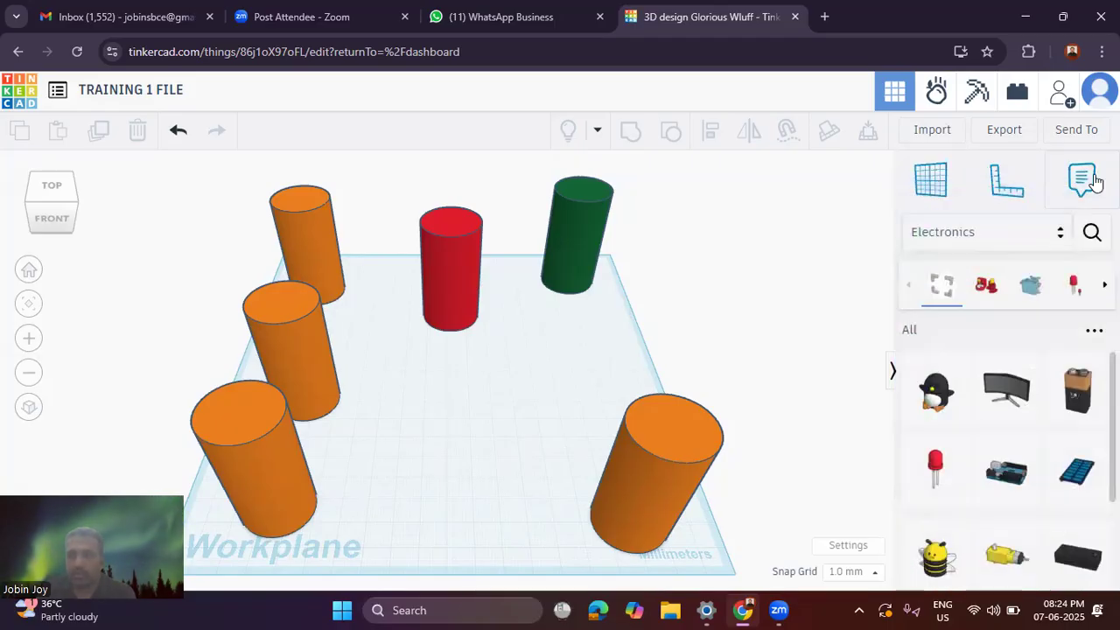
click(1048, 250)
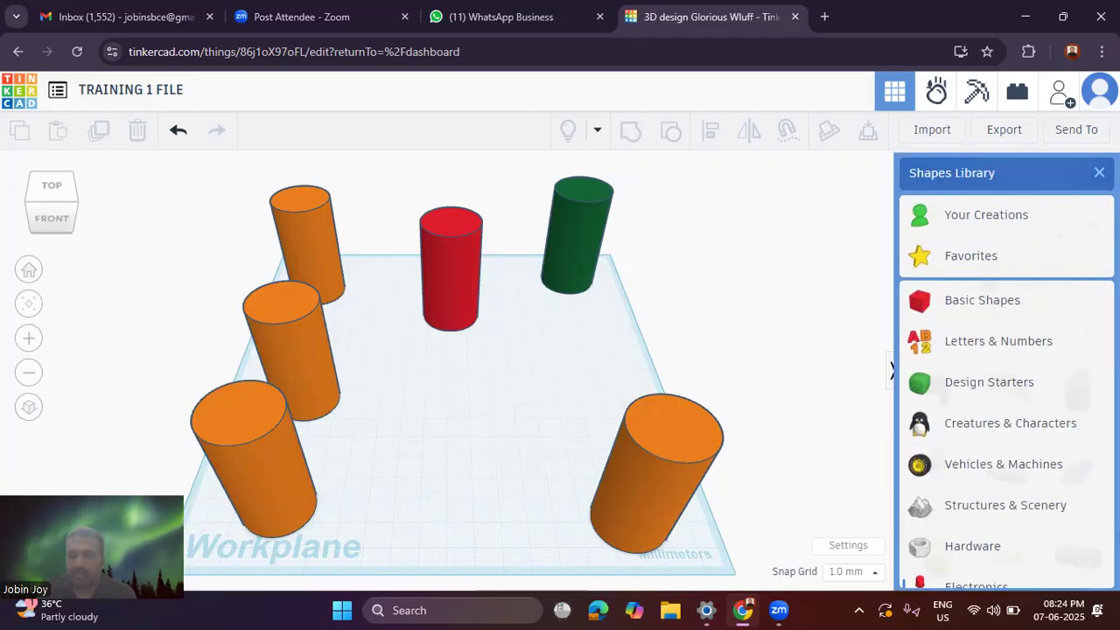
click(1098, 171)
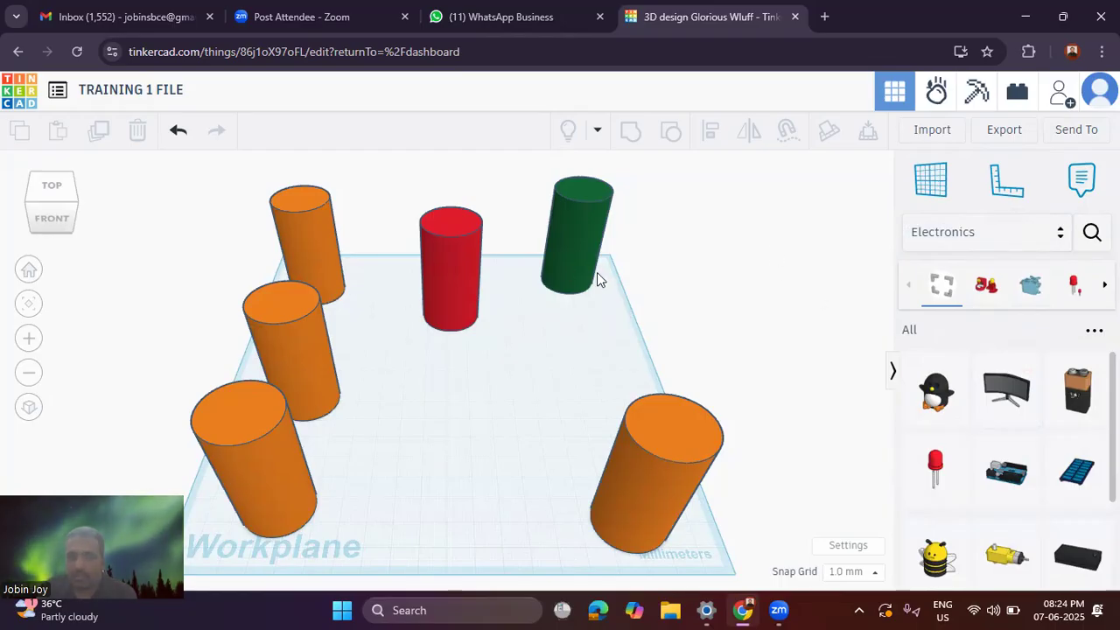
Step: Place a new workplane on the top face of the orange cylinder at the front right corner
key(r)
click(931, 180)
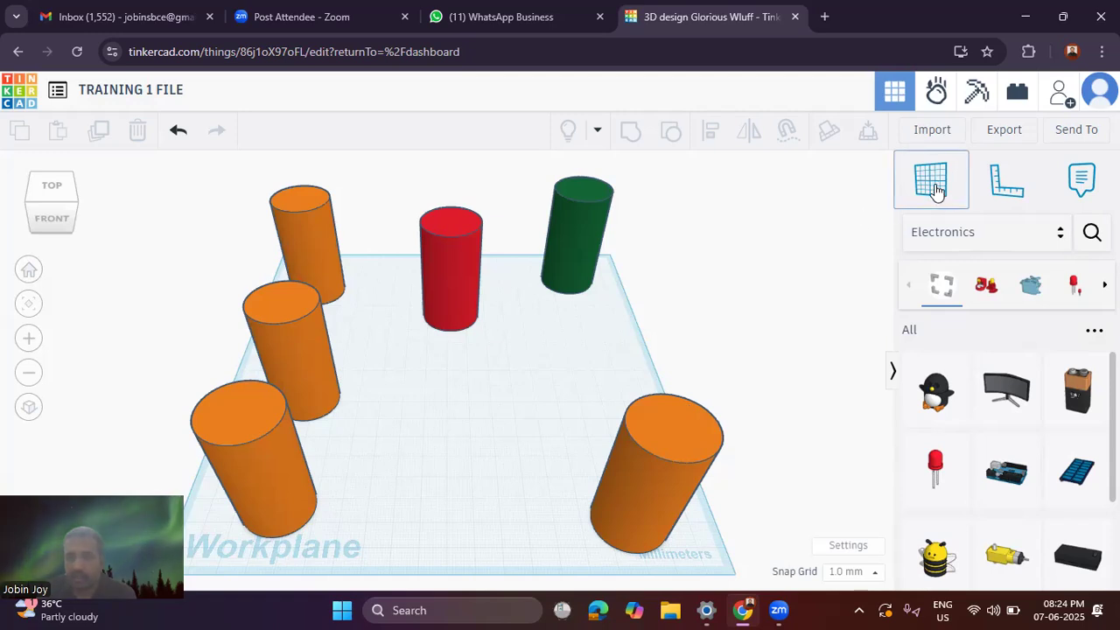
click(669, 427)
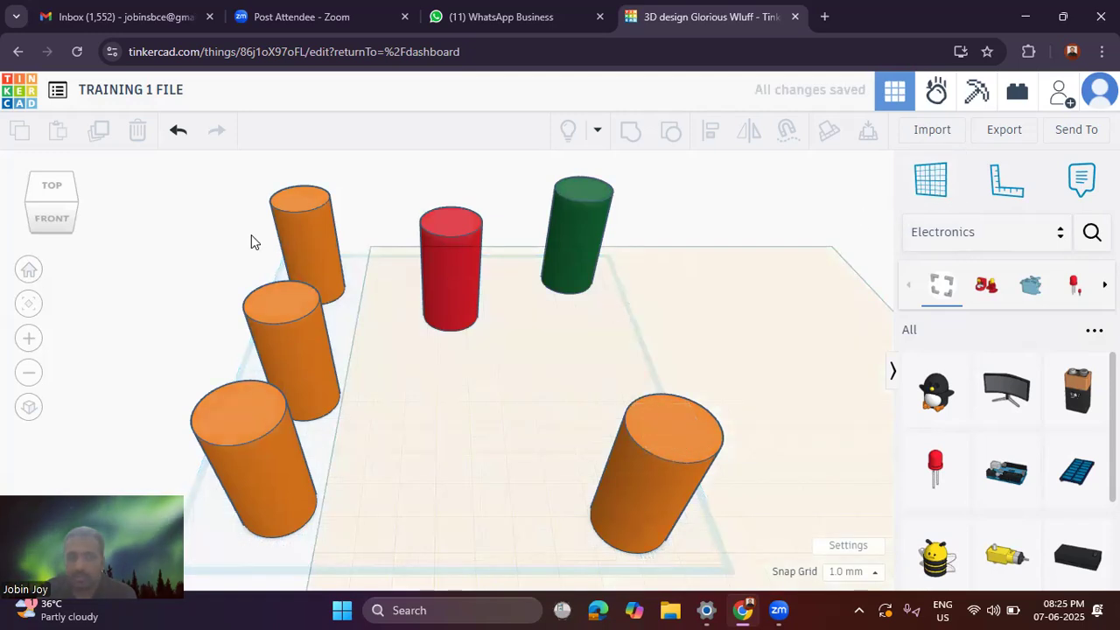
click(69, 205)
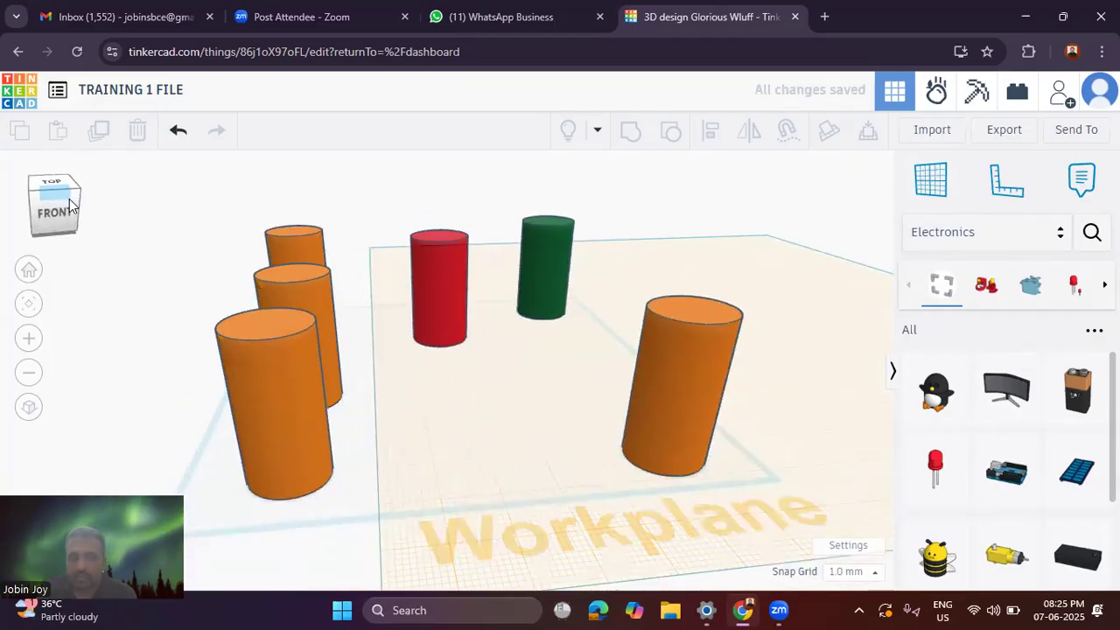
drag(70, 199, 79, 214)
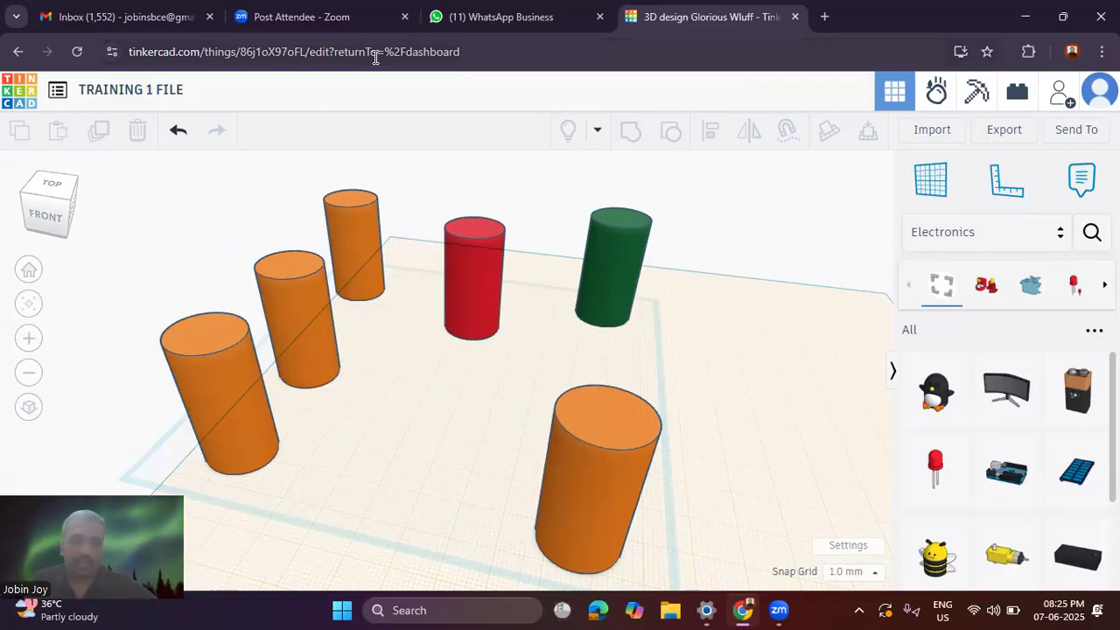
Step: Circle the view controls with the annotation pen, label them "Navigations Controls" with an arrow, and clear the annotation
mouse_move(18, 238)
mouse_down()
mouse_move(5, 429)
mouse_move(77, 297)
mouse_move(11, 255)
mouse_up()
mouse_move(110, 207)
mouse_down()
mouse_move(71, 259)
mouse_move(98, 251)
mouse_move(157, 165)
mouse_move(185, 179)
mouse_move(202, 156)
mouse_move(219, 161)
mouse_move(258, 136)
mouse_move(309, 143)
mouse_move(321, 162)
mouse_up()
mouse_move(362, 126)
mouse_down()
mouse_move(354, 144)
mouse_move(423, 127)
mouse_move(442, 128)
mouse_move(448, 145)
mouse_up()
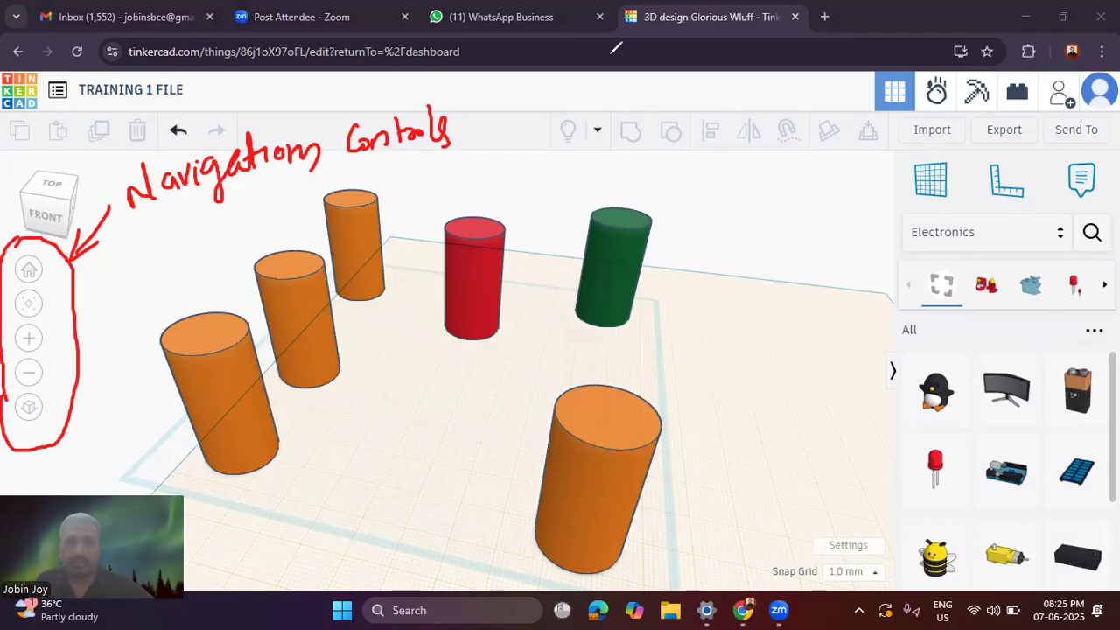
key(e)
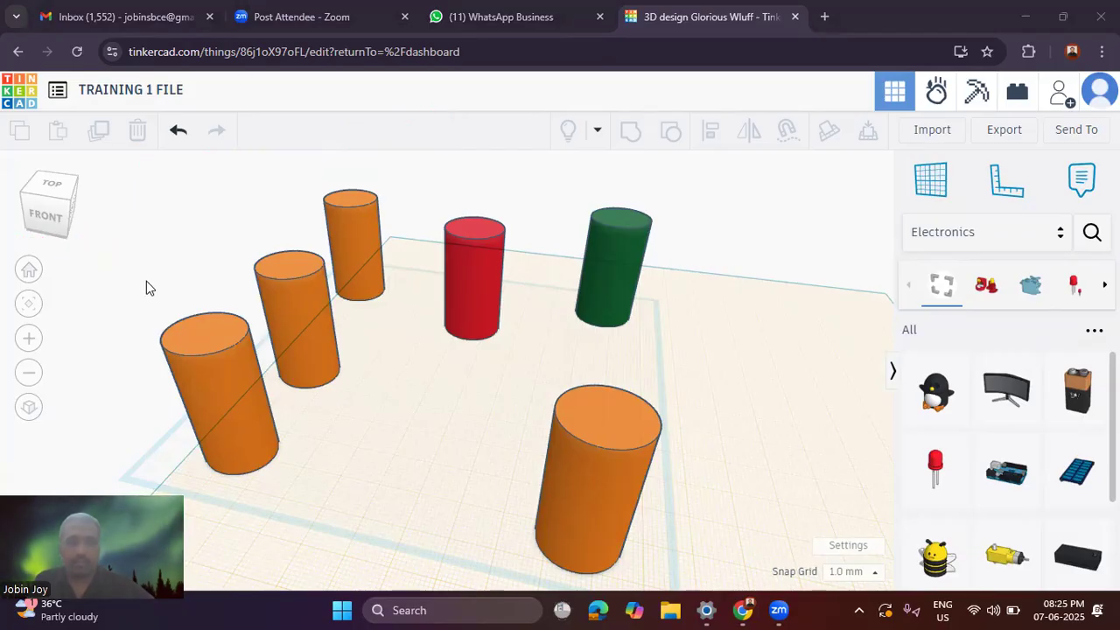
Step: Compare the perspective view with the flat orthographic view by switching between them repeatedly, finishing in perspective
click(28, 373)
click(28, 338)
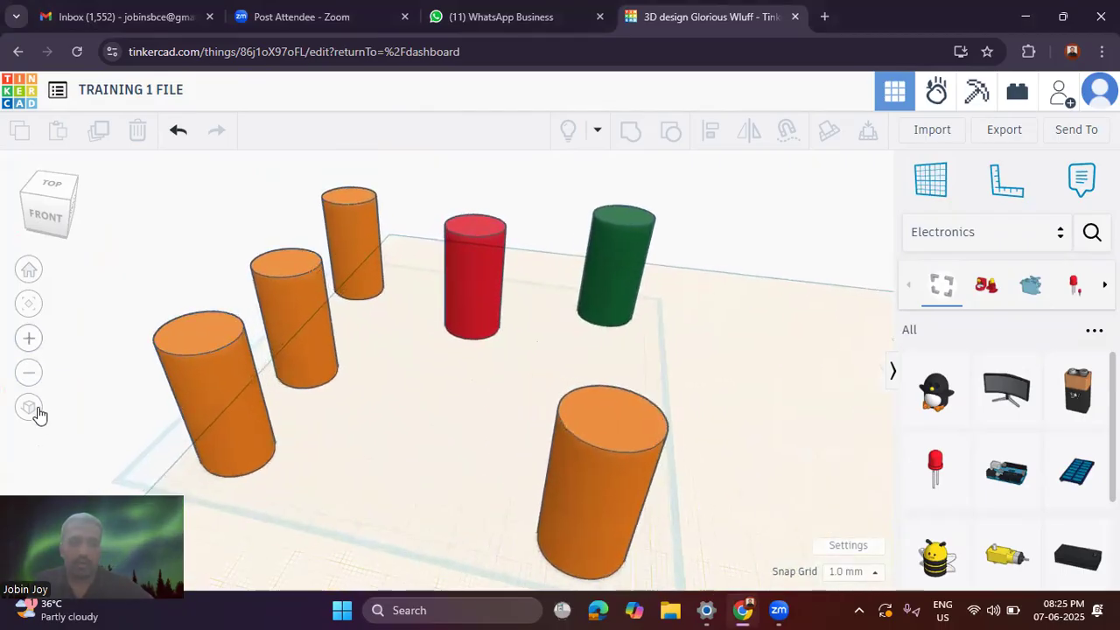
click(32, 412)
click(30, 409)
click(29, 410)
click(29, 409)
click(30, 410)
click(29, 410)
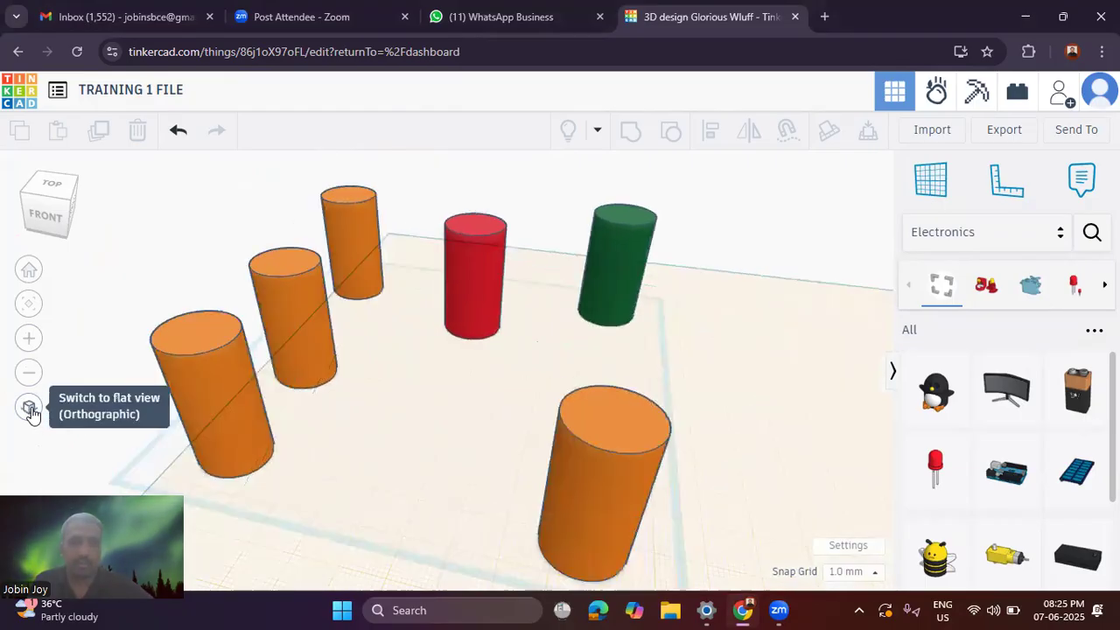
click(30, 410)
click(30, 410)
click(30, 409)
click(30, 409)
Step: Zoom the view out and in, reset it to the home view, and fit all shapes in view
click(29, 372)
click(29, 341)
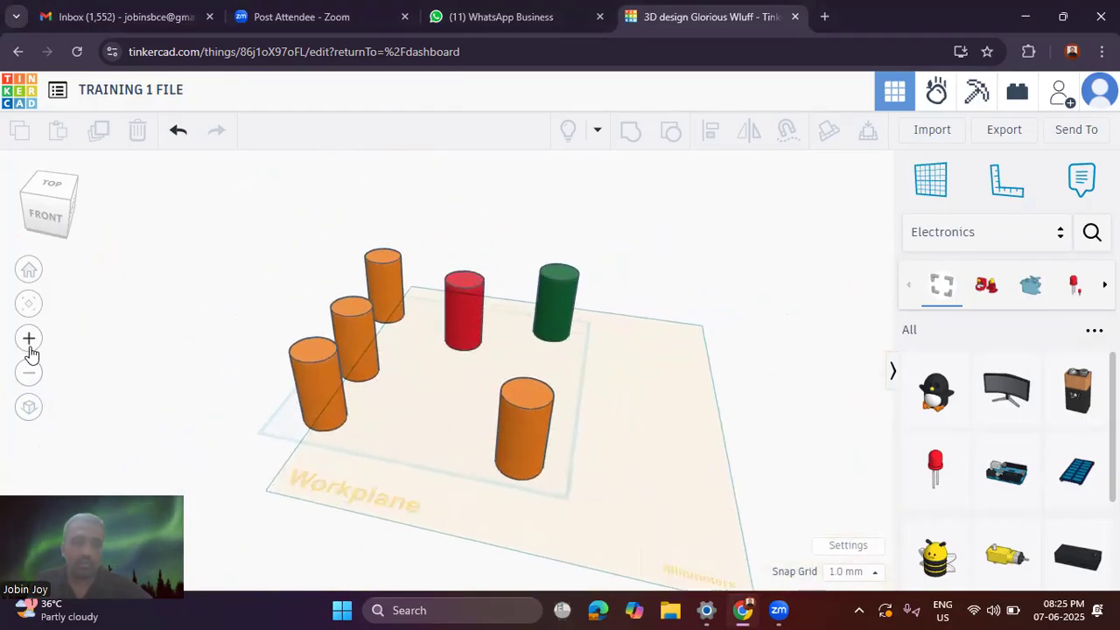
click(29, 341)
click(30, 272)
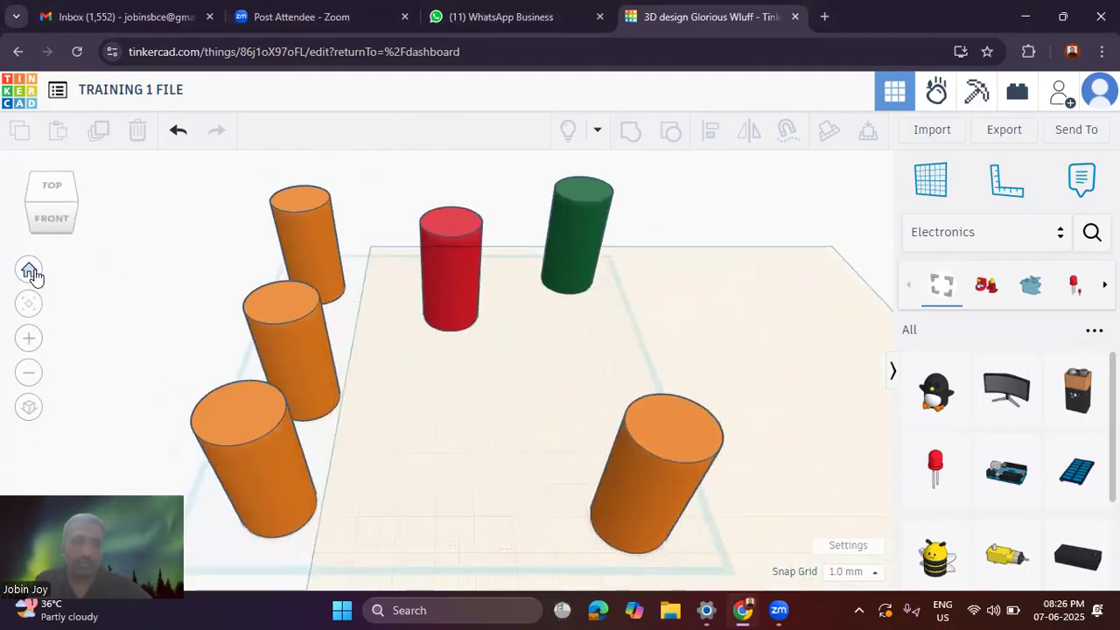
click(30, 305)
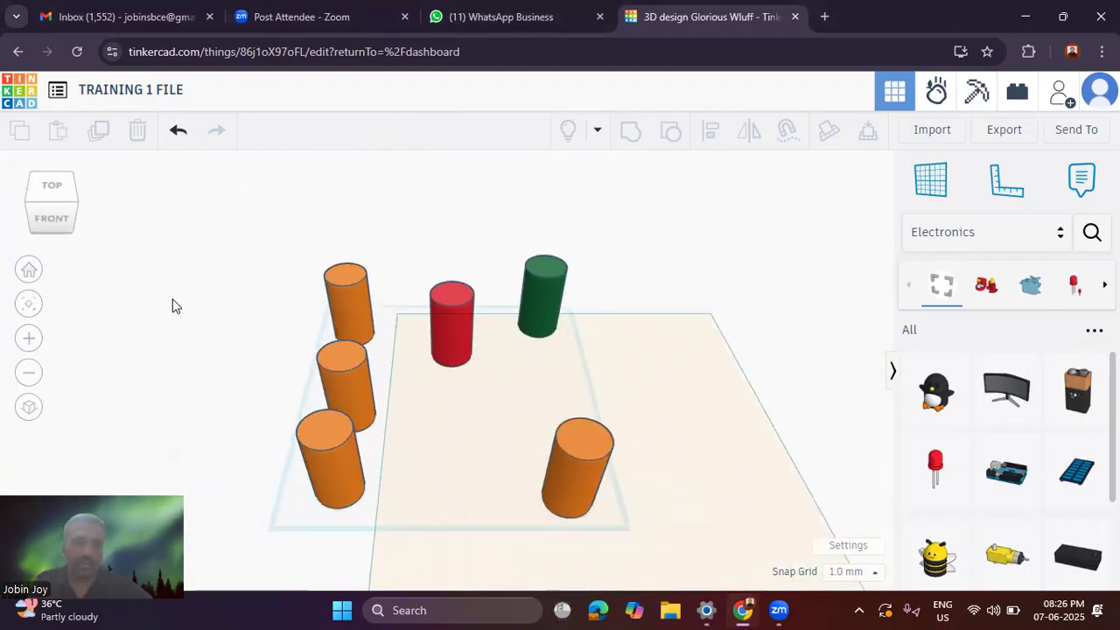
Step: Fit the view to the red cylinder, return to the home view, and deselect the cylinder
click(455, 324)
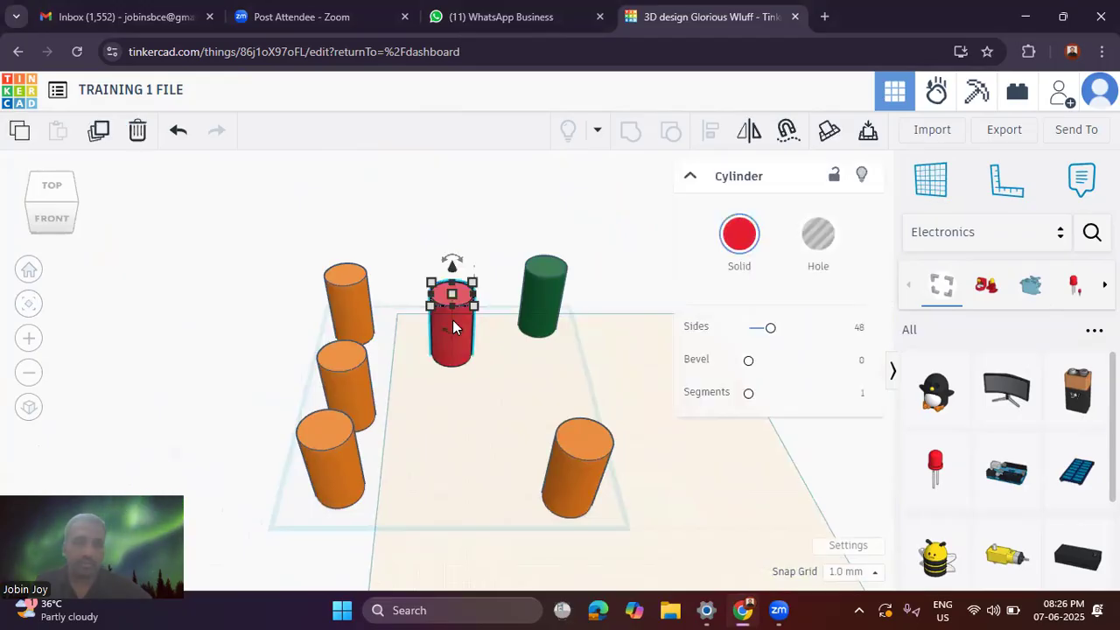
click(29, 304)
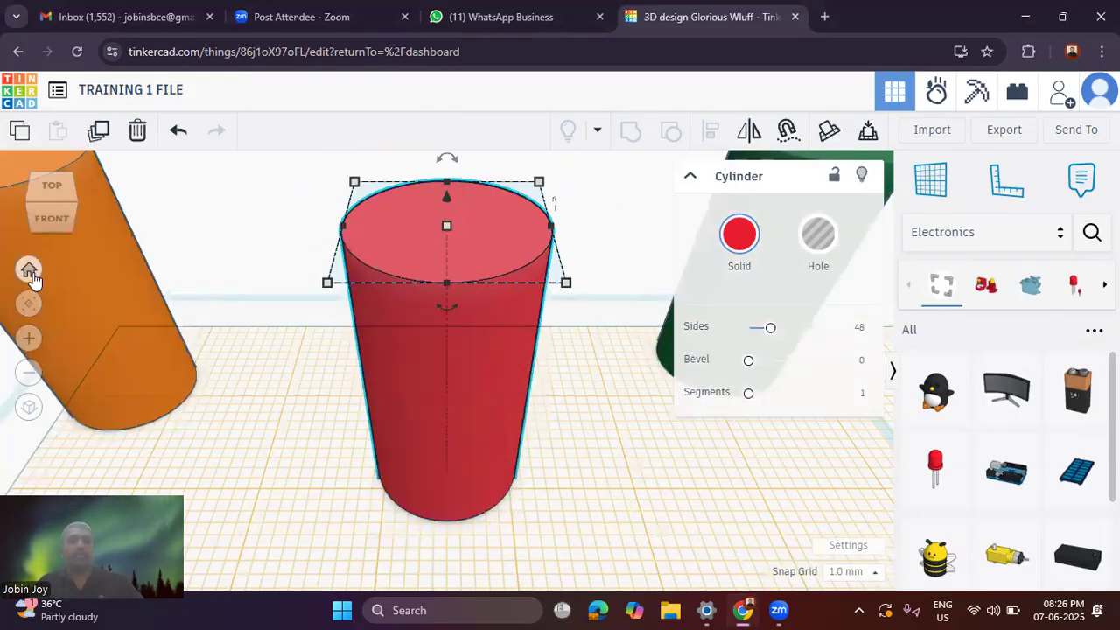
click(29, 269)
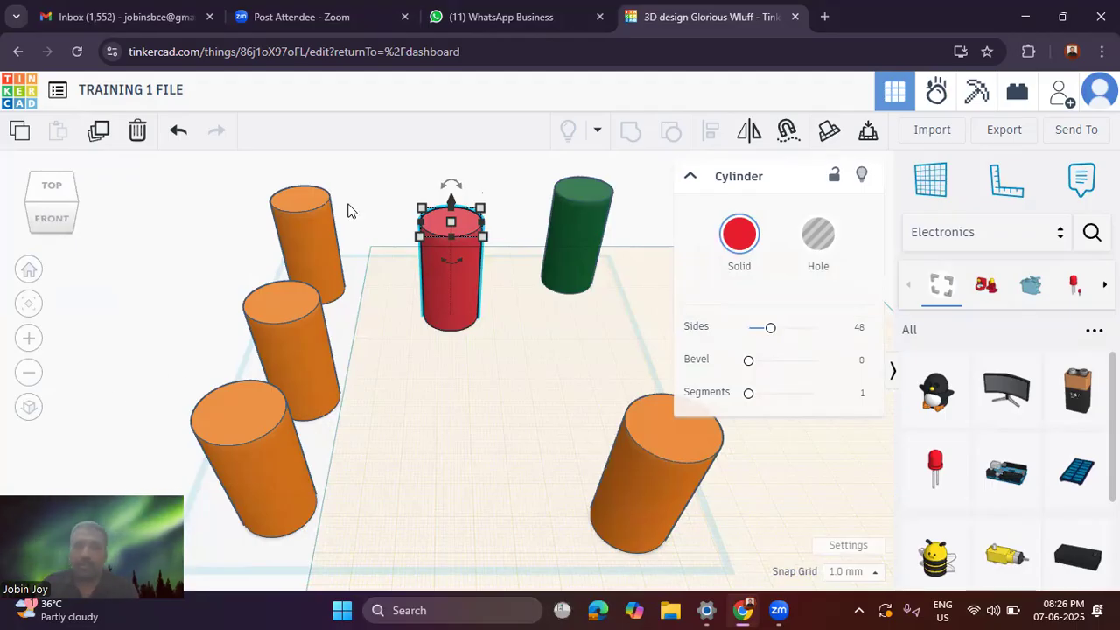
click(519, 341)
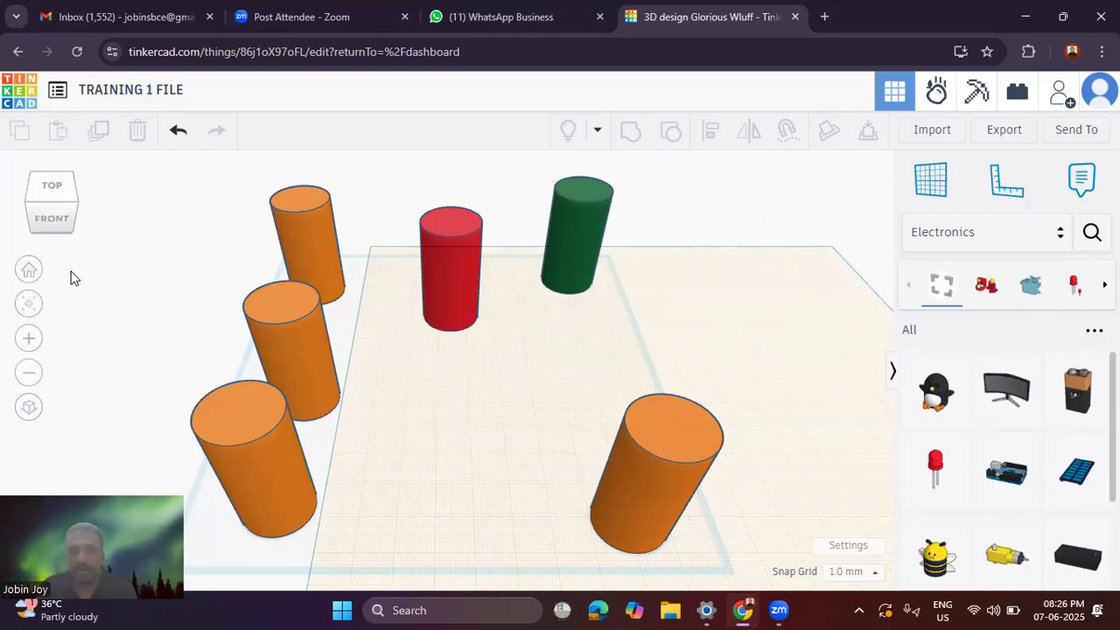
Step: Examine the cylinders from the front and from several angled viewpoints, and return to the home view
click(52, 218)
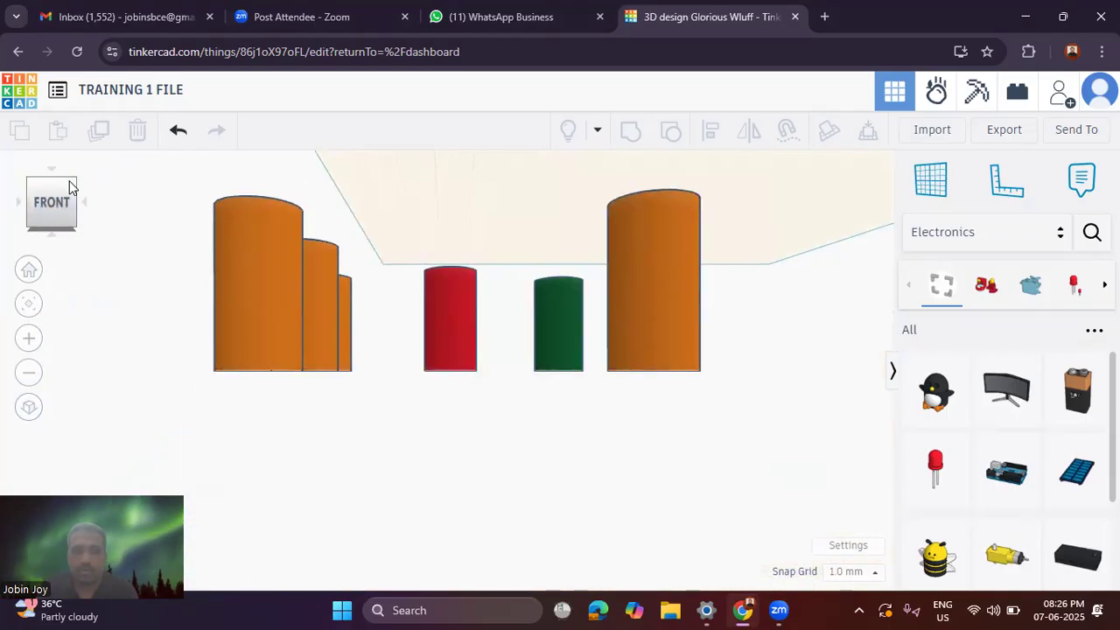
click(72, 182)
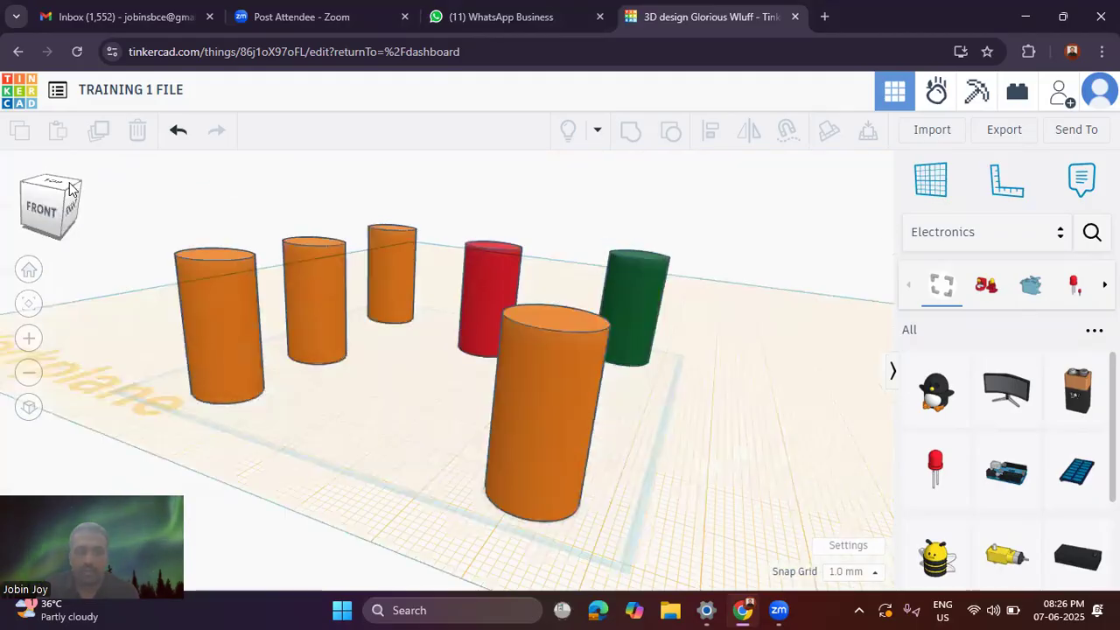
click(67, 209)
drag(29, 182, 72, 182)
click(29, 269)
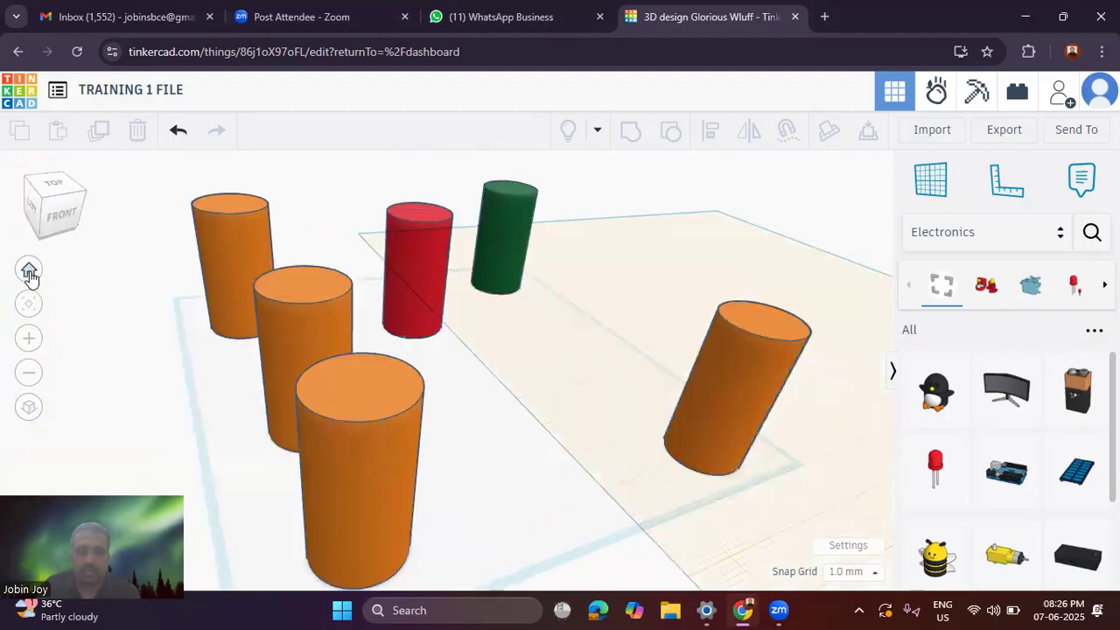
Step: Zoom in on the cylinders and zoom back out until the whole workplane fits in view
click(34, 345)
click(35, 345)
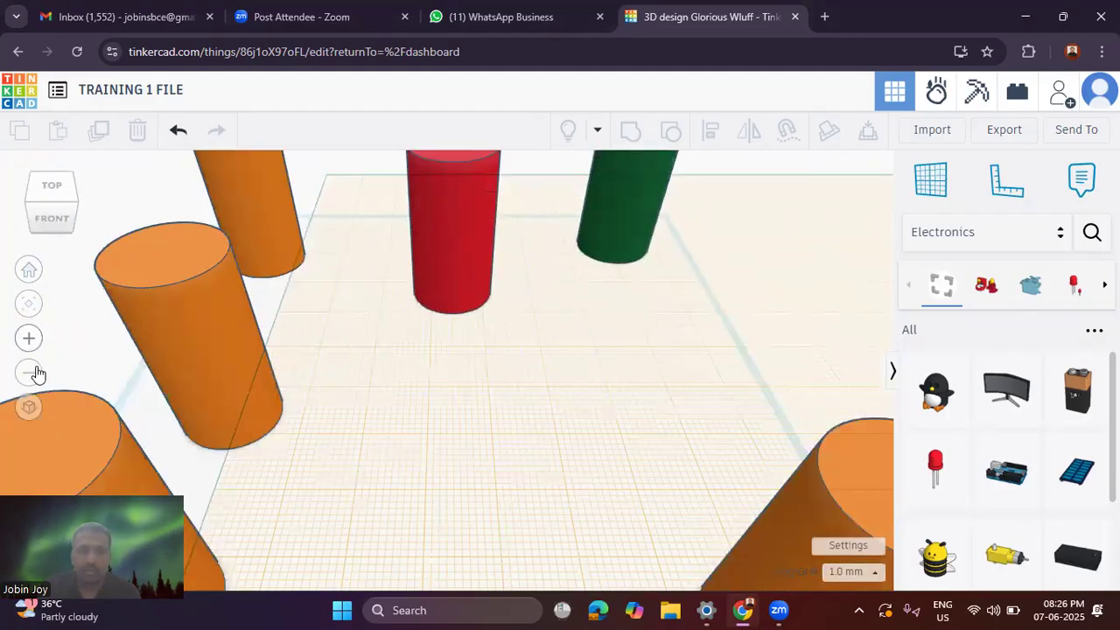
click(40, 374)
click(40, 373)
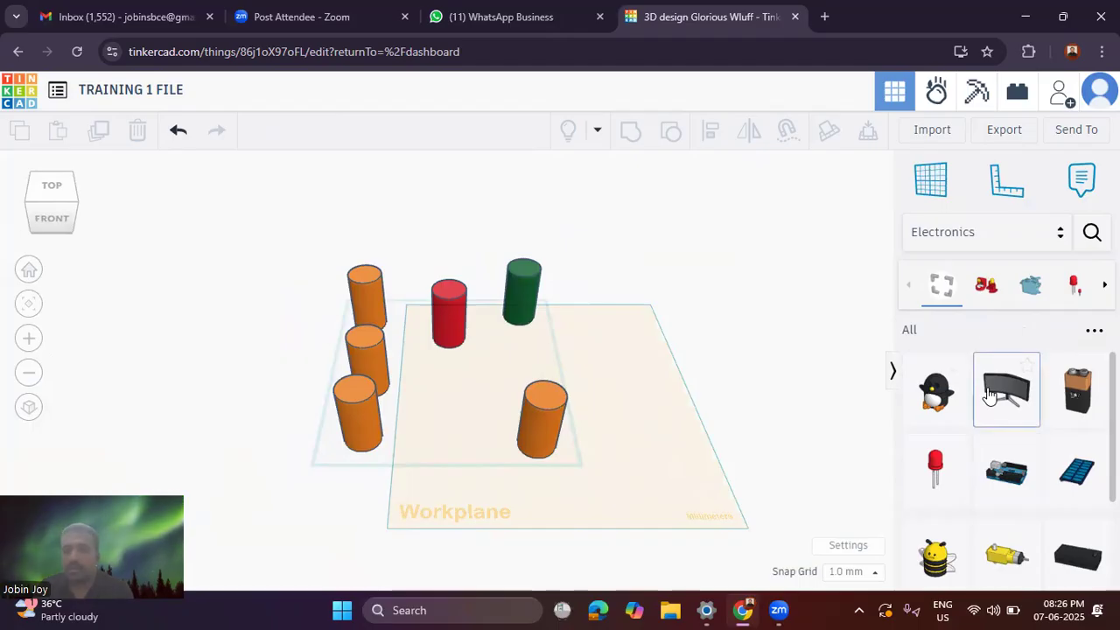
Step: Select the front right orange cylinder, the green cylinder and the red cylinder to view their shape properties, ending on the orange one
click(542, 408)
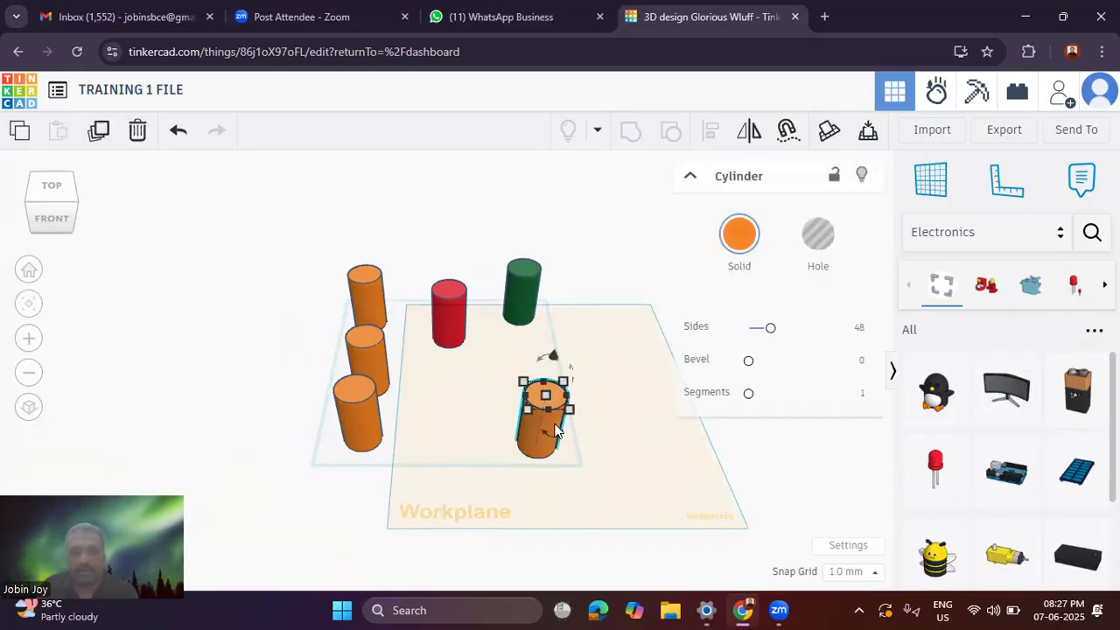
click(585, 421)
click(543, 423)
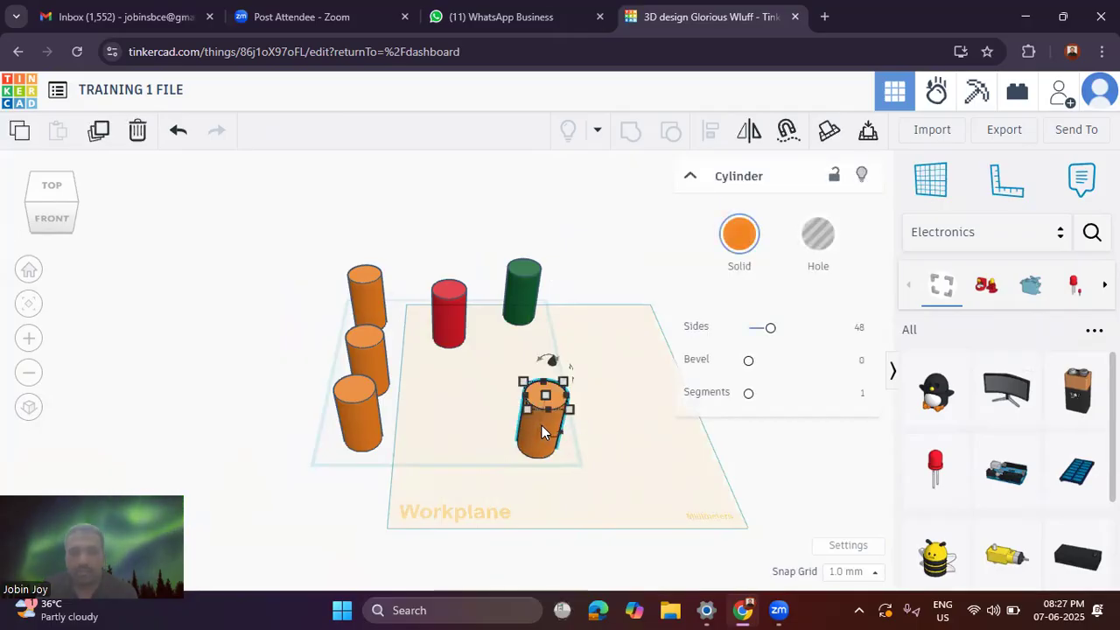
click(539, 428)
click(436, 467)
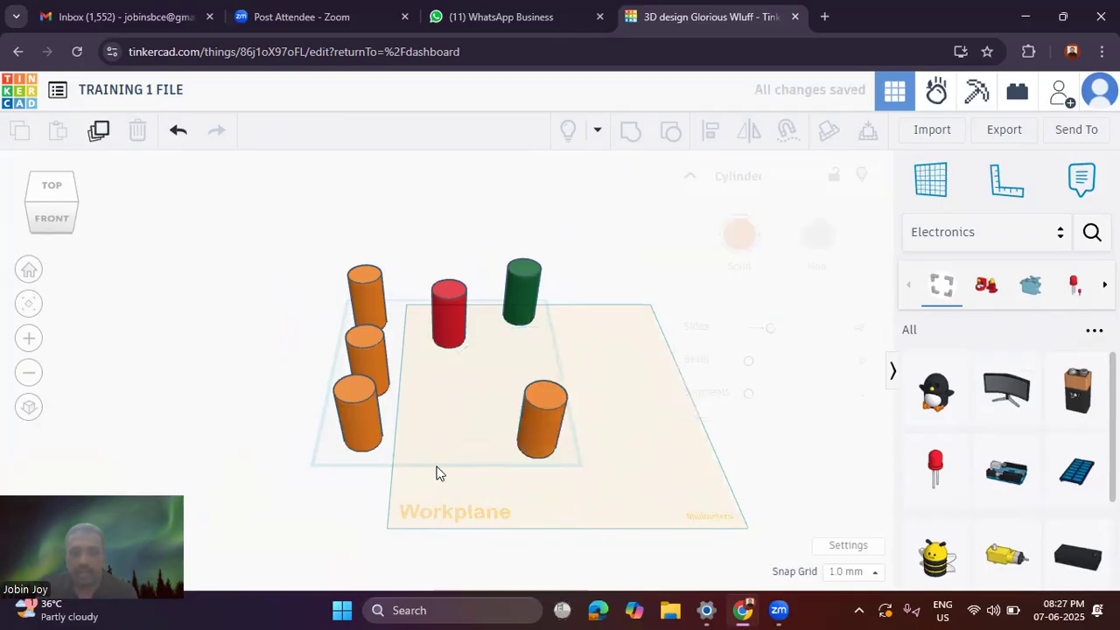
click(540, 430)
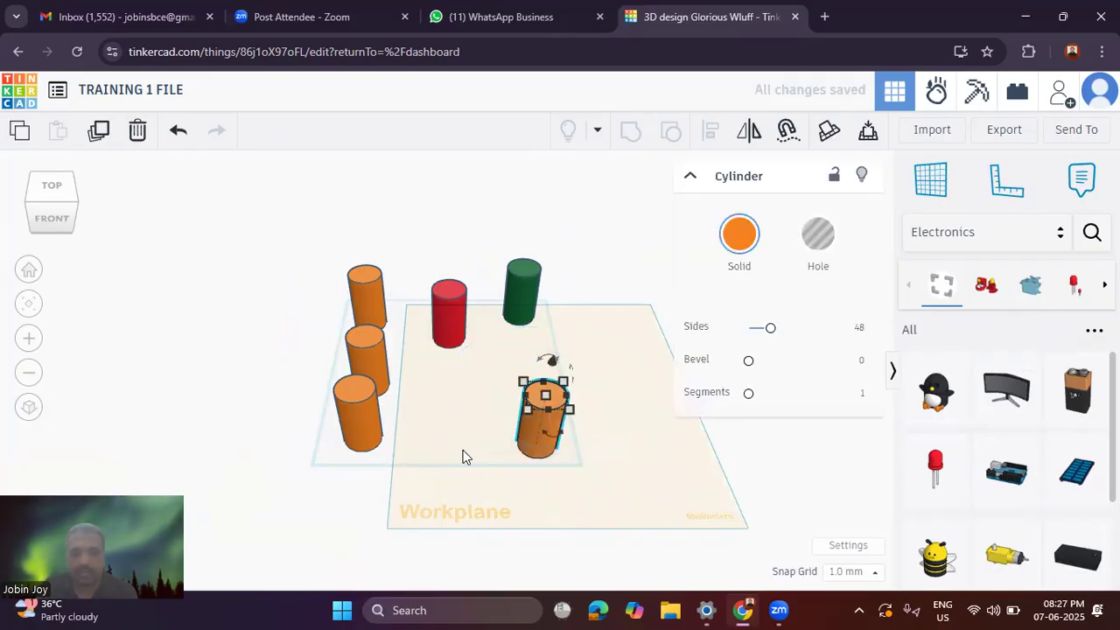
click(547, 310)
click(527, 306)
click(538, 425)
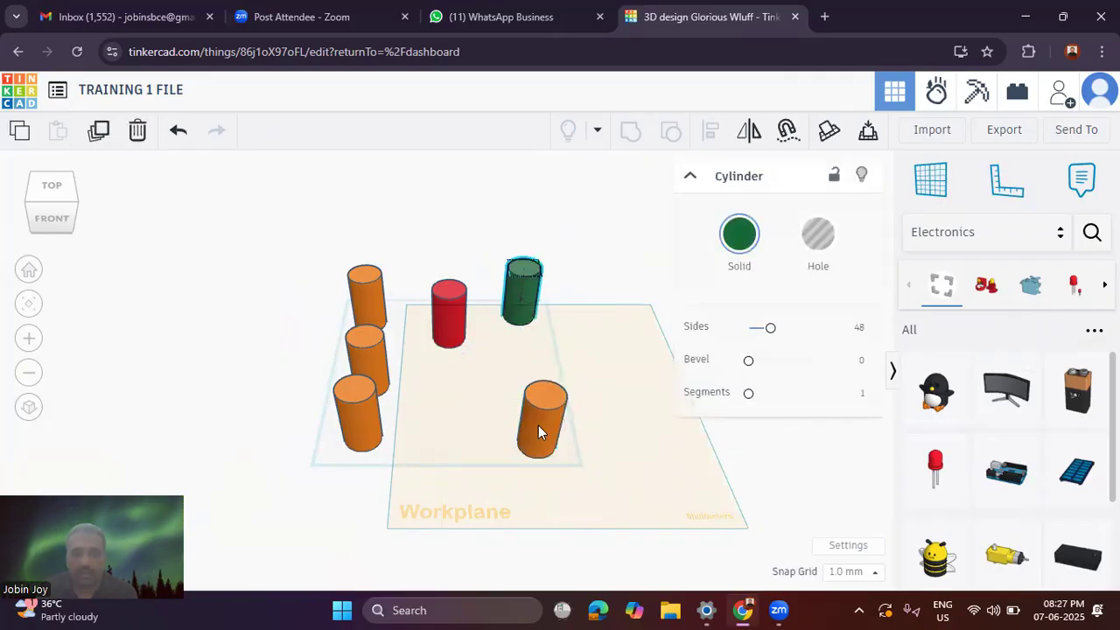
click(452, 337)
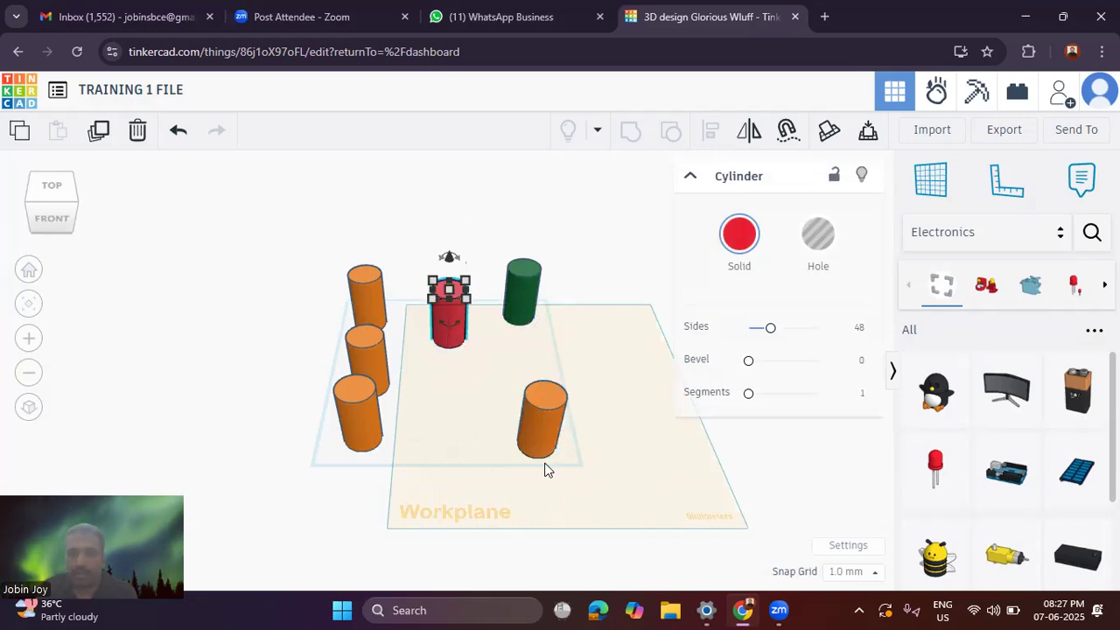
click(542, 430)
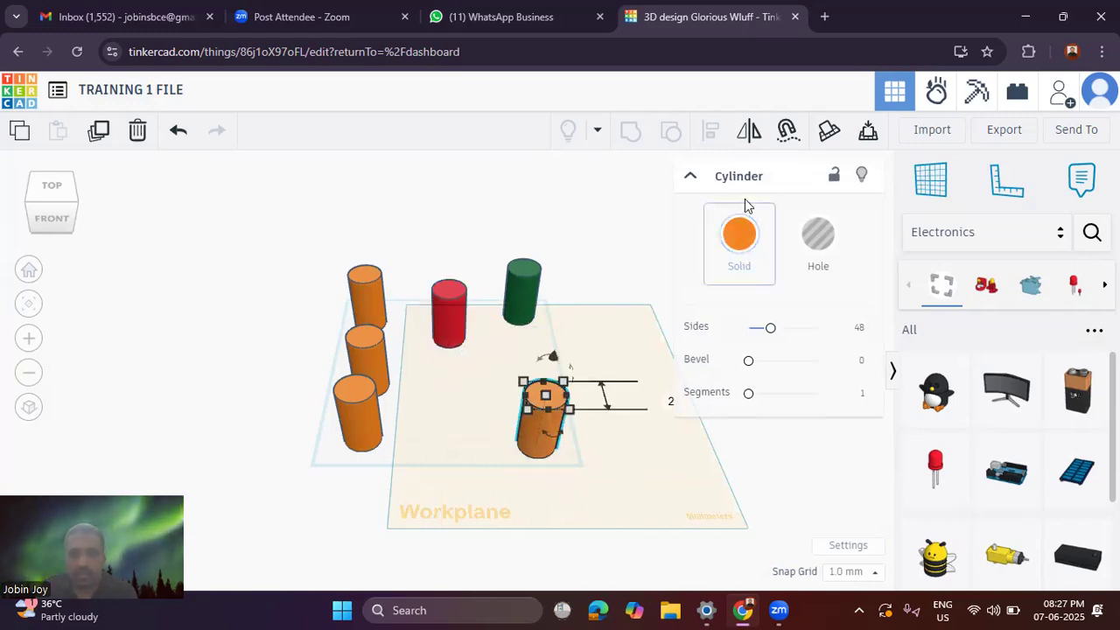
Step: Collapse and expand the orange cylinder's shape properties repeatedly, leave them expanded, and deselect and reselect the cylinder
click(691, 177)
click(692, 179)
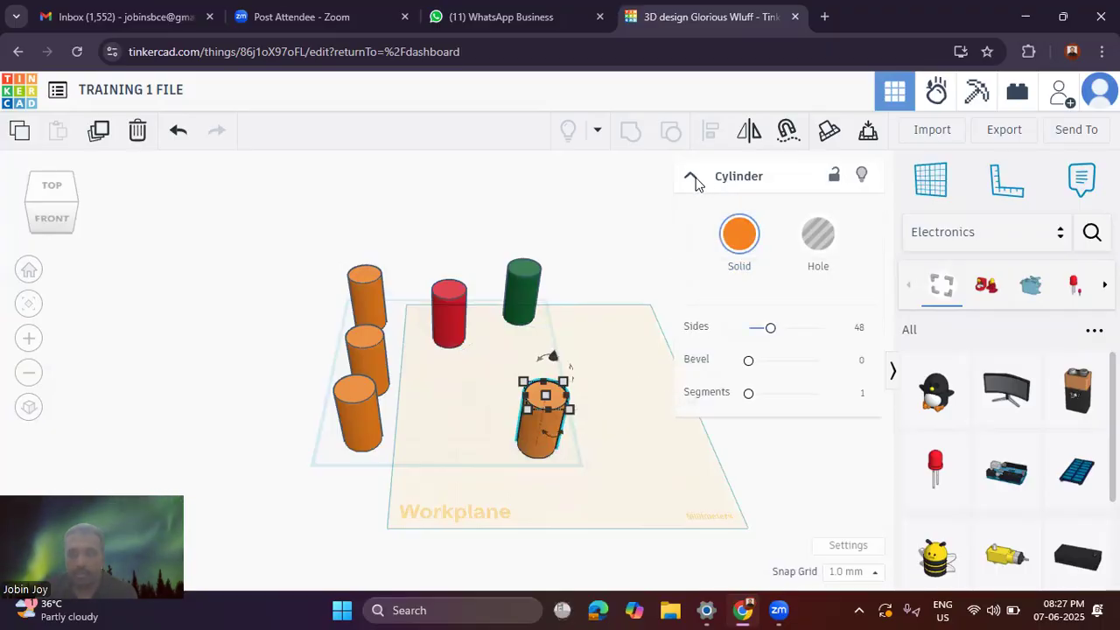
click(692, 178)
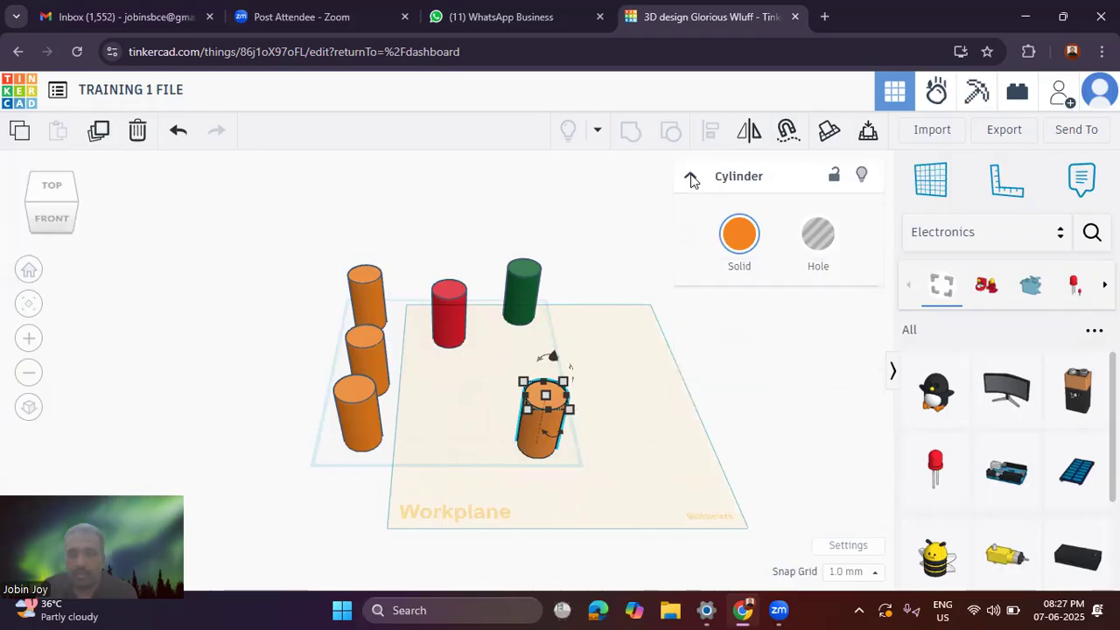
click(691, 178)
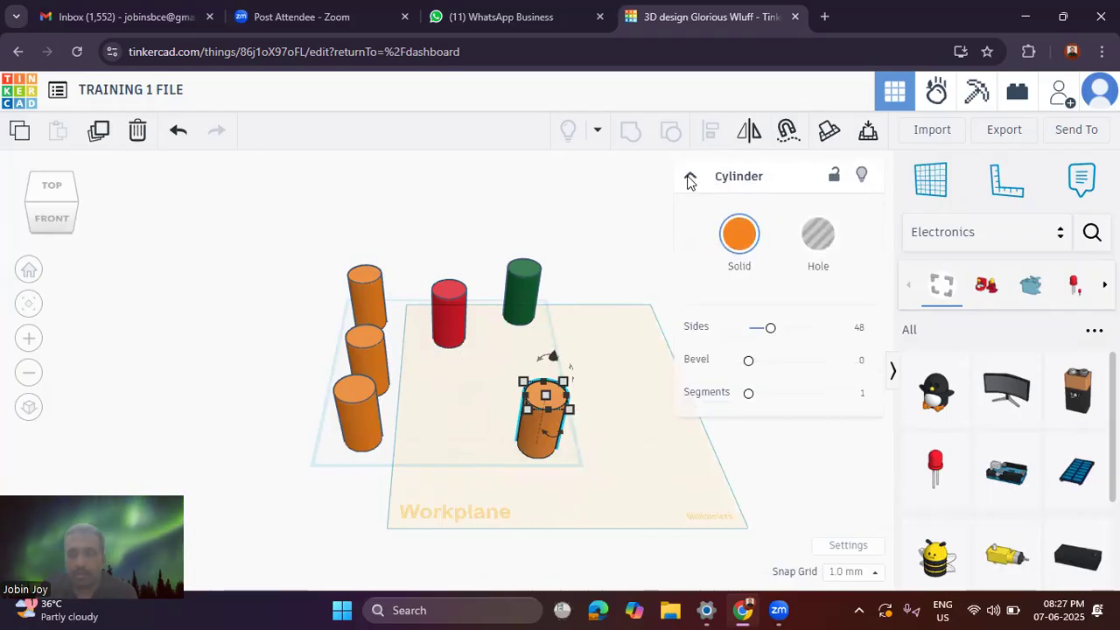
click(691, 178)
click(691, 179)
click(690, 179)
click(690, 178)
click(691, 184)
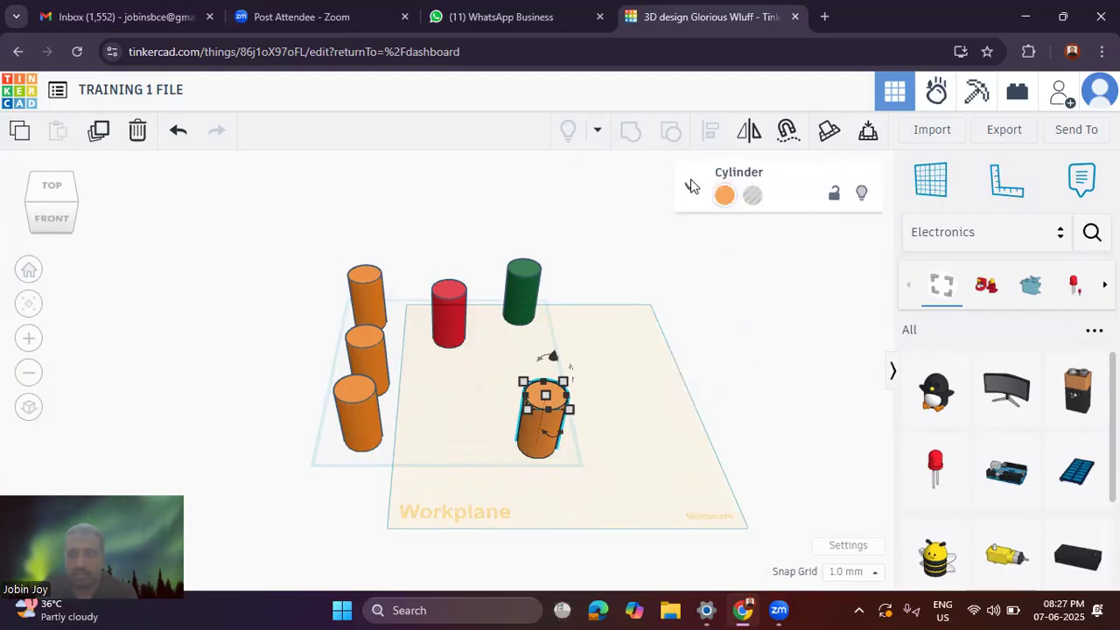
click(690, 182)
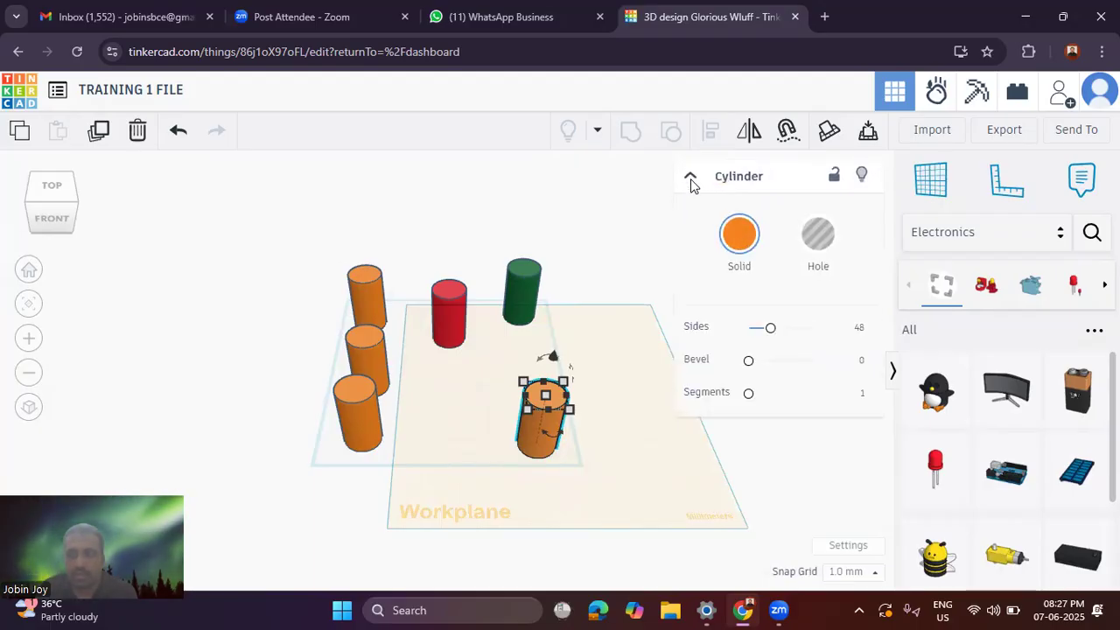
click(690, 181)
click(690, 182)
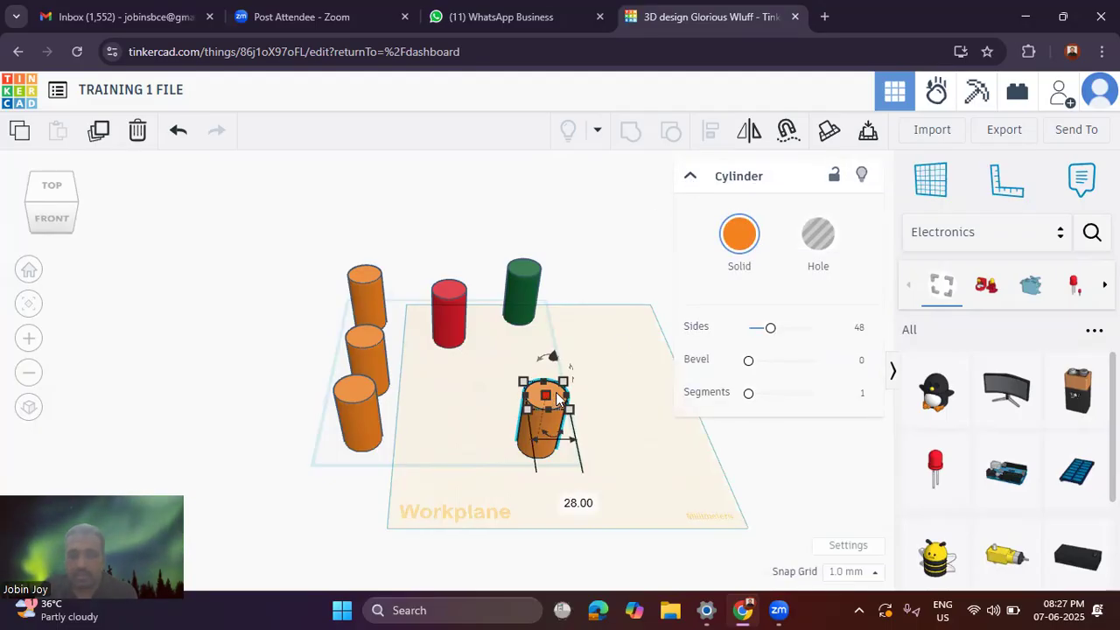
click(627, 325)
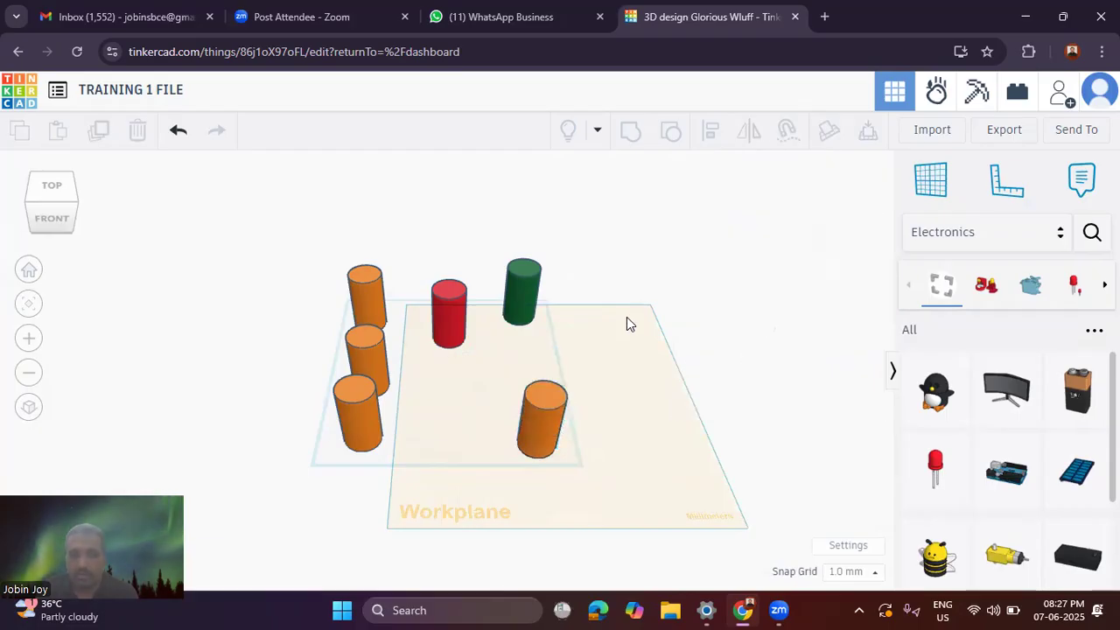
click(542, 428)
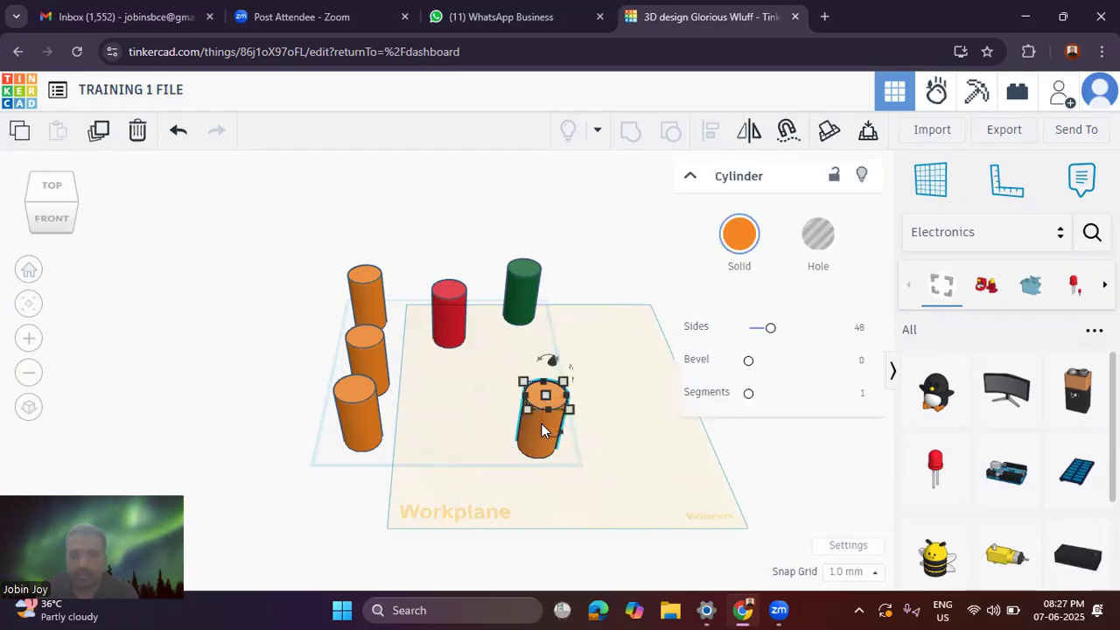
Step: Deselect the orange cylinder, rotate the view to see the cylinders from the left side, and return to the home view
click(617, 327)
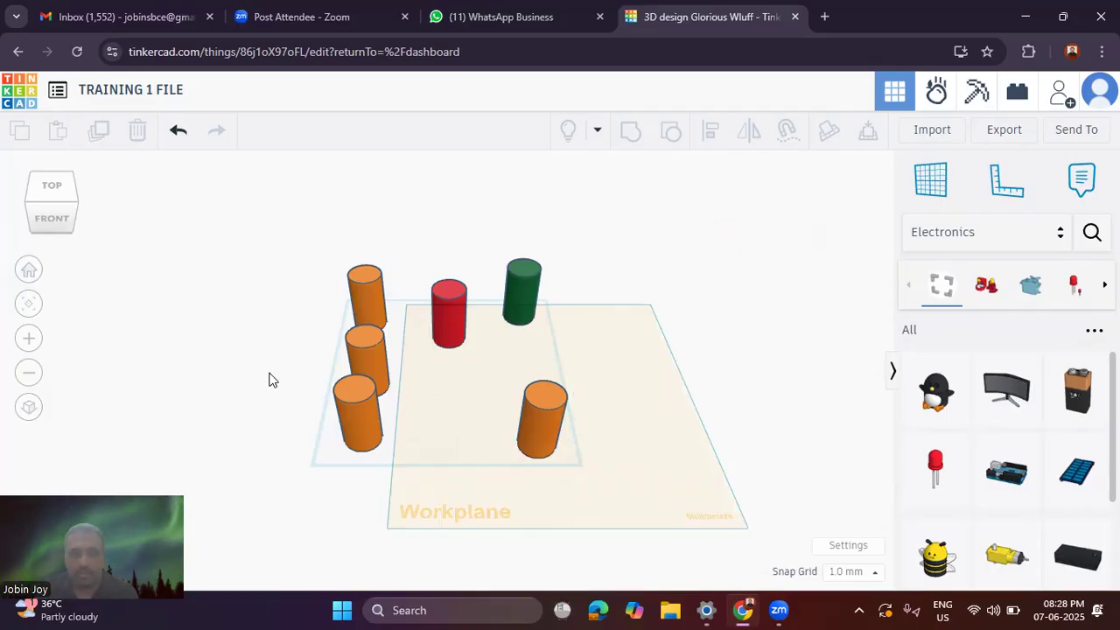
click(73, 208)
drag(80, 198, 100, 210)
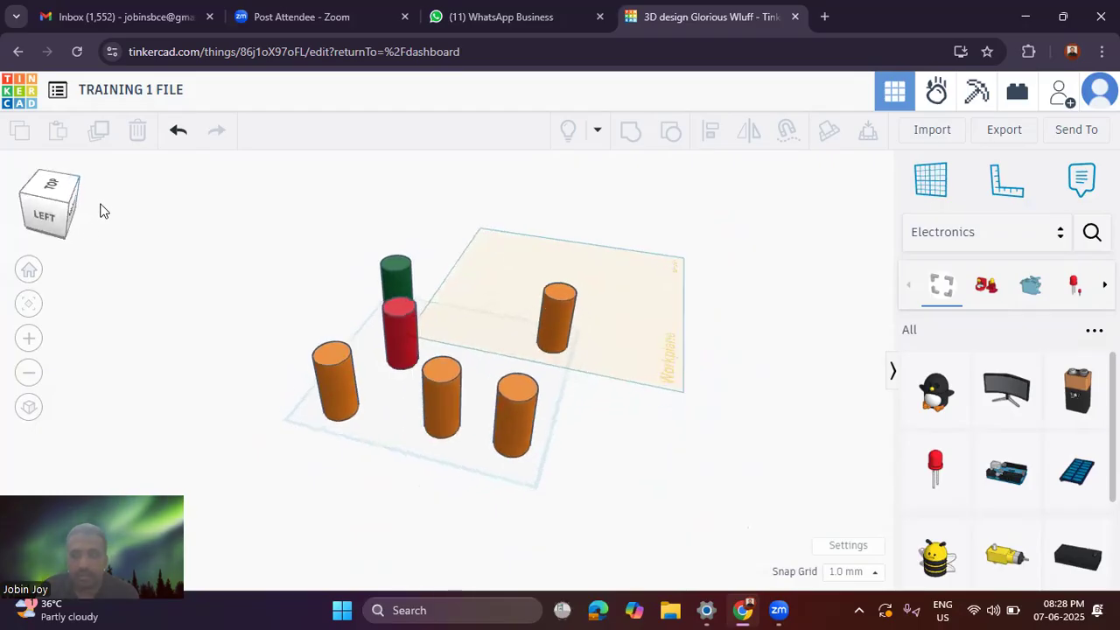
click(29, 271)
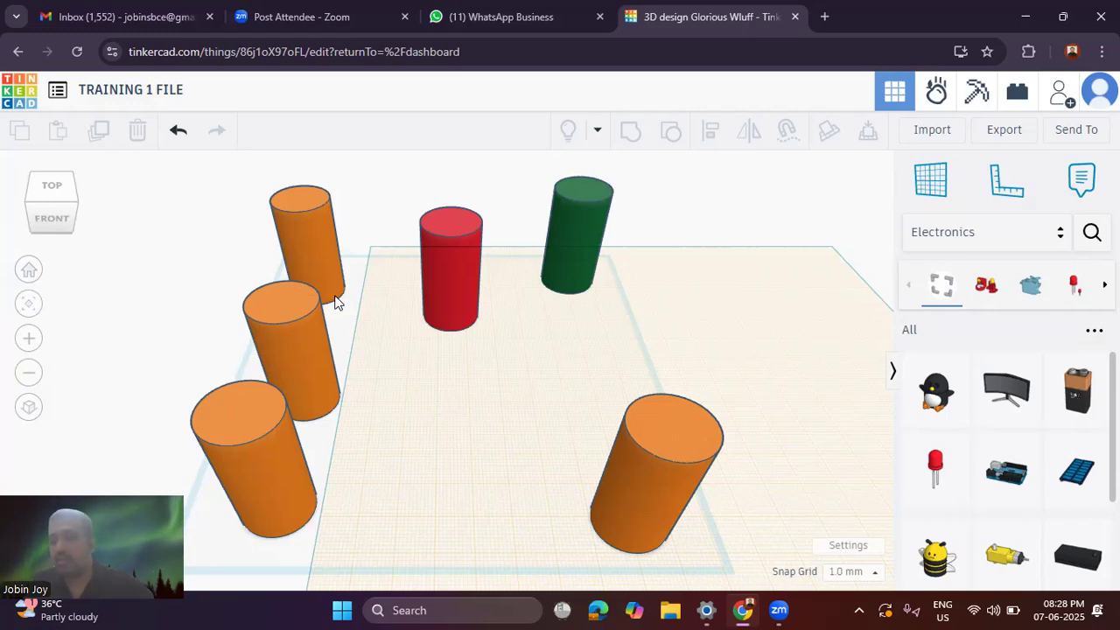
Step: Select the green cylinder, fit the view to it, and return to the home view
click(581, 228)
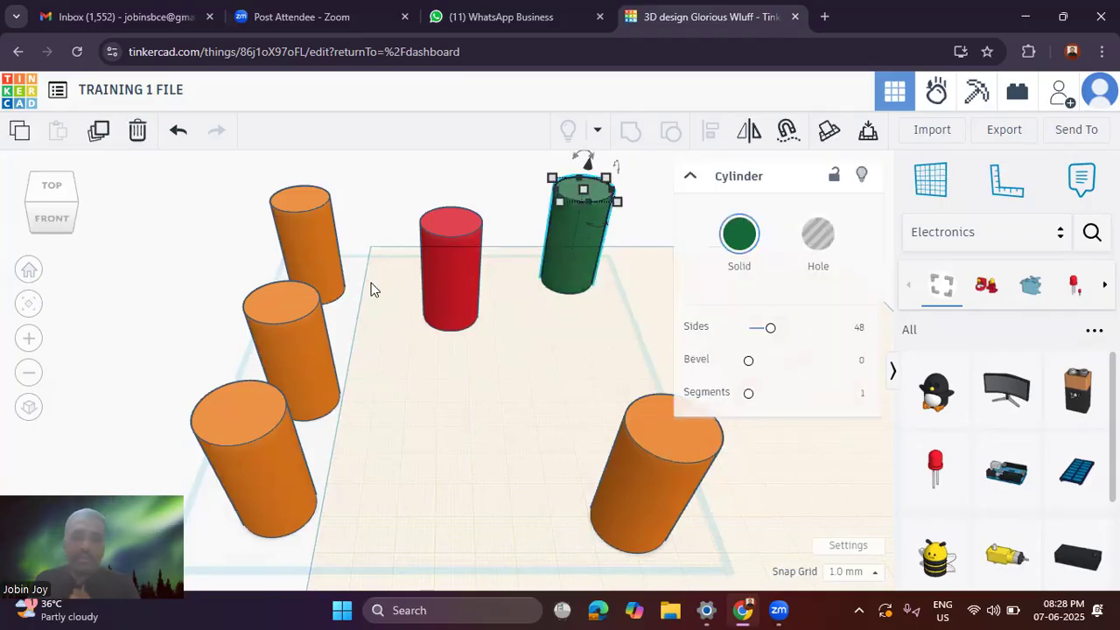
click(29, 304)
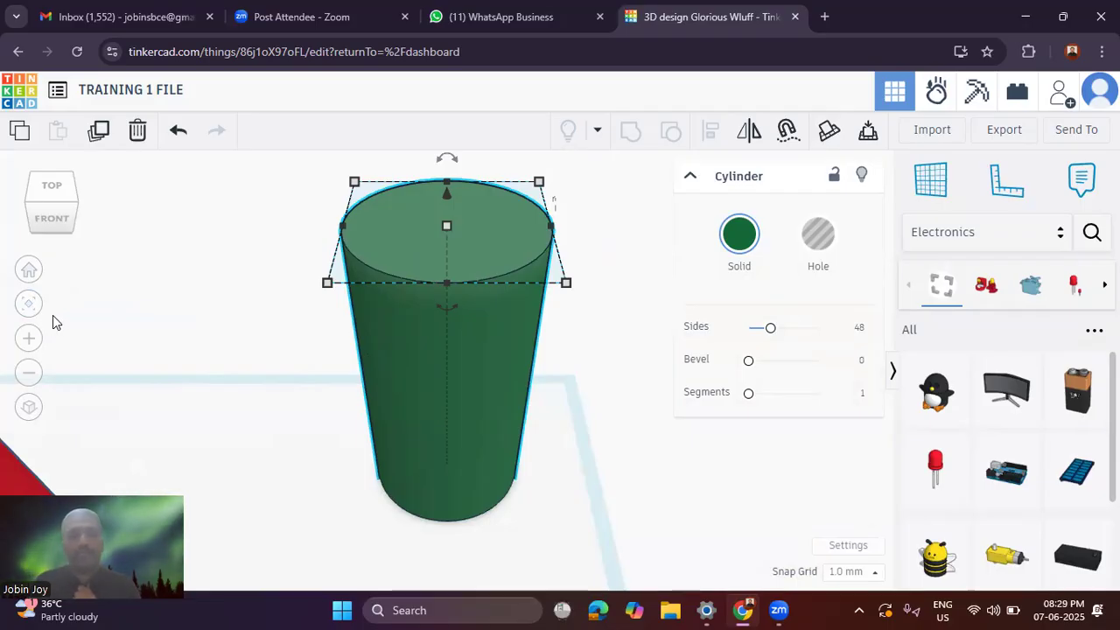
click(28, 271)
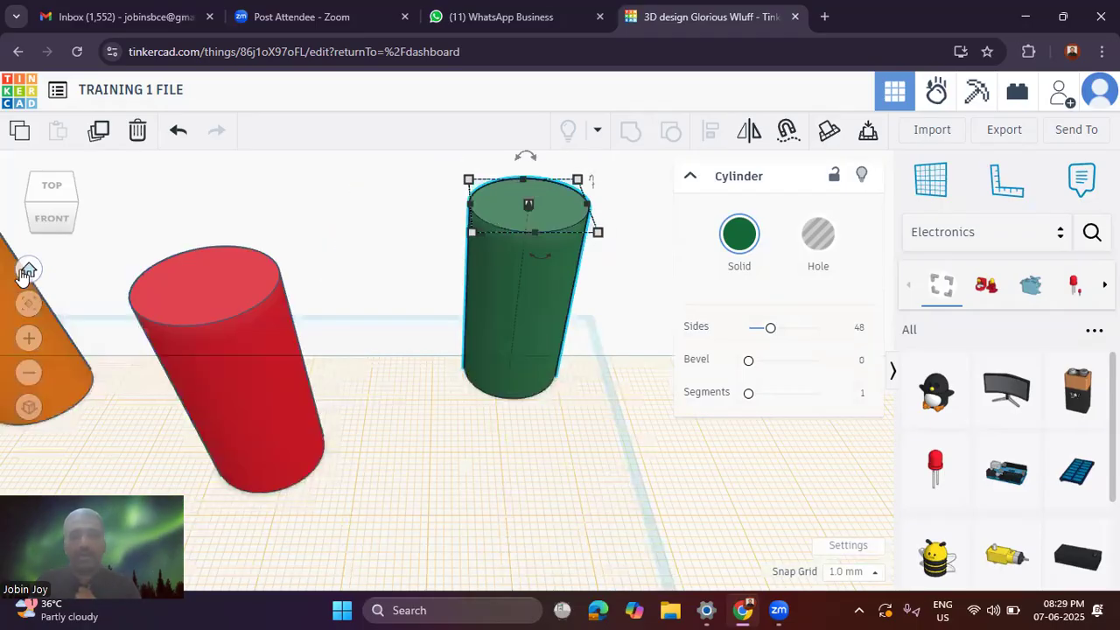
Step: Zoom in and out repeatedly to view the cylinders closer and farther away
click(29, 341)
click(30, 373)
click(30, 344)
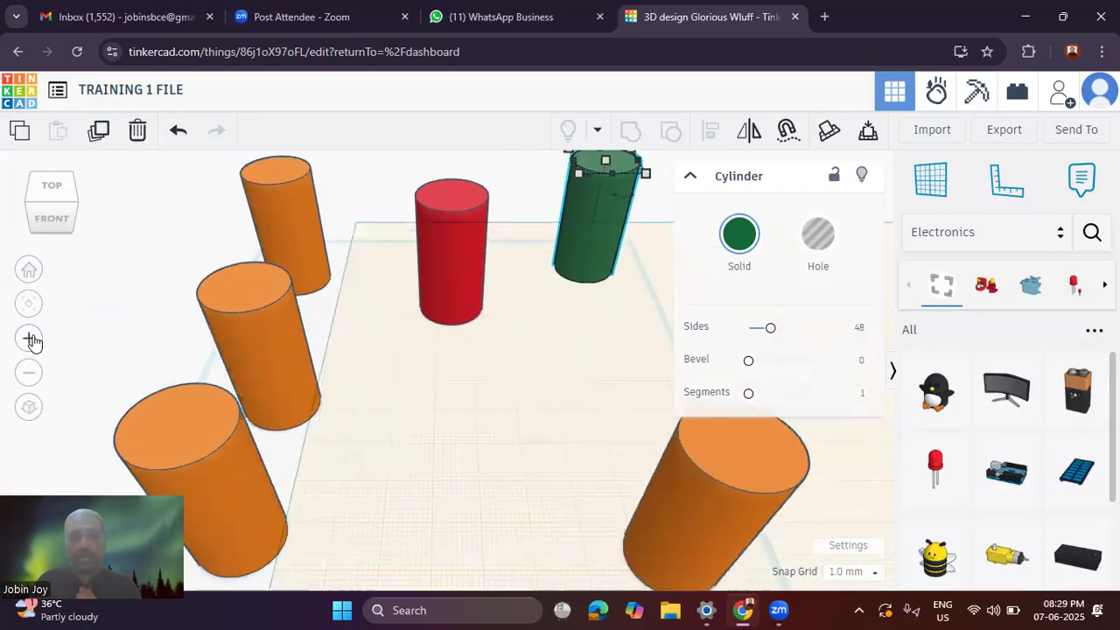
click(32, 343)
click(32, 372)
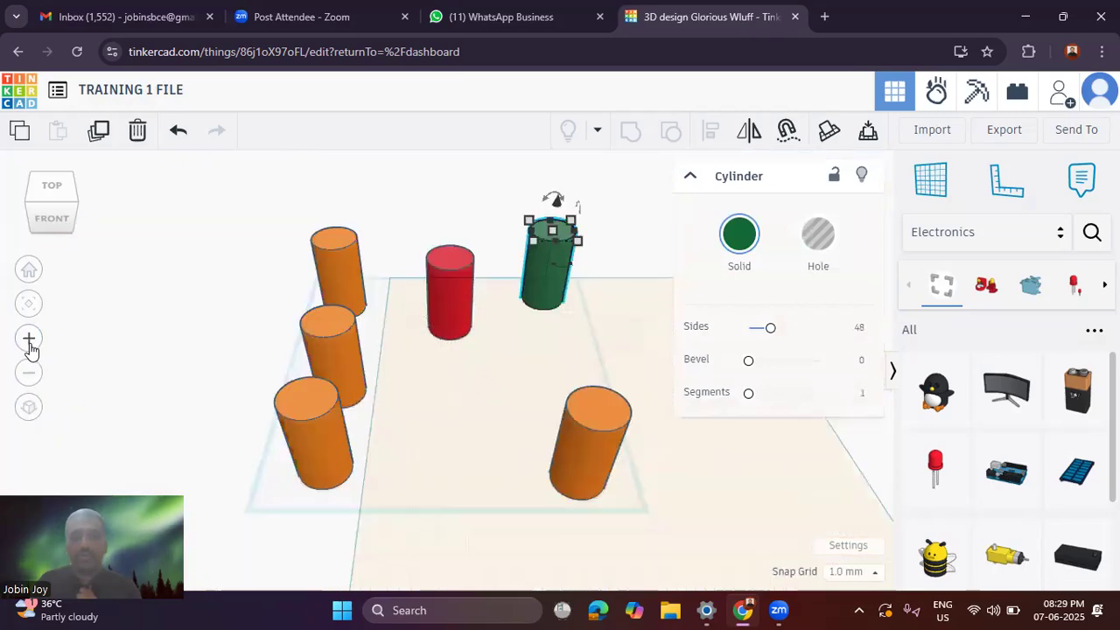
click(29, 343)
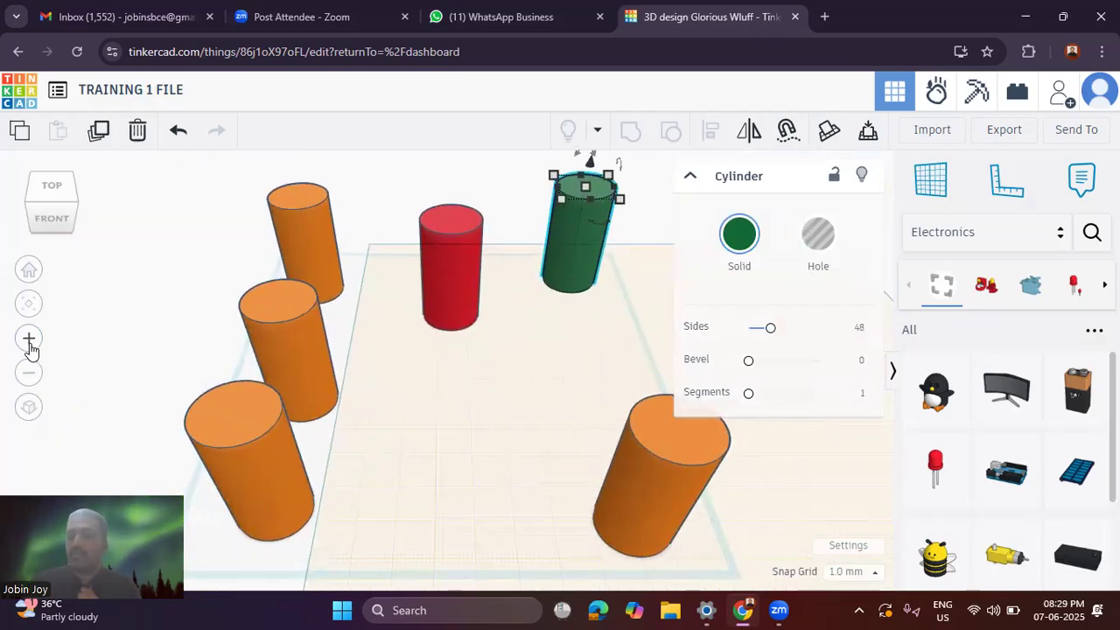
scroll(341, 325, up, 1)
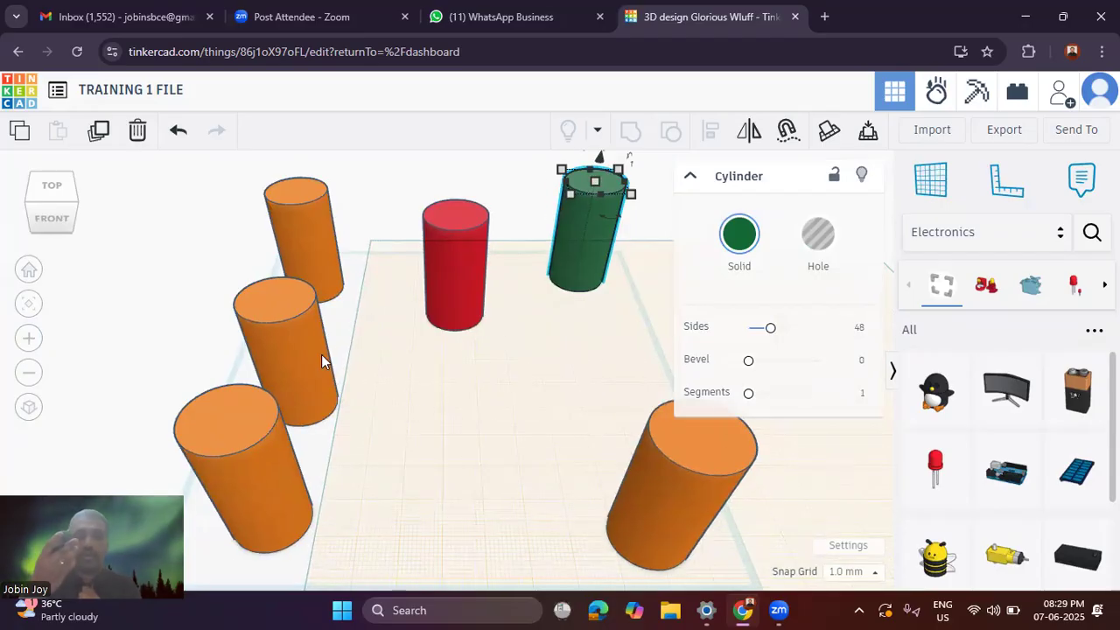
scroll(321, 354, down, 3)
scroll(321, 354, up, 1)
scroll(321, 355, down, 3)
scroll(321, 354, up, 2)
scroll(321, 354, up, 2)
scroll(321, 355, down, 1)
scroll(321, 354, up, 2)
scroll(321, 354, down, 1)
scroll(321, 354, up, 1)
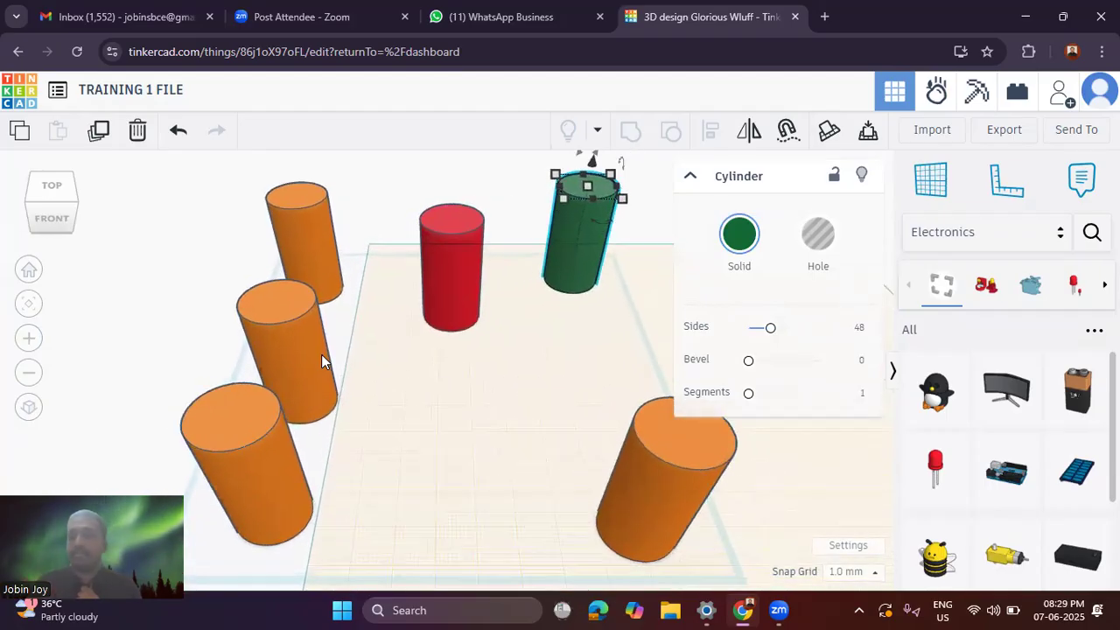
Step: Select the red cylinder, orbit around the cylinders to view them from several angles, and deselect the cylinder
click(461, 329)
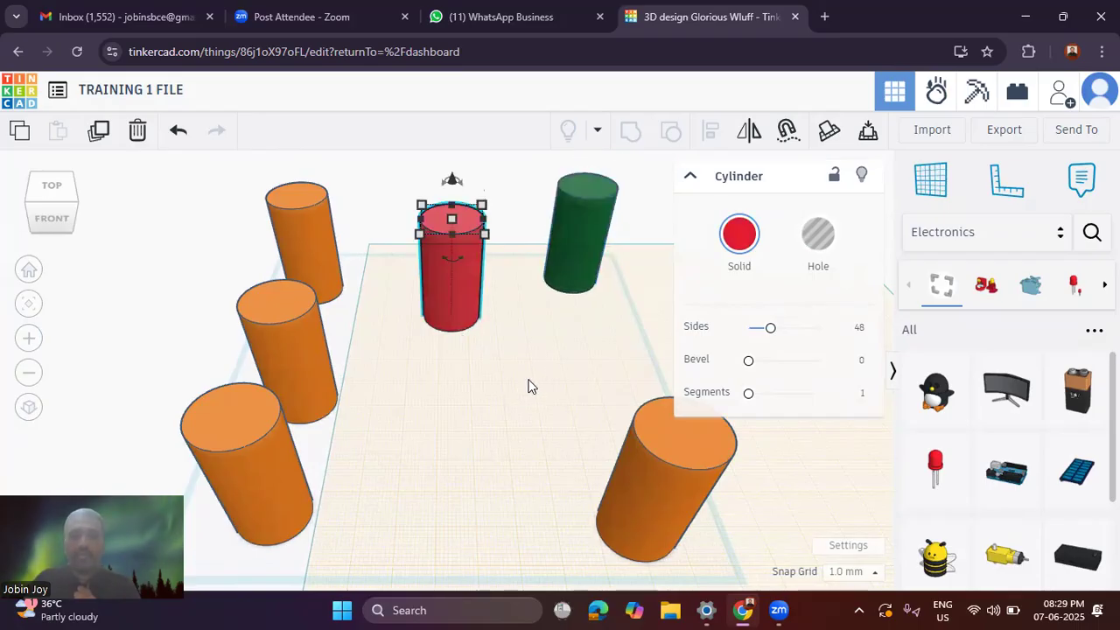
scroll(477, 330, down, 1)
scroll(476, 330, down, 1)
right_drag(516, 352, 420, 388)
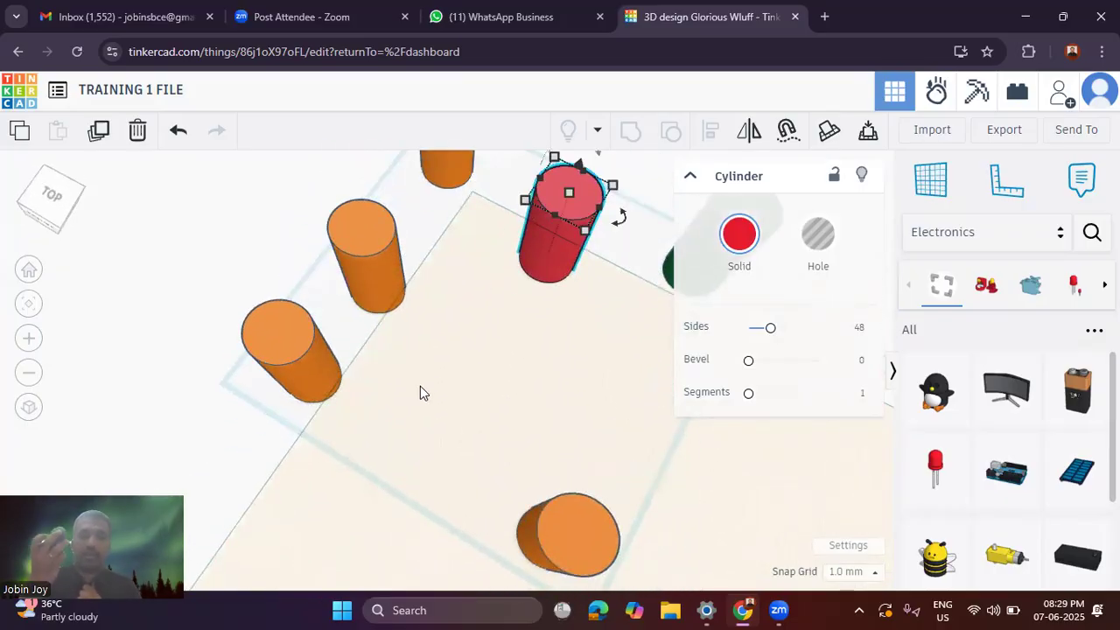
right_drag(533, 350, 561, 307)
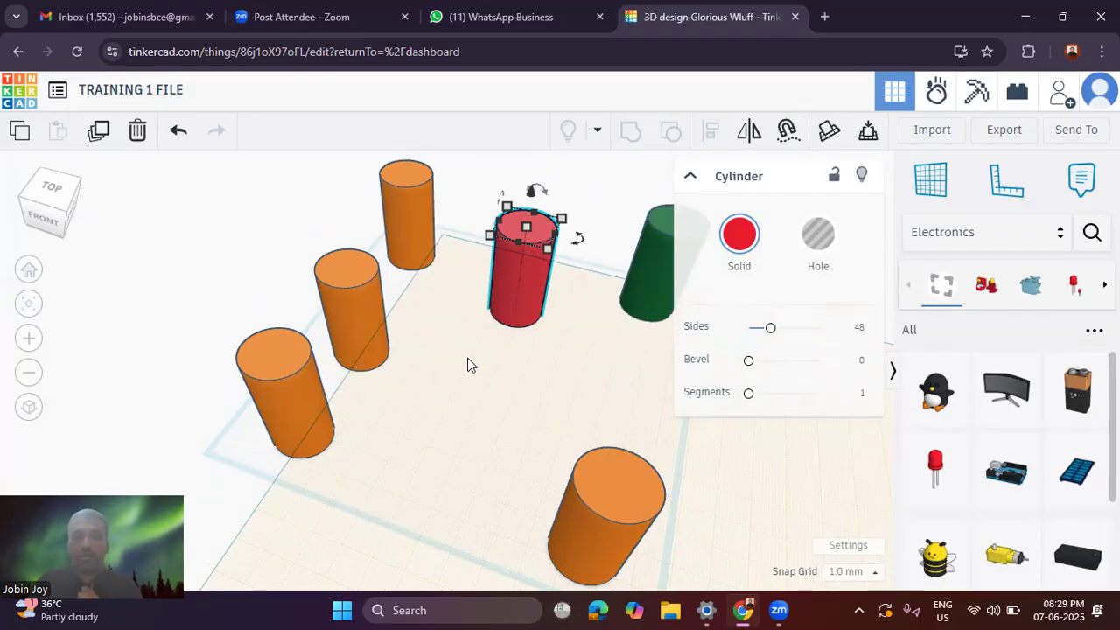
right_drag(371, 366, 515, 307)
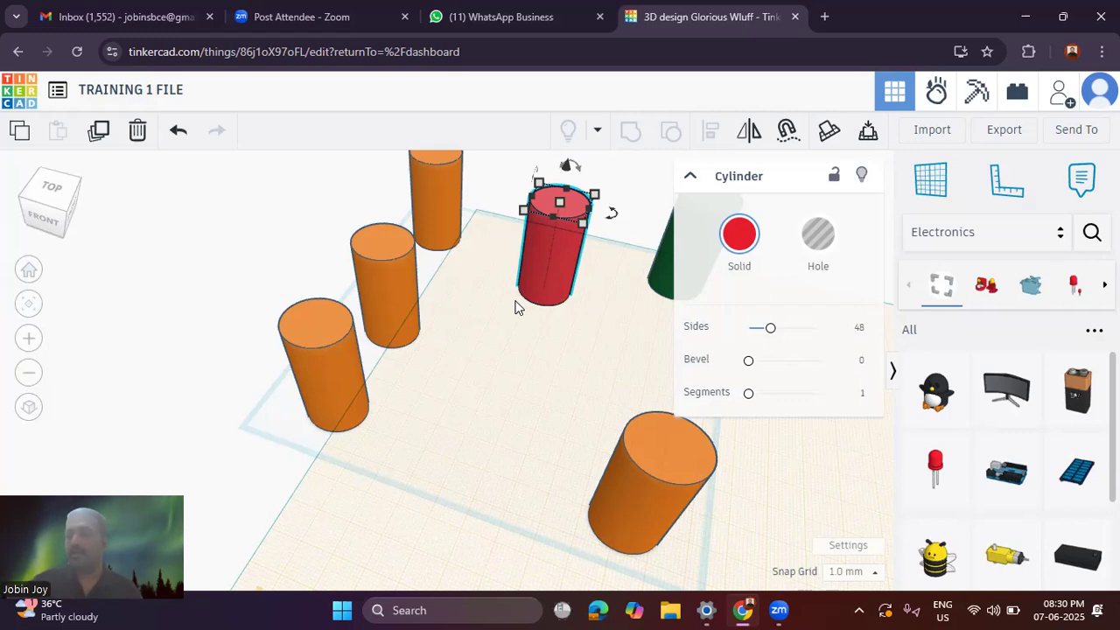
click(544, 369)
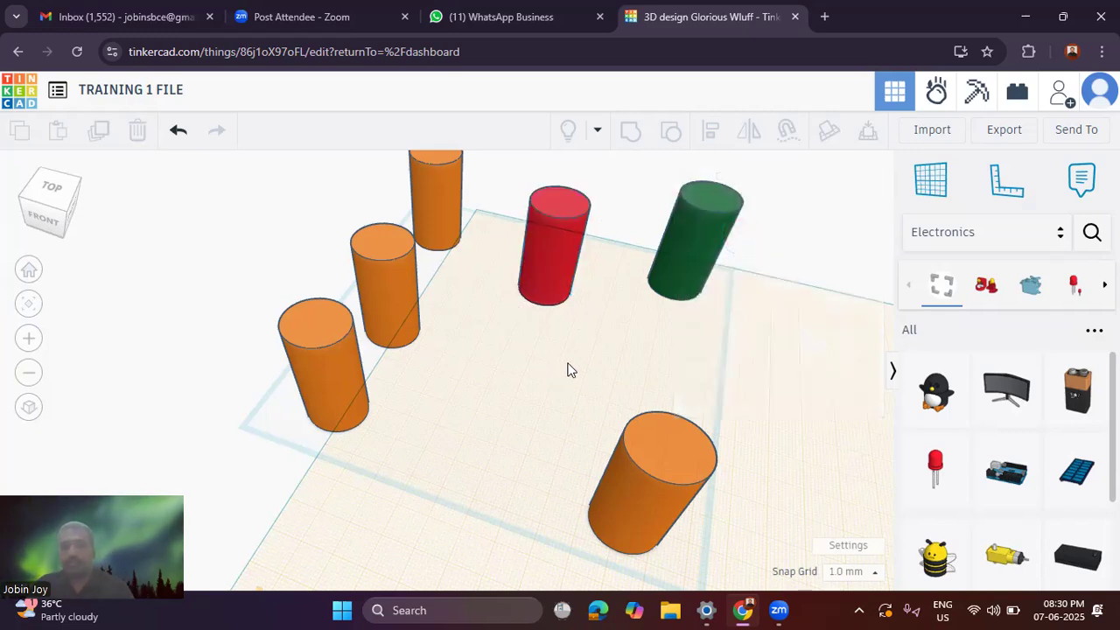
Step: Open the workspace settings and set the background color to the bright yellow preset
click(846, 547)
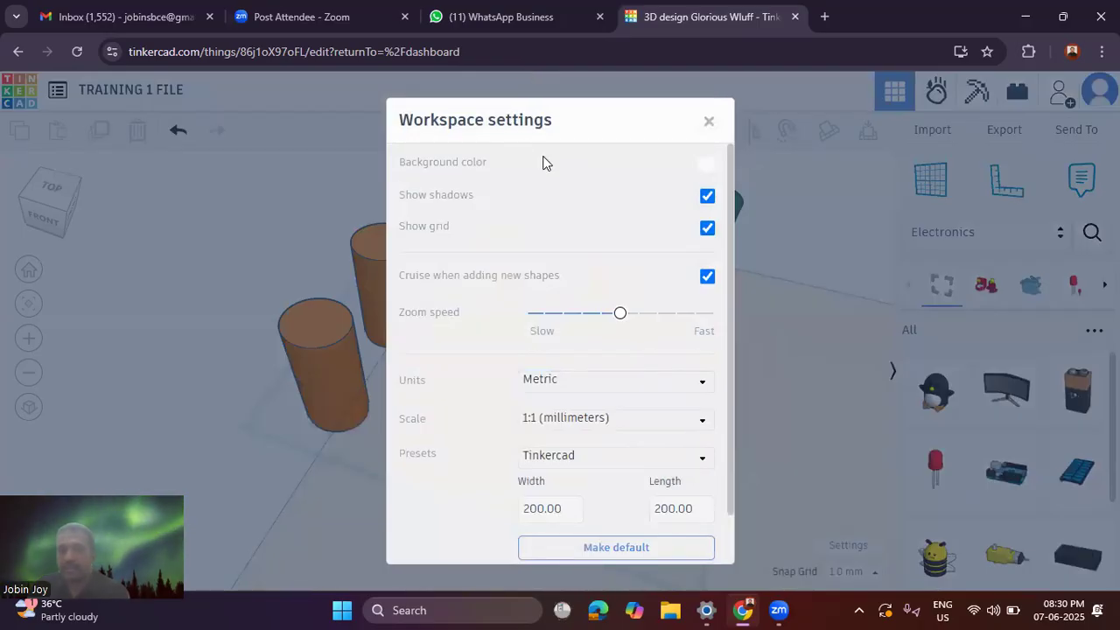
click(705, 166)
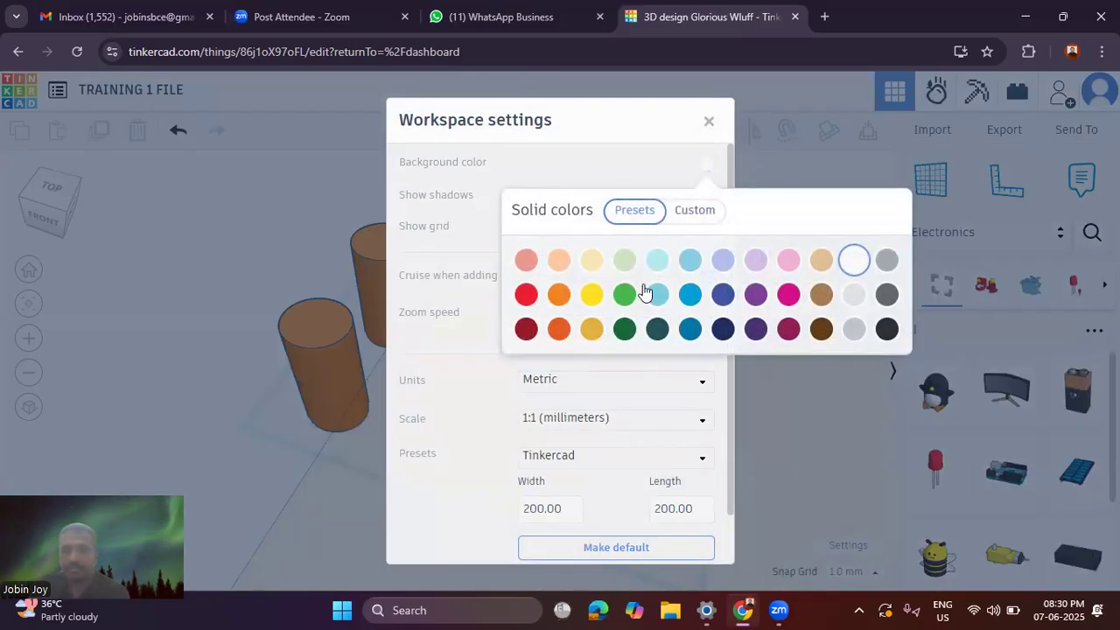
click(592, 295)
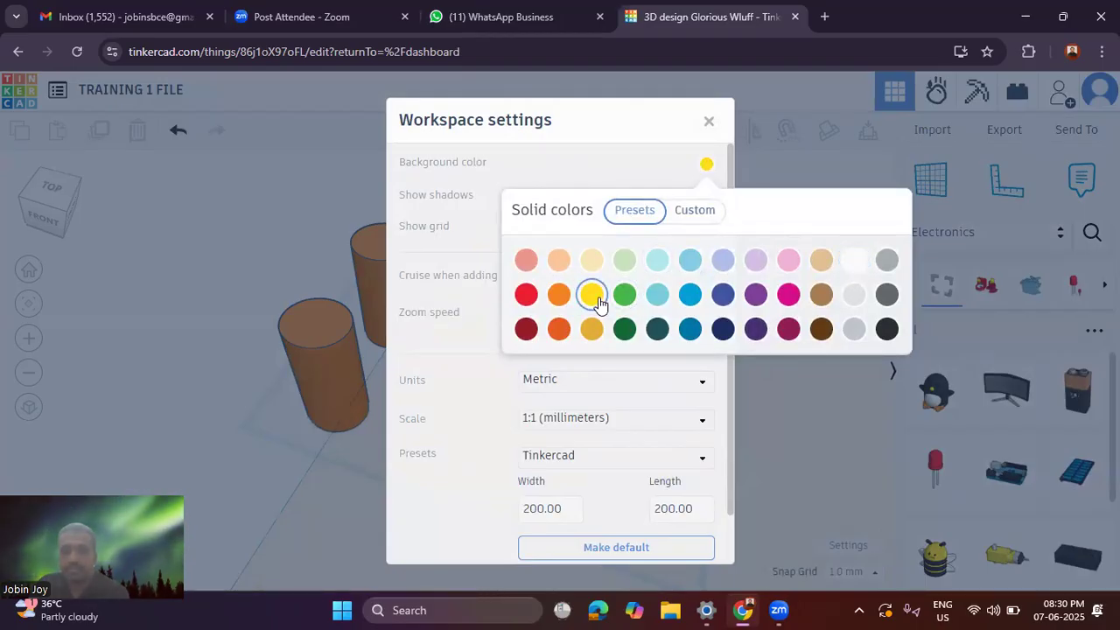
click(703, 165)
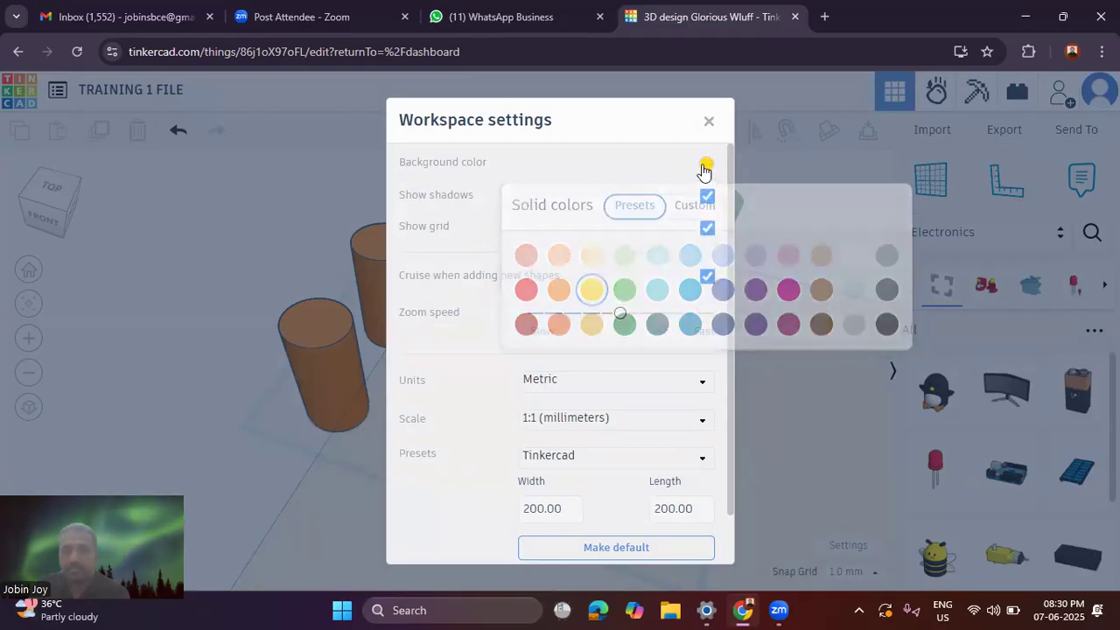
click(704, 166)
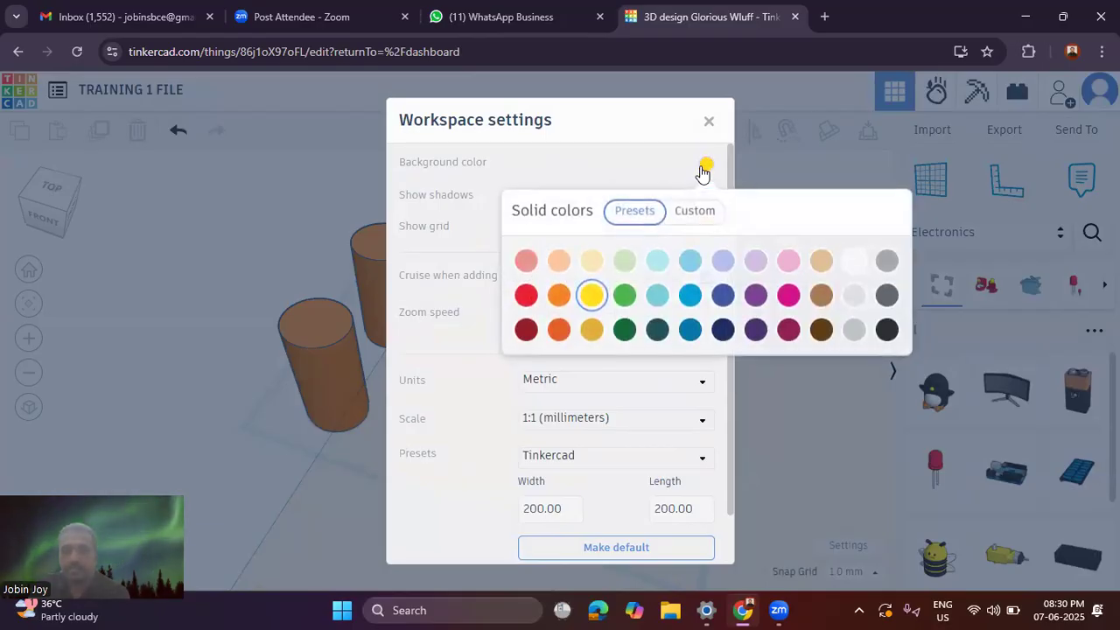
click(622, 156)
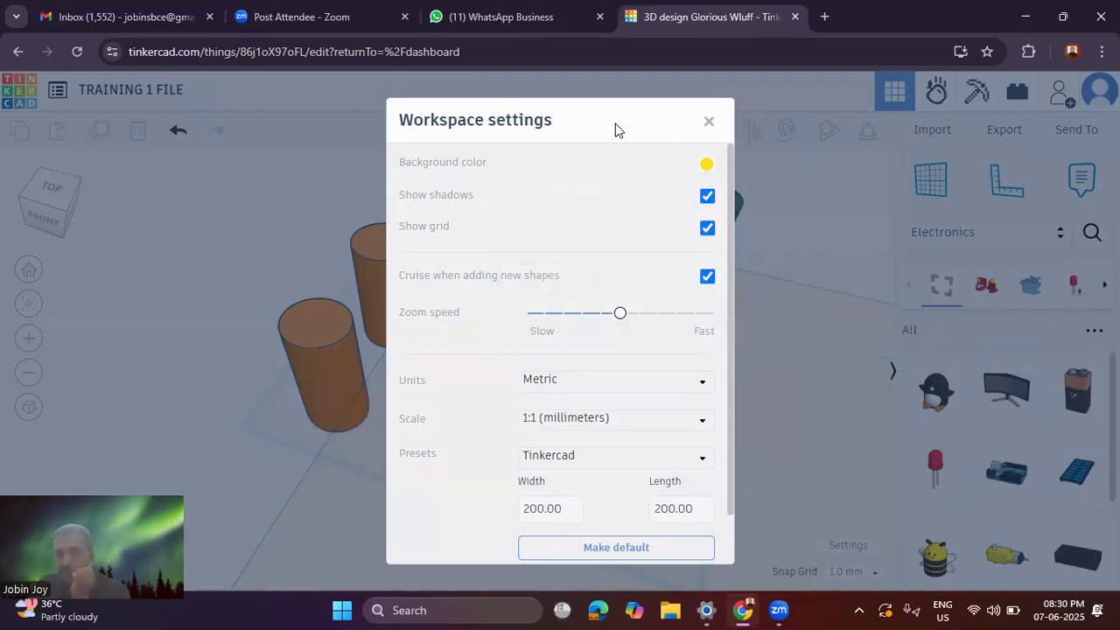
Step: Review the available units and scales in the workspace settings, keeping Metric and 1:1 (millimeters)
click(617, 383)
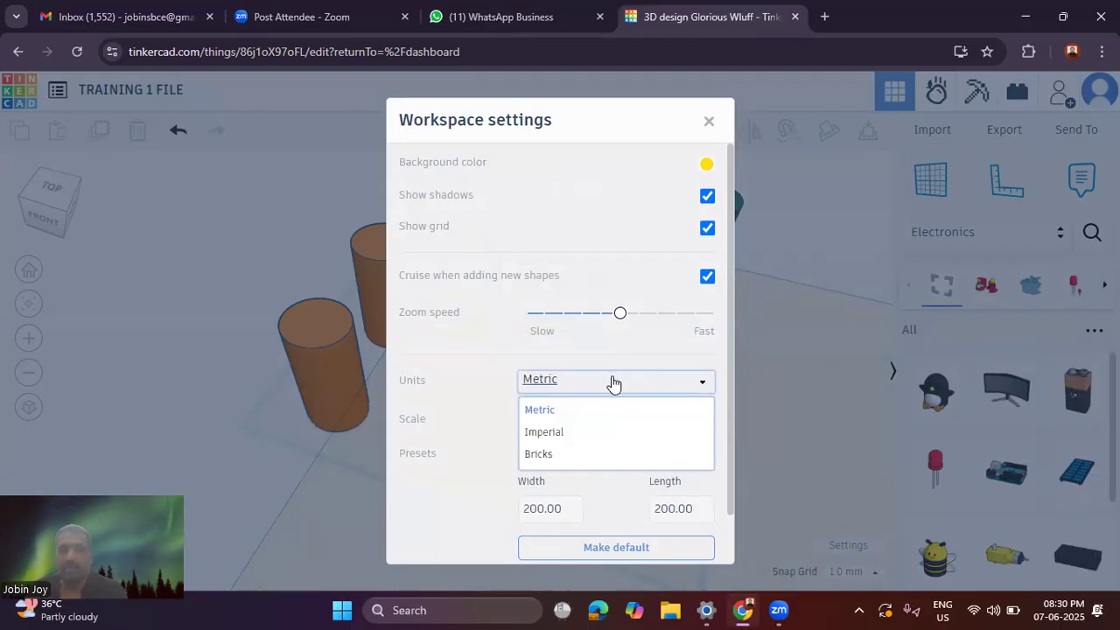
click(568, 416)
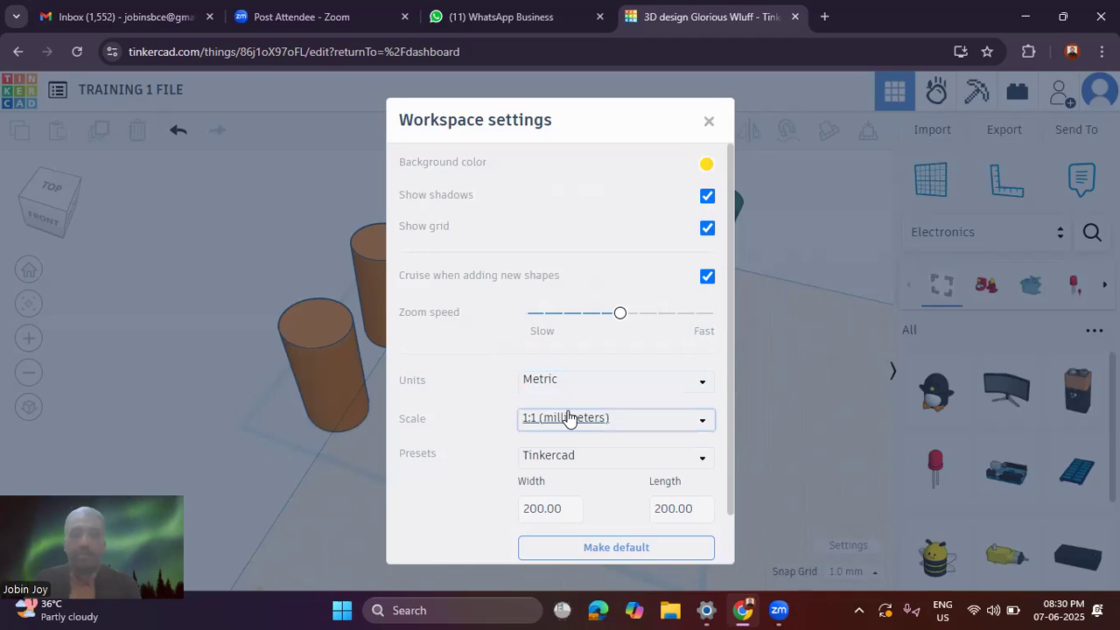
click(625, 428)
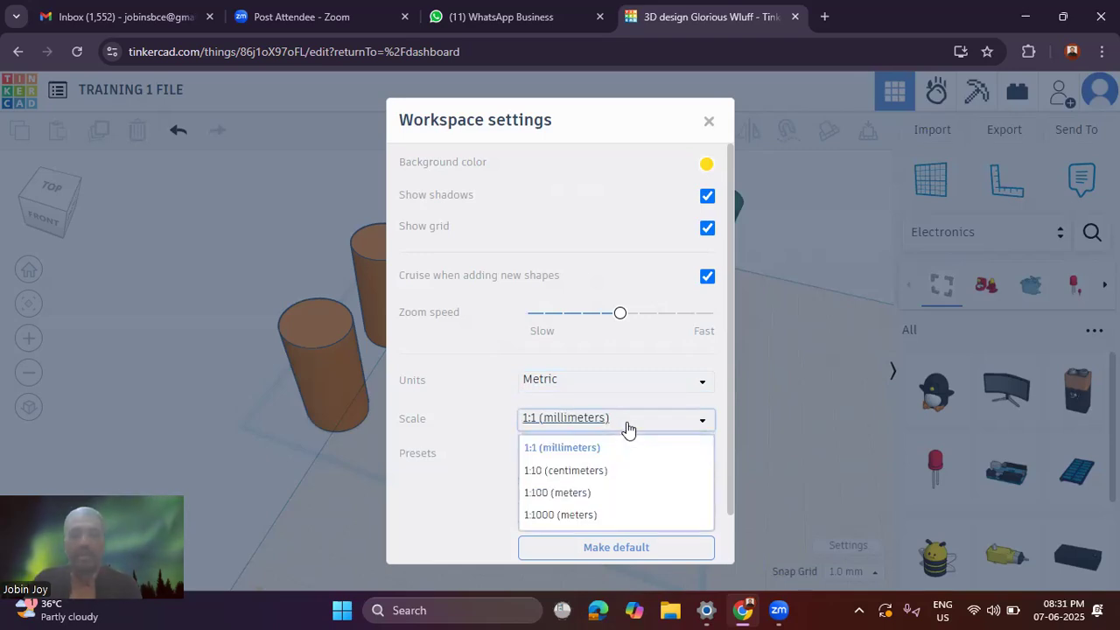
click(594, 452)
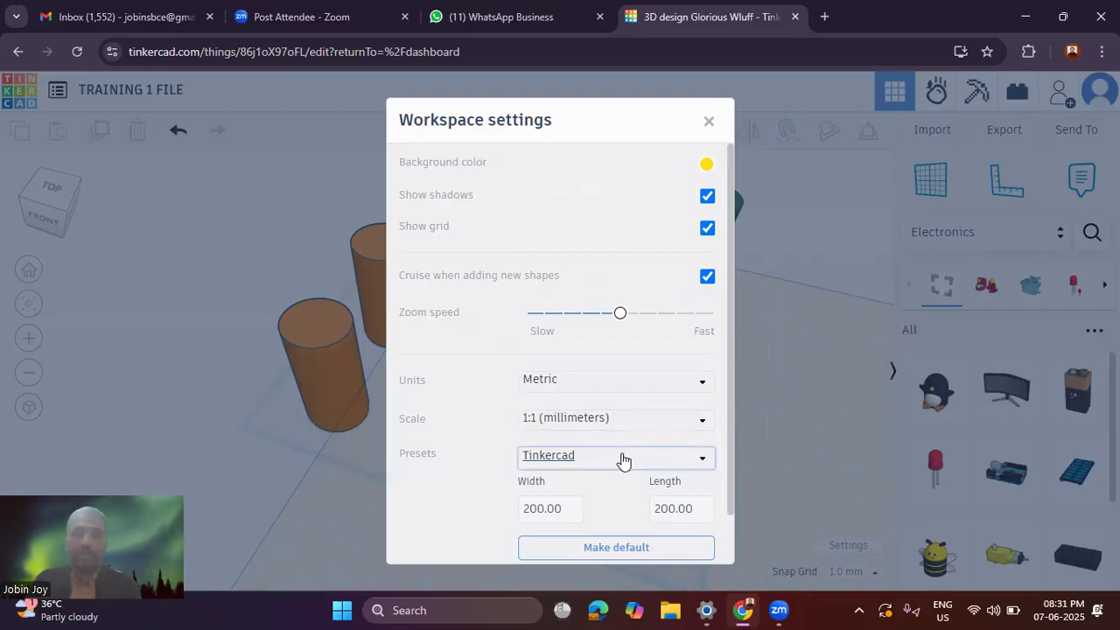
Step: Look through the workplane size presets for 3D printers, keep the Tinkercad preset, and close the workspace settings
click(602, 465)
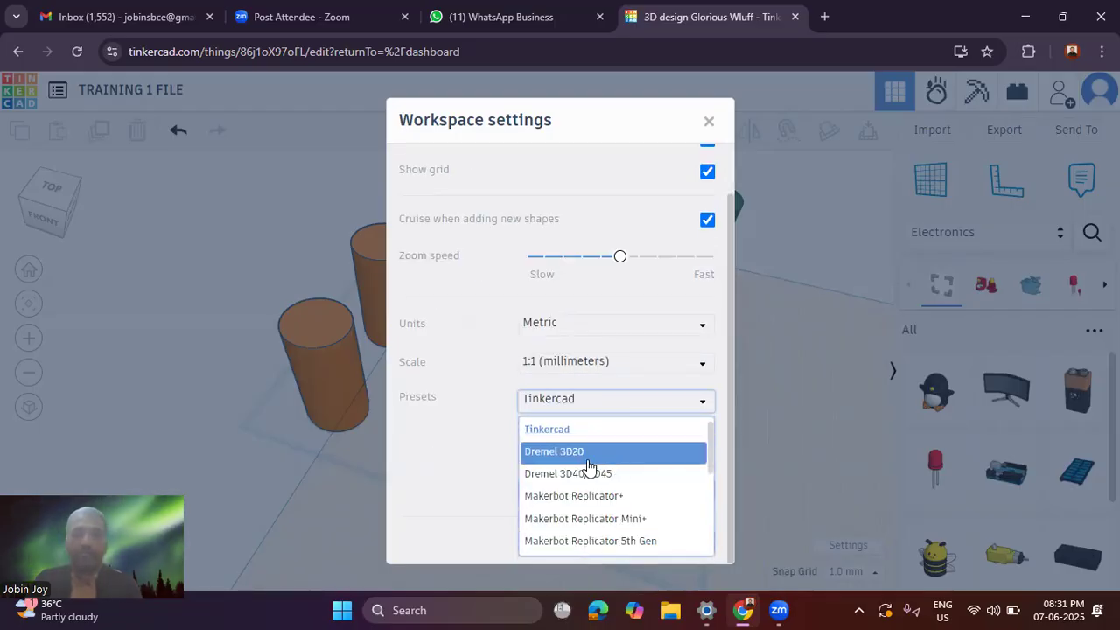
scroll(612, 468, down, 3)
scroll(596, 491, up, 5)
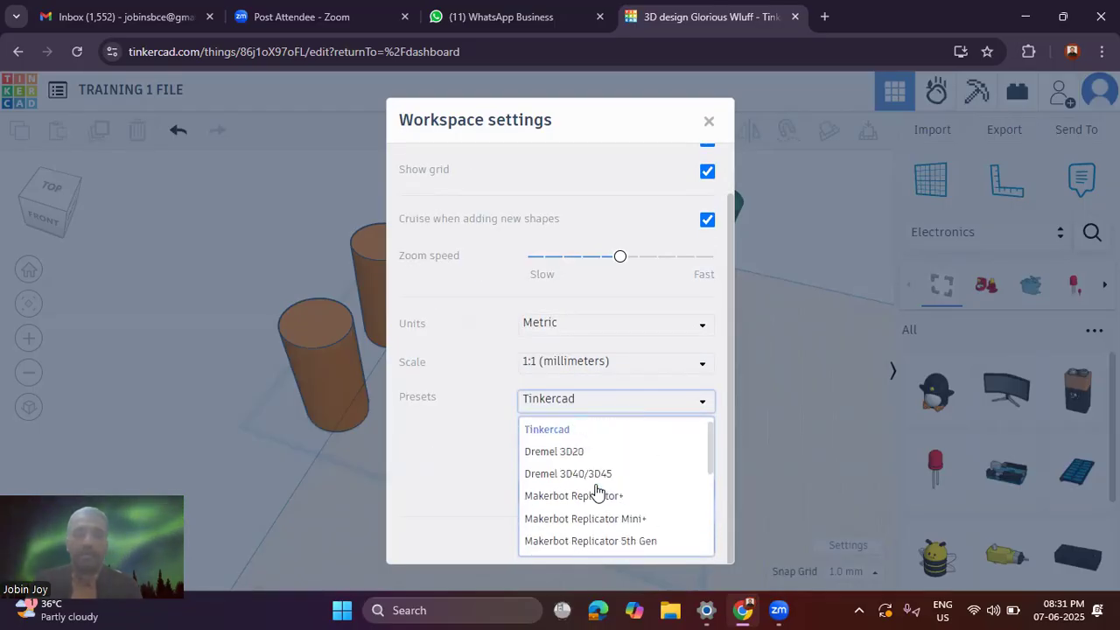
click(574, 427)
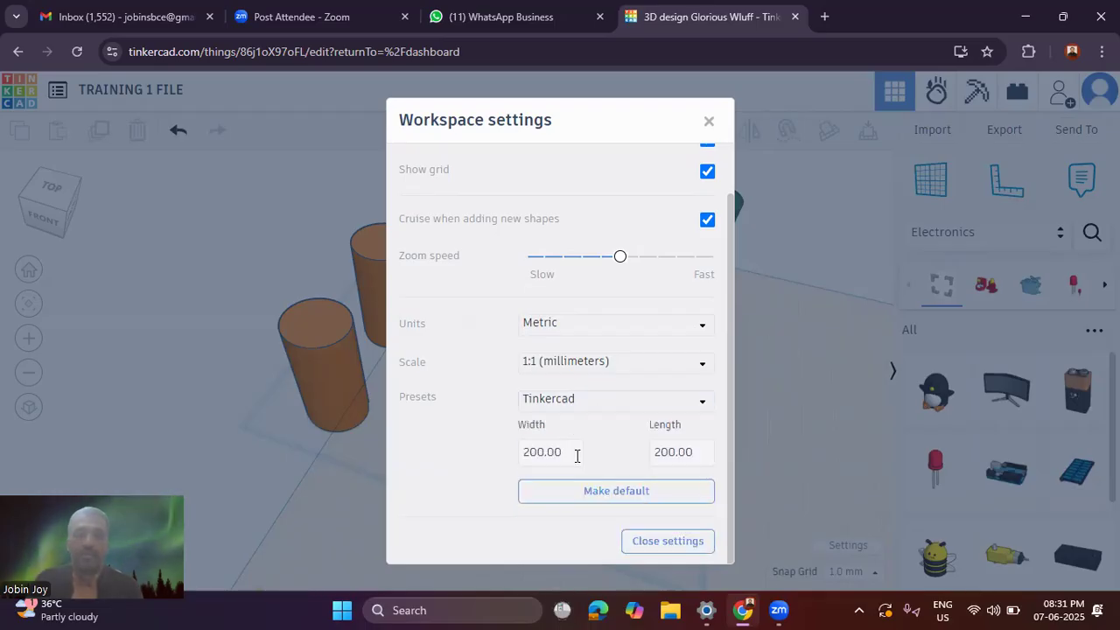
click(622, 404)
scroll(628, 486, down, 2)
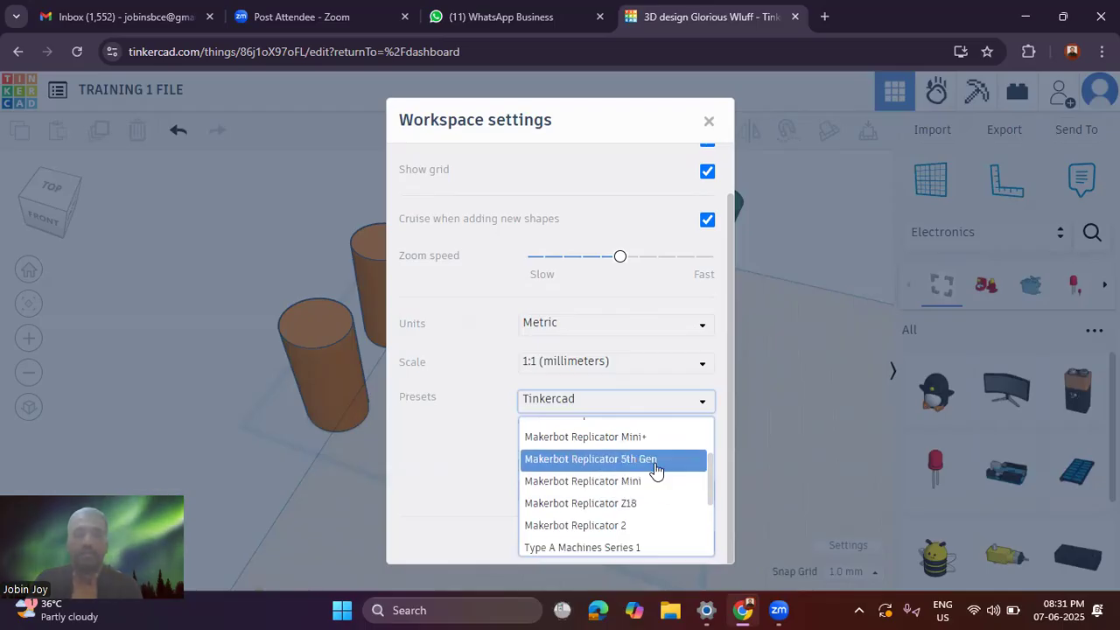
scroll(656, 469, down, 3)
scroll(655, 472, up, 5)
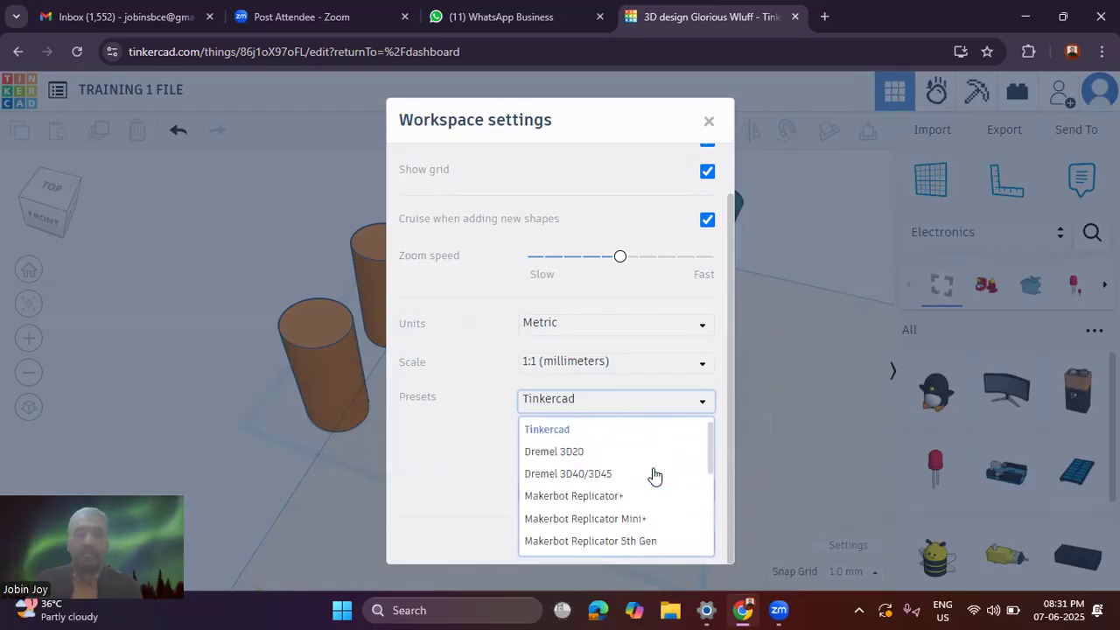
scroll(652, 473, up, 2)
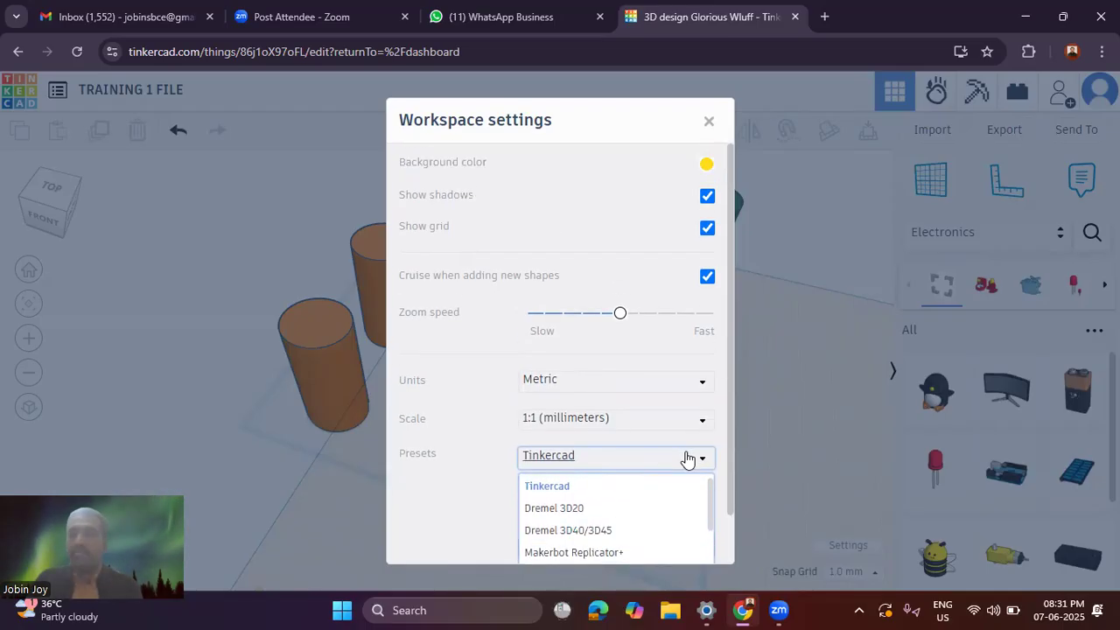
scroll(687, 459, down, 1)
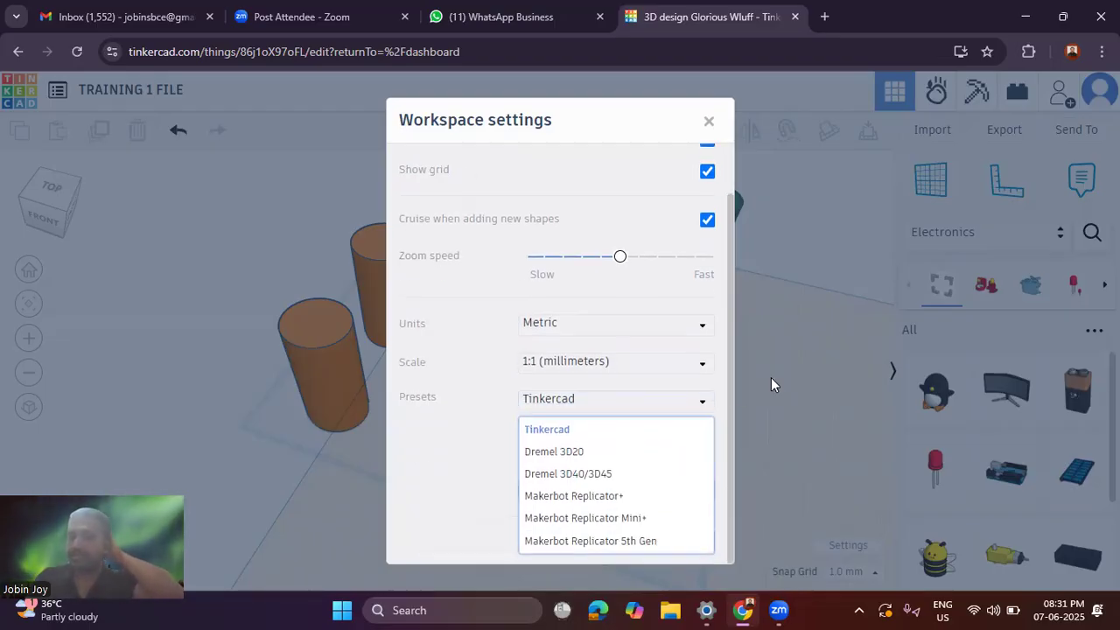
click(770, 383)
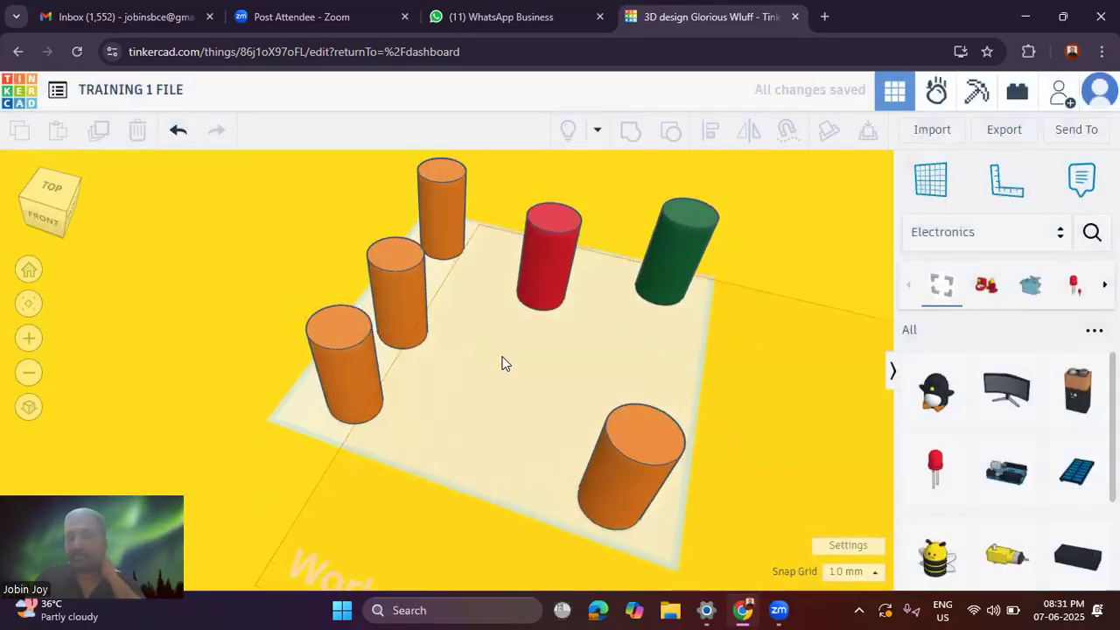
Step: Set the workspace background color to the bright red preset and view the cylinders against it
click(835, 546)
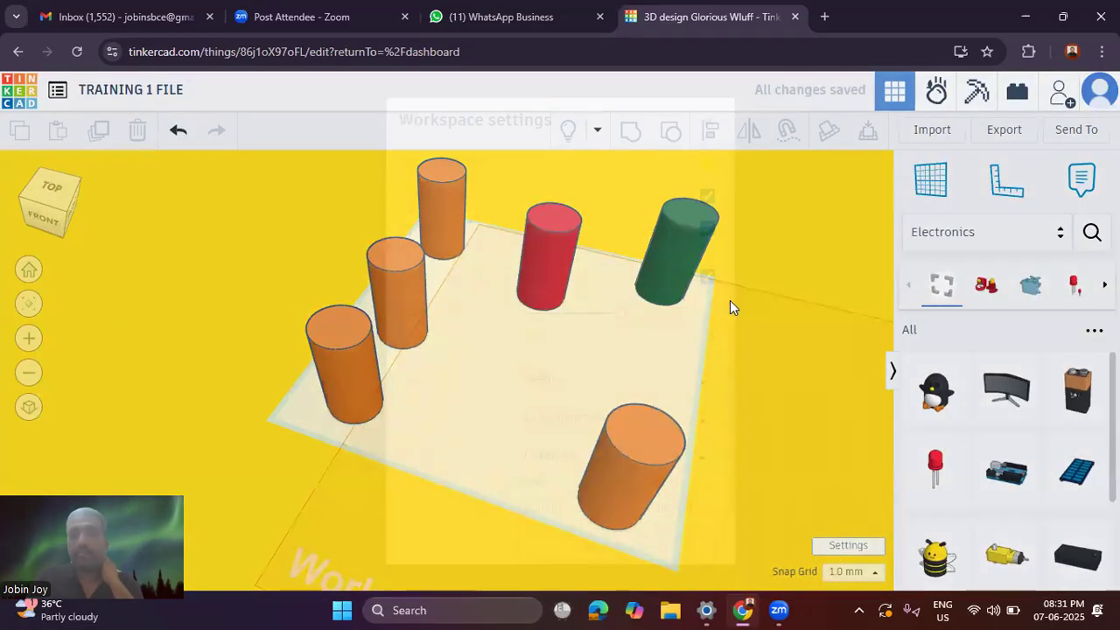
click(705, 164)
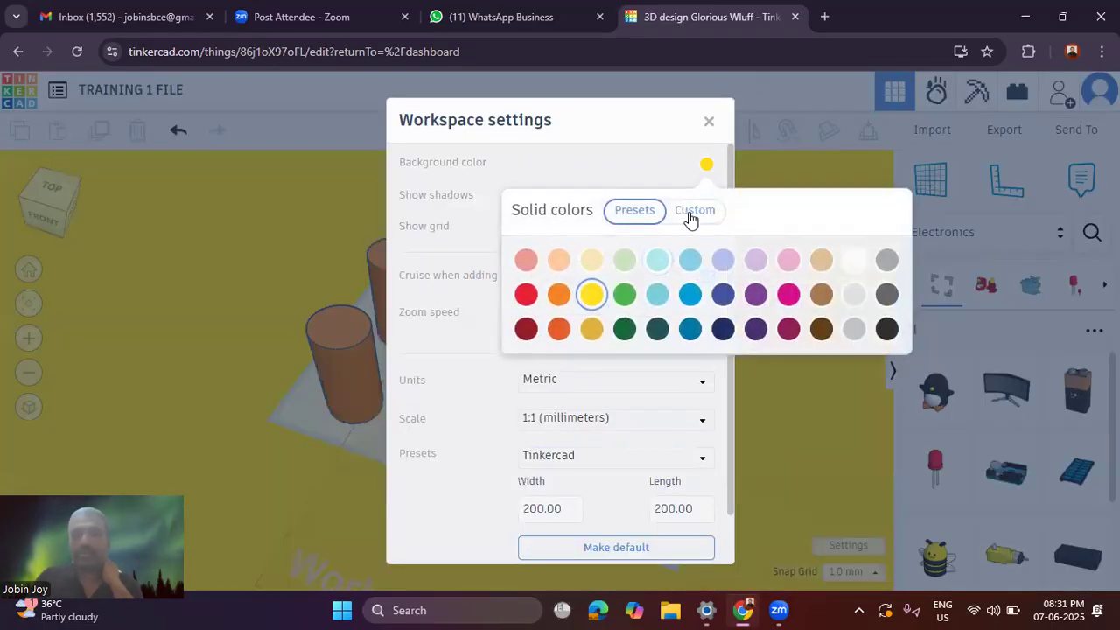
click(526, 294)
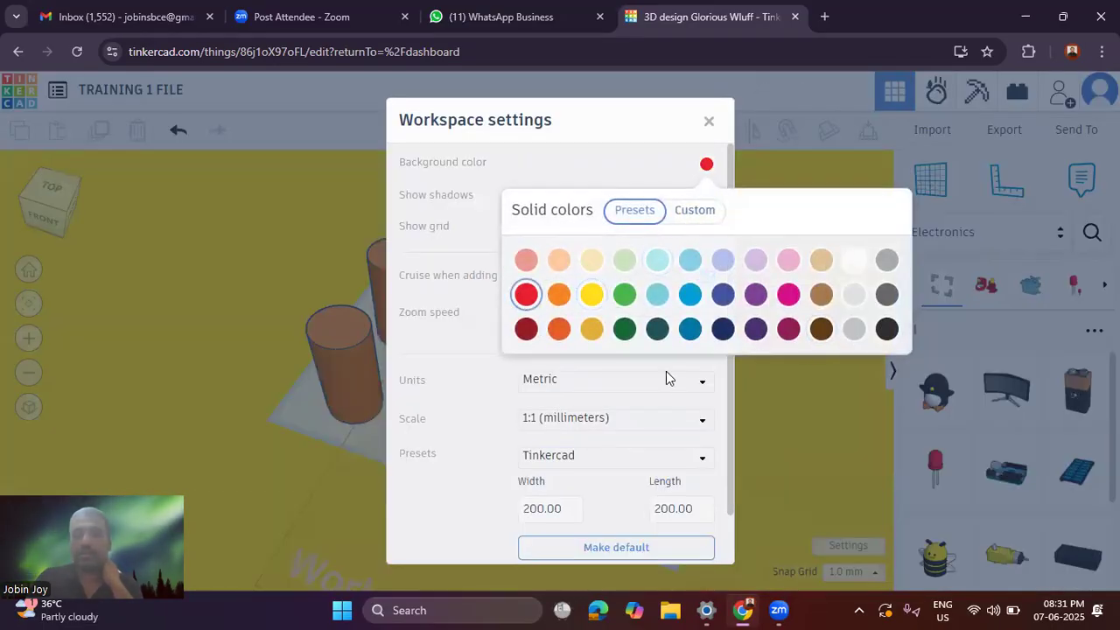
click(762, 406)
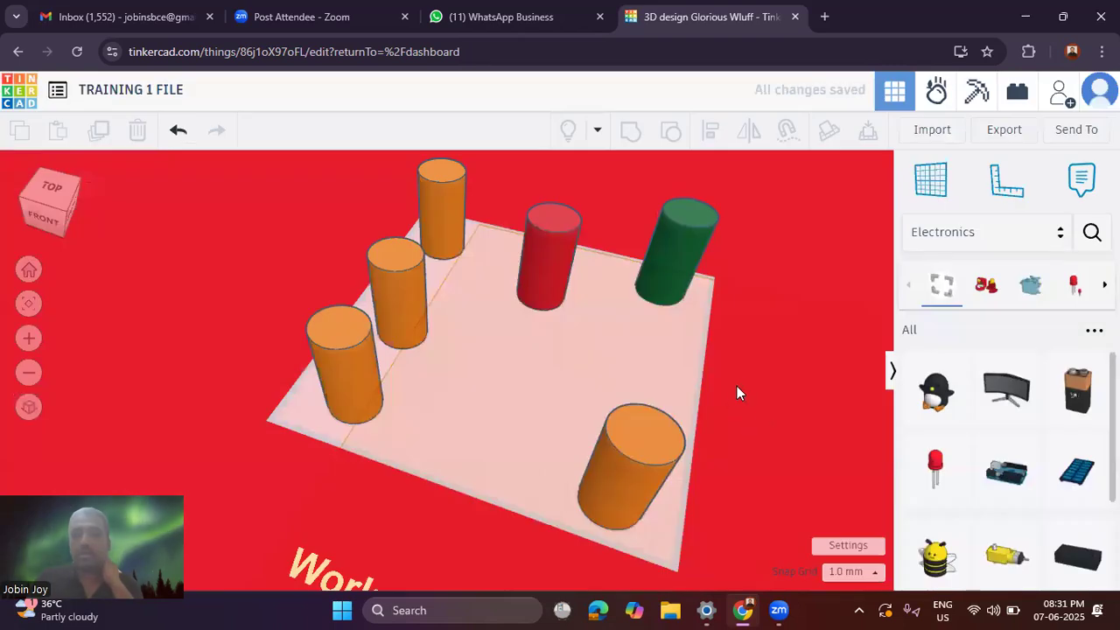
scroll(731, 383, up, 1)
scroll(730, 382, down, 2)
right_drag(716, 282, 754, 343)
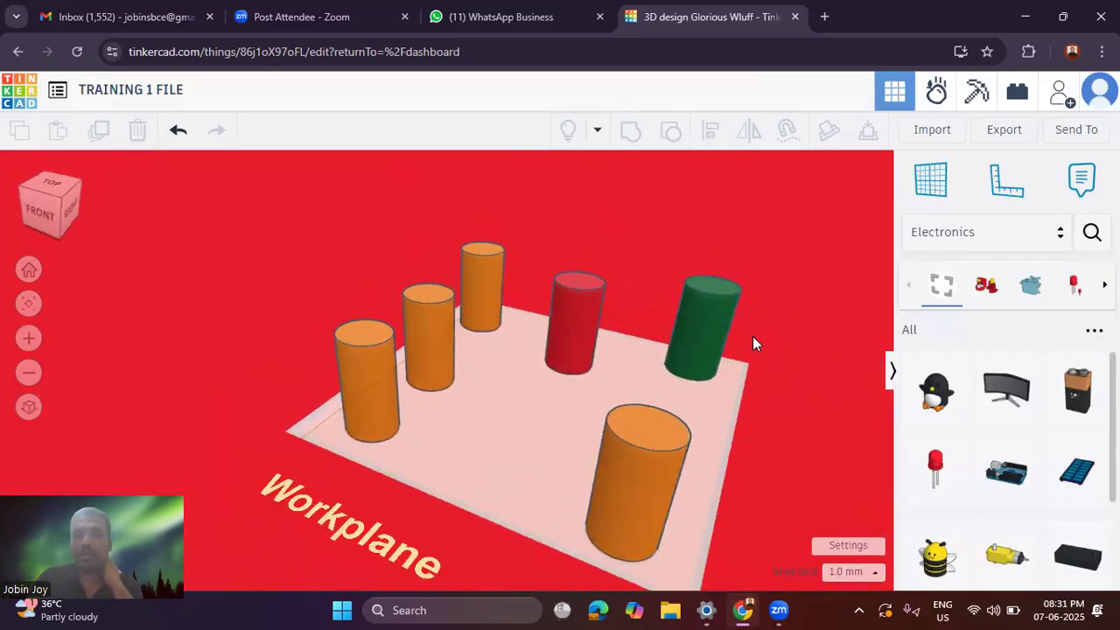
Step: Make the Metric units, 1:1 (millimeters) scale and Tinkercad preset the default in the workspace settings, and close them
click(844, 544)
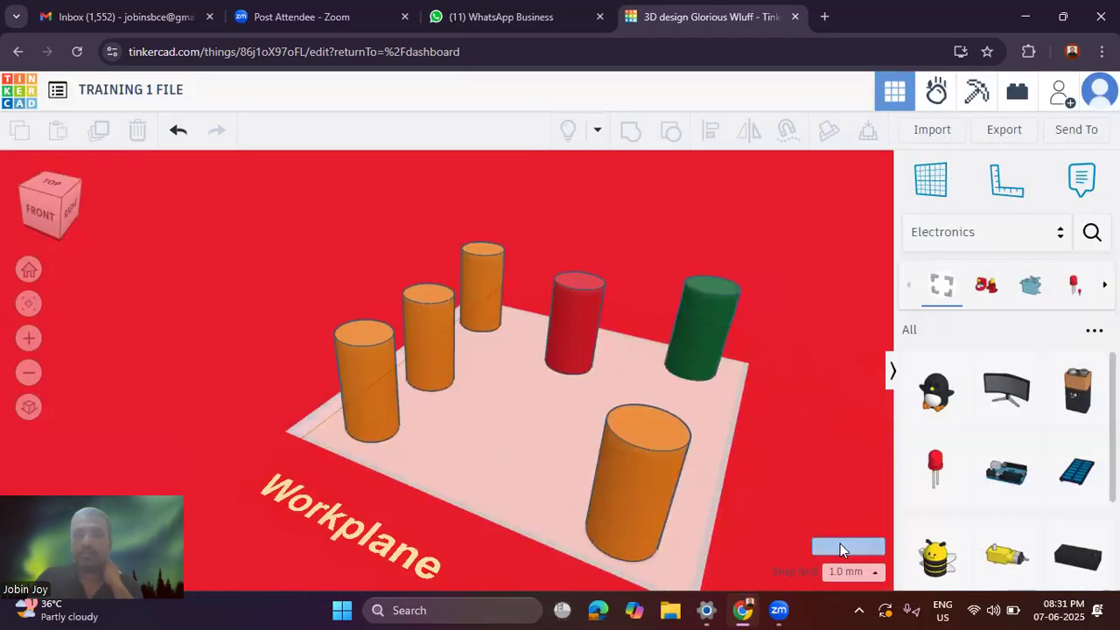
click(841, 544)
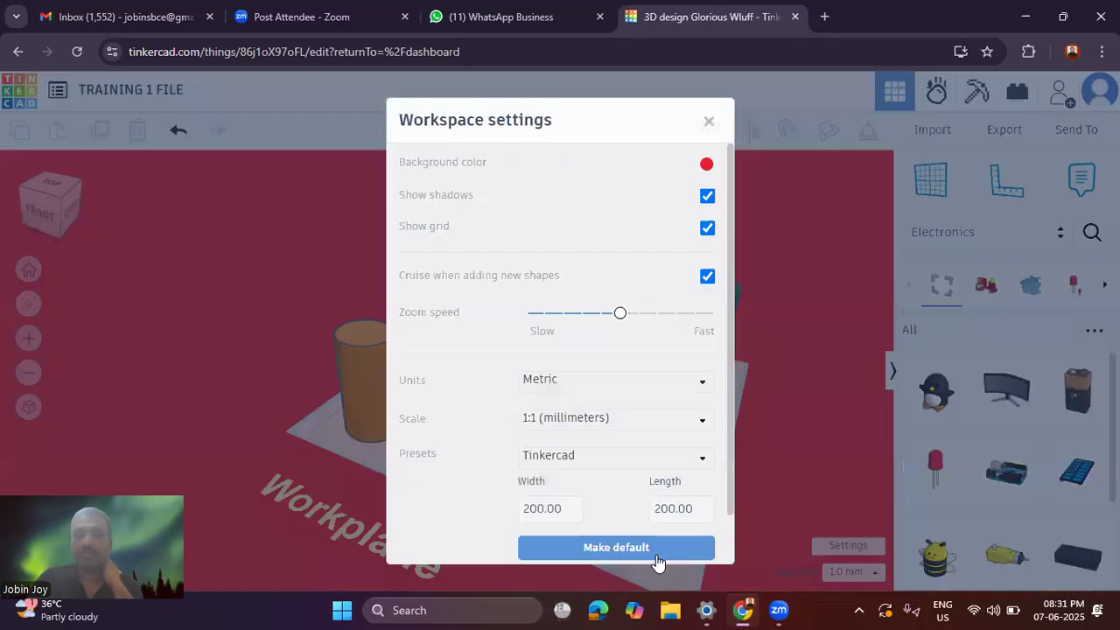
click(813, 367)
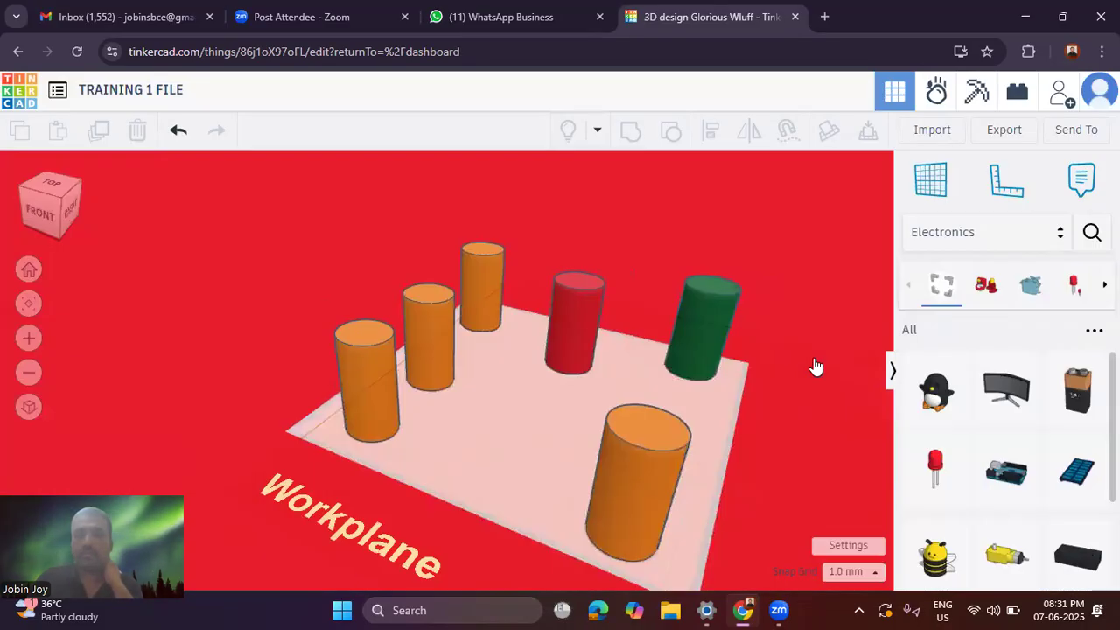
Step: Try the light red background preset, set the workspace background color to white, and close the workspace settings
click(835, 545)
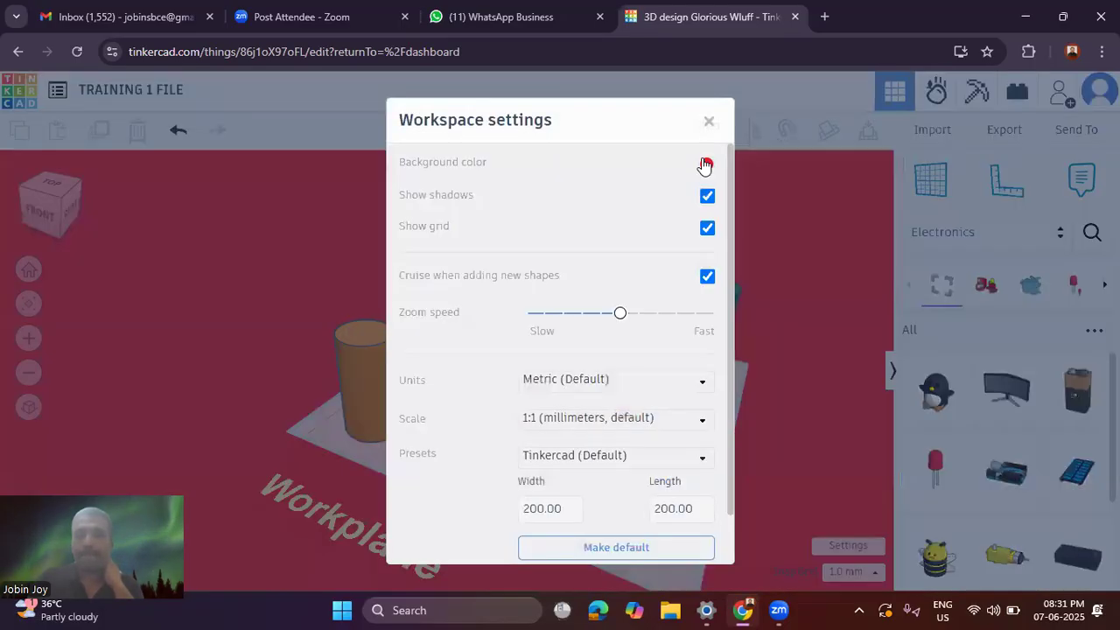
click(706, 163)
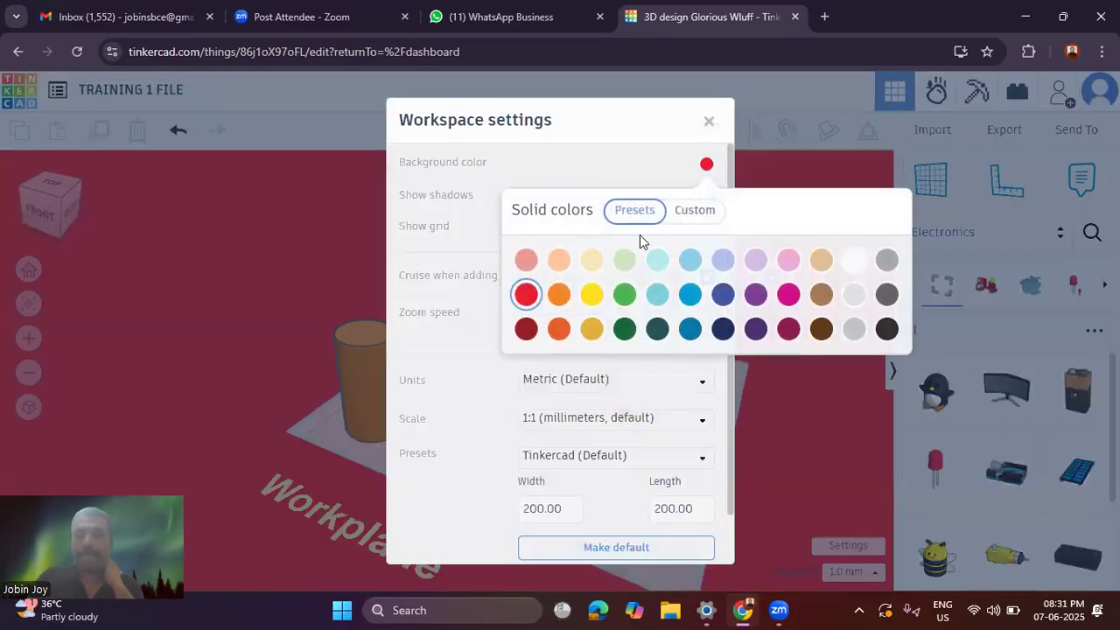
click(524, 267)
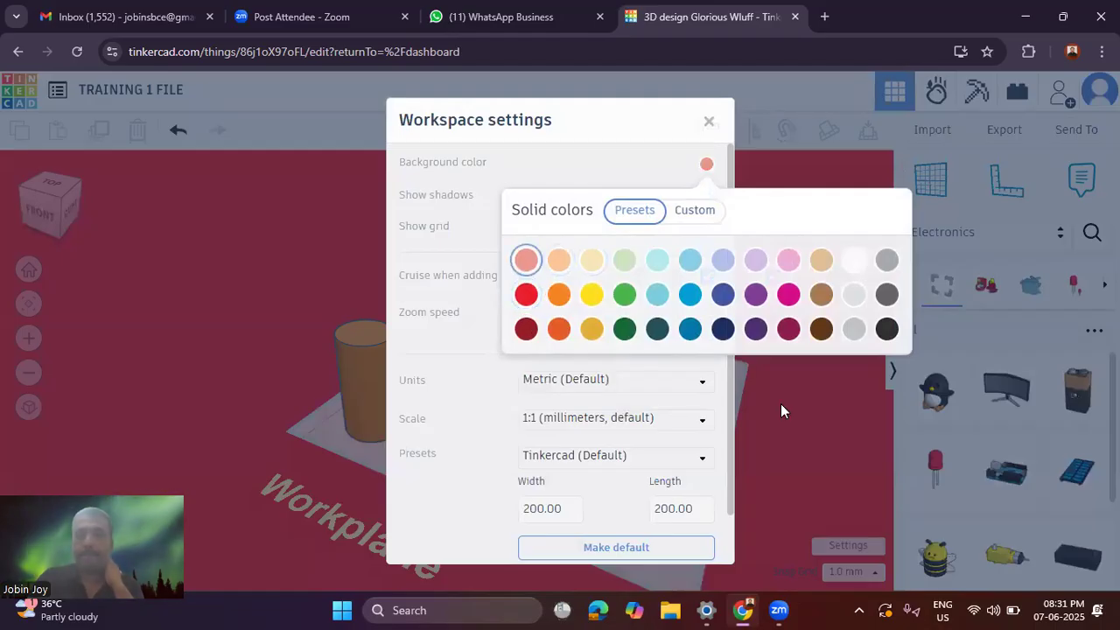
click(856, 261)
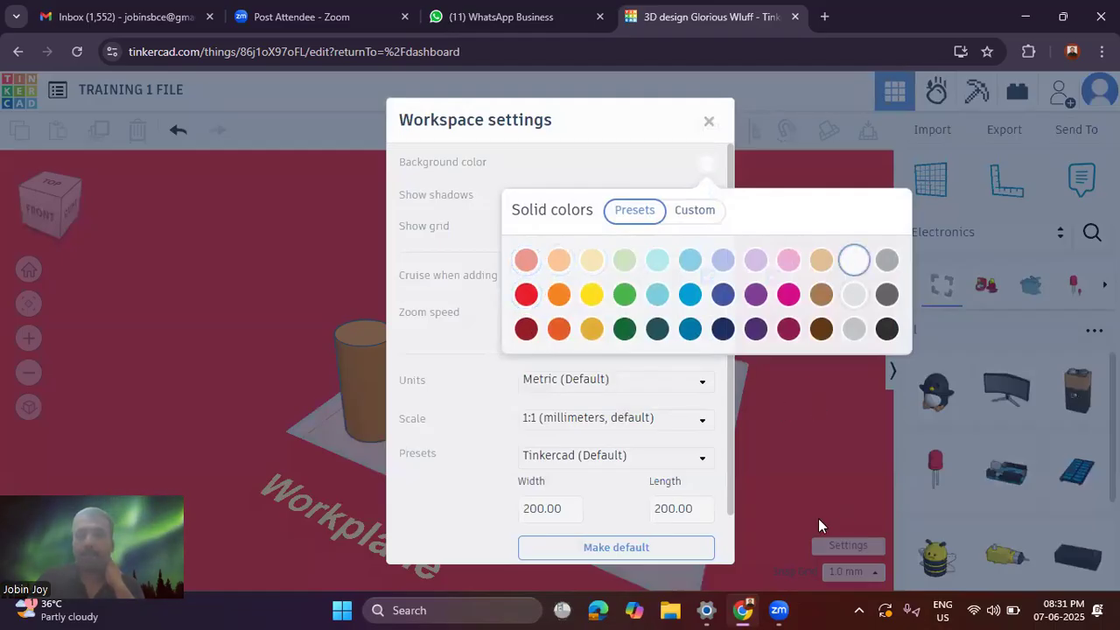
click(776, 413)
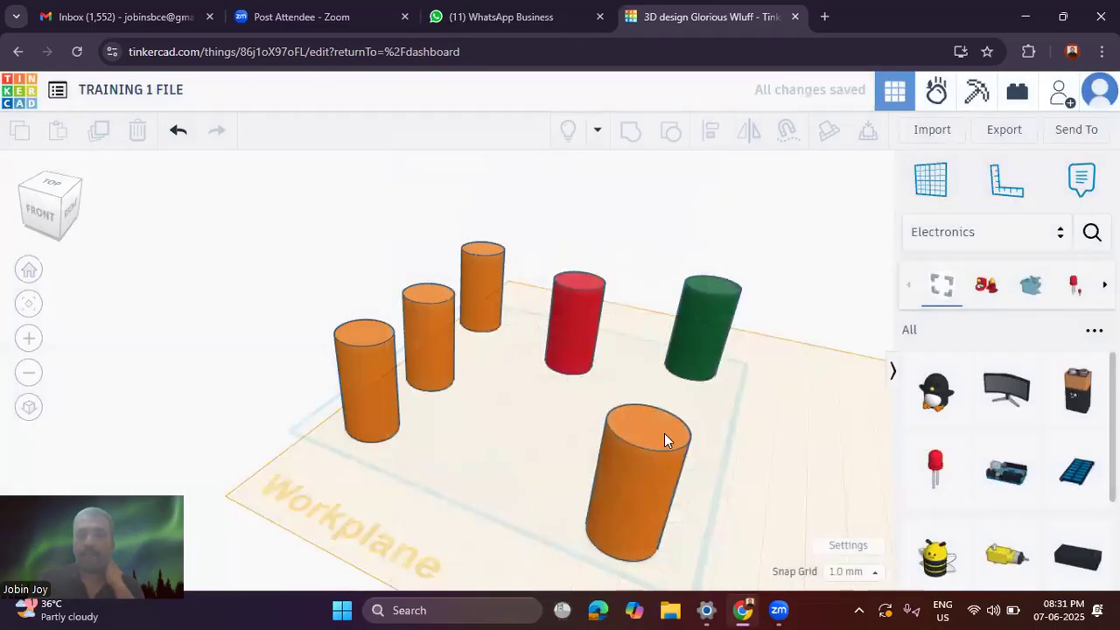
right_drag(542, 393, 618, 409)
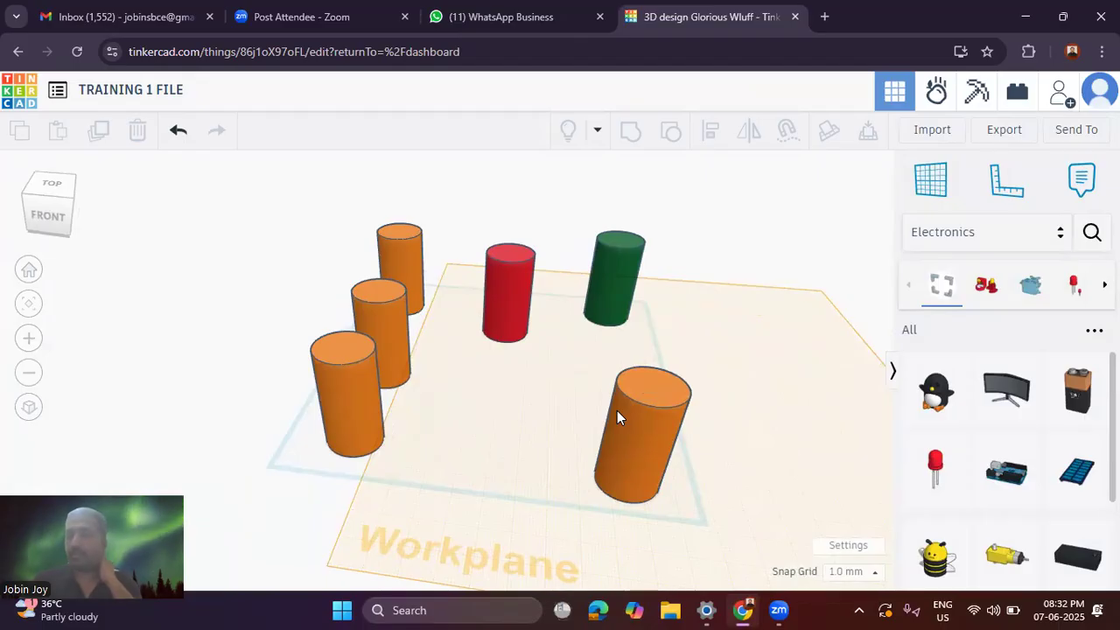
Step: Review the unit and scale options in the workspace settings, keeping Metric and 1:1 (millimeters)
click(845, 545)
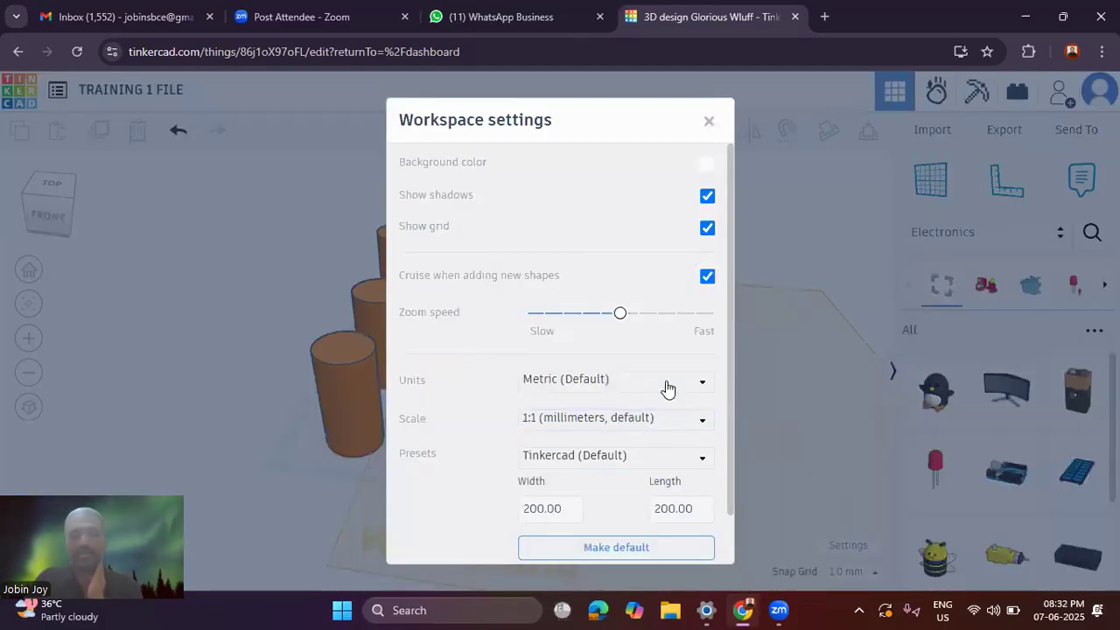
click(668, 385)
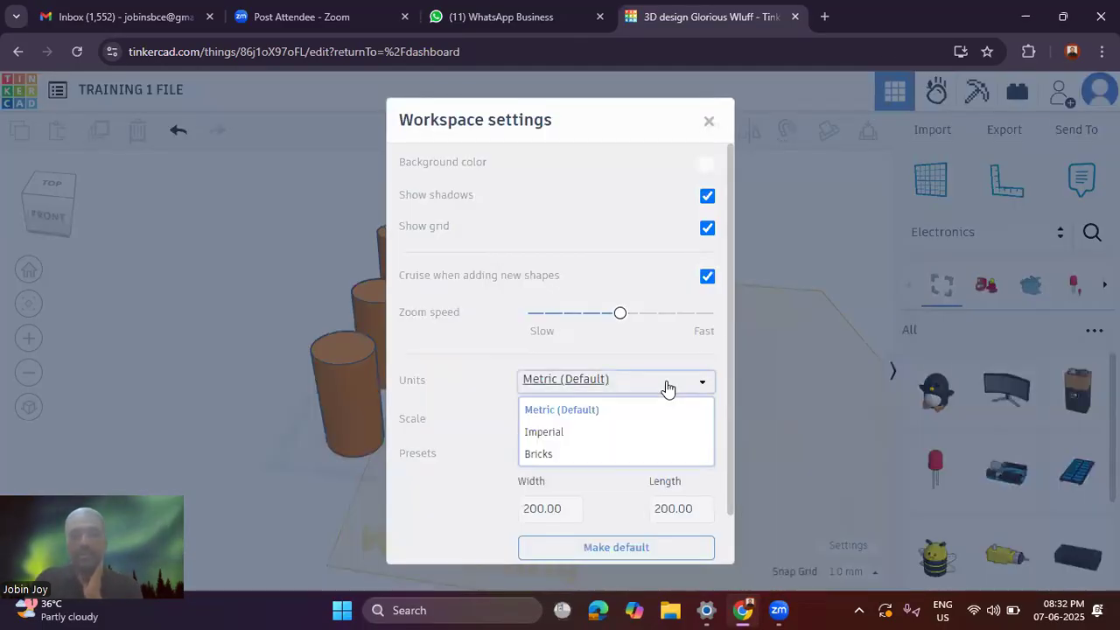
click(609, 412)
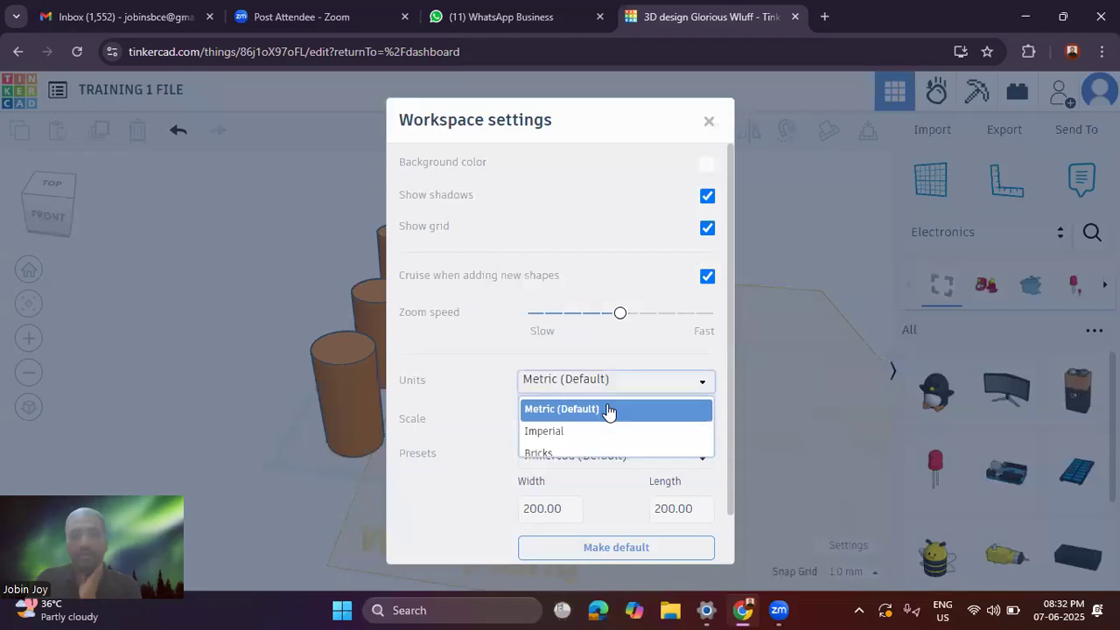
click(614, 425)
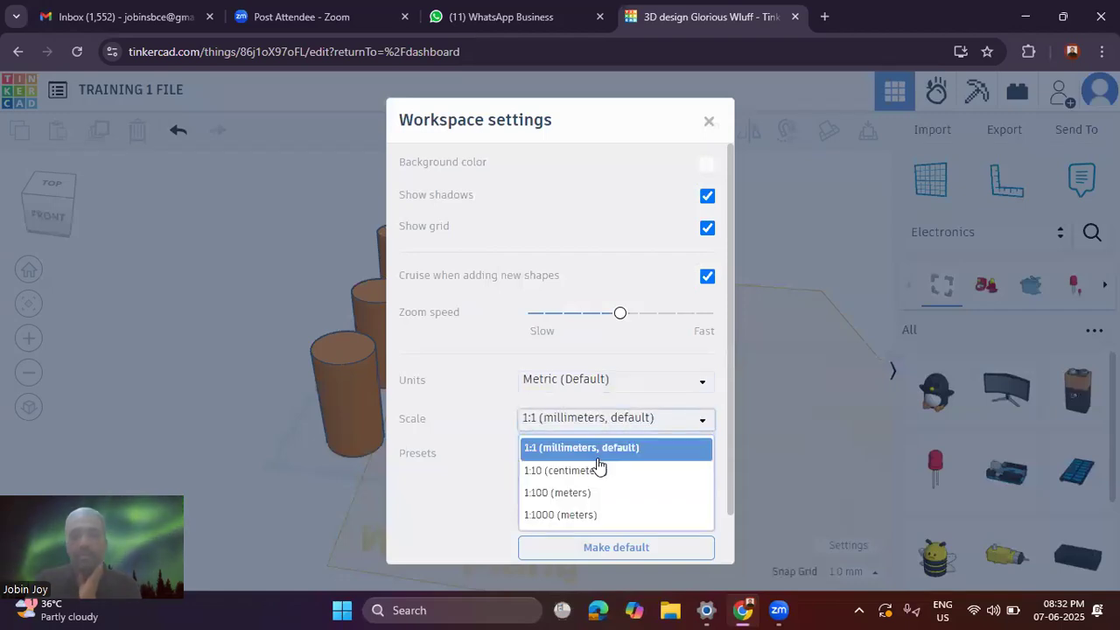
click(609, 450)
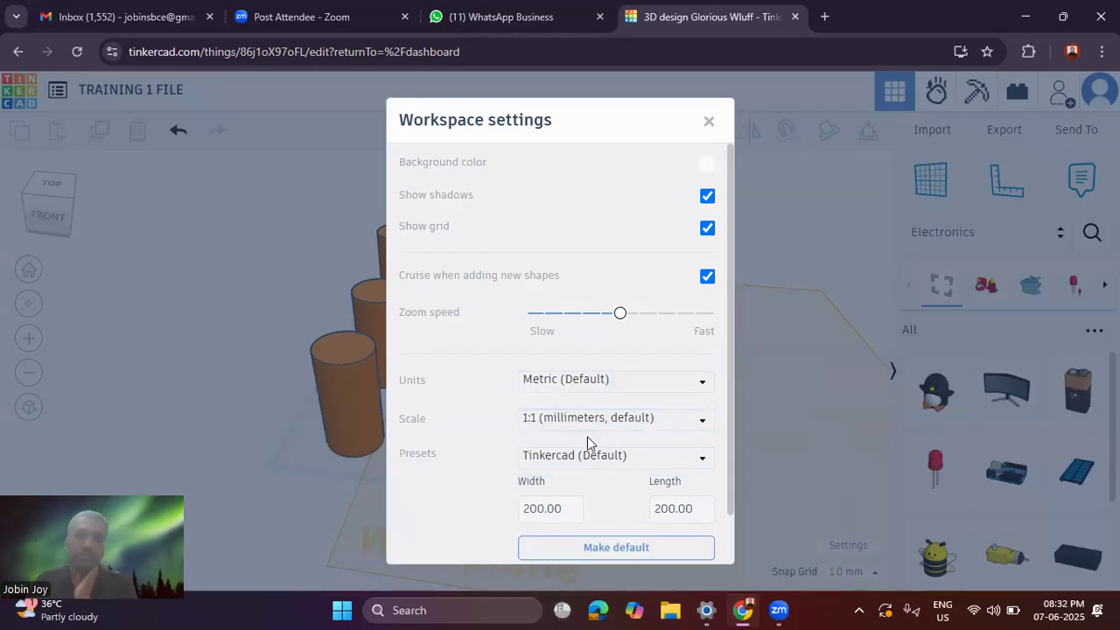
click(640, 419)
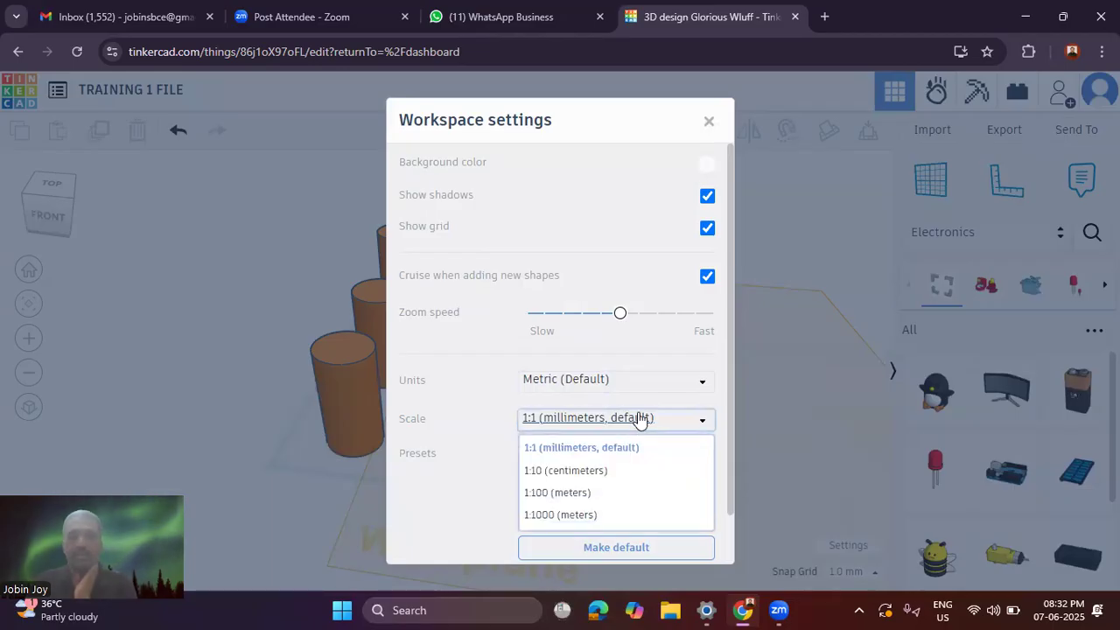
click(616, 448)
click(648, 381)
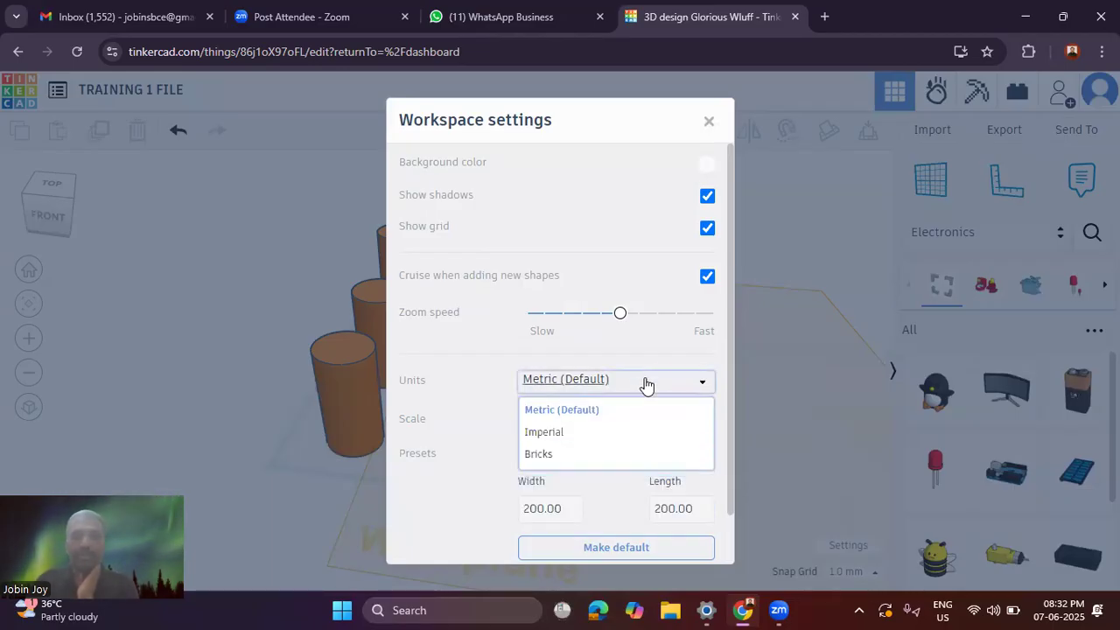
click(621, 417)
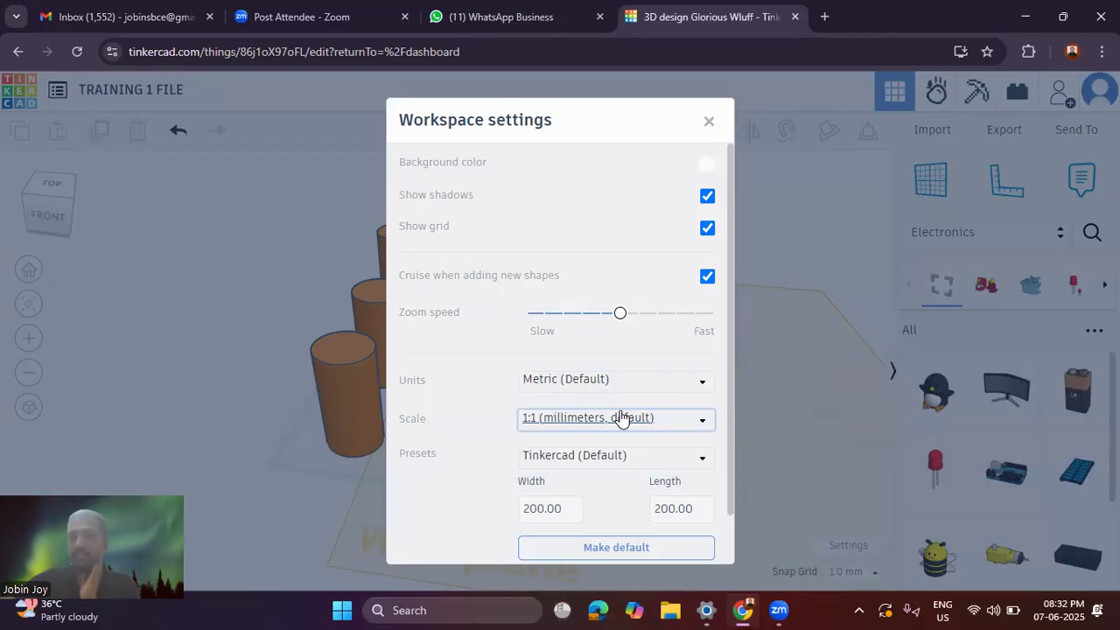
Step: Check the workplane's width and length fields without changing them, and close the workspace settings
click(569, 507)
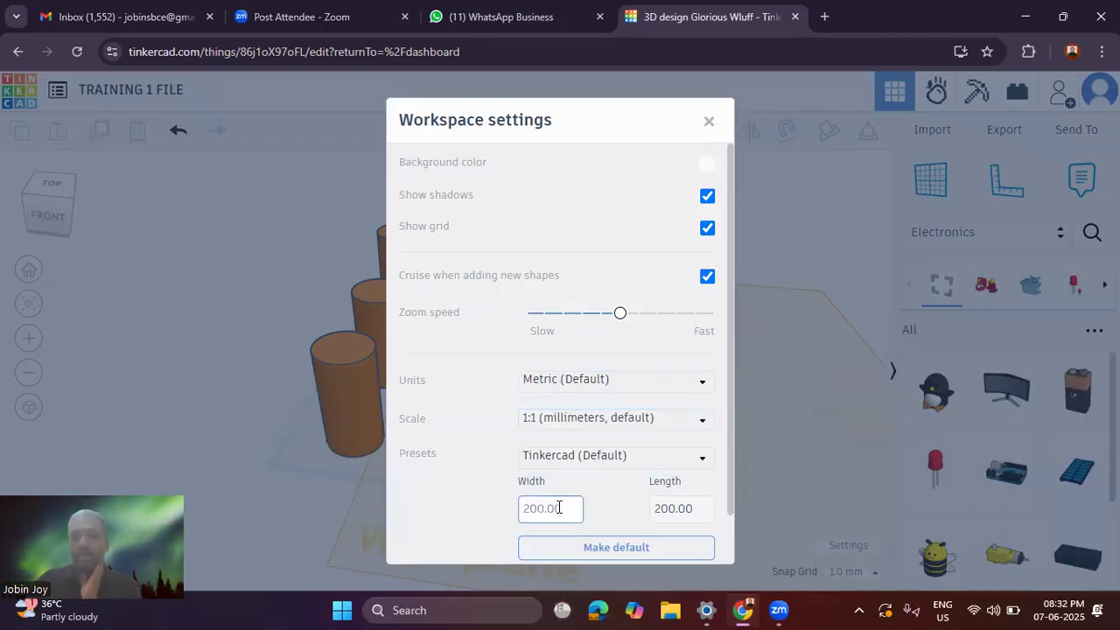
click(681, 500)
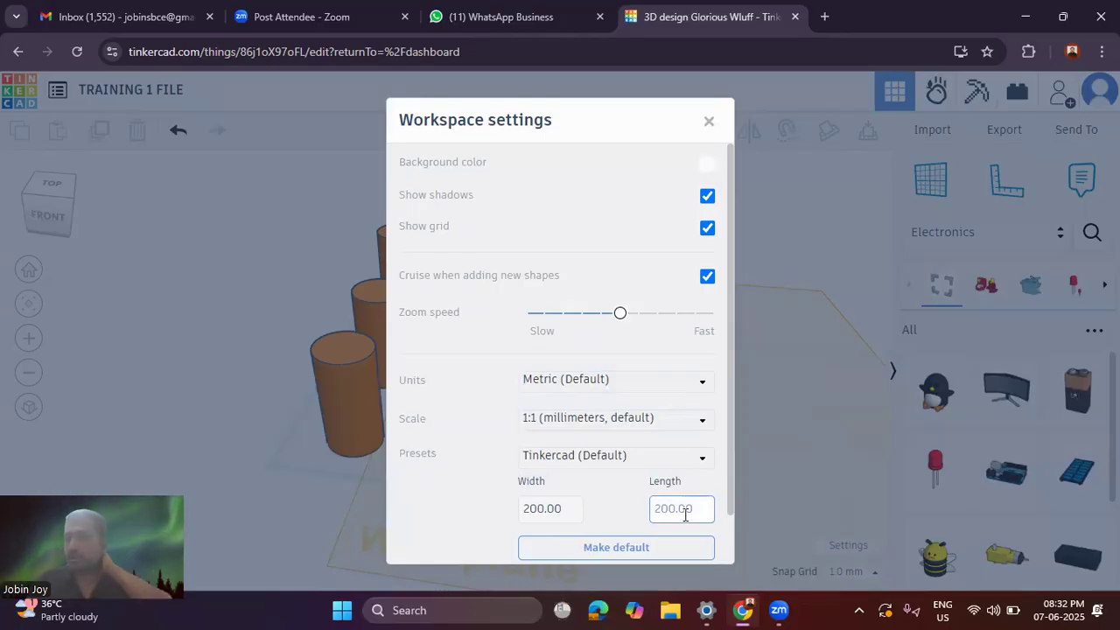
click(643, 508)
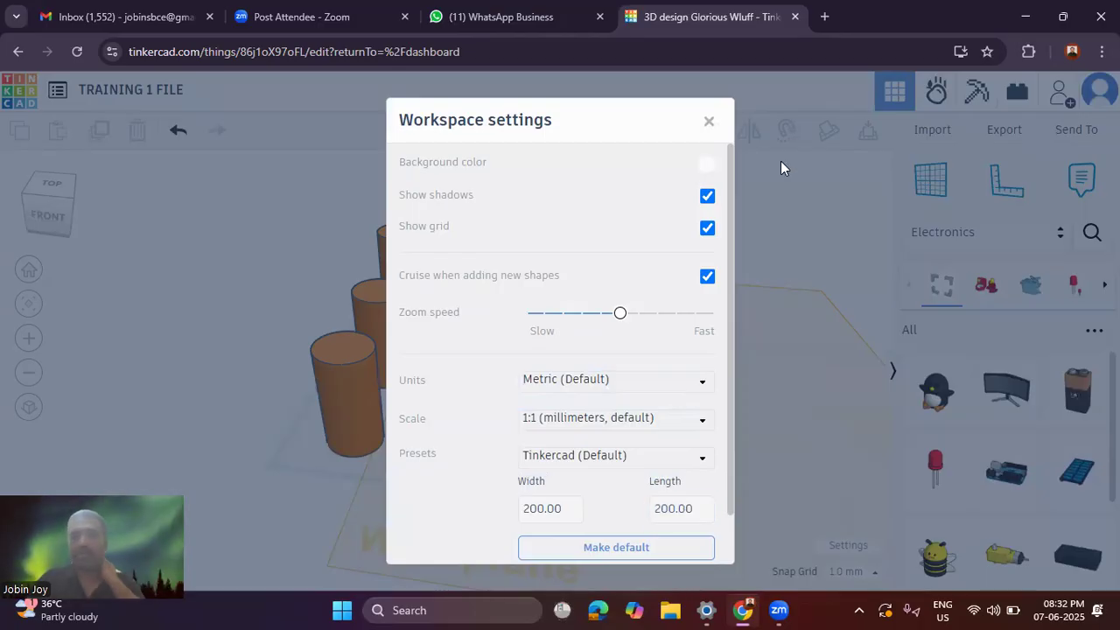
click(710, 122)
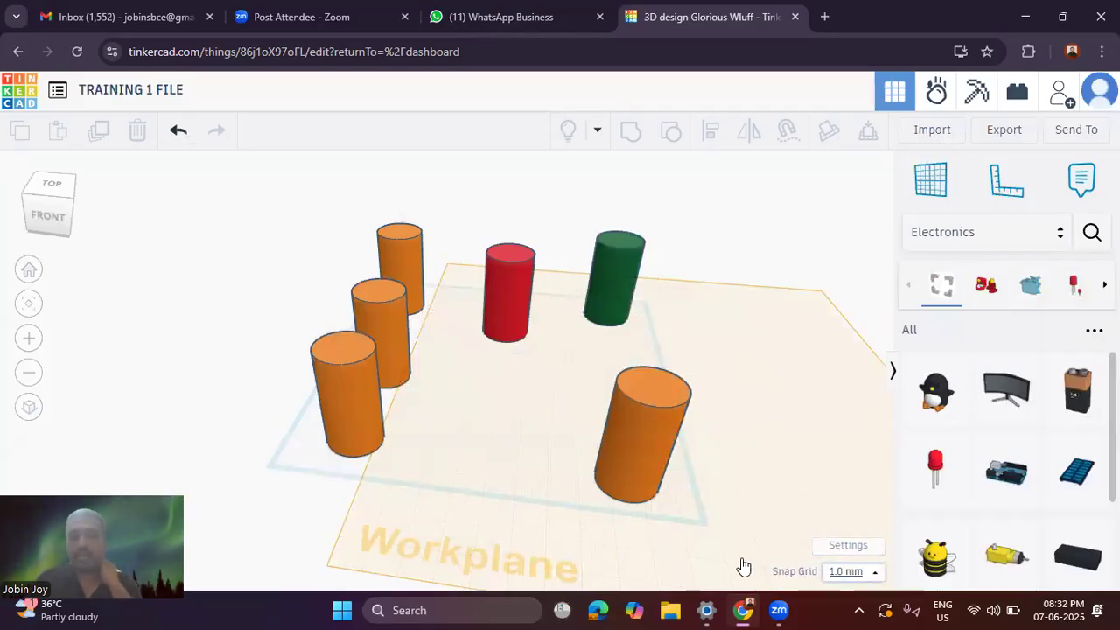
Step: Switch the shapes library to Basic Shapes and place a solid red box between the cylinders
click(986, 236)
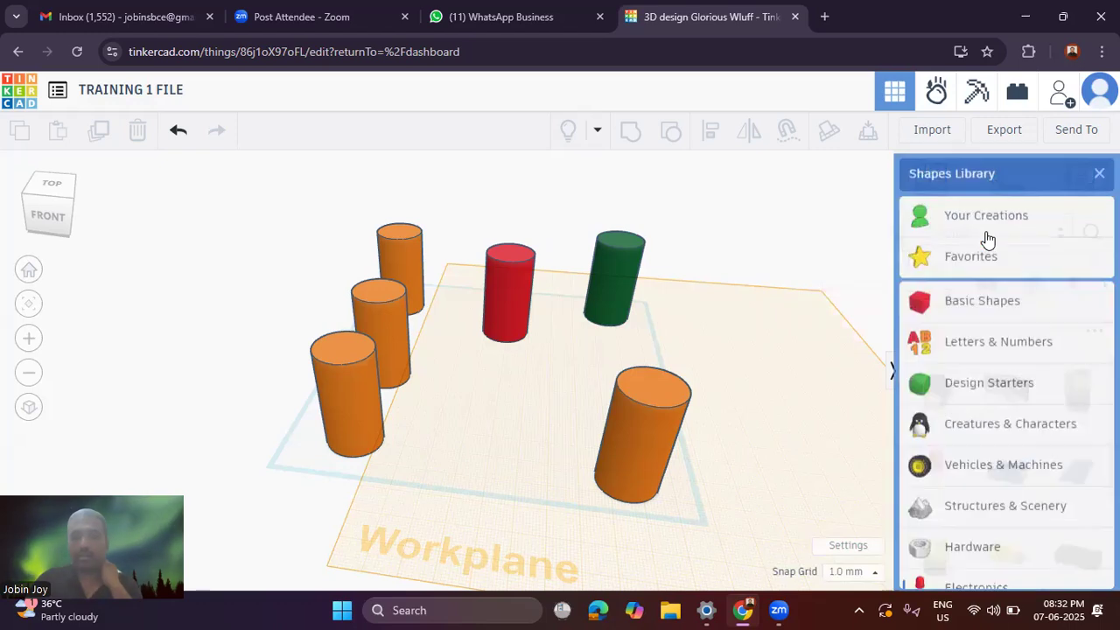
click(983, 299)
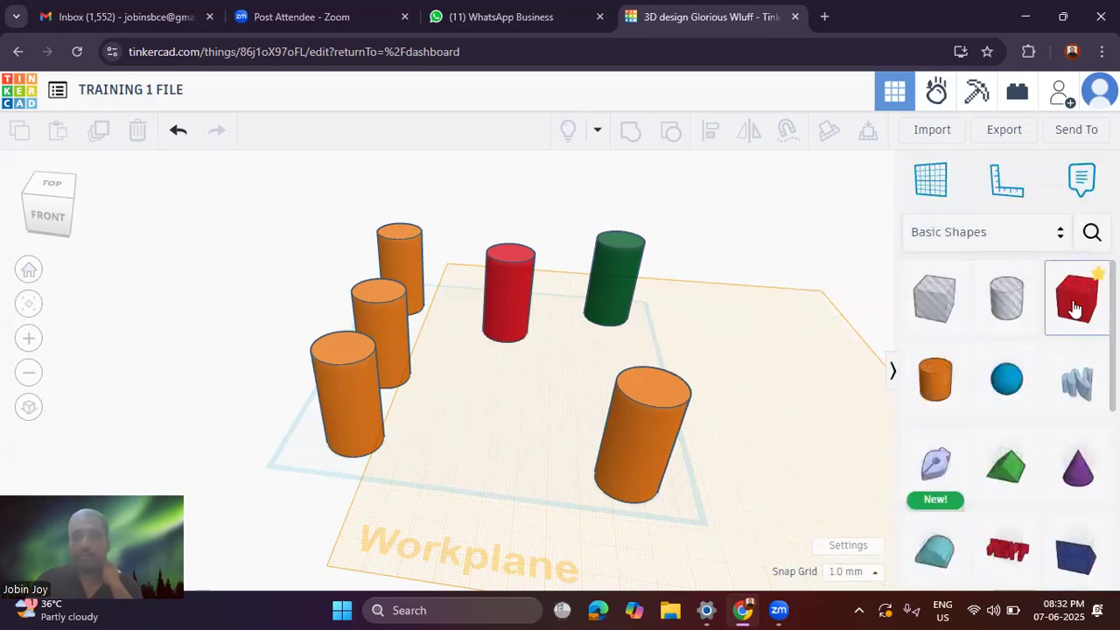
drag(1074, 308, 558, 398)
Step: Move the red box across the workplane in 1 mm steps, keeping the snap grid at 1.0 mm
scroll(559, 458, up, 5)
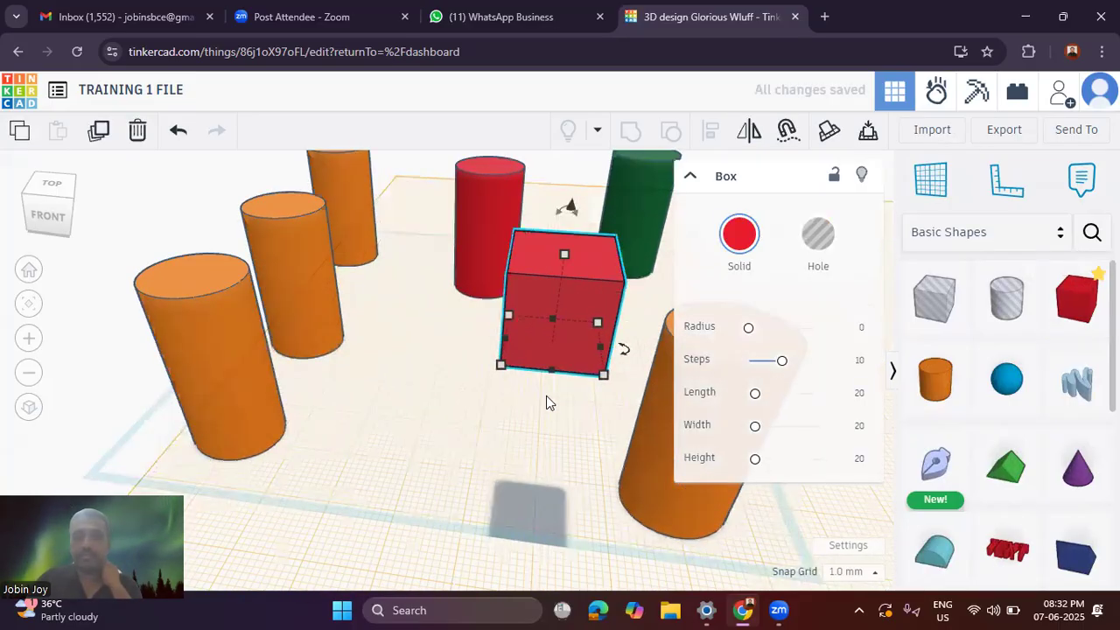
click(543, 401)
scroll(531, 379, up, 3)
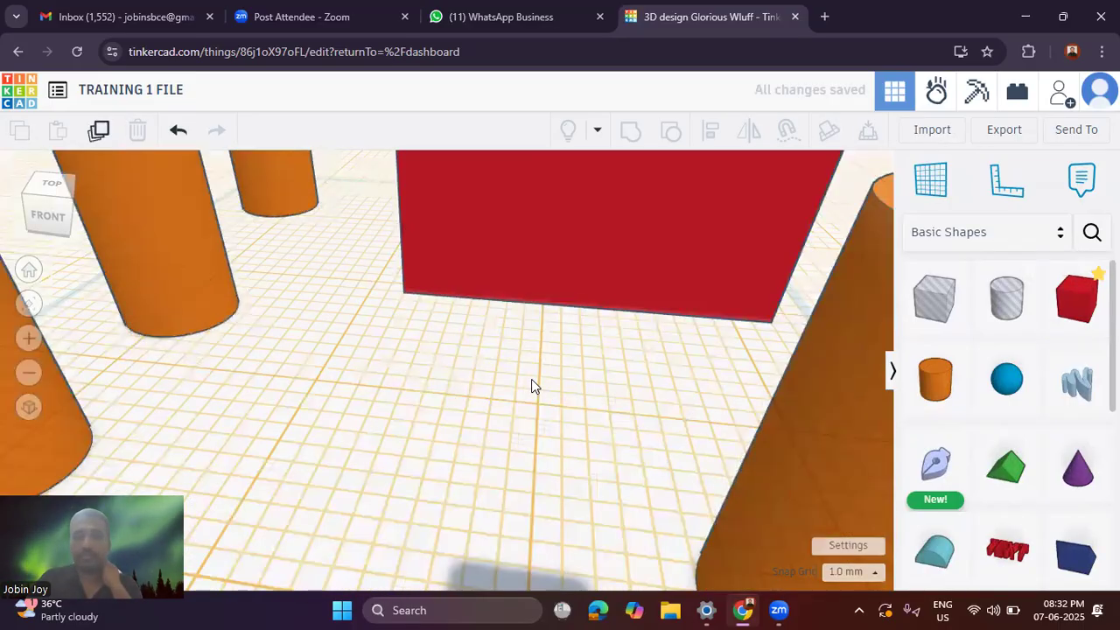
drag(540, 253, 560, 253)
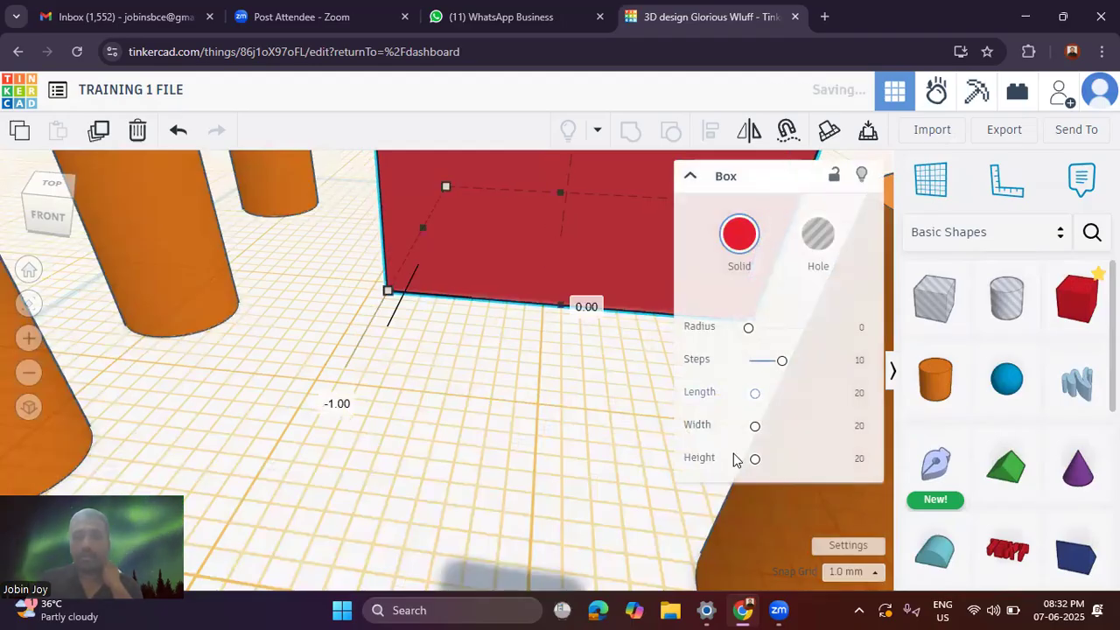
click(844, 571)
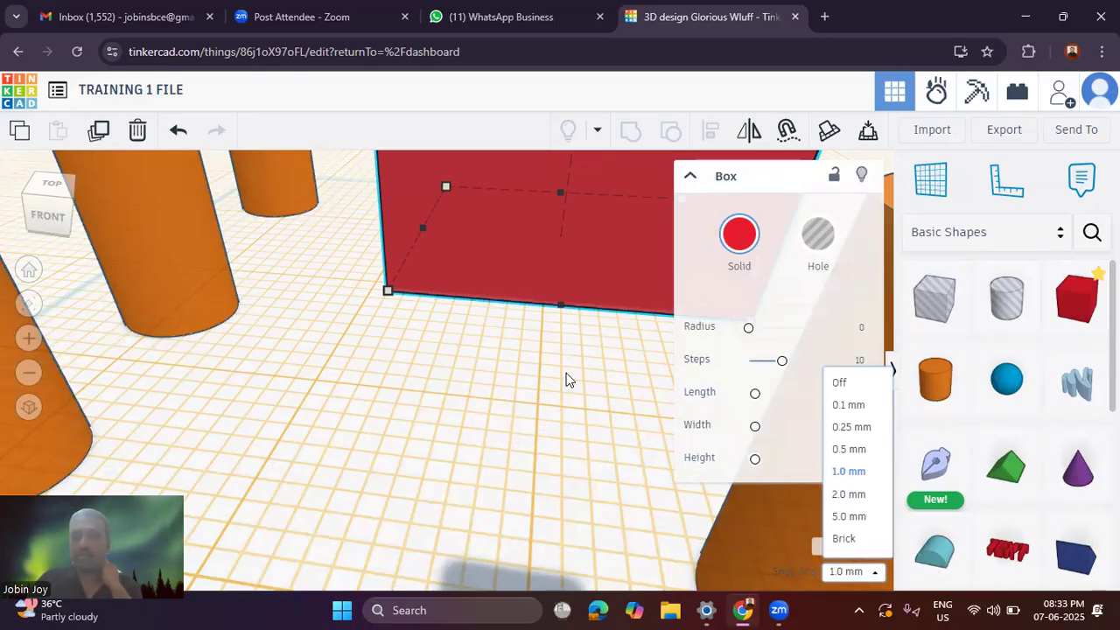
drag(541, 255, 542, 294)
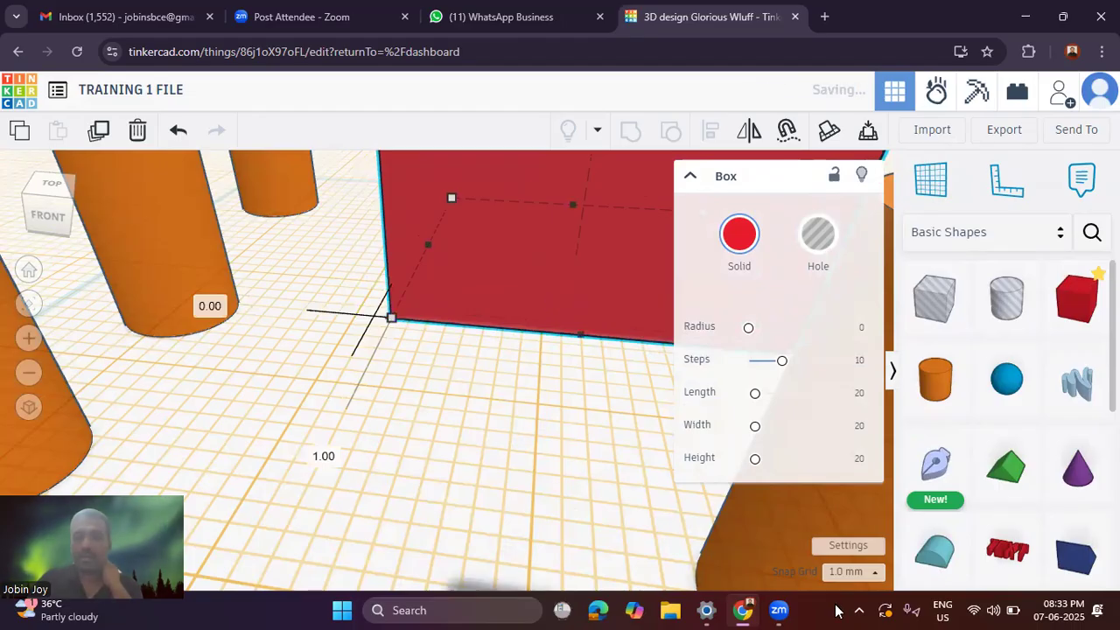
Step: Set the snap grid to 0.5 mm
click(847, 571)
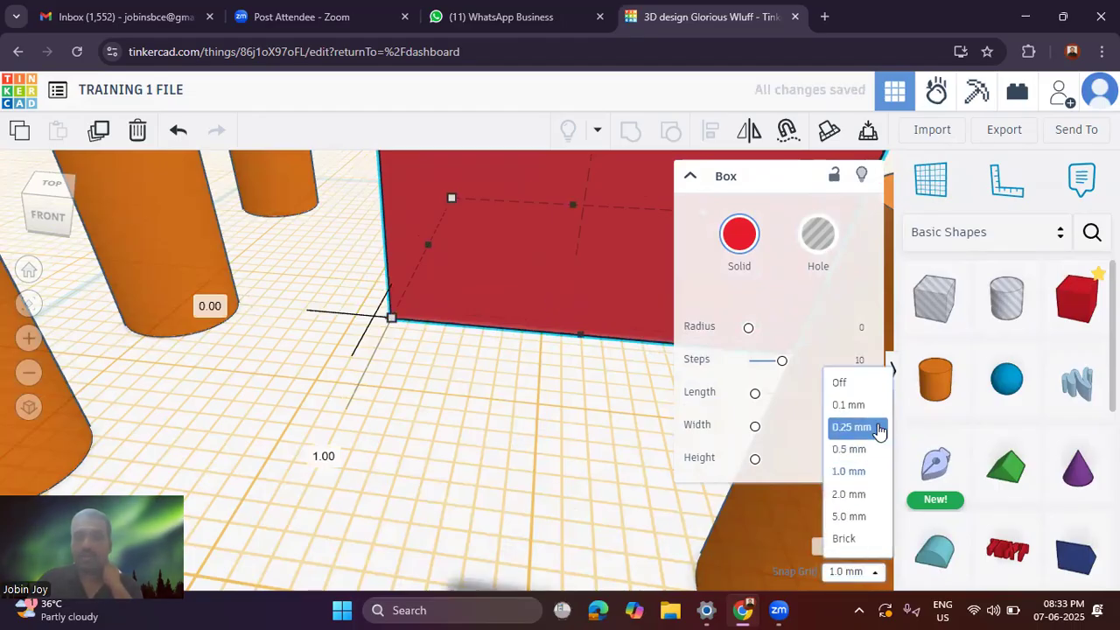
click(863, 450)
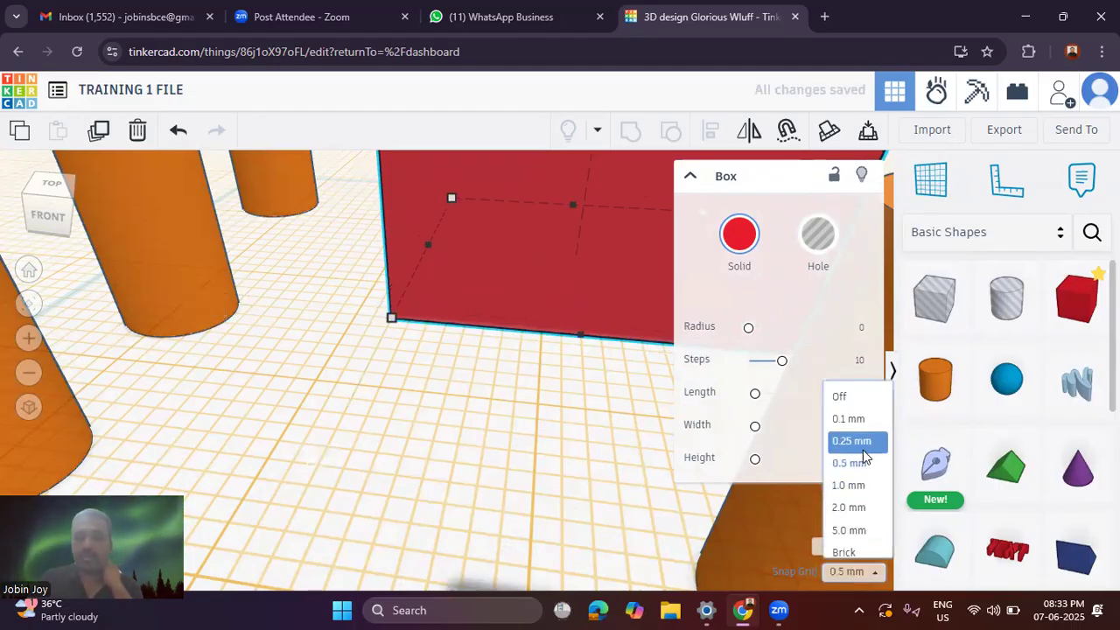
Step: Move the red box across the workplane in 0.5 mm steps
drag(567, 320, 543, 404)
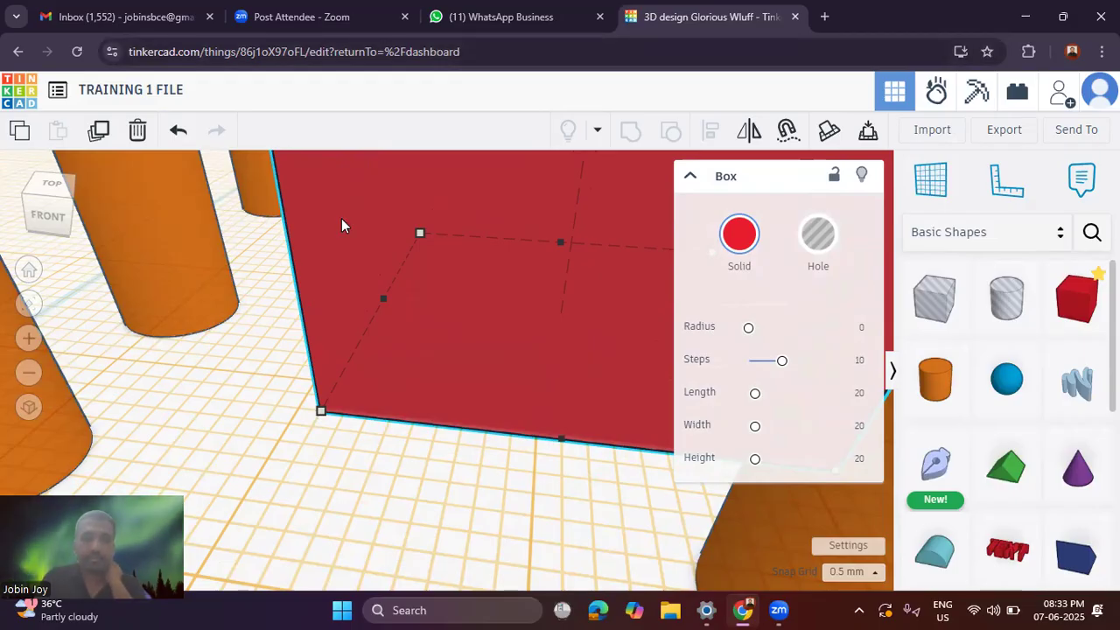
Step: Annotate one grid square as 1 mm and a row of squares as 10 mm = 1 cm in red pen, and clear the annotations
mouse_move(269, 458)
mouse_down()
mouse_move(262, 470)
mouse_move(292, 462)
mouse_move(234, 464)
mouse_move(265, 452)
mouse_up()
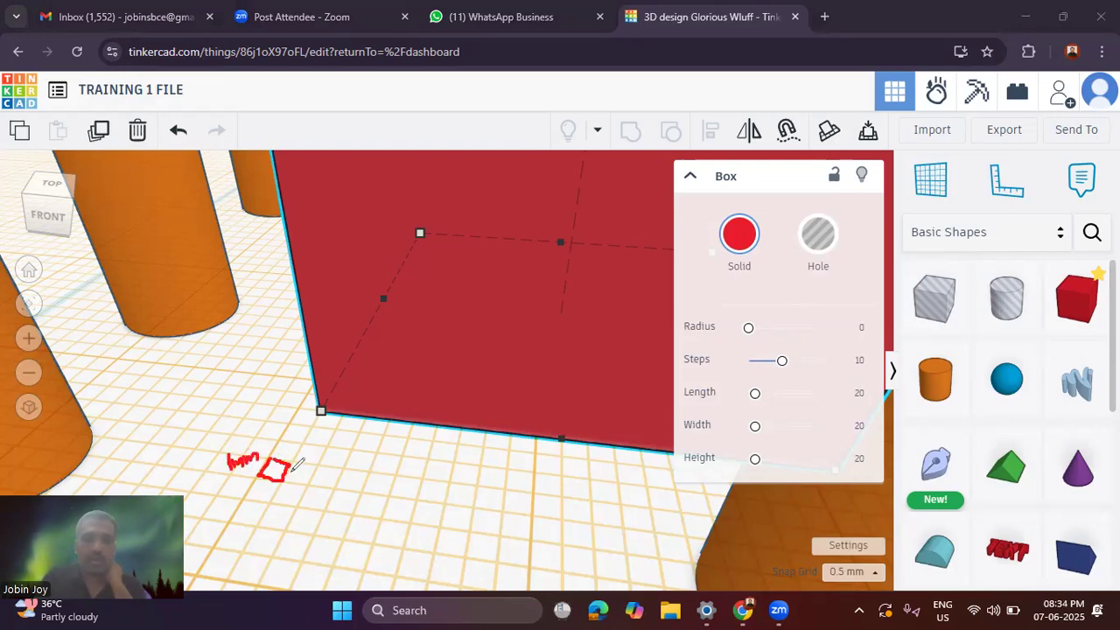
drag(272, 464, 287, 460)
click(298, 474)
click(325, 476)
click(353, 481)
click(377, 484)
click(410, 484)
click(437, 494)
click(458, 493)
click(490, 499)
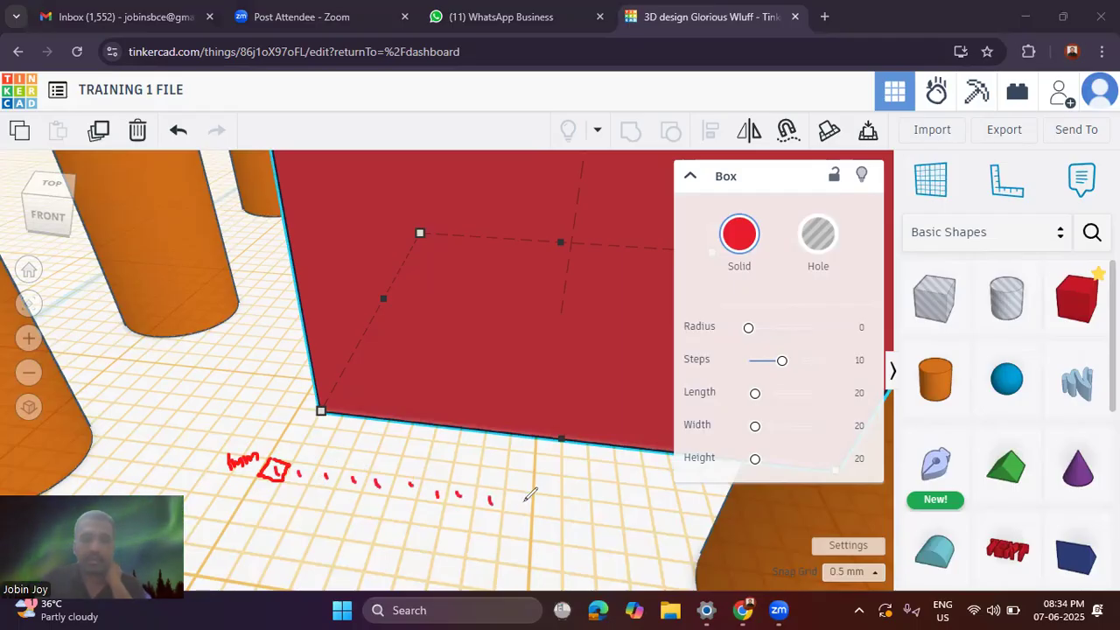
mouse_move(233, 525)
mouse_down()
mouse_move(519, 534)
mouse_move(498, 560)
mouse_up()
drag(252, 515, 251, 534)
mouse_move(335, 509)
mouse_down()
mouse_move(336, 528)
mouse_move(348, 513)
mouse_move(378, 527)
mouse_move(436, 521)
mouse_move(449, 537)
mouse_move(482, 535)
mouse_up()
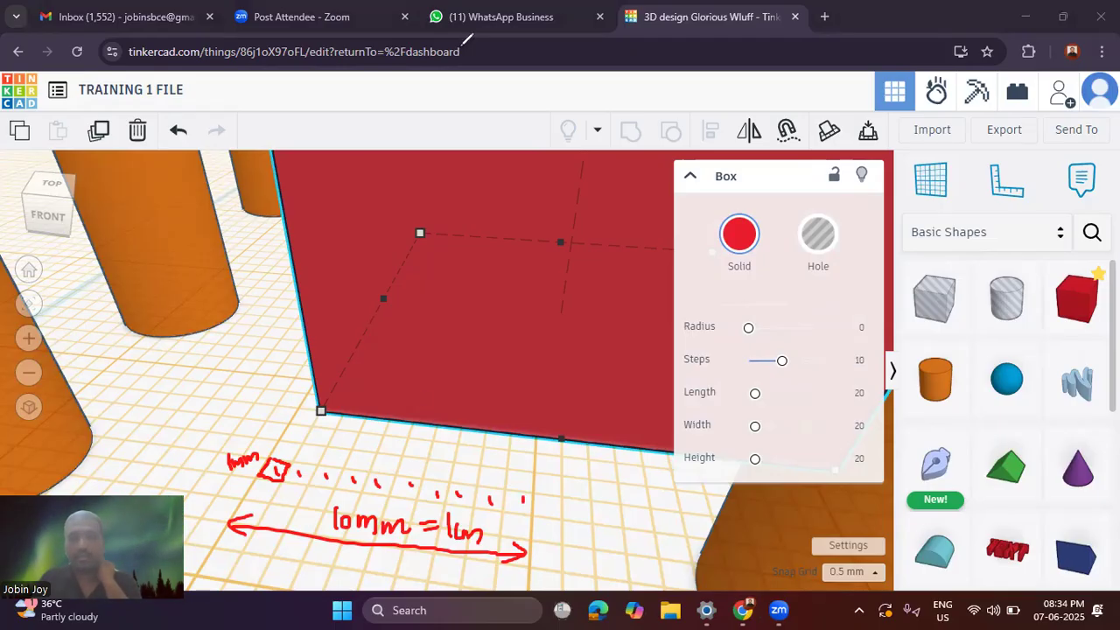
click(461, 45)
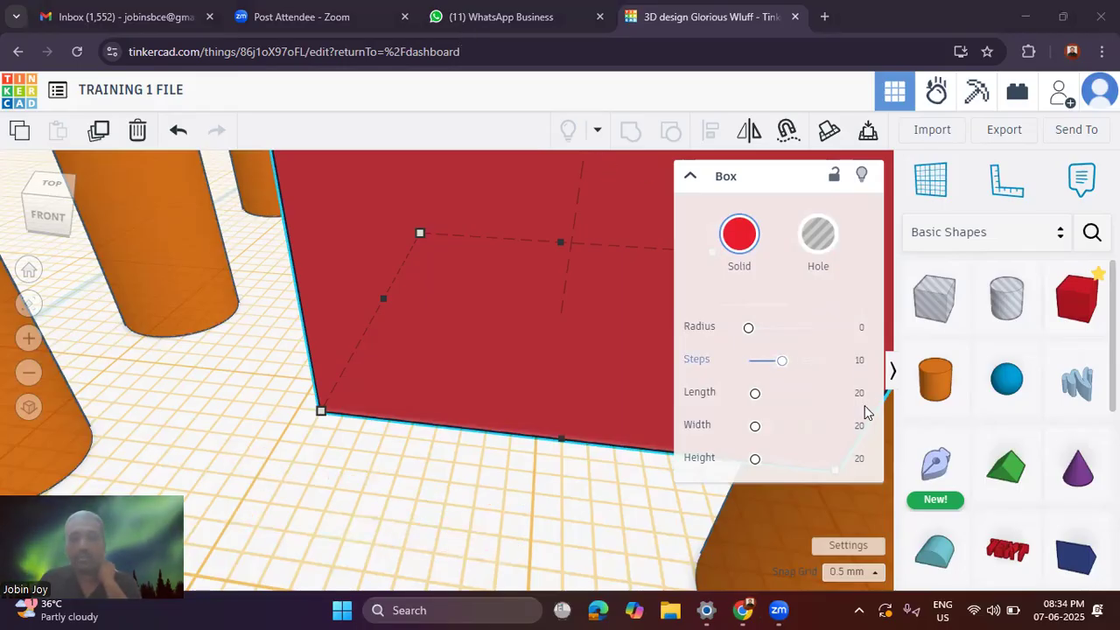
Step: Set the snap grid to 1.0 mm and move the red box across the workplane in 1 mm steps
click(853, 571)
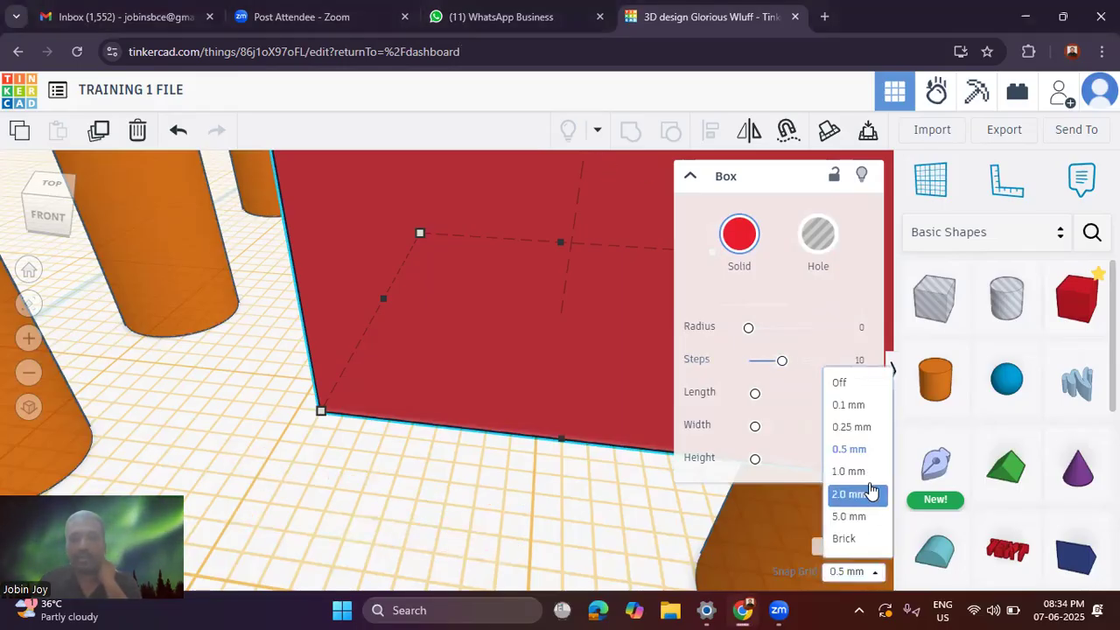
click(861, 475)
click(862, 498)
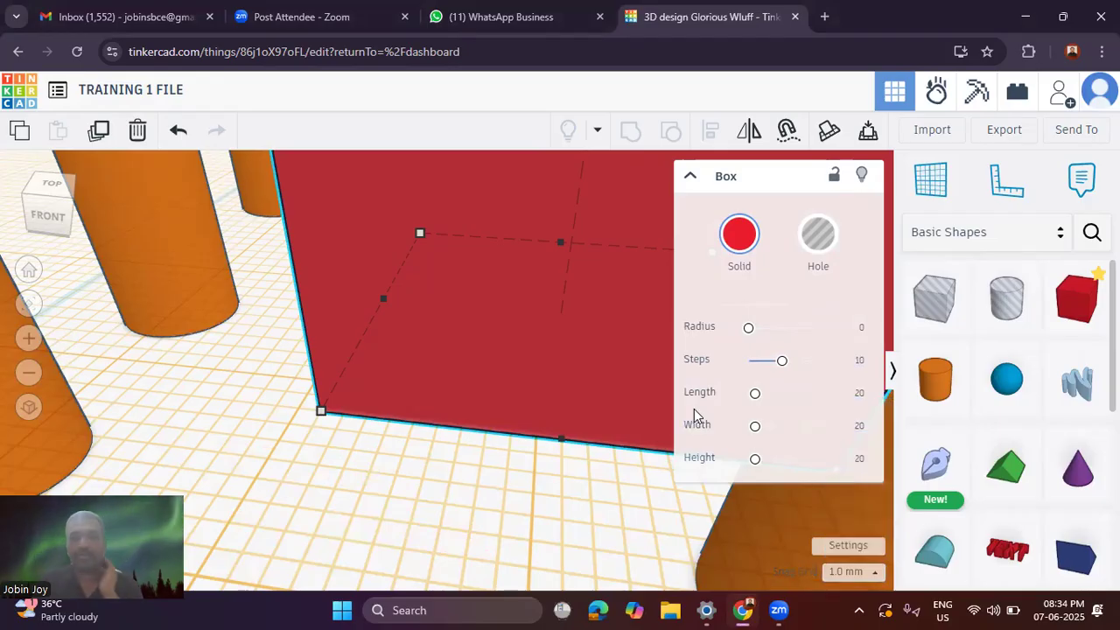
drag(418, 403, 425, 478)
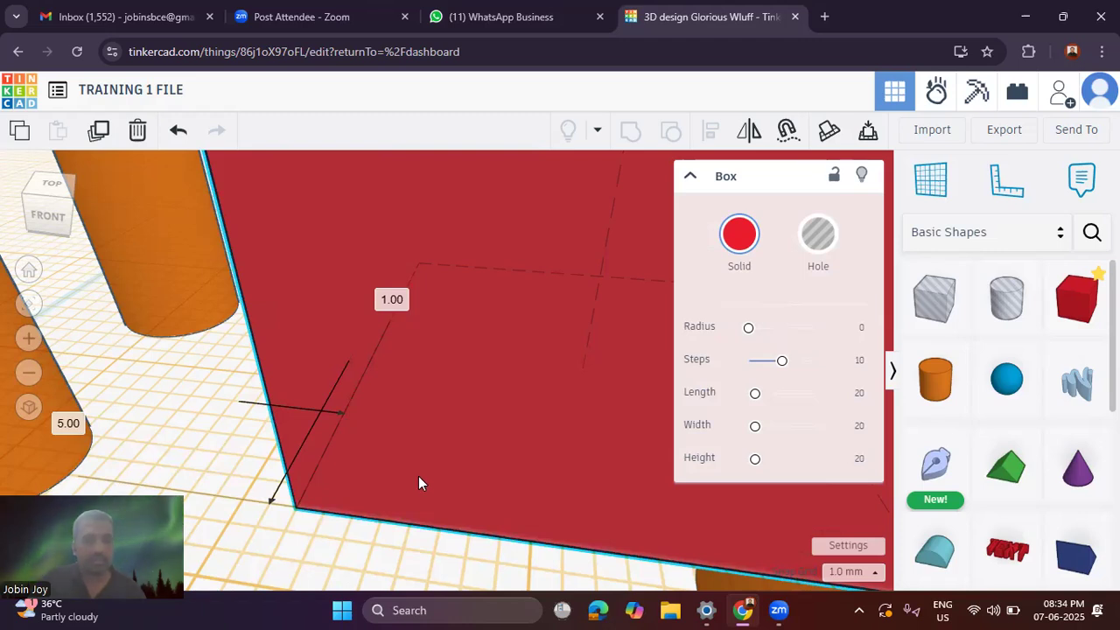
drag(416, 476, 380, 472)
Step: Set the snap grid to 2.0 mm and move the red box in 2 mm steps
click(847, 573)
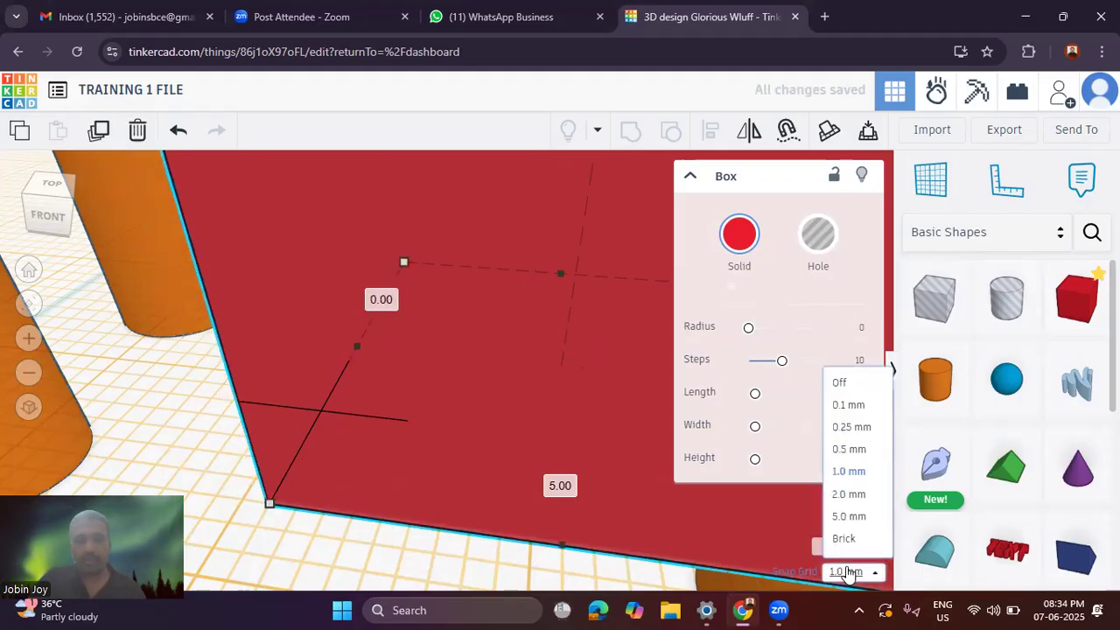
click(864, 494)
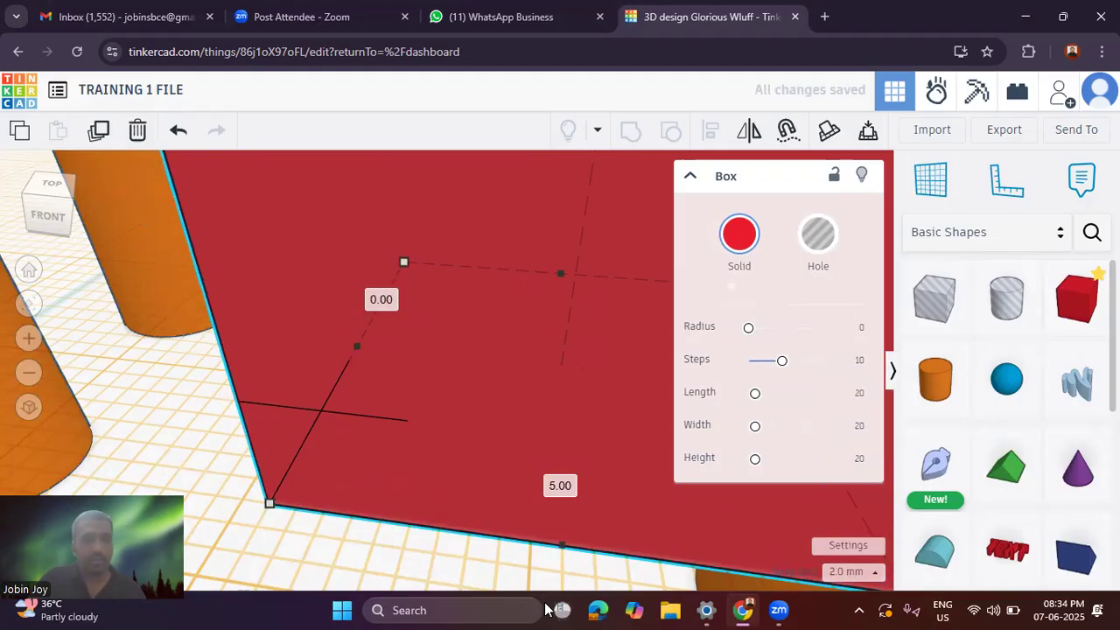
drag(356, 407, 366, 384)
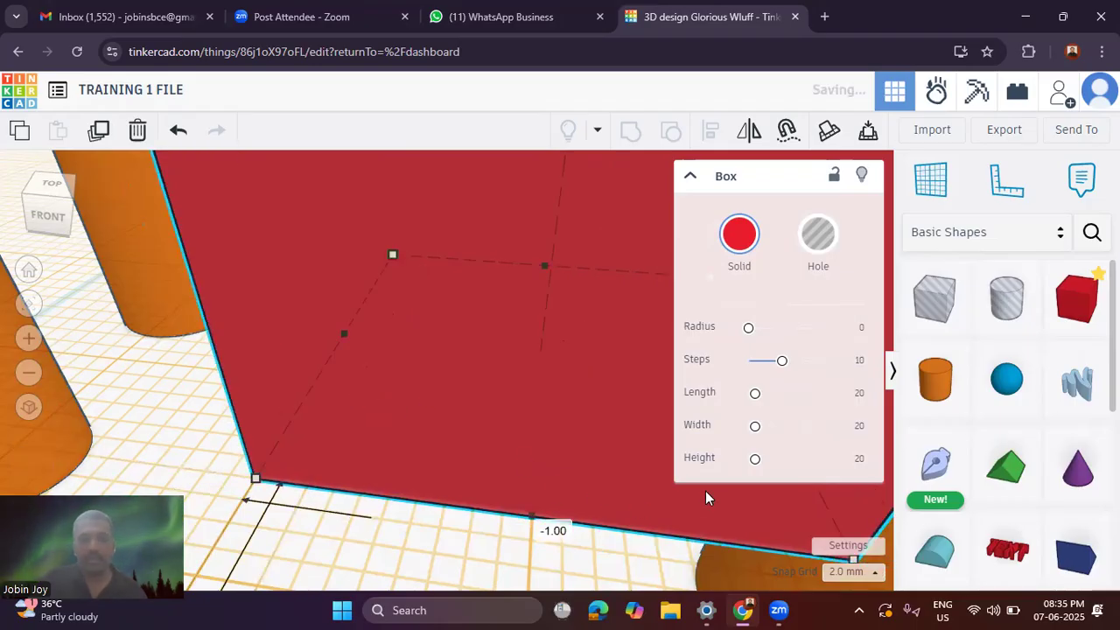
Step: Set the snap grid to 0.1 mm and move the red box in 0.1 mm steps, checking its corner against the grid
click(846, 571)
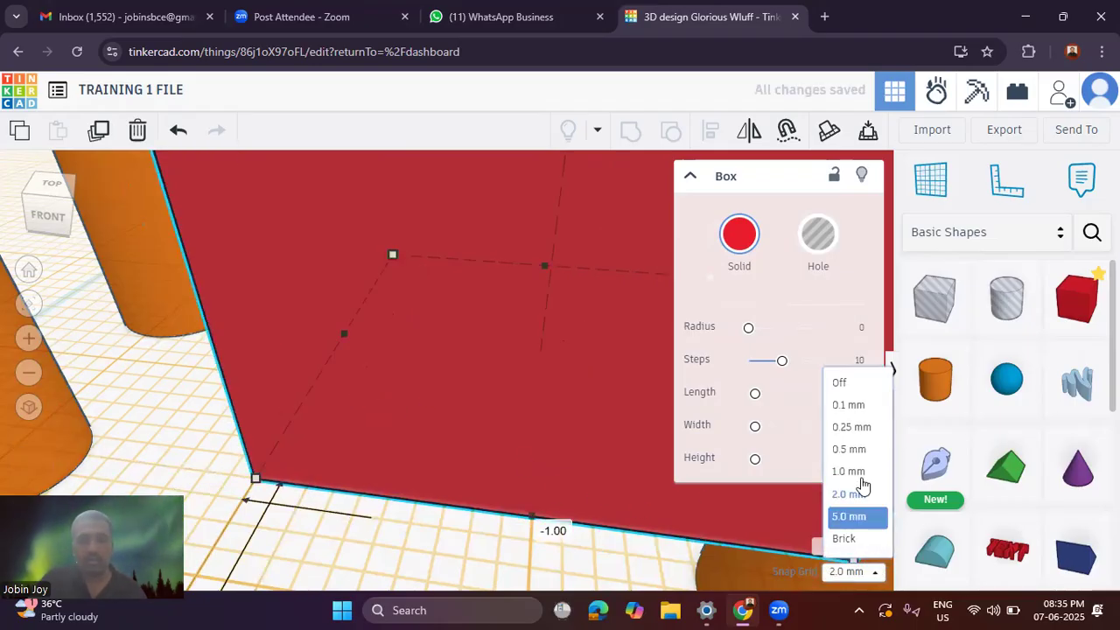
click(869, 404)
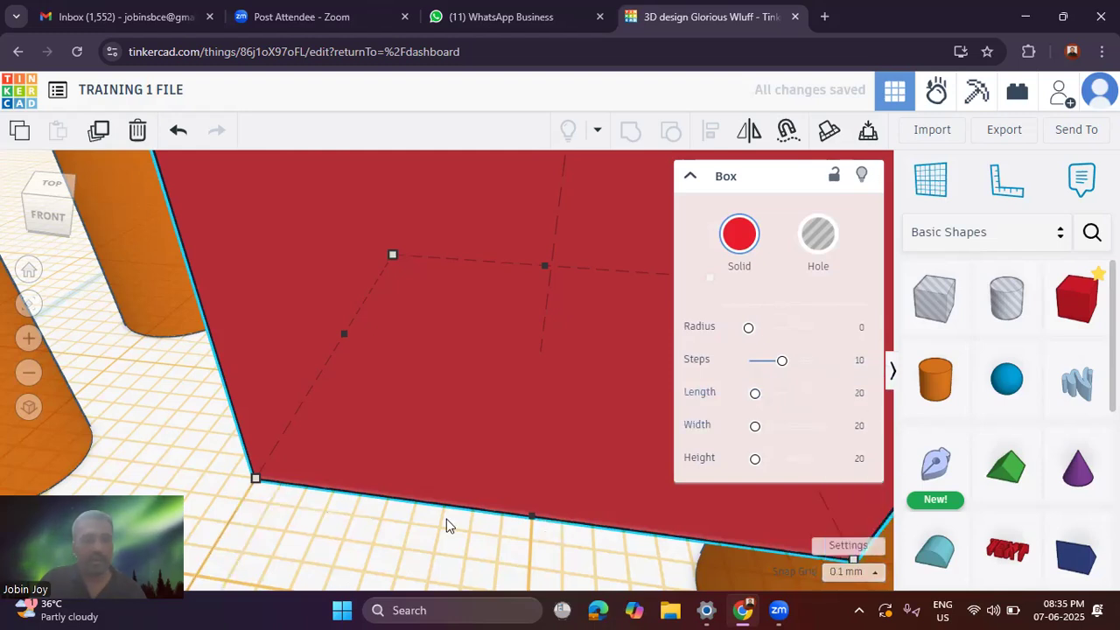
mouse_move(333, 455)
mouse_down()
mouse_move(365, 460)
mouse_move(341, 485)
mouse_move(335, 470)
mouse_move(346, 469)
mouse_up()
scroll(259, 510, up, 3)
scroll(260, 510, down, 2)
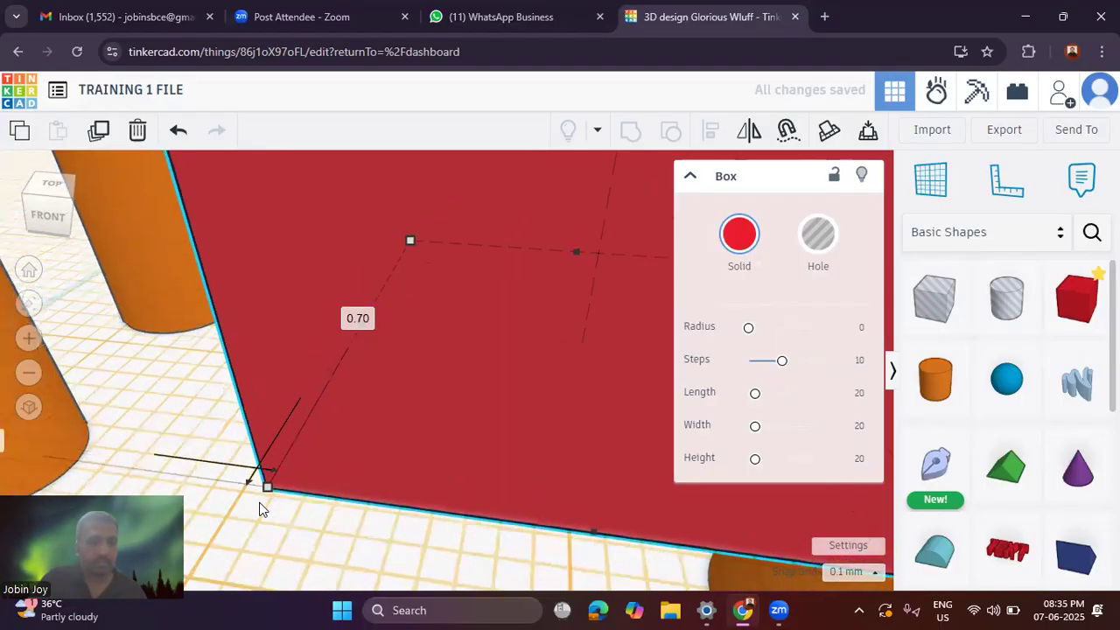
scroll(257, 511, up, 2)
scroll(258, 505, up, 4)
drag(362, 377, 354, 401)
Step: Set the snap grid to 0.25 mm and move the red box slightly
click(845, 571)
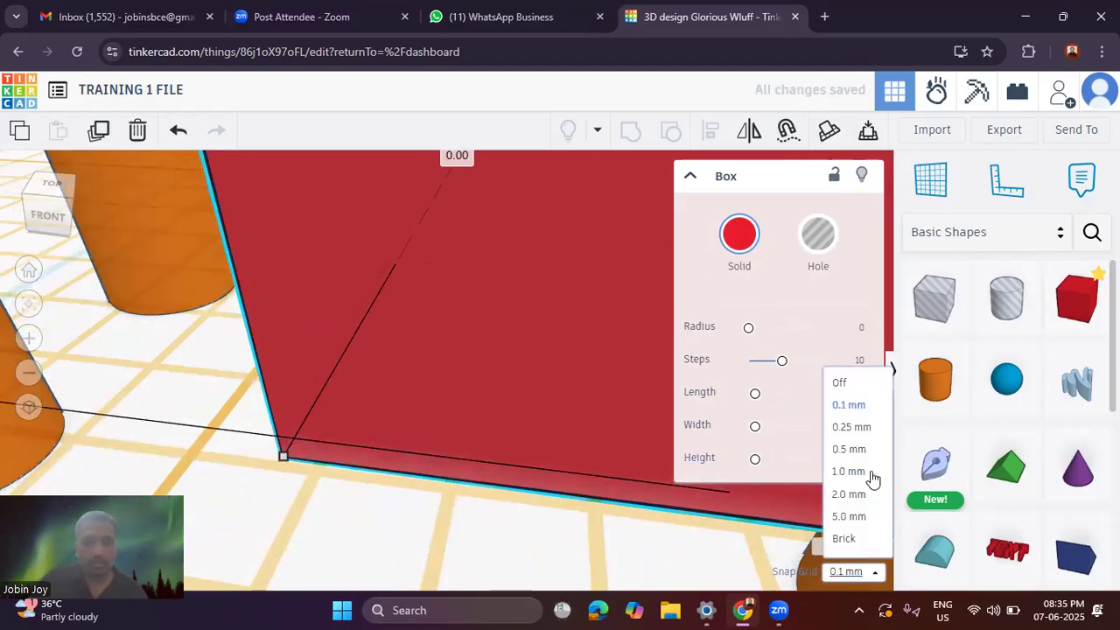
click(871, 428)
mouse_move(576, 435)
mouse_down()
mouse_move(538, 434)
mouse_move(567, 437)
mouse_up()
Step: Set the snap grid back to 1.0 mm and shift the red box along the grid squares in 1 mm steps
click(853, 572)
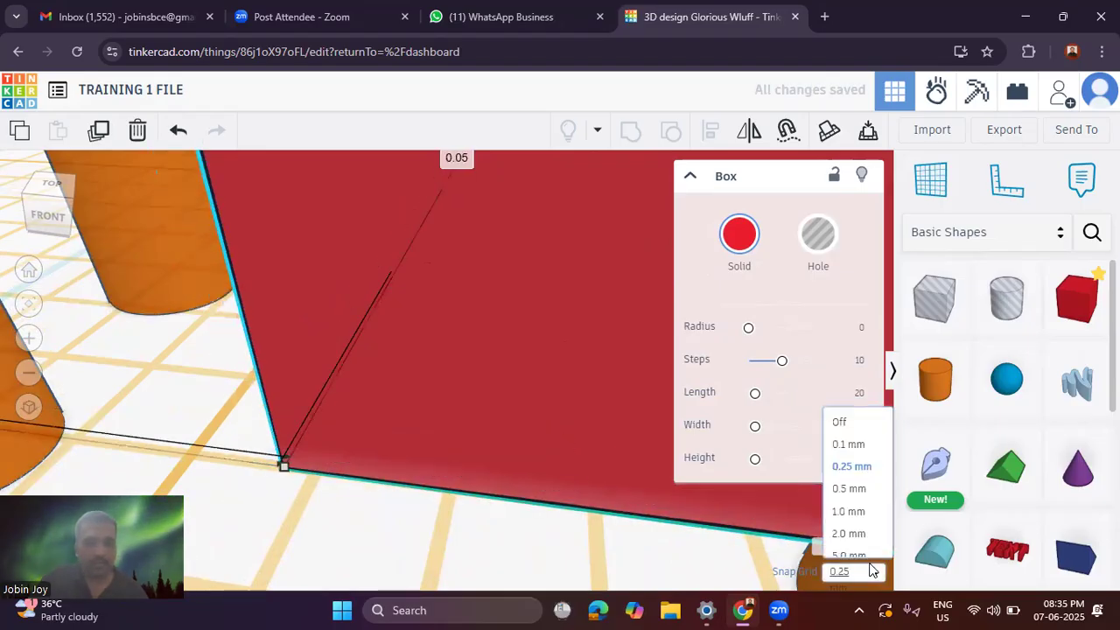
click(859, 475)
mouse_move(397, 411)
mouse_down()
mouse_move(292, 437)
mouse_move(378, 418)
mouse_up()
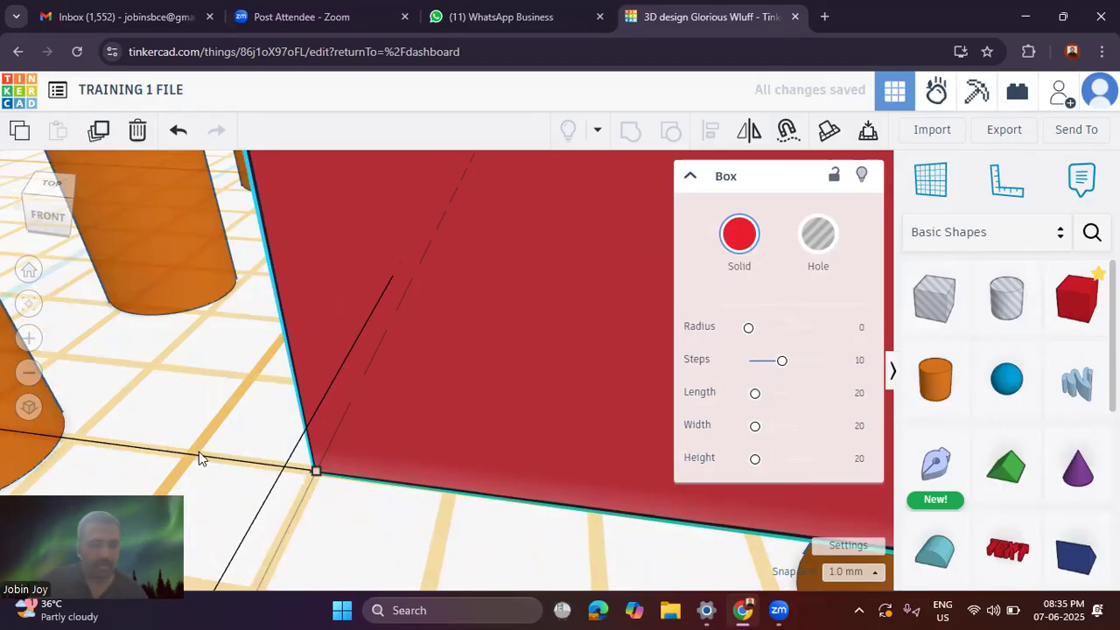
drag(415, 364, 417, 399)
drag(322, 414, 378, 417)
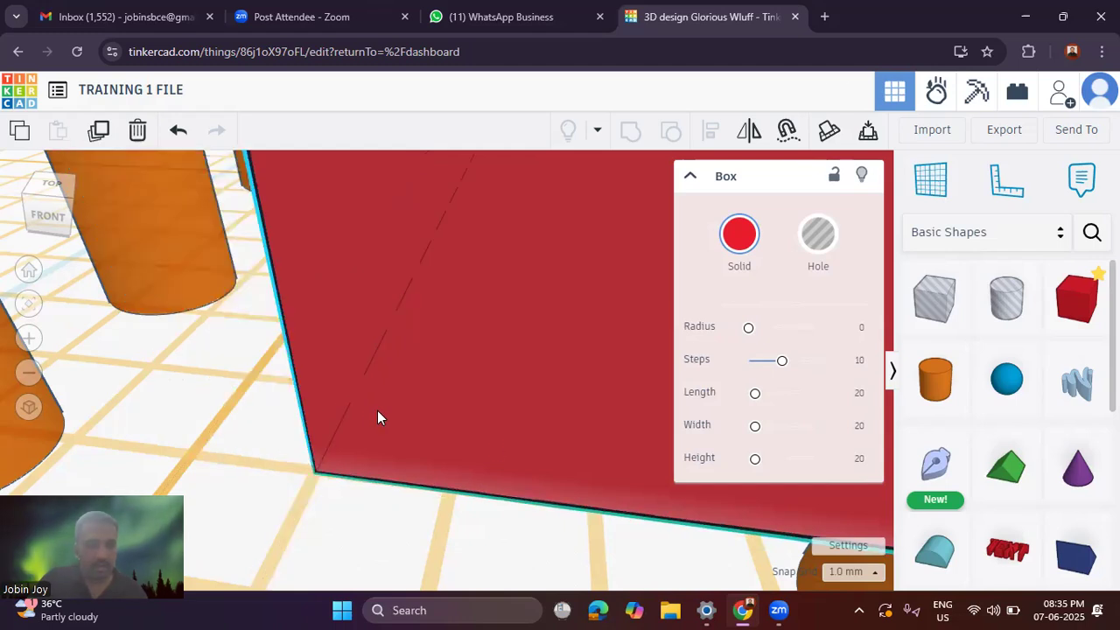
click(853, 571)
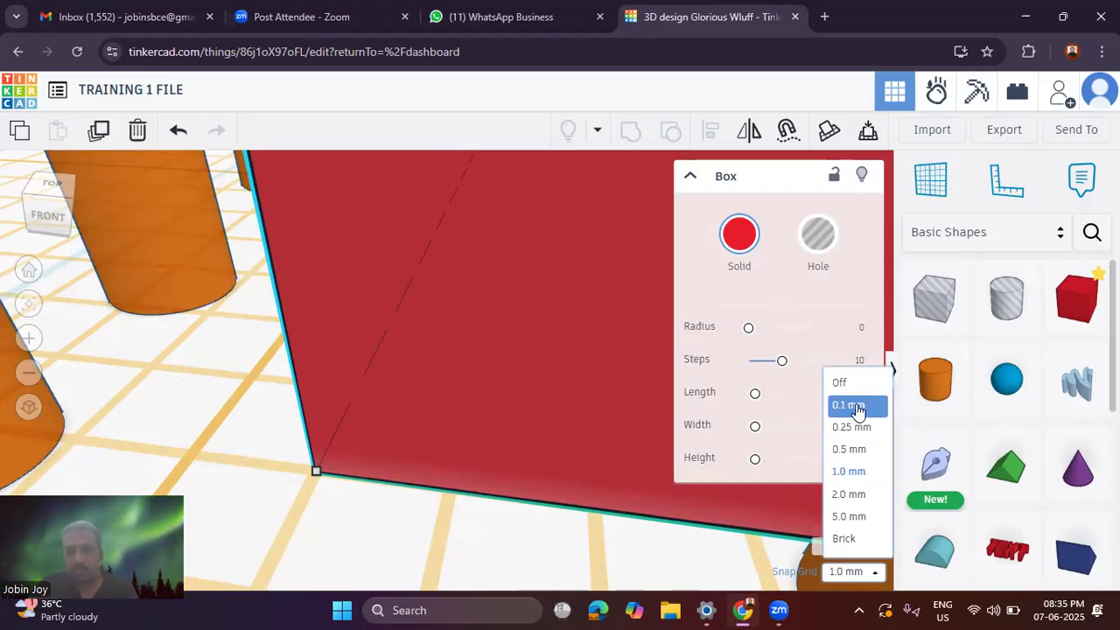
click(859, 472)
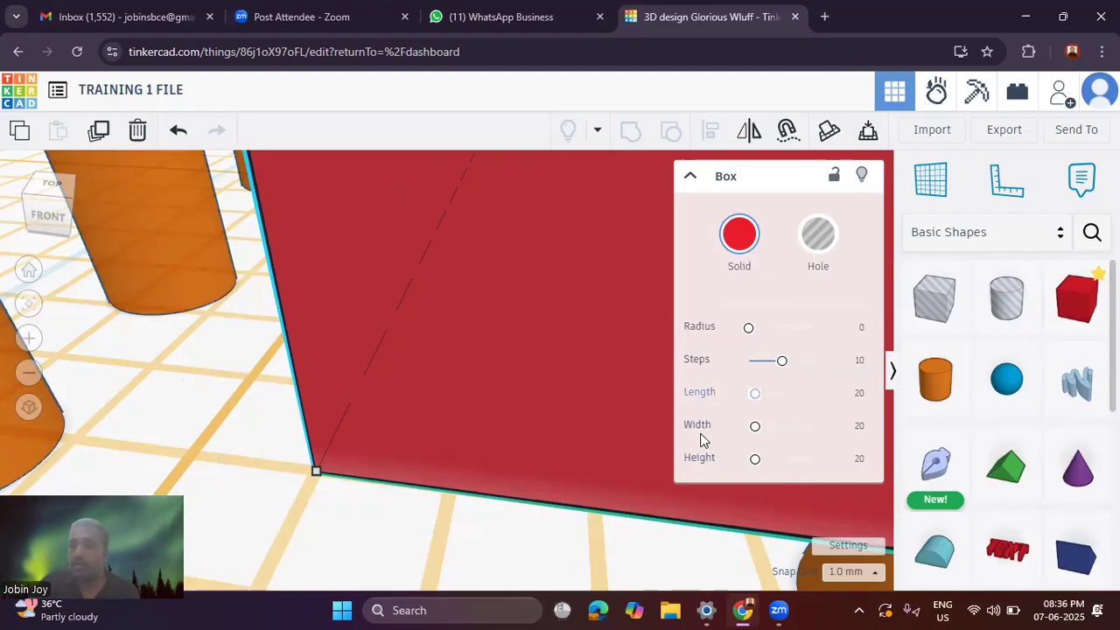
Step: Delete the red box and the row of three orange cylinders
scroll(565, 452, down, 3)
scroll(567, 453, down, 3)
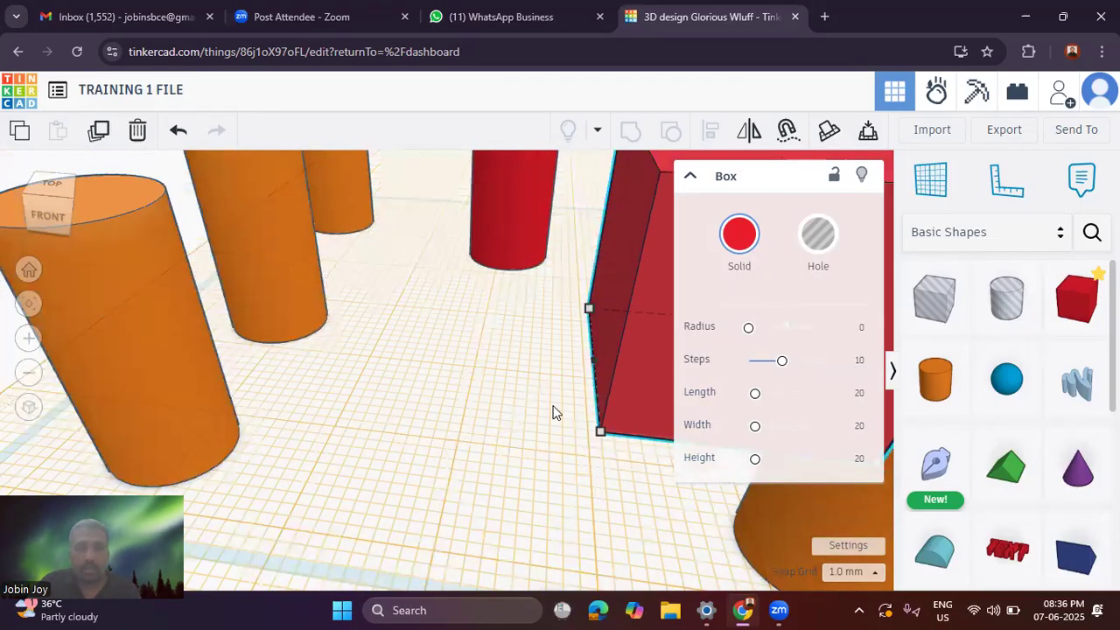
scroll(552, 411, down, 5)
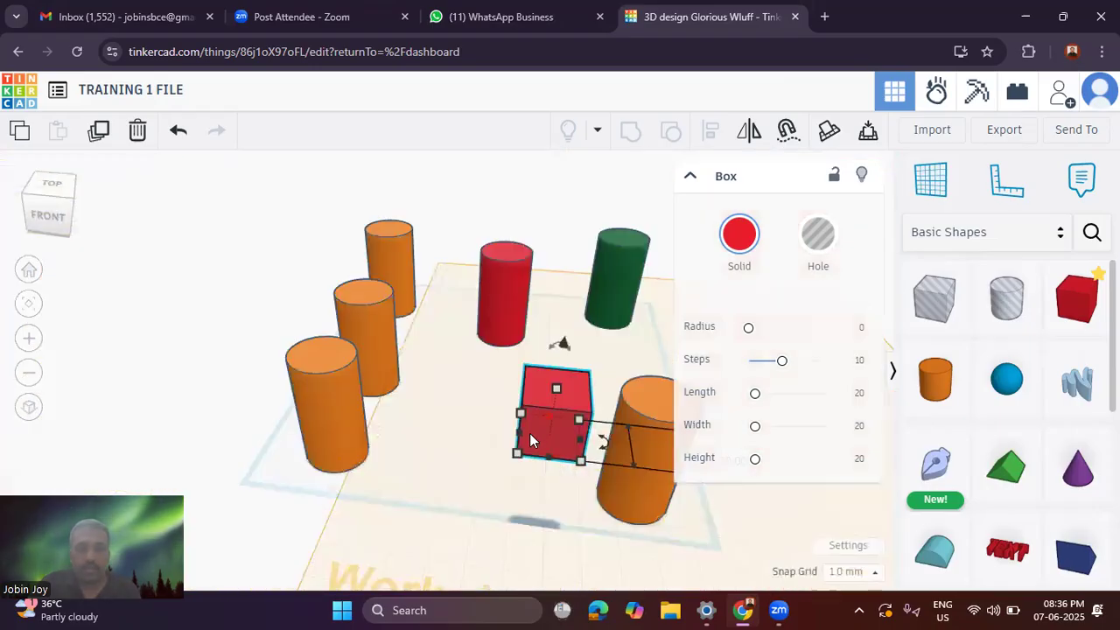
click(141, 140)
click(358, 382)
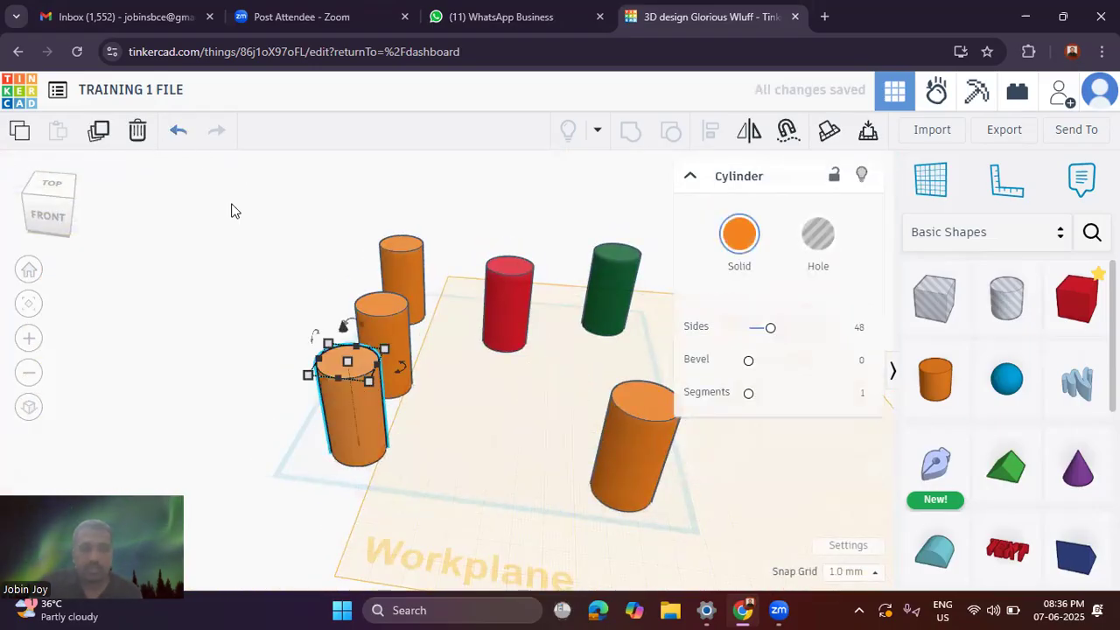
click(142, 131)
click(383, 339)
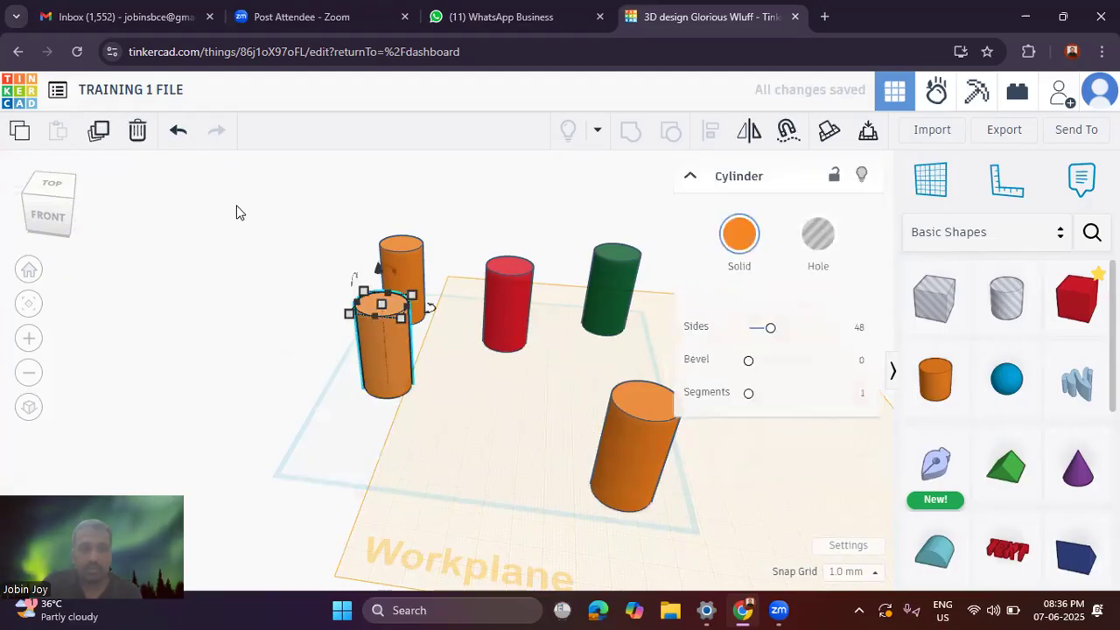
click(142, 133)
click(408, 271)
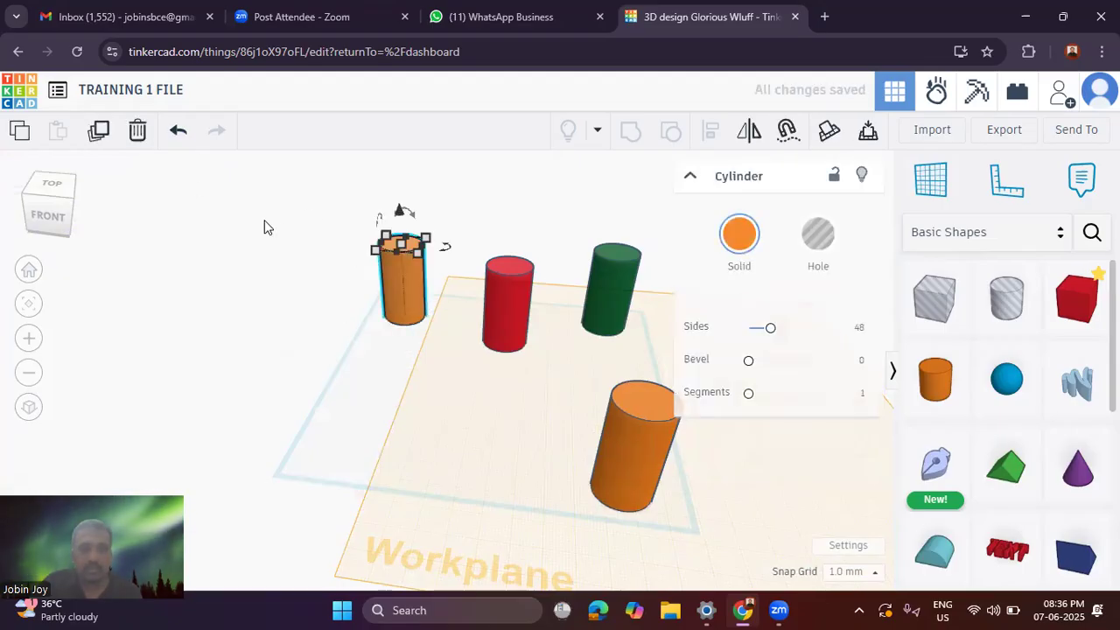
click(140, 136)
Step: Delete the red cylinder, the green cylinder and the last orange cylinder to empty the workplane
click(497, 303)
click(140, 133)
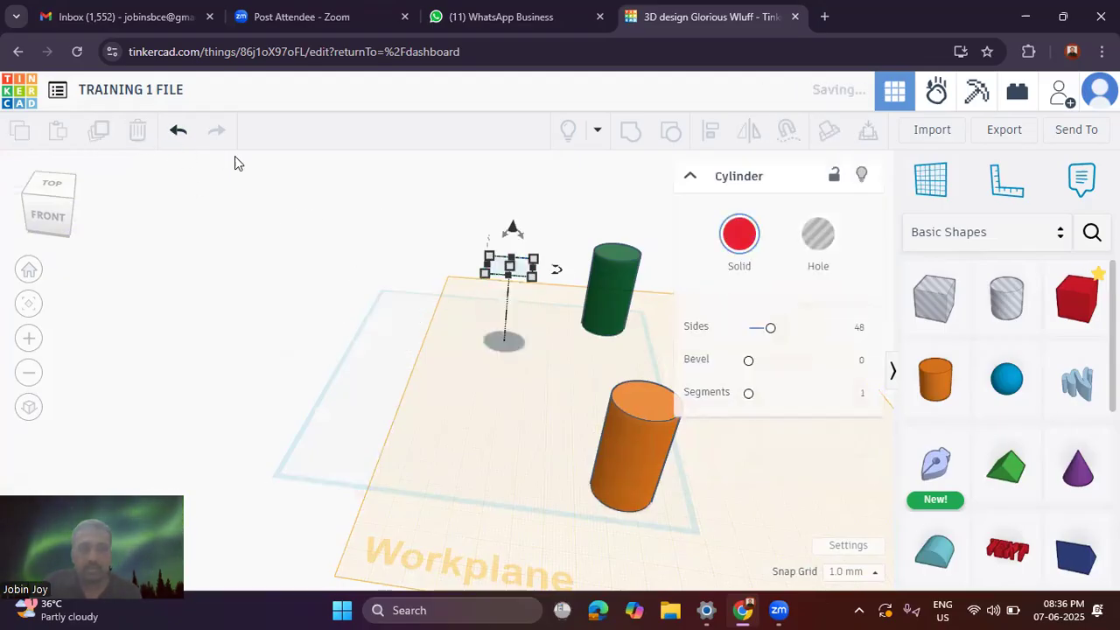
click(617, 300)
click(141, 139)
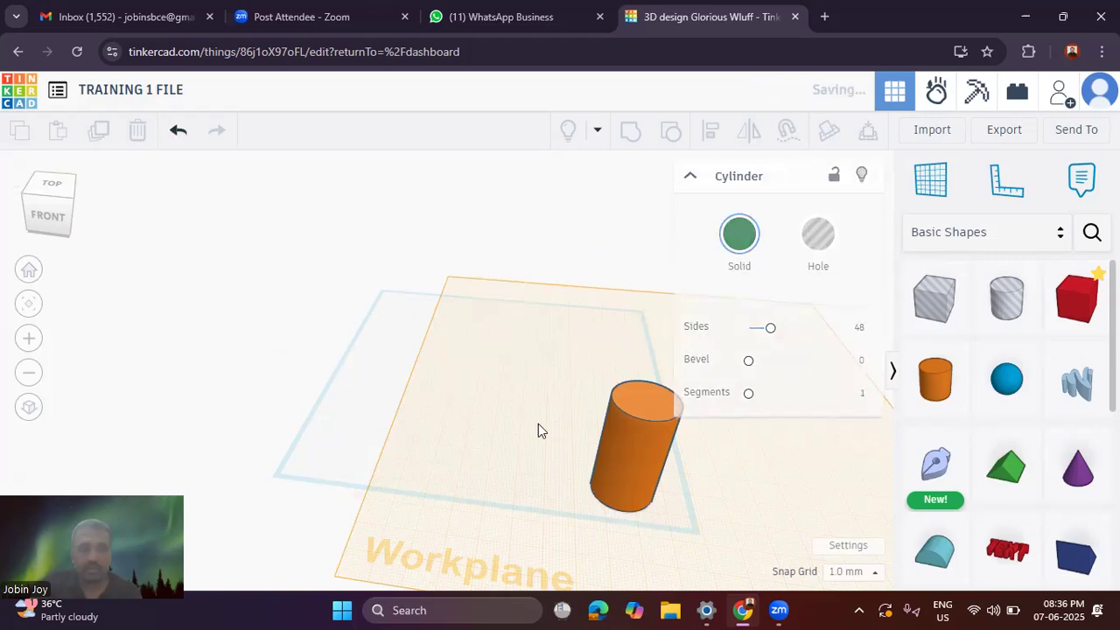
click(635, 480)
click(137, 140)
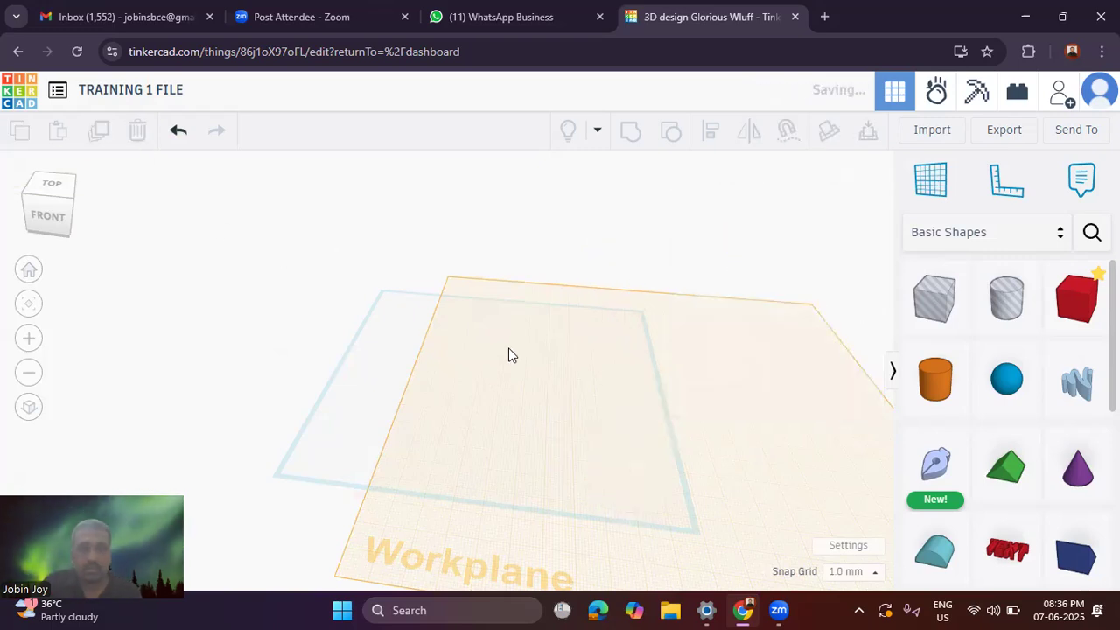
Step: Place a solid red box from Basic Shapes on the empty workplane, enlarge it and move it farther back
scroll(585, 402, down, 3)
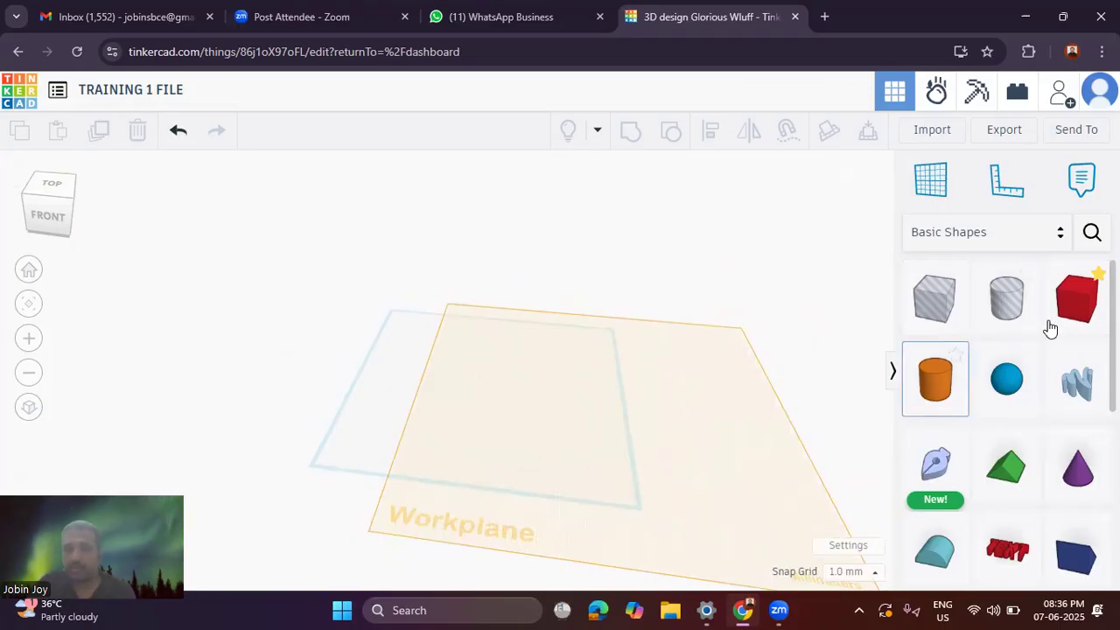
drag(561, 382, 588, 428)
drag(520, 423, 486, 434)
drag(542, 364, 585, 342)
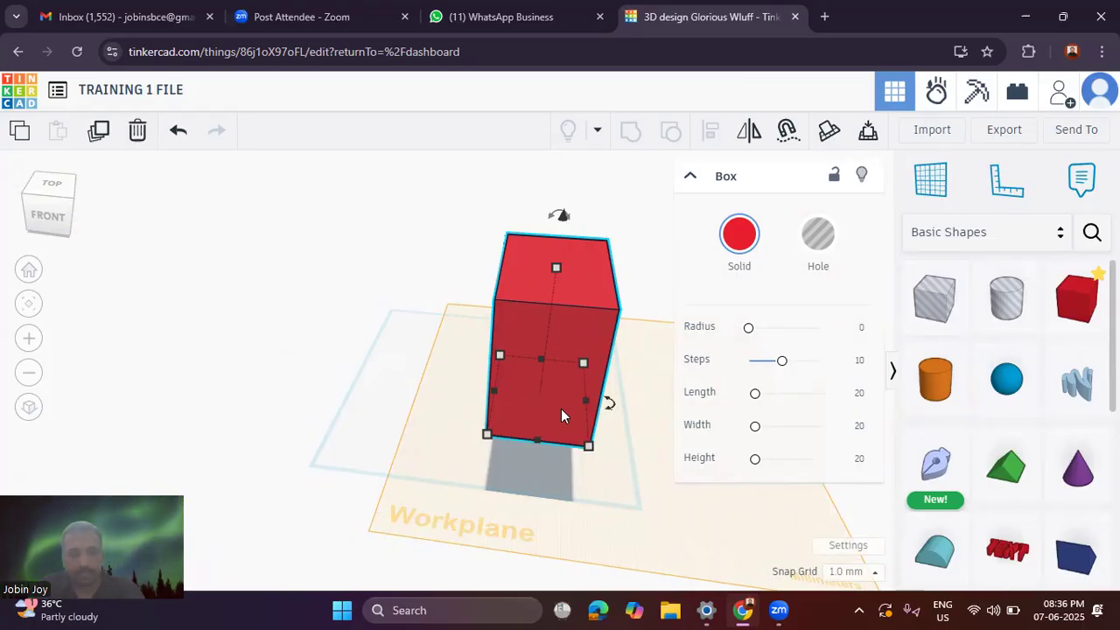
drag(557, 403, 535, 351)
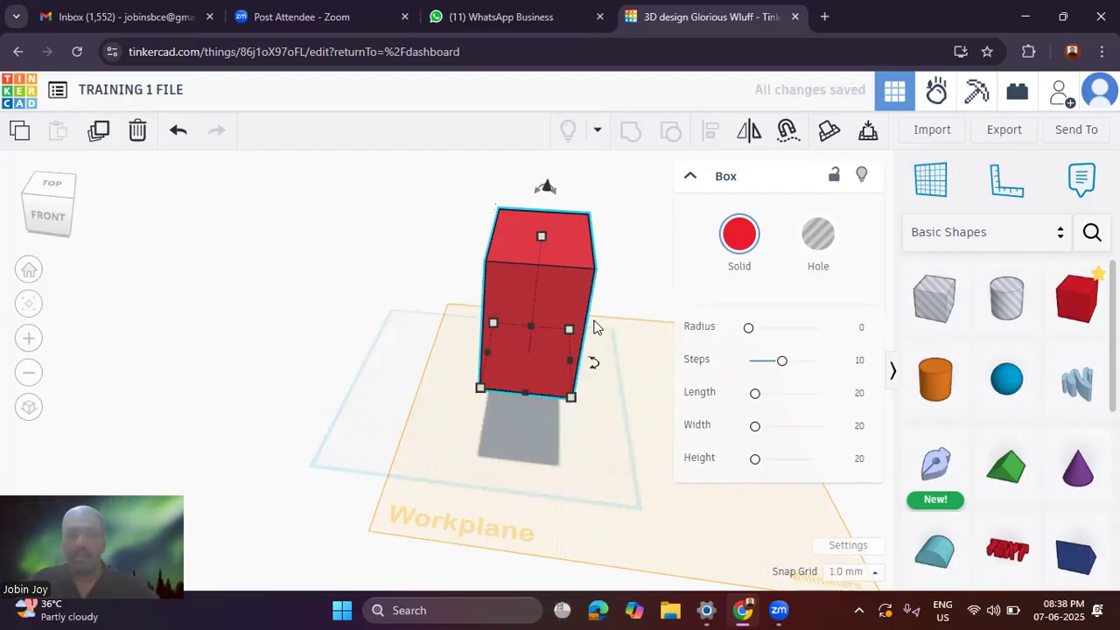
Step: Raise the red box about 31 mm above the workplane and examine its height from a lower front view
right_drag(447, 383, 435, 357)
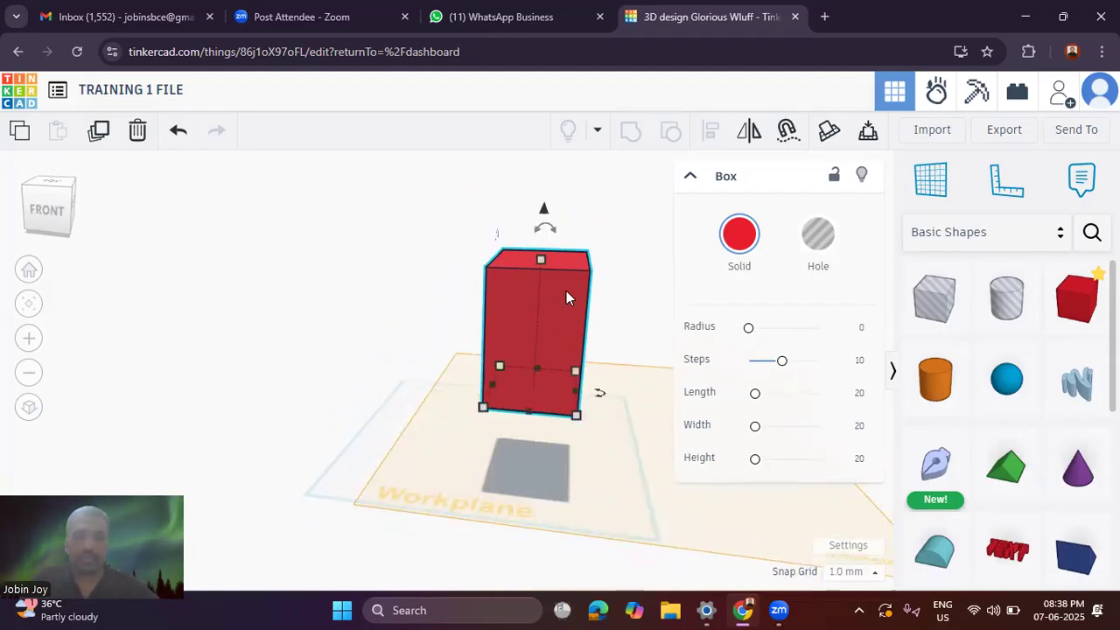
mouse_move(545, 229)
drag(544, 210, 549, 146)
scroll(428, 339, down, 2)
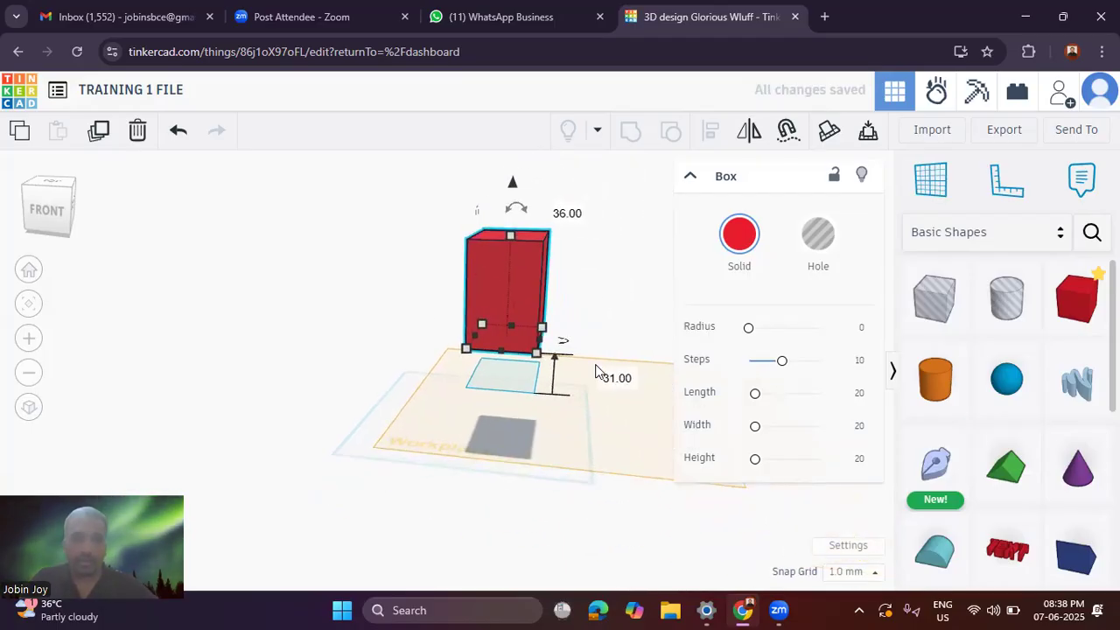
scroll(595, 372, up, 3)
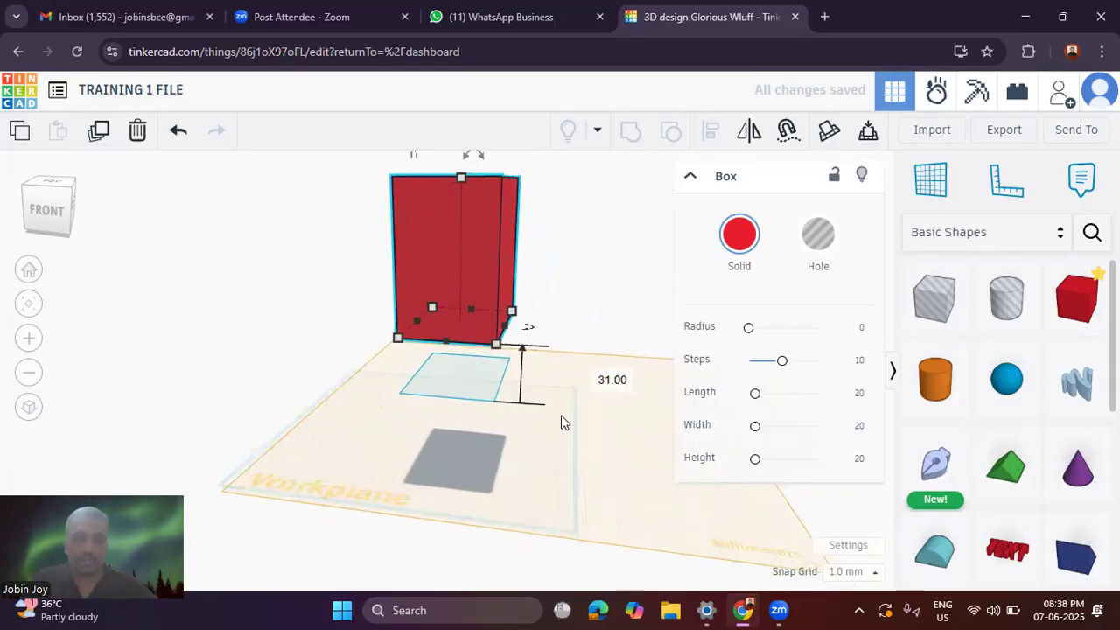
scroll(616, 382, down, 1)
scroll(456, 420, down, 2)
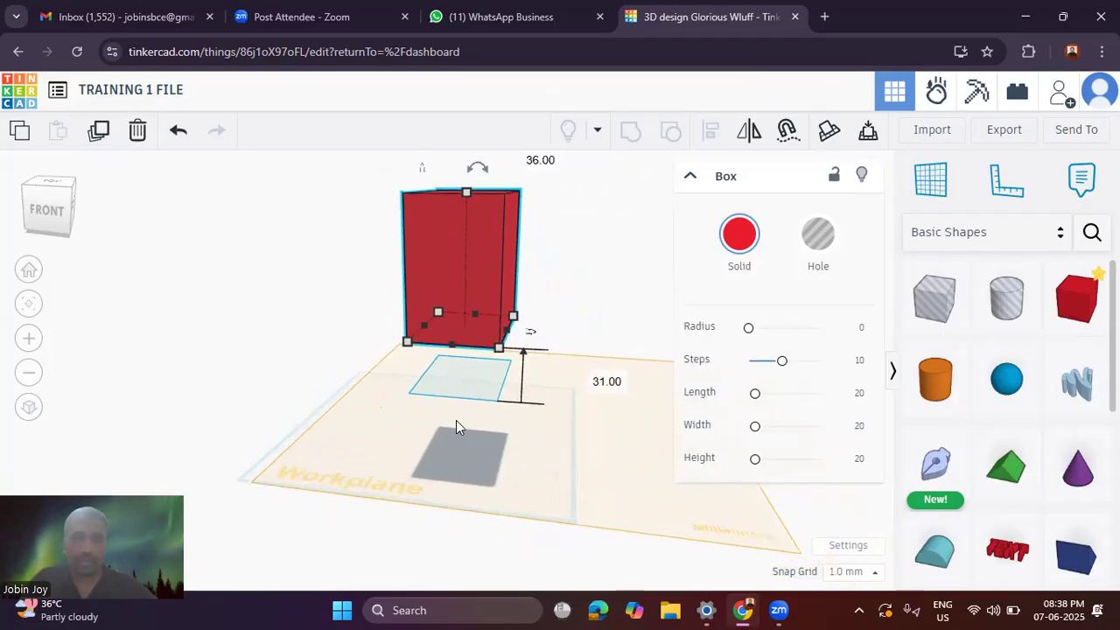
Step: Raise the red box to 34 mm above the workplane and set its width to 100 mm
drag(466, 167, 551, 254)
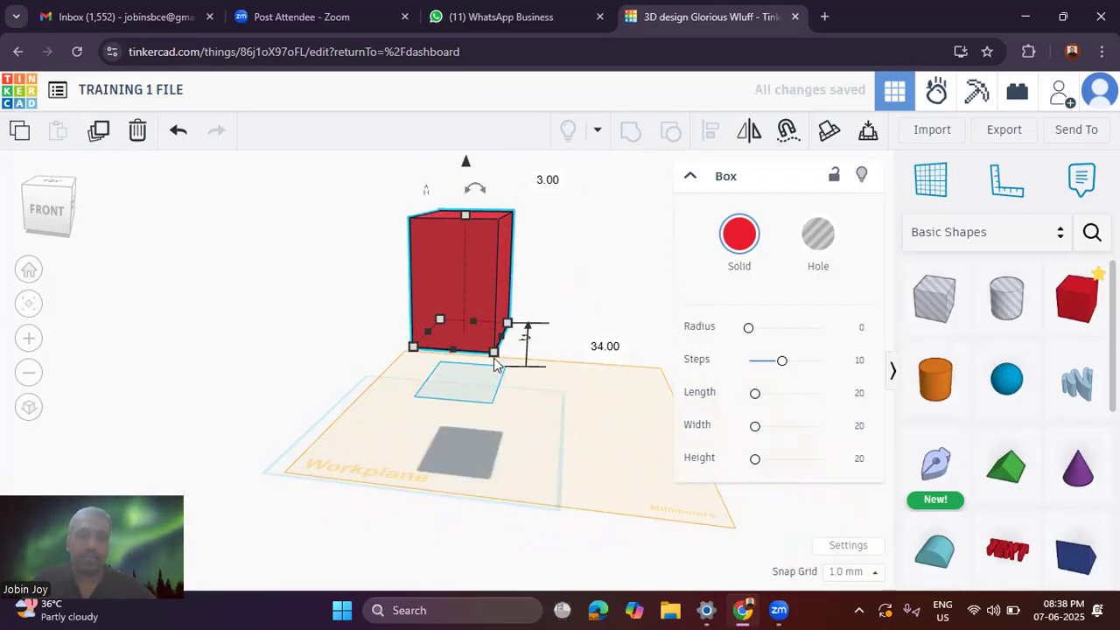
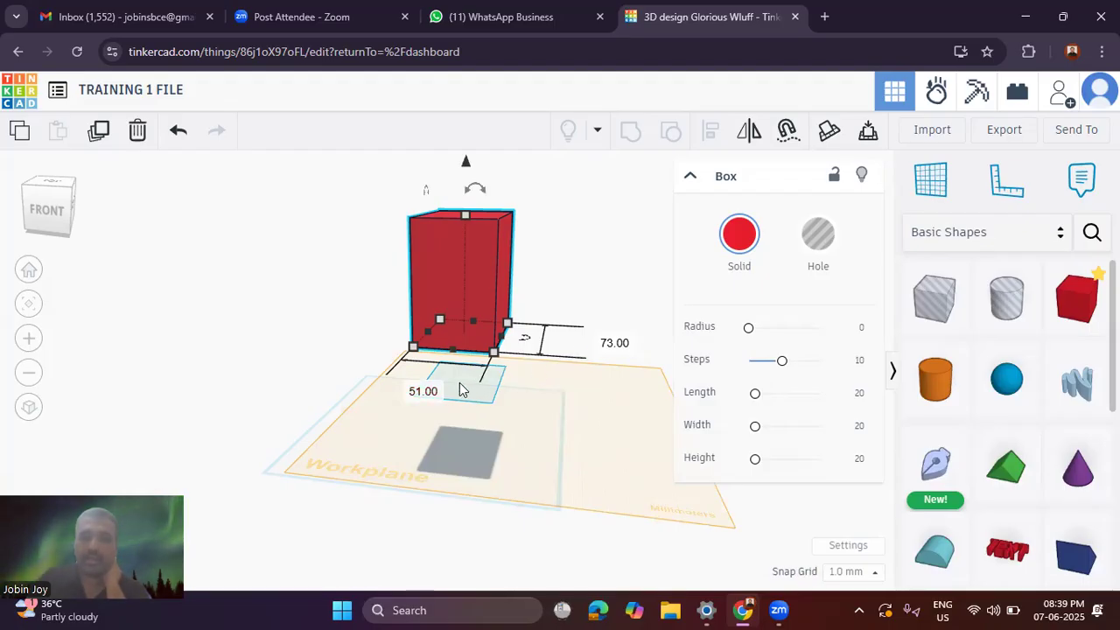
click(571, 271)
click(494, 352)
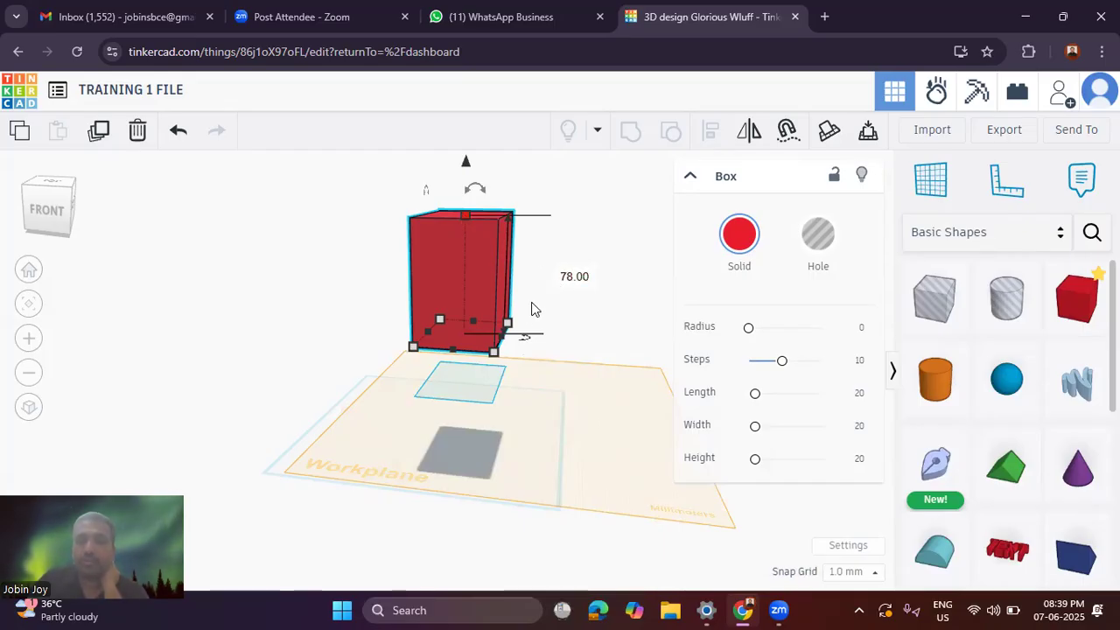
click(427, 391)
text(100)
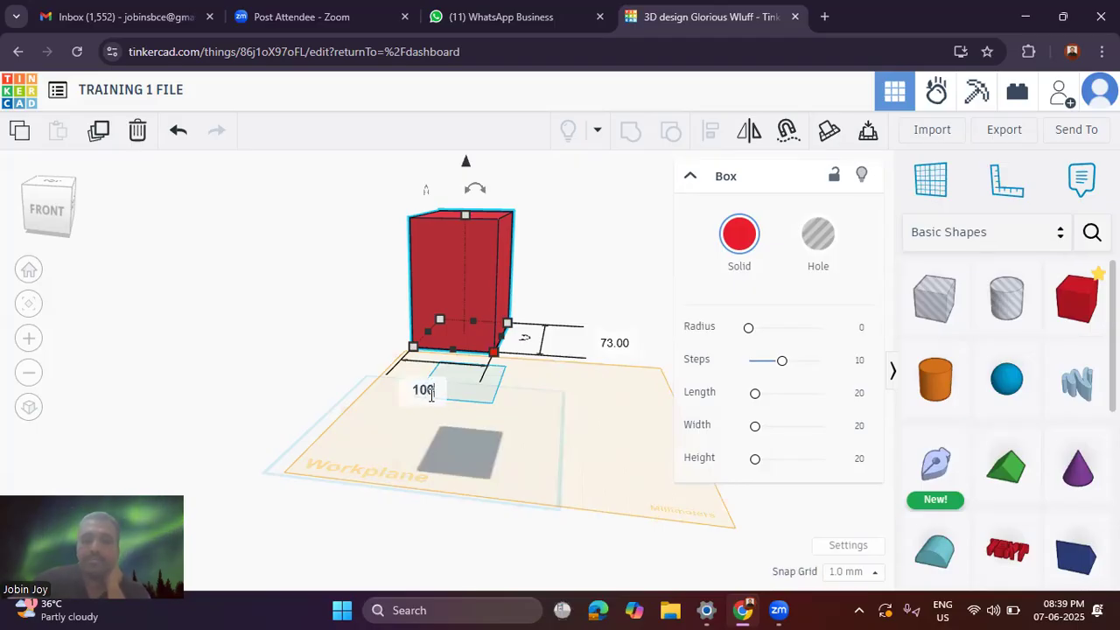
key(Return)
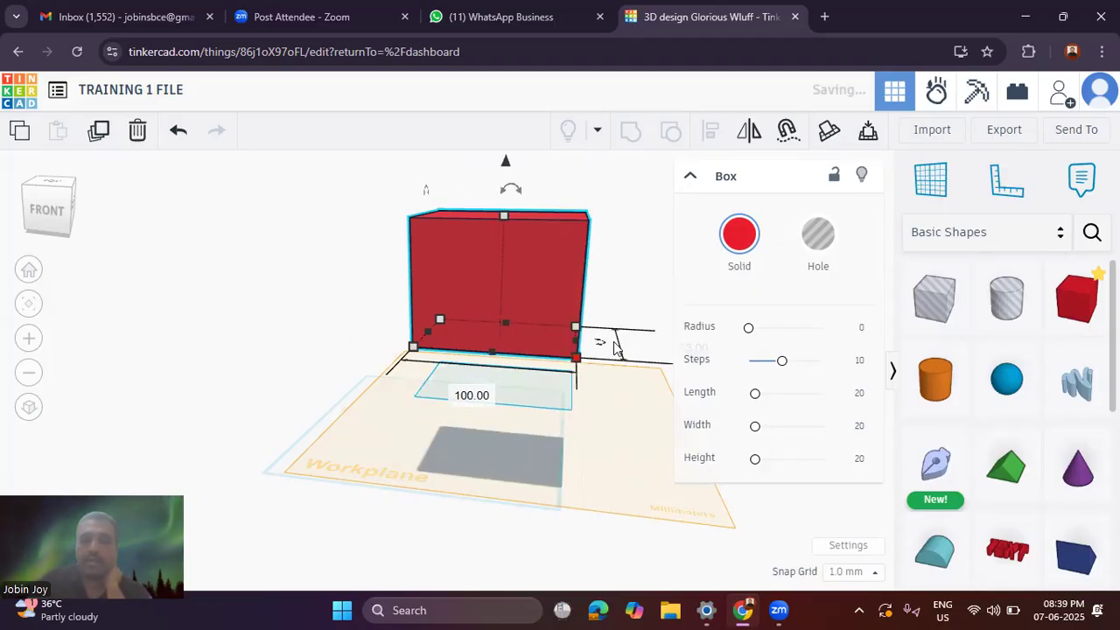
Step: Set the red box's depth to 100 mm and orbit to an angled view from above
scroll(623, 346, down, 3)
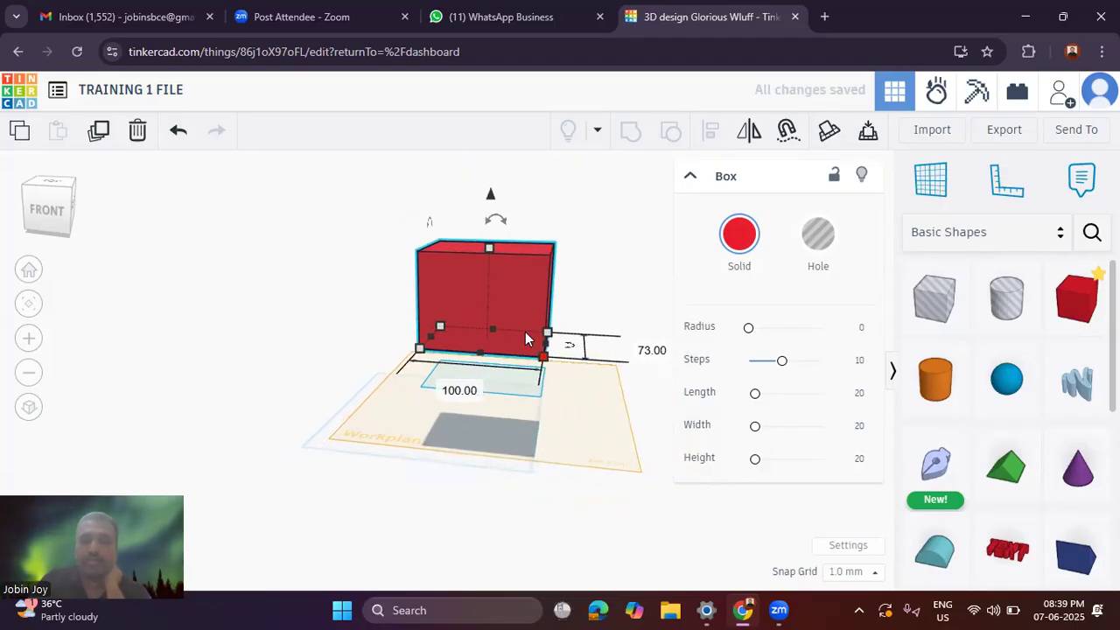
click(638, 351)
text(1)
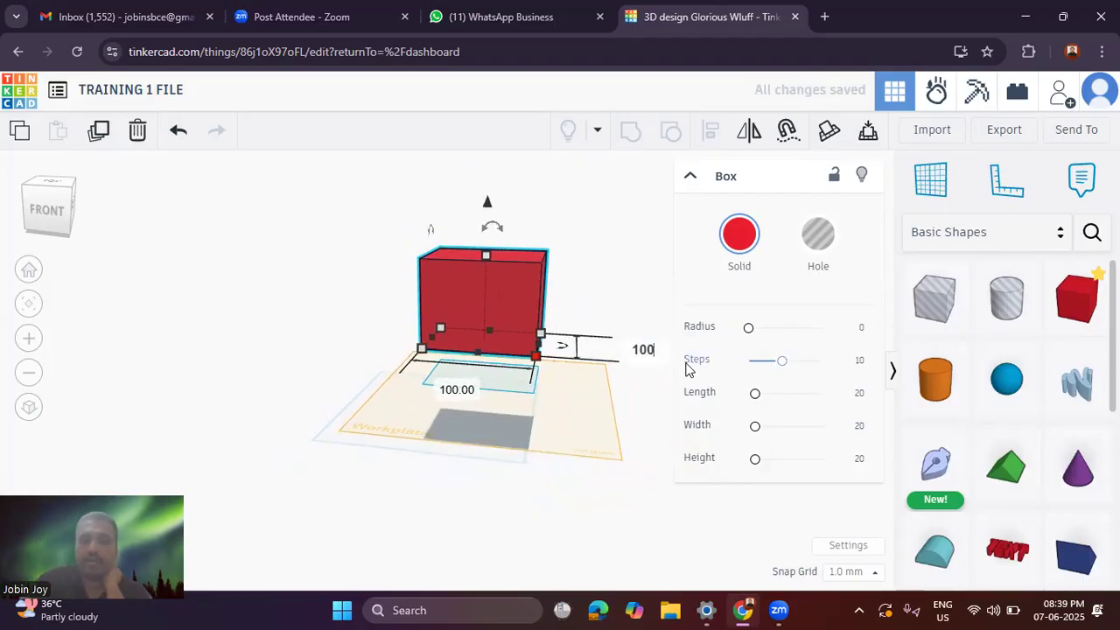
key(Return)
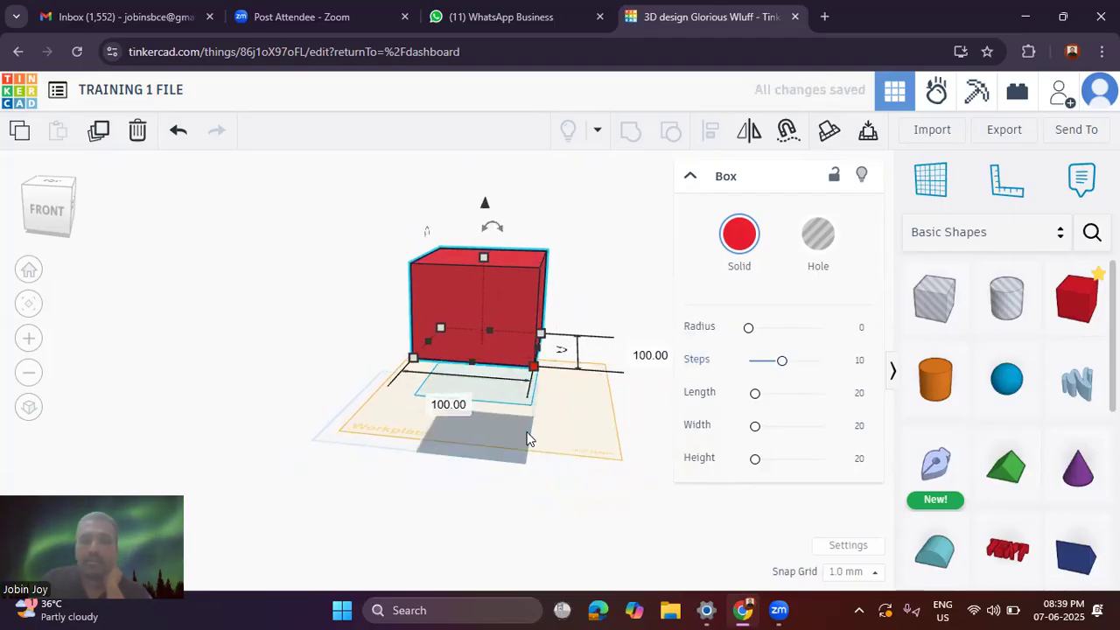
scroll(653, 411, up, 4)
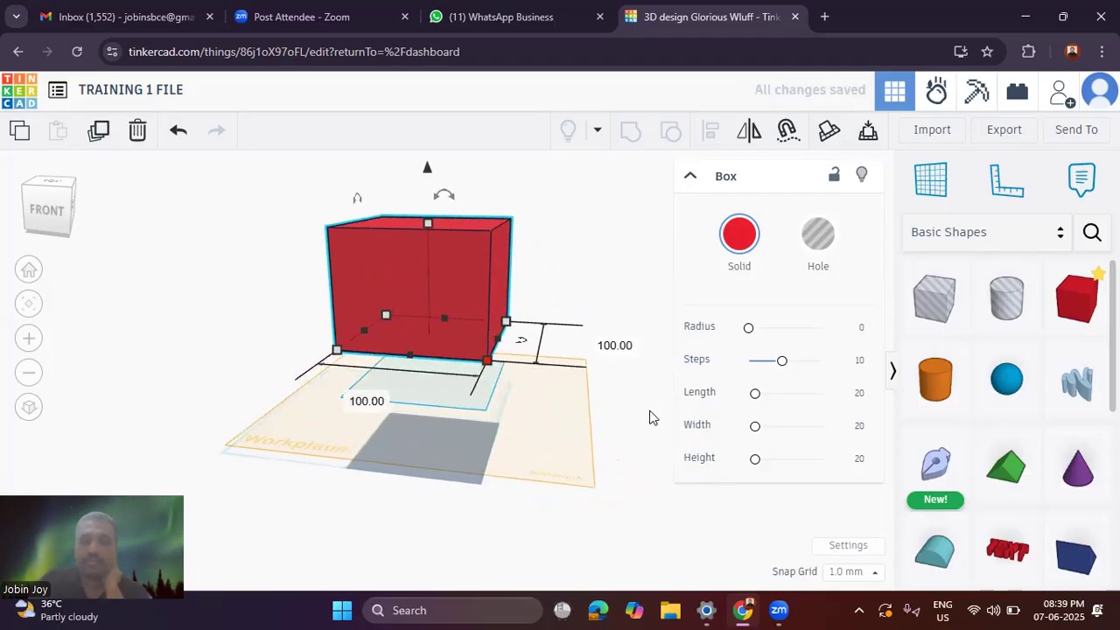
right_drag(653, 416, 648, 437)
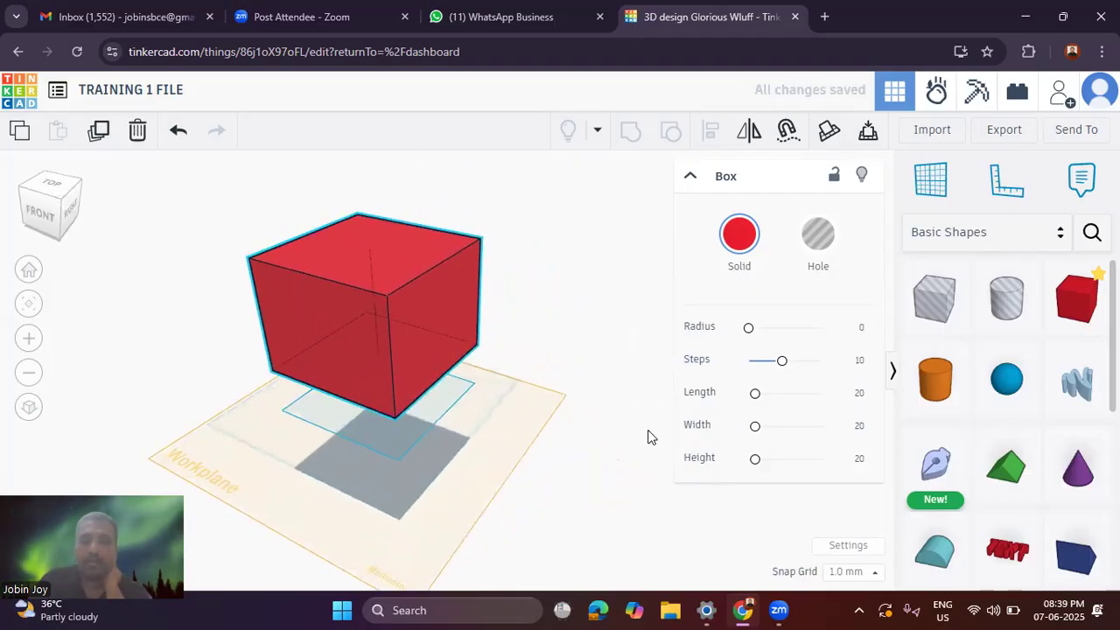
Step: Set the box's length and width parameters to about 60.99 and round its edges with radius about 1.95 and 3 steps
drag(756, 394, 770, 435)
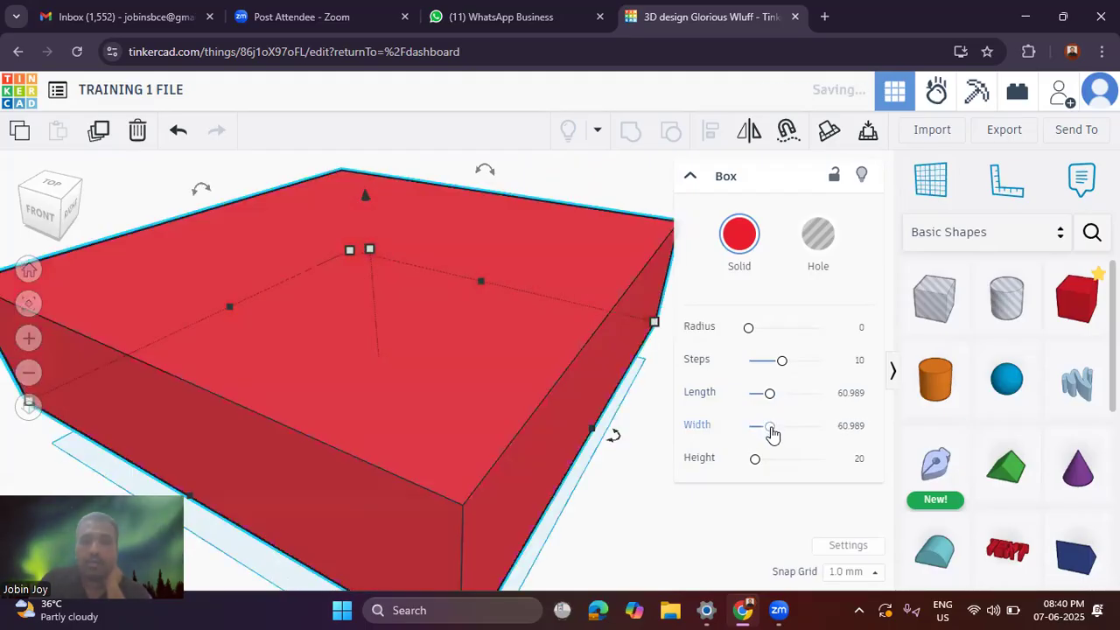
mouse_move(749, 327)
mouse_down()
mouse_move(764, 336)
mouse_move(747, 335)
mouse_move(730, 365)
mouse_move(753, 328)
mouse_up()
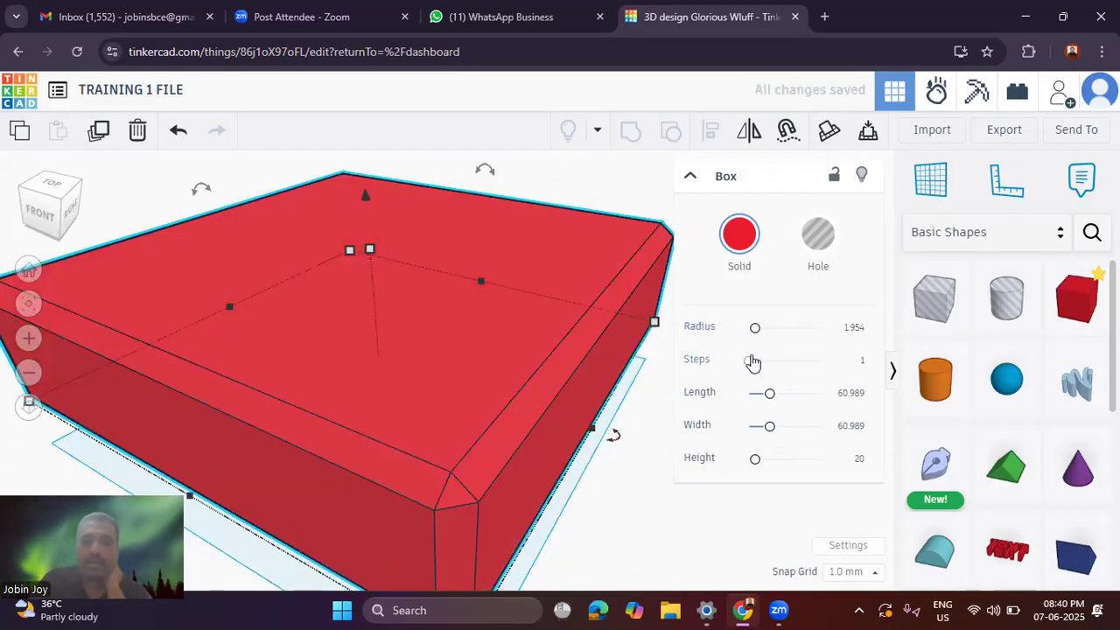
drag(748, 362, 753, 361)
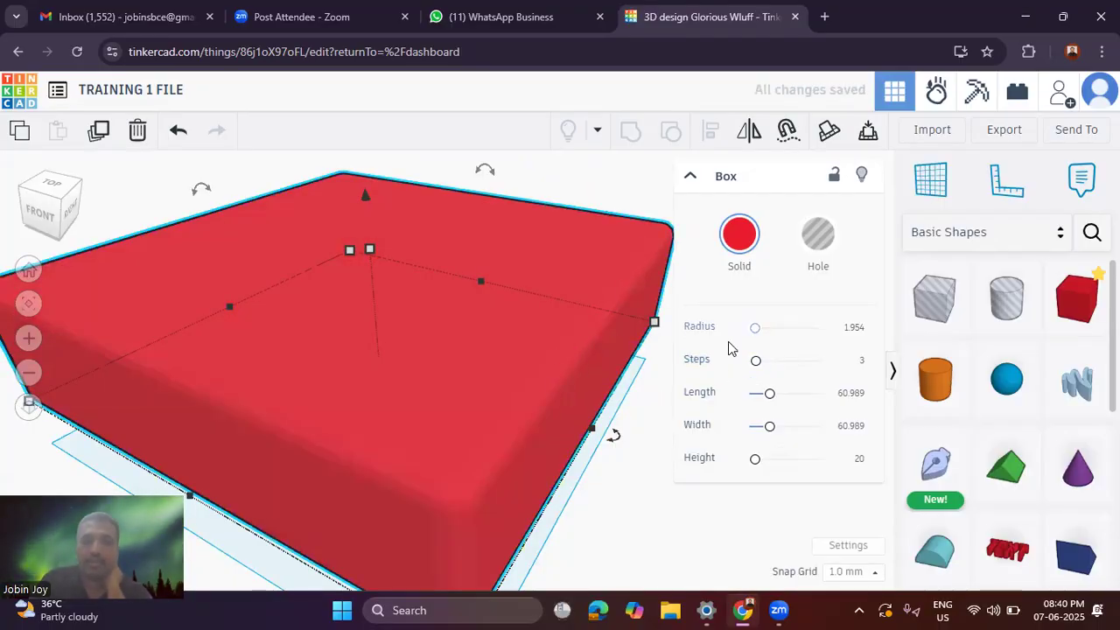
drag(757, 367, 713, 365)
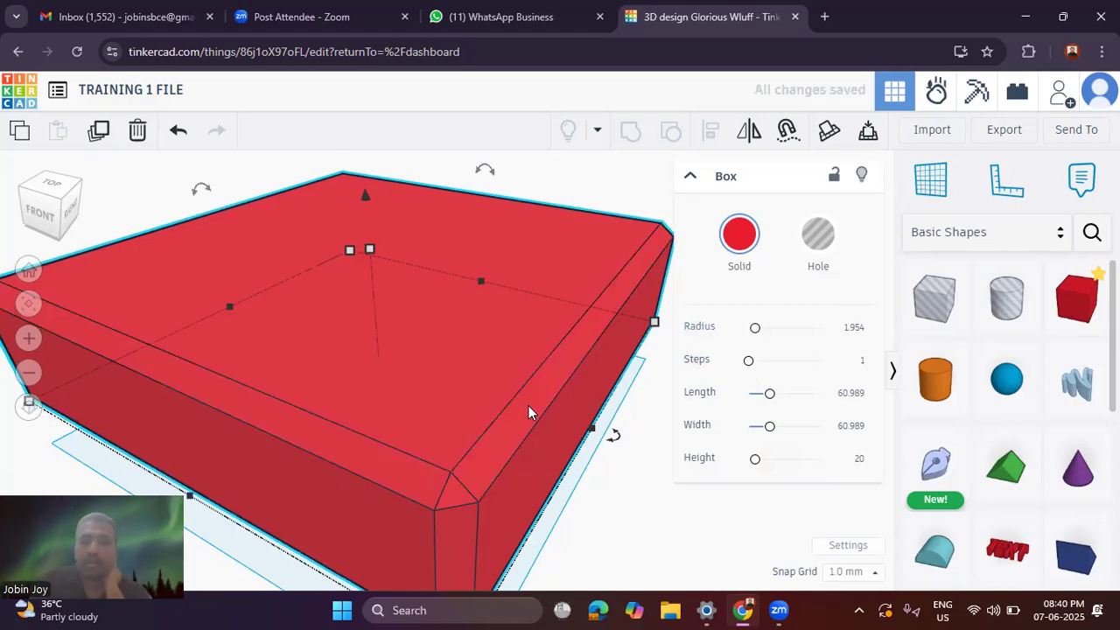
drag(748, 361, 759, 364)
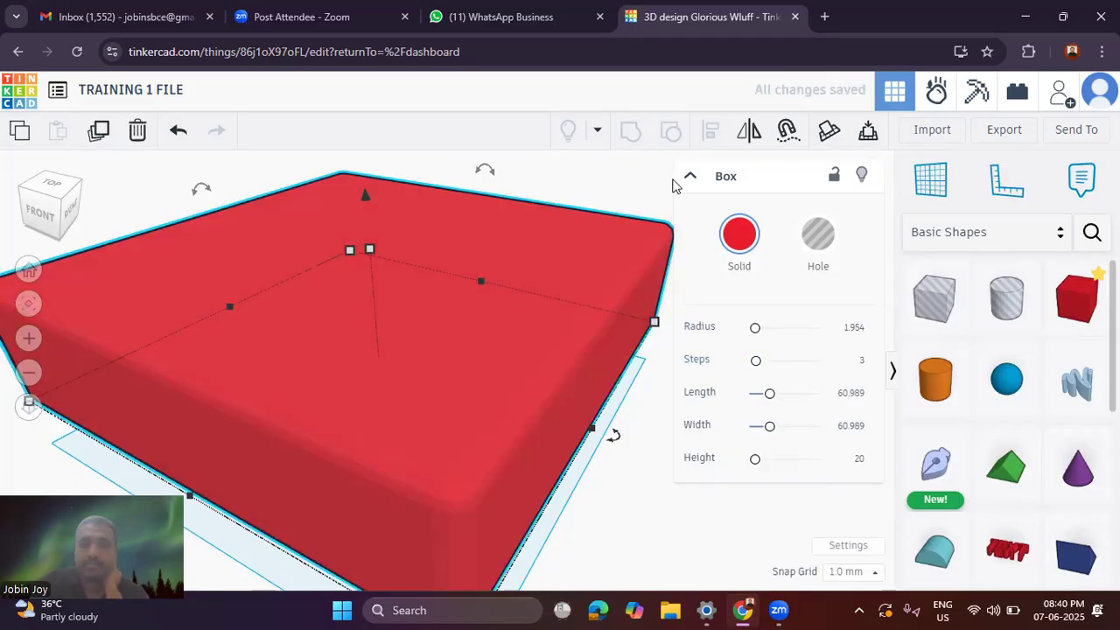
Step: Increase the box's edge rounding to a radius of about 3.33 with 4 steps
click(670, 180)
click(586, 327)
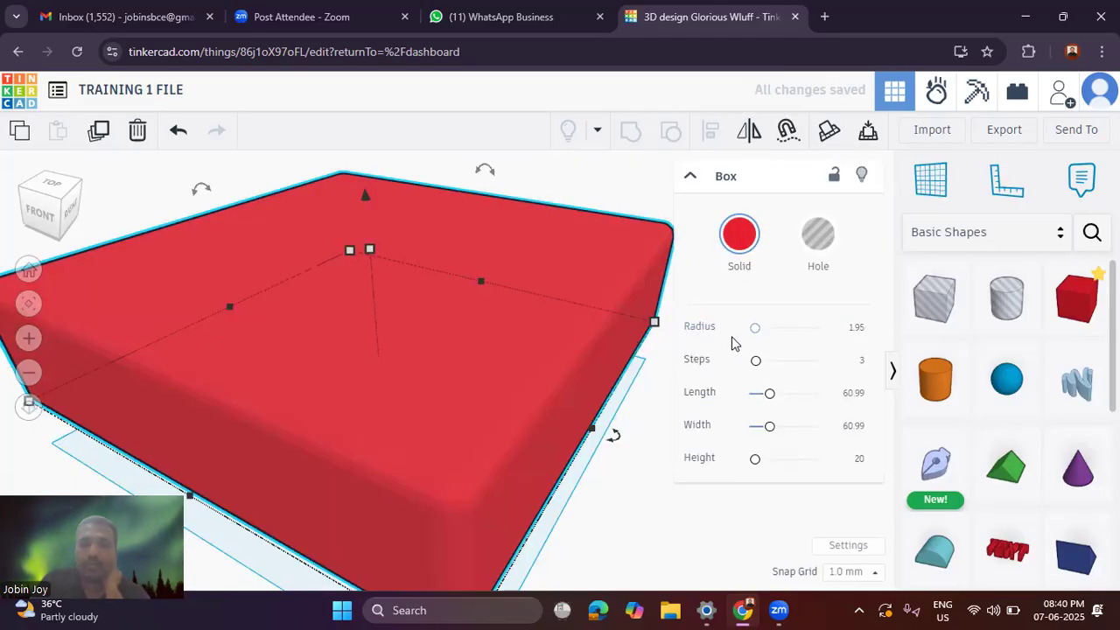
drag(758, 366, 760, 331)
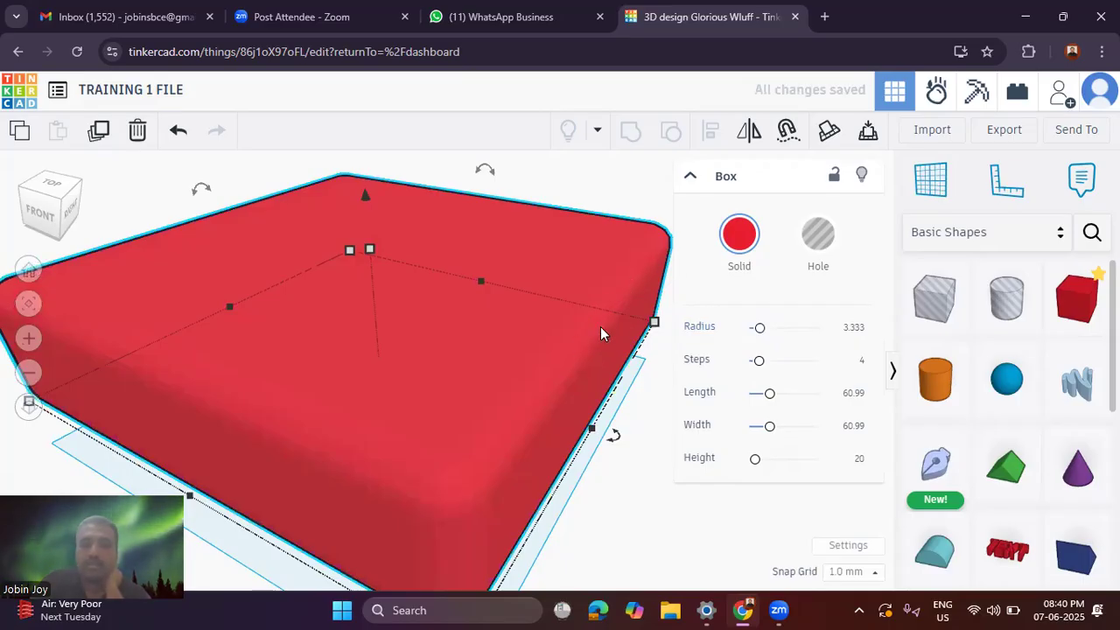
Step: Enlarge the rounded box to parameters of about 81.67 length, 77.07 width and 58.69 height
mouse_move(769, 392)
mouse_down()
mouse_move(789, 397)
mouse_move(762, 393)
mouse_move(782, 392)
mouse_move(767, 392)
mouse_move(779, 396)
mouse_move(766, 430)
mouse_up()
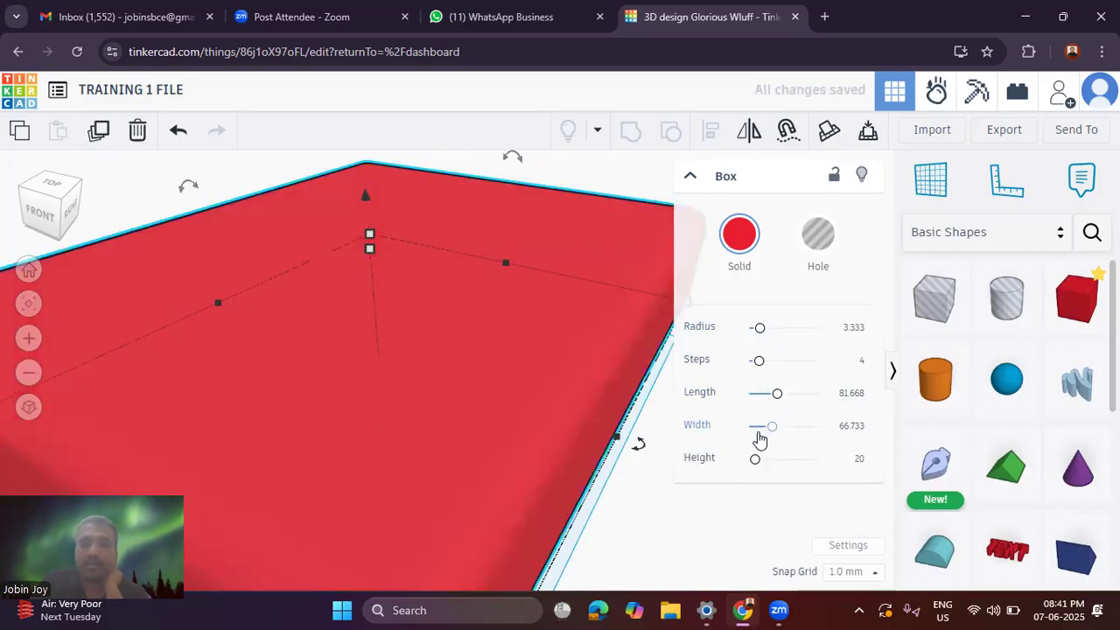
scroll(567, 407, down, 2)
drag(769, 428, 775, 426)
drag(751, 462, 768, 458)
scroll(560, 460, down, 3)
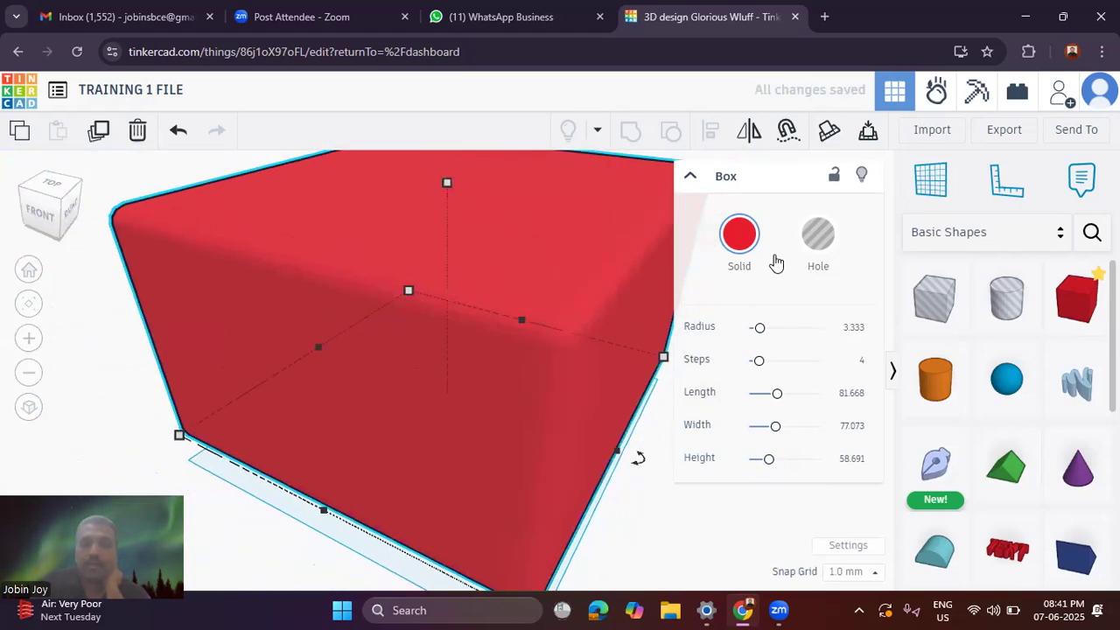
Step: Recolor the solid box with the medium green preset
click(739, 254)
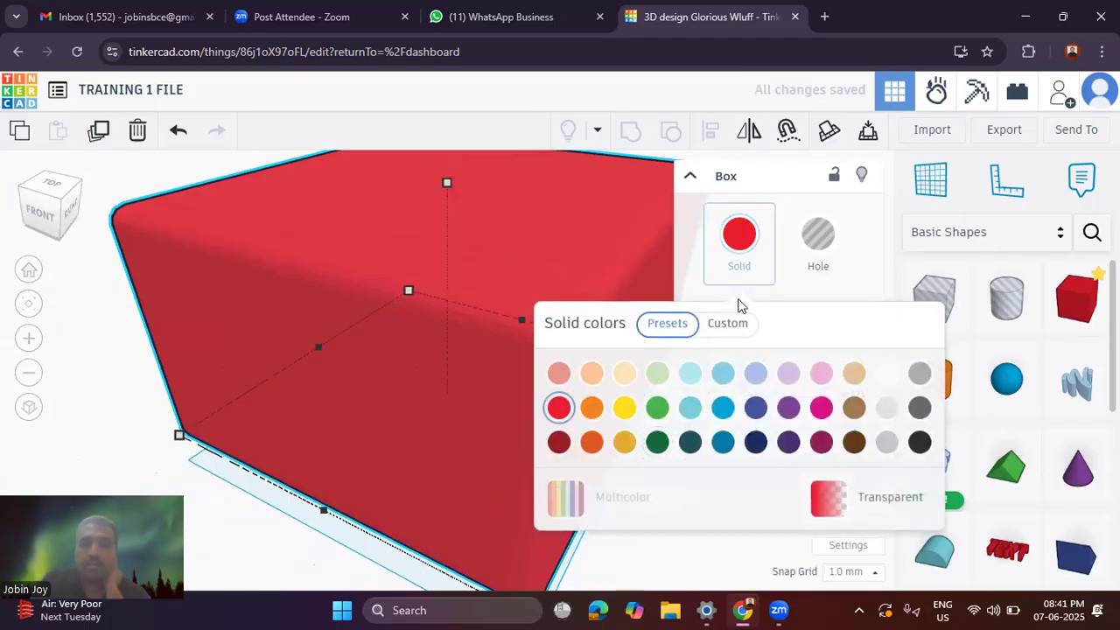
click(657, 407)
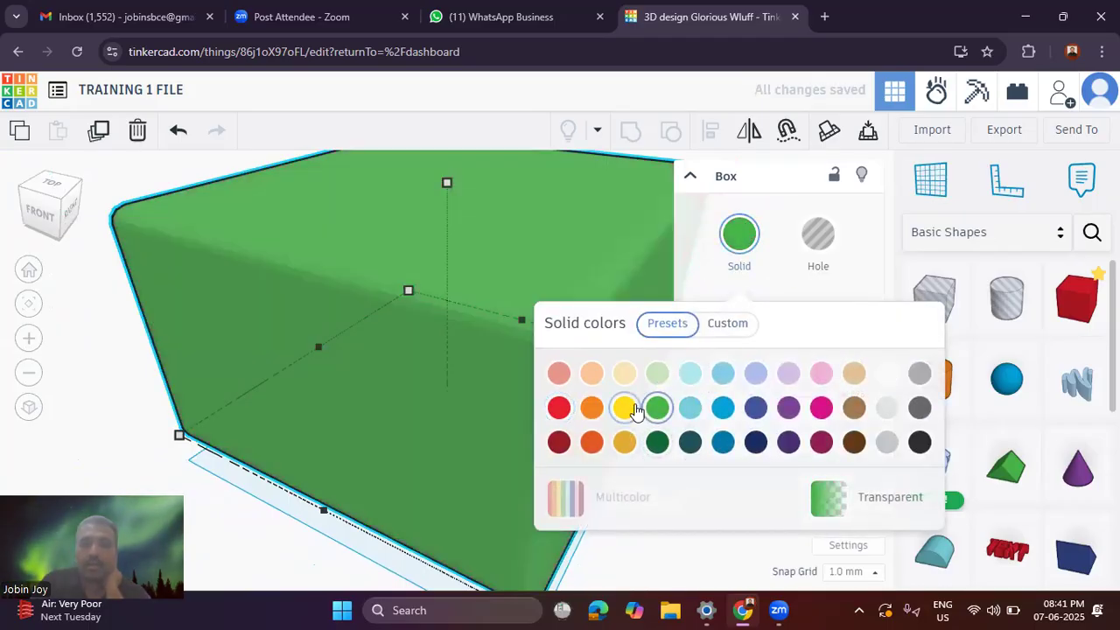
click(690, 177)
click(695, 184)
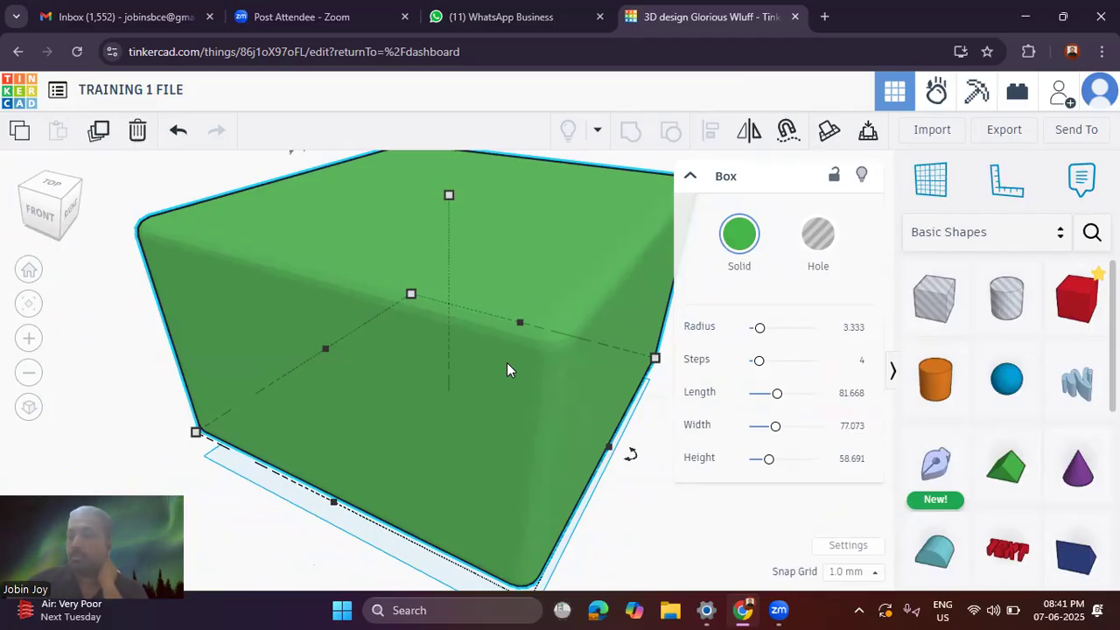
Step: Rotate the green box freehand about its vertical axis by 22.5°
scroll(287, 404, down, 5)
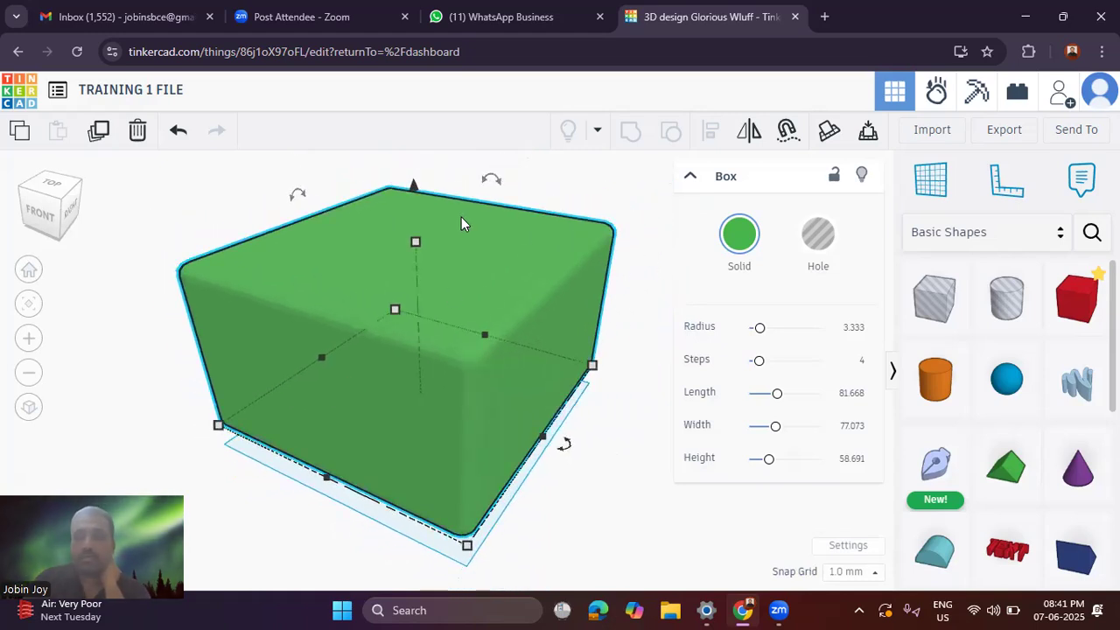
click(213, 210)
click(547, 262)
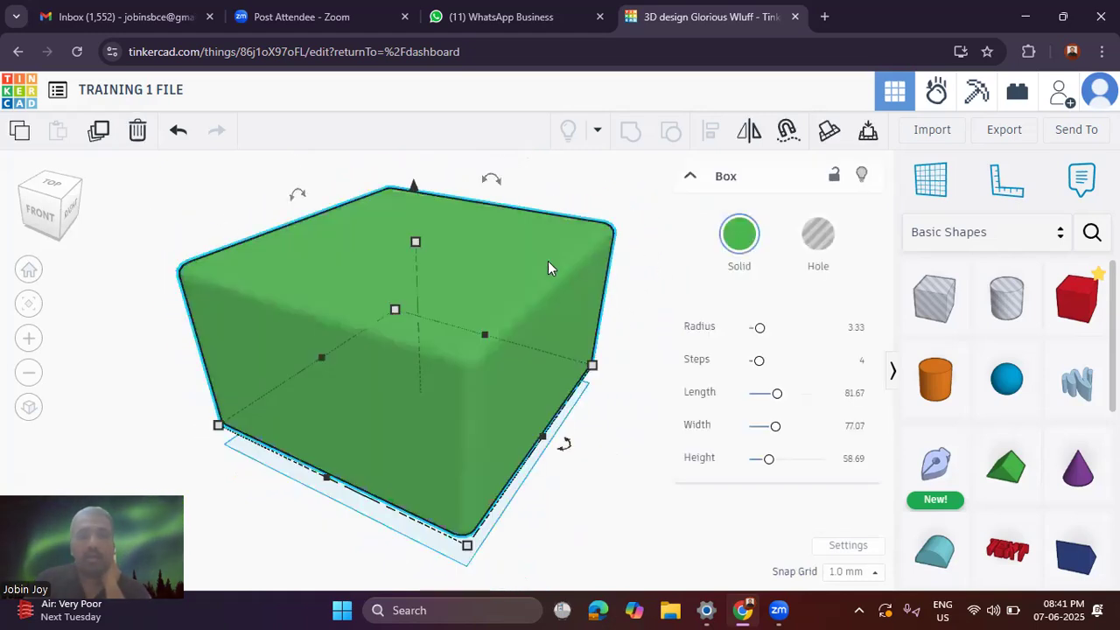
scroll(576, 263, down, 1)
scroll(576, 262, down, 2)
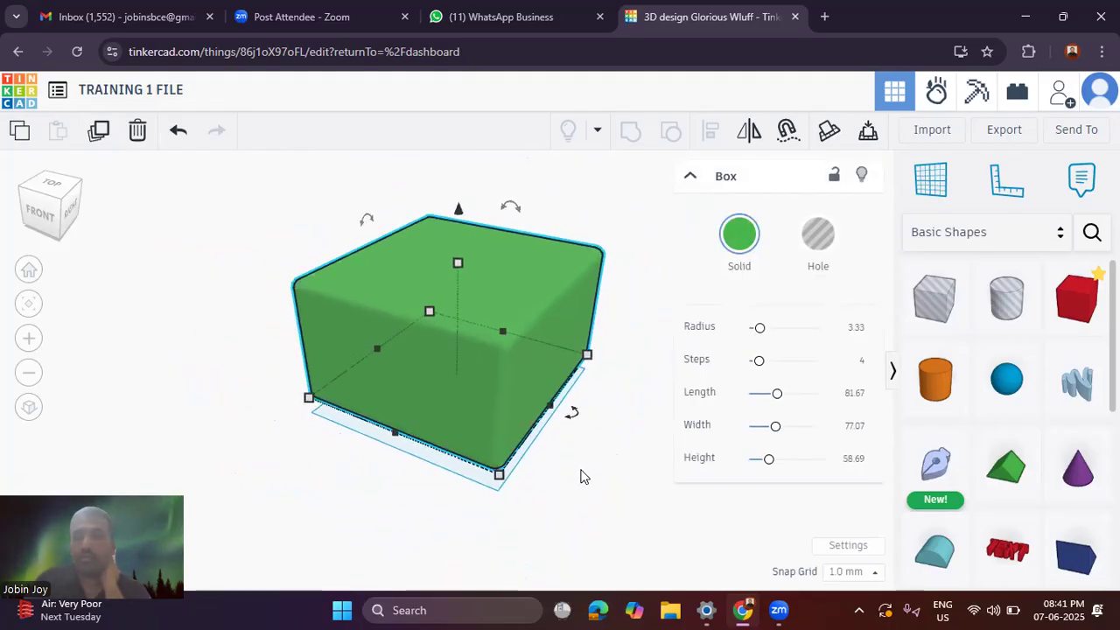
mouse_move(573, 413)
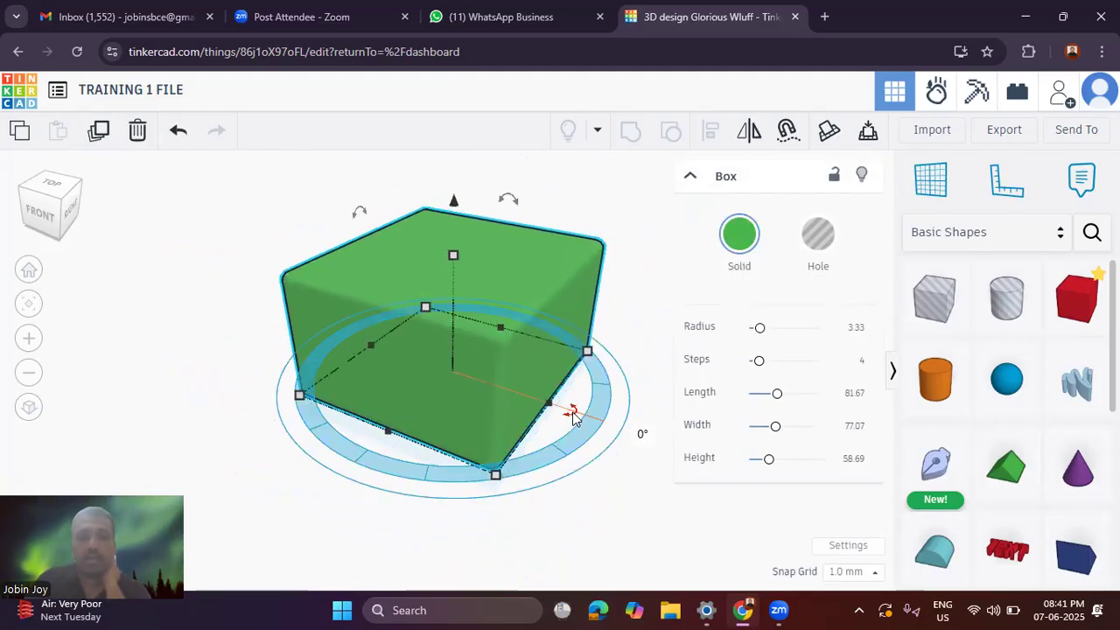
drag(573, 416, 546, 453)
drag(471, 476, 587, 409)
scroll(401, 472, down, 2)
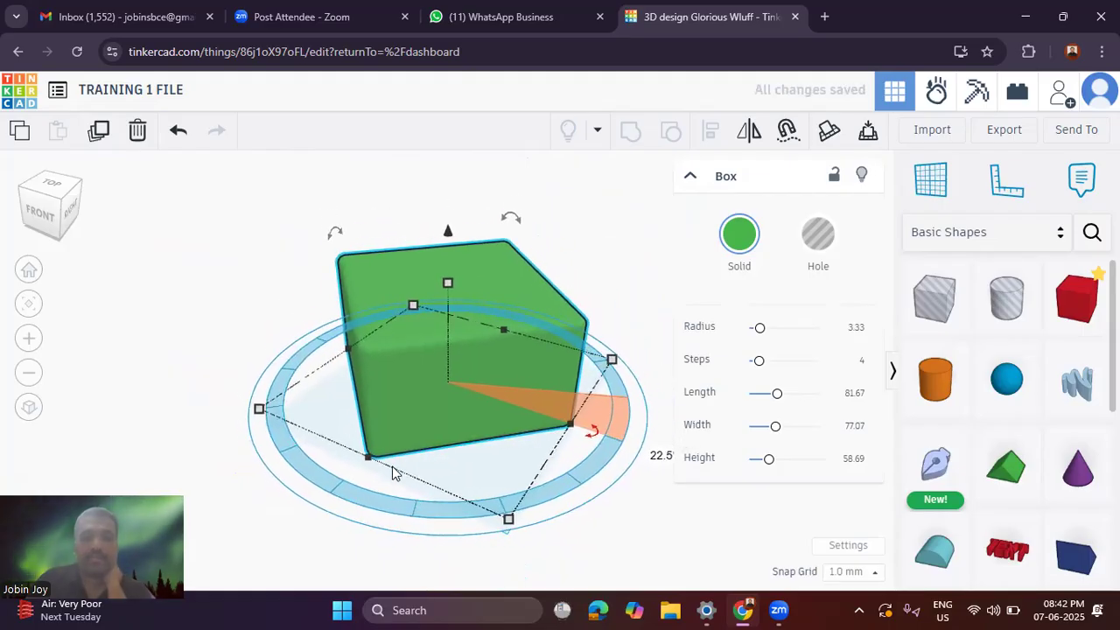
Step: Set the green box's rotation about its vertical axis to exactly 45°
click(641, 461)
key(BackSpace)
text(45)
key(Return)
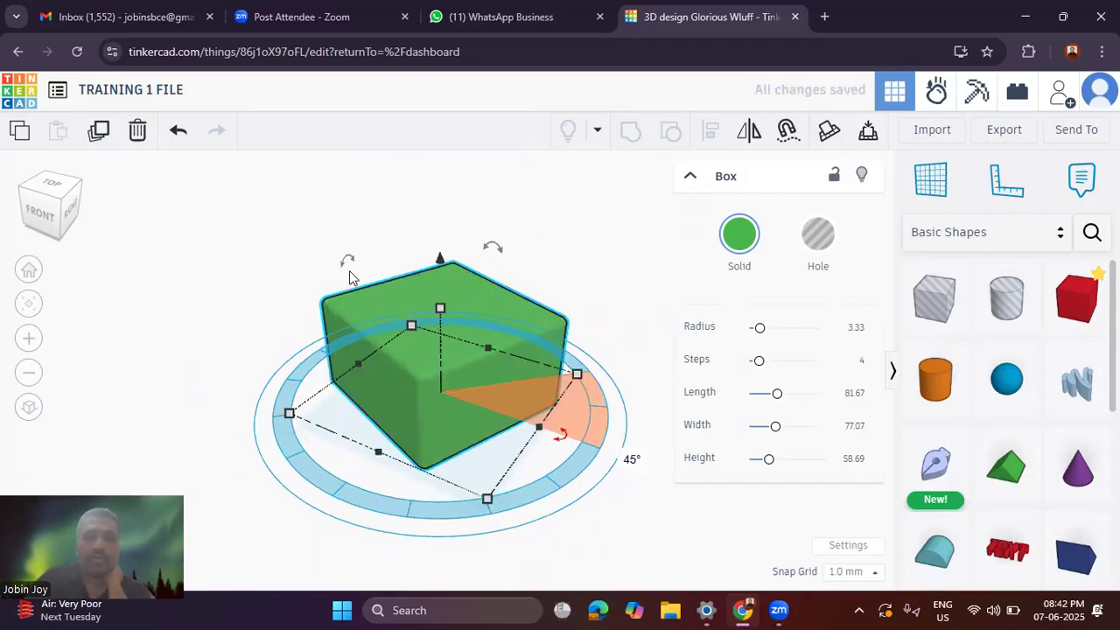
Step: Try out the two tilt rotations on the green box, and rotate it a further 22.5° about its vertical axis
mouse_move(350, 262)
mouse_down()
mouse_move(324, 313)
mouse_move(376, 250)
mouse_move(342, 306)
mouse_move(388, 225)
mouse_move(361, 278)
mouse_up()
mouse_move(493, 246)
mouse_down()
mouse_move(460, 222)
mouse_move(492, 248)
mouse_move(487, 203)
mouse_move(478, 205)
mouse_move(485, 240)
mouse_move(480, 215)
mouse_move(480, 229)
mouse_up()
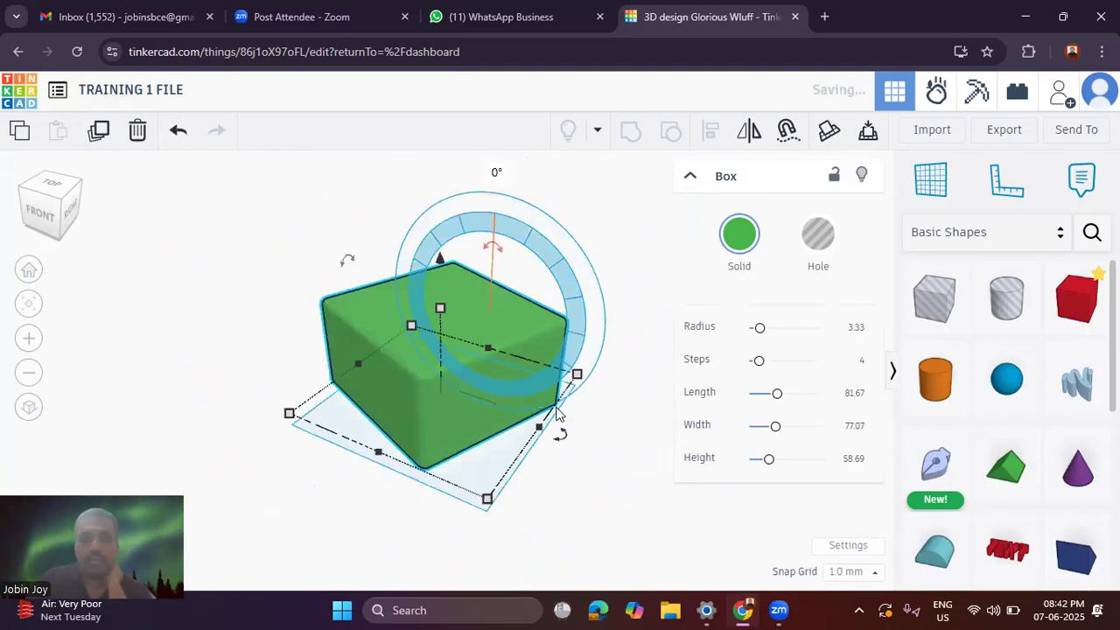
drag(560, 435, 612, 453)
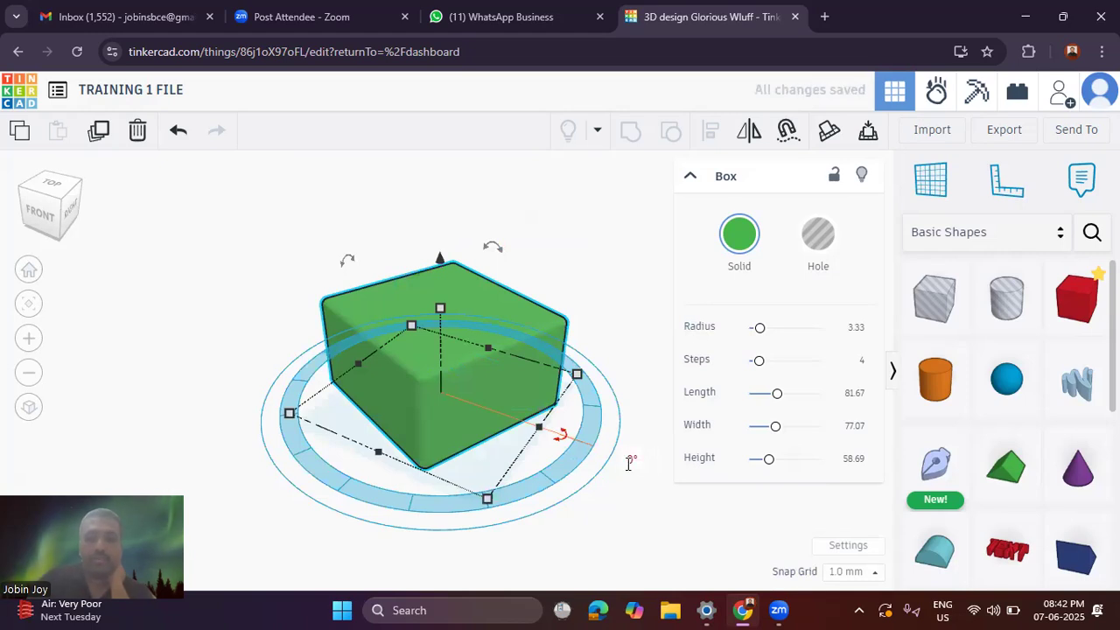
text(22.5)
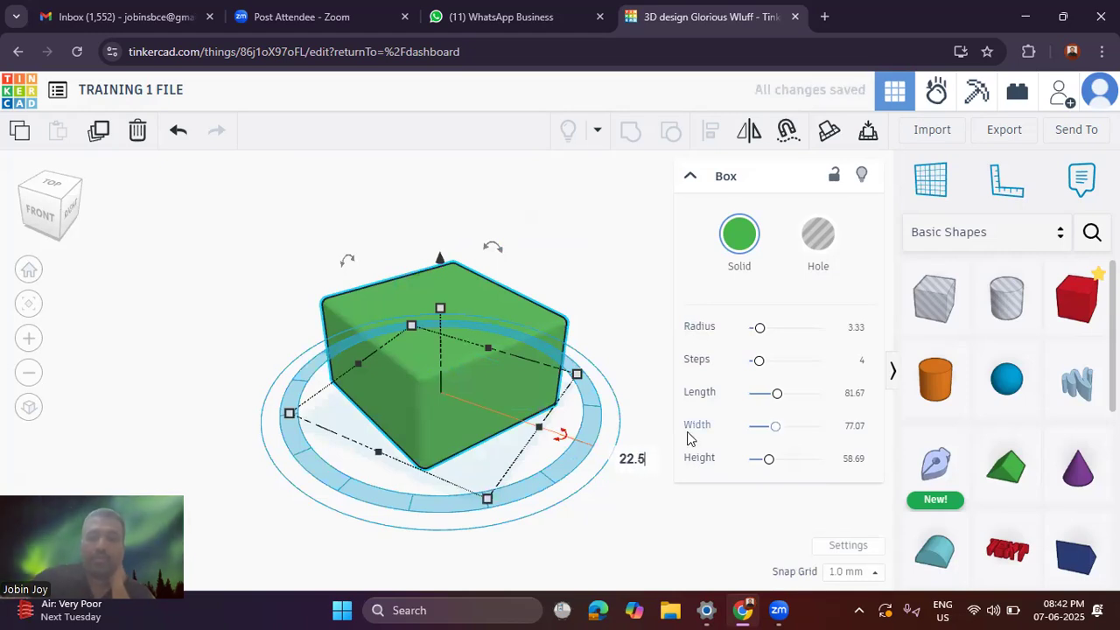
key(Return)
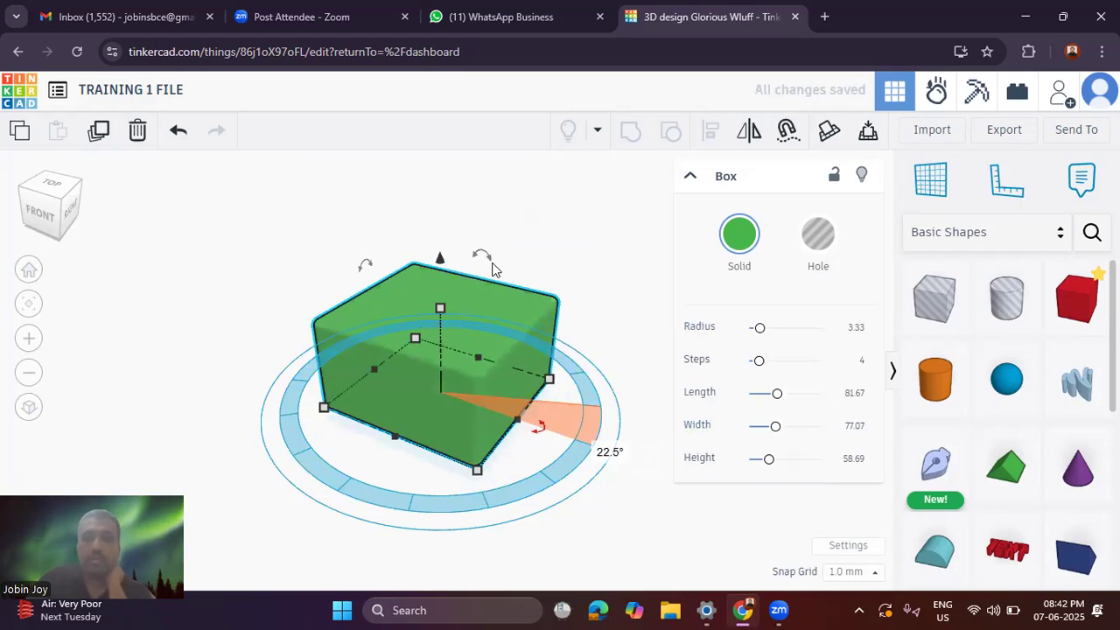
Step: Rotate the green box 90° about its front-to-back axis so it stands on its side, and deselect it
click(473, 260)
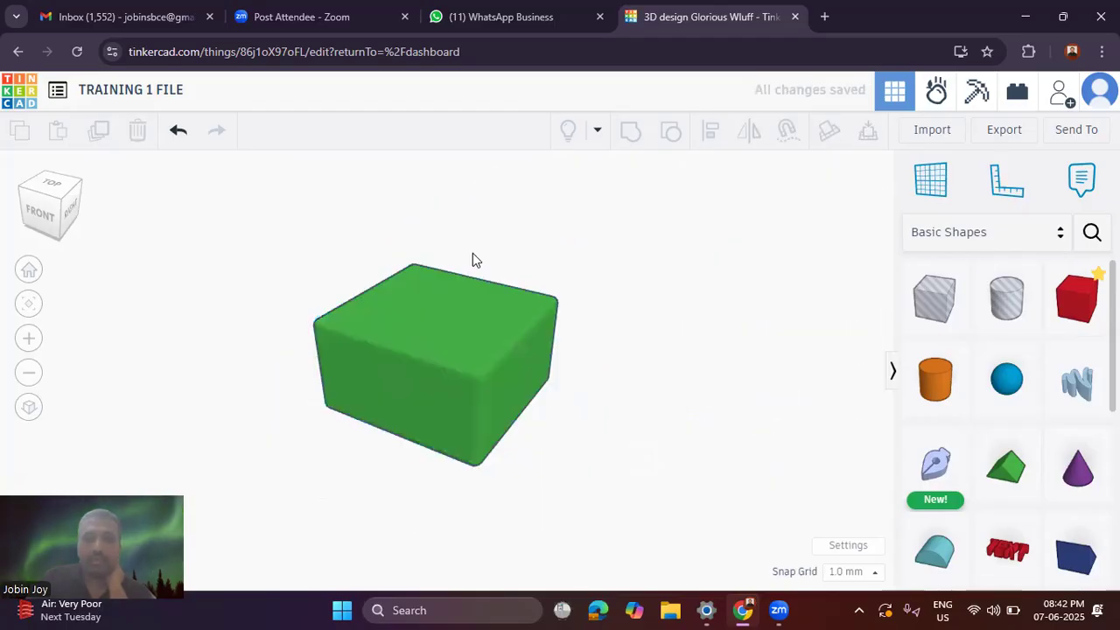
click(456, 294)
drag(483, 254, 490, 182)
click(490, 182)
text(90)
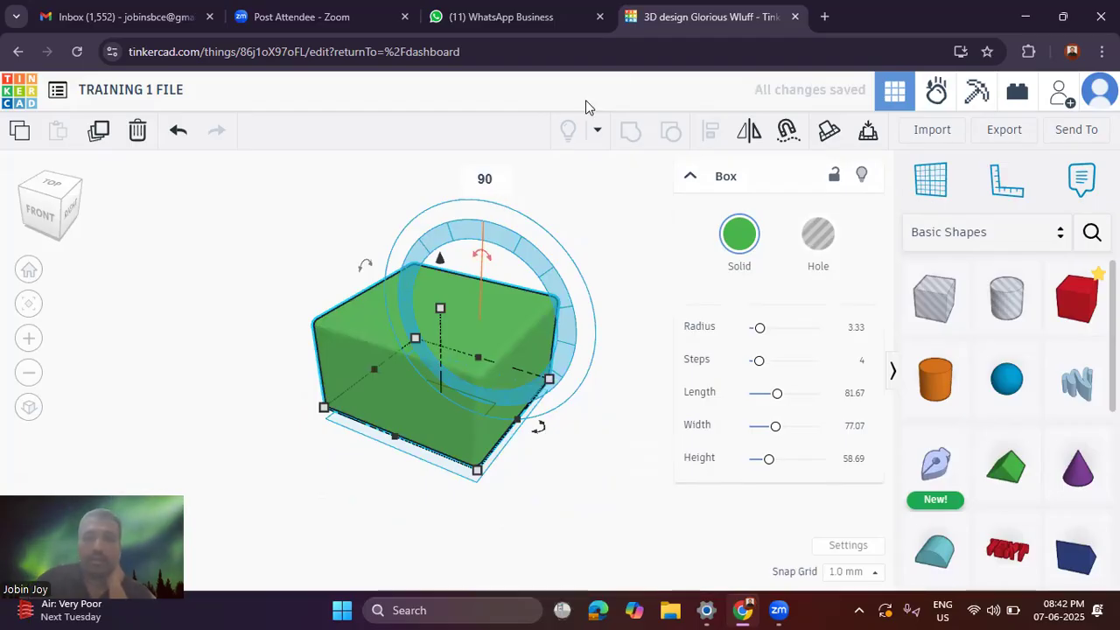
key(Return)
click(598, 323)
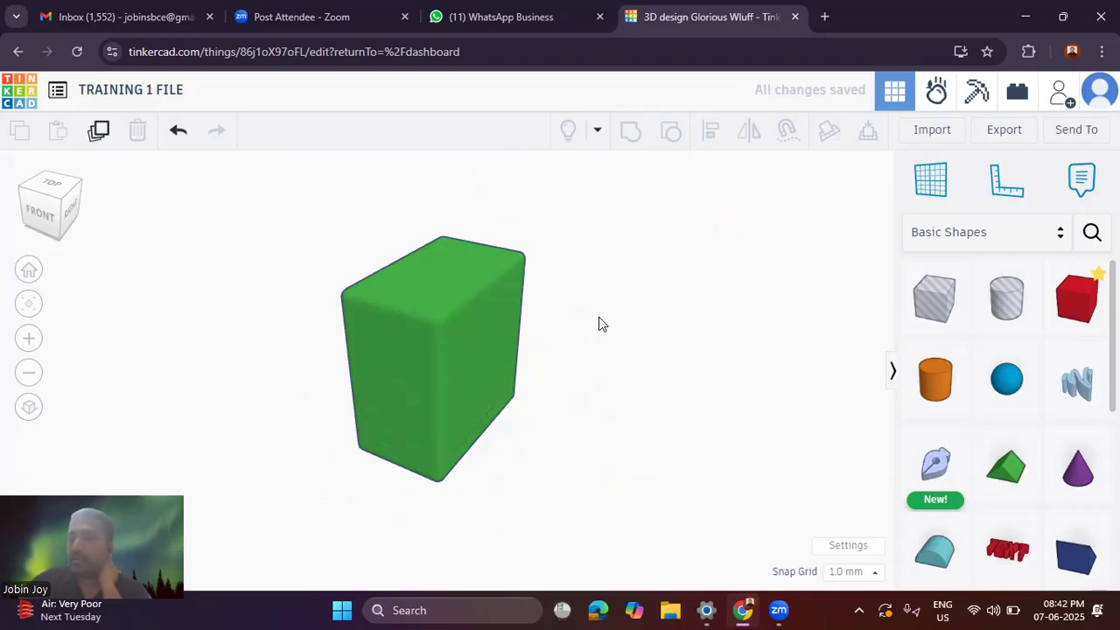
click(489, 371)
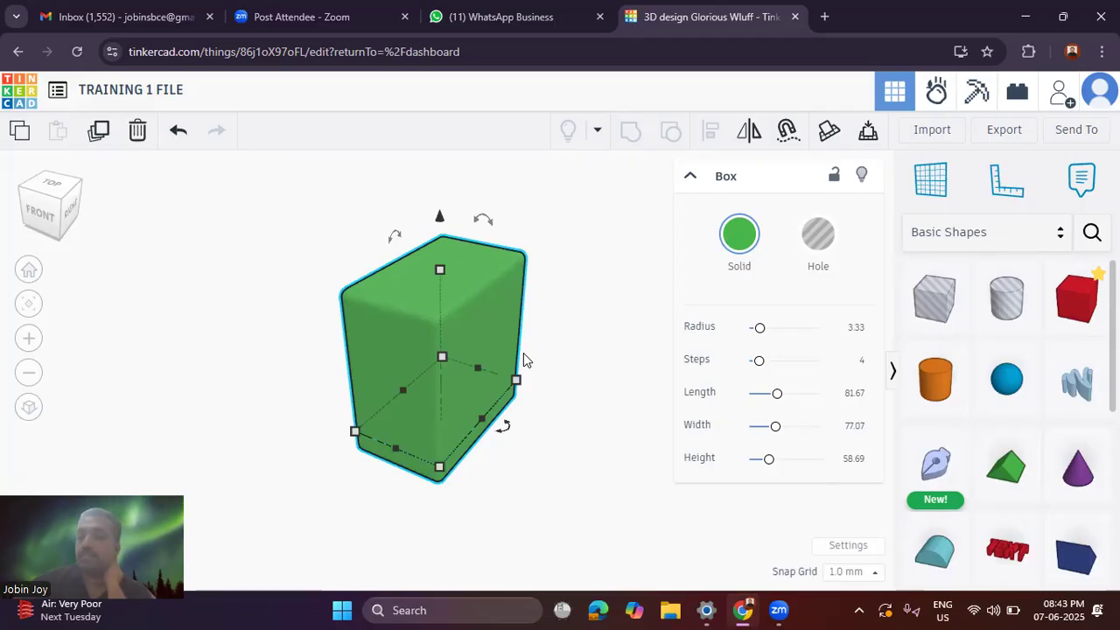
click(562, 366)
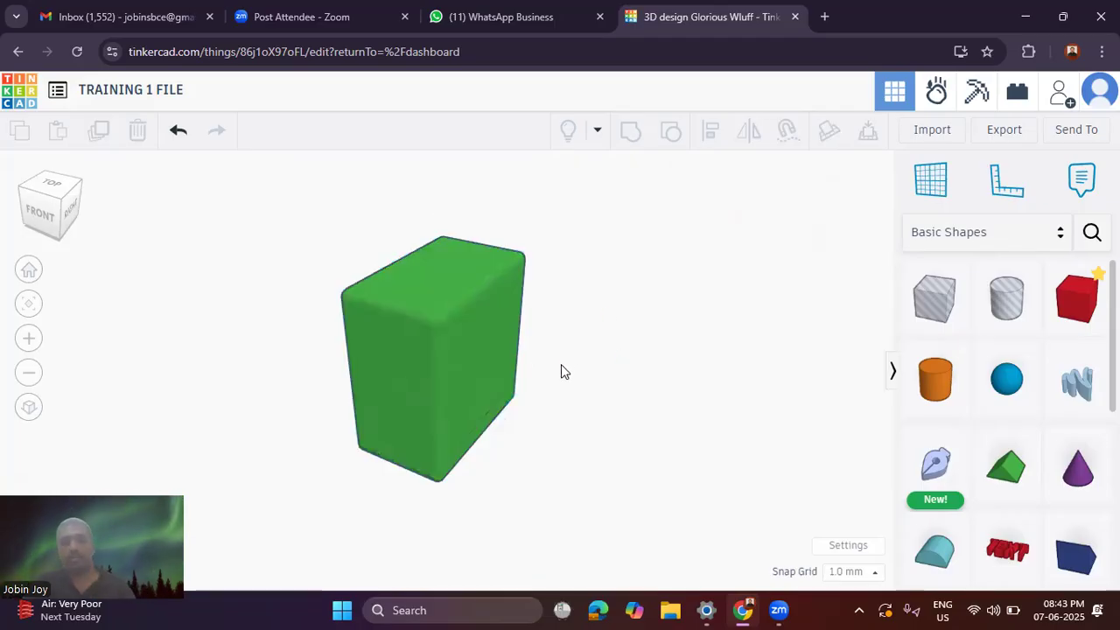